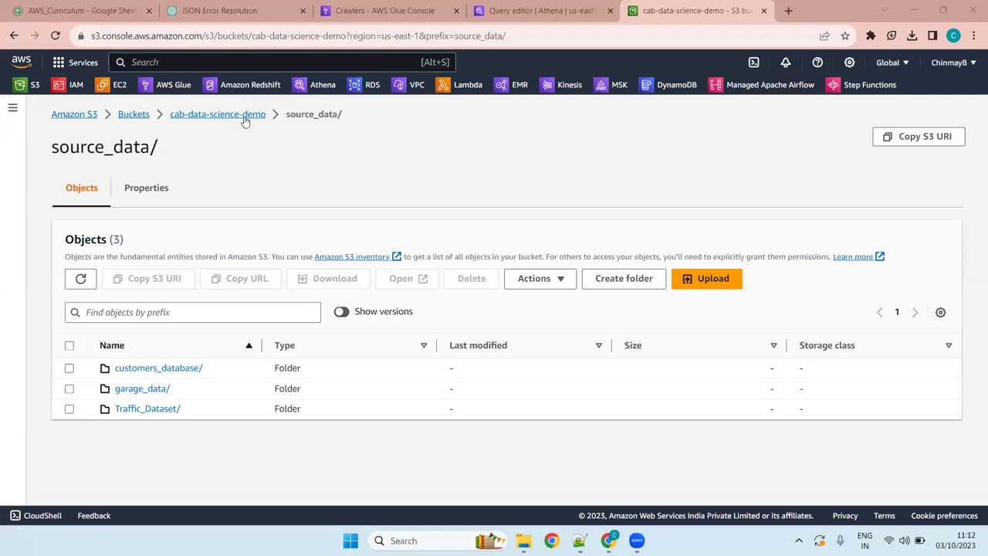
{"action": "left_click_drag", "start_coordinate": [348, 121], "coordinate": [280, 111]}
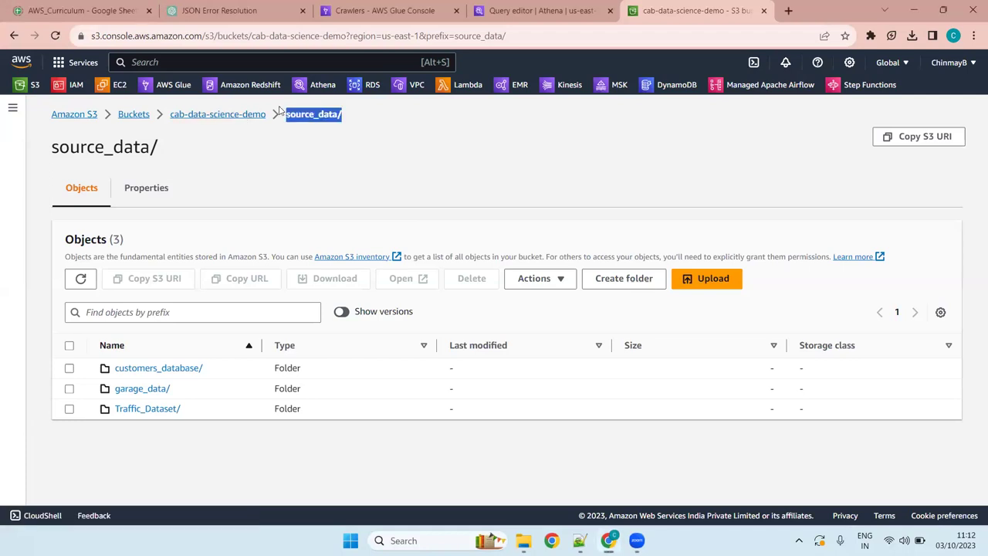
{"action": "left_click", "coordinate": [456, 149]}
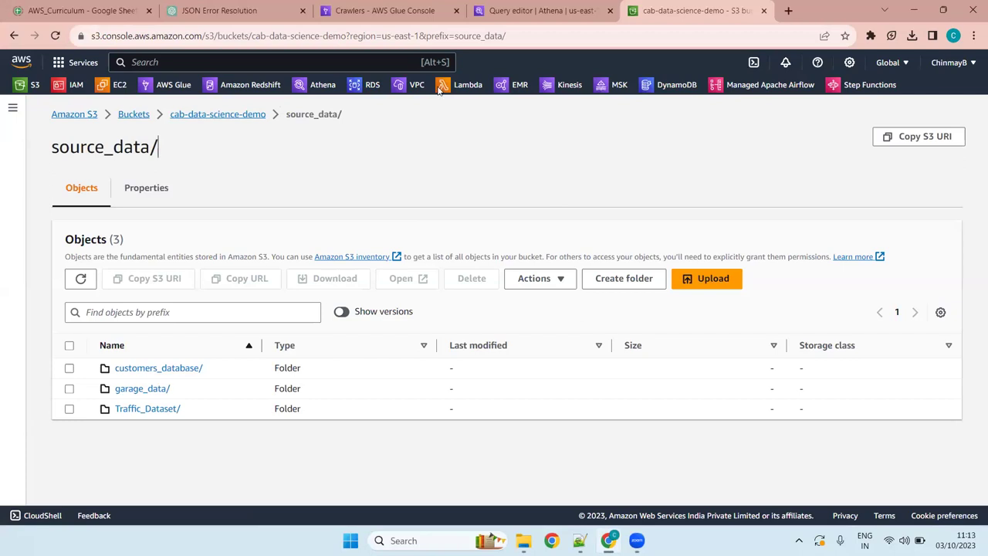
- Start a new AWS Glue crawler named traffic_crawl and continue to its data source settings
{"action": "key", "text": "ctrl+3"}
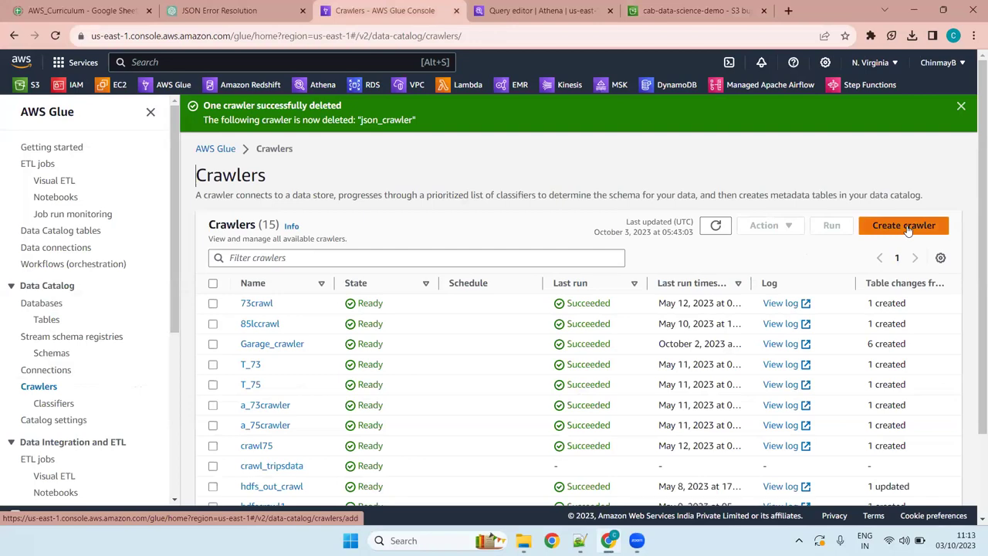
{"action": "left_click", "coordinate": [907, 227]}
{"action": "left_click", "coordinate": [463, 261]}
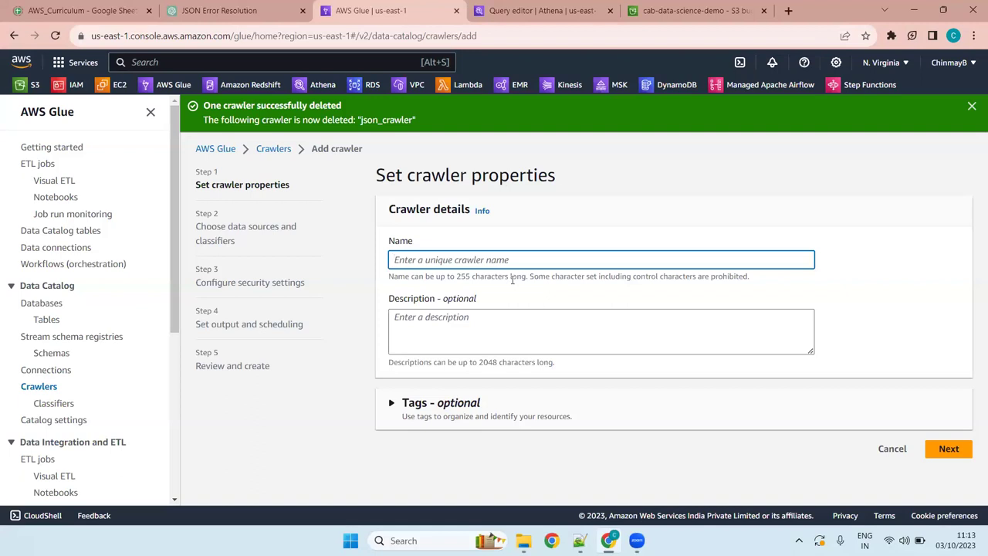
{"action": "type", "text": "traff"}
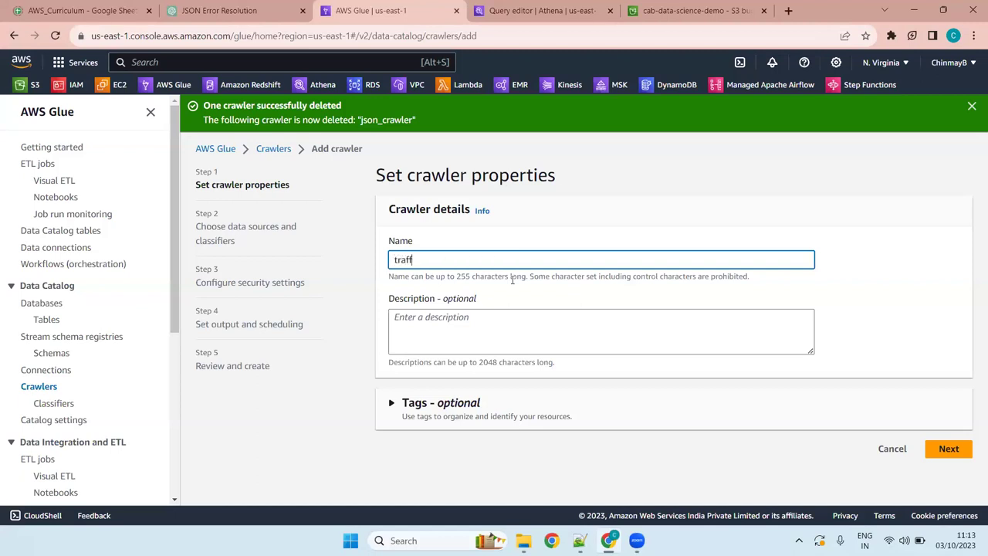
{"action": "type", "text": "ic_crawl"}
{"action": "left_click", "coordinate": [948, 449]}
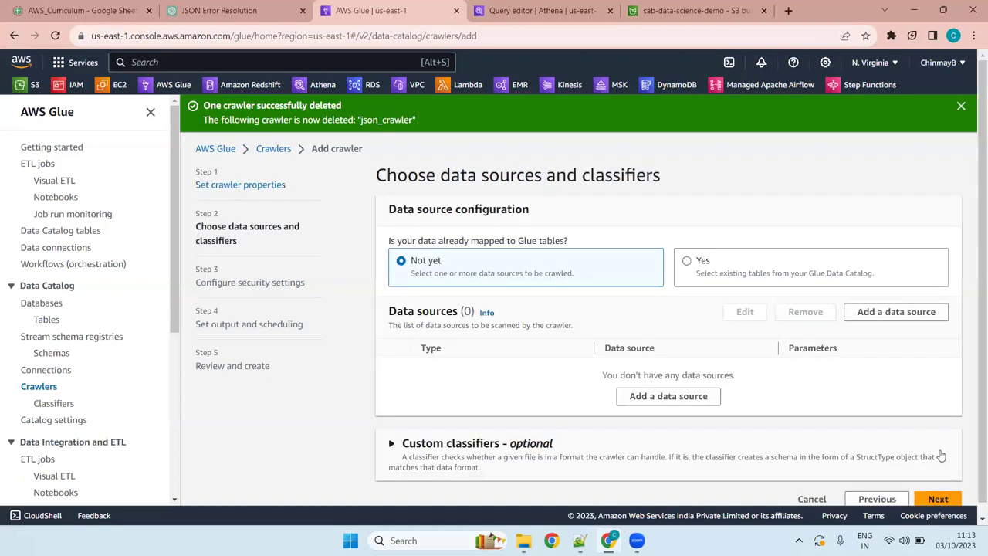
- Begin adding an S3 data source and set its path to the Traffic_Dataset folder under source_data in the cab-data-science-demo bucket
{"action": "left_click", "coordinate": [670, 396]}
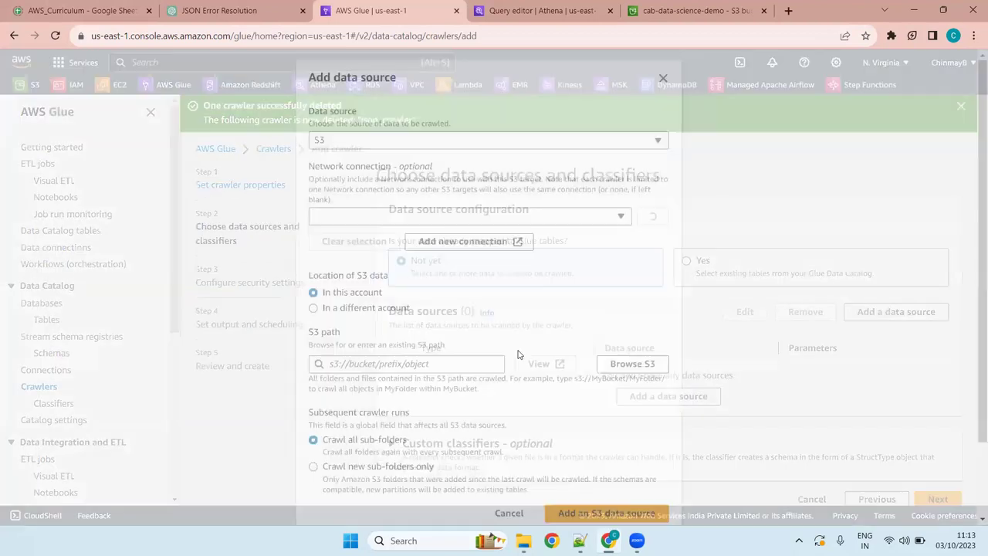
{"action": "left_click", "coordinate": [618, 361]}
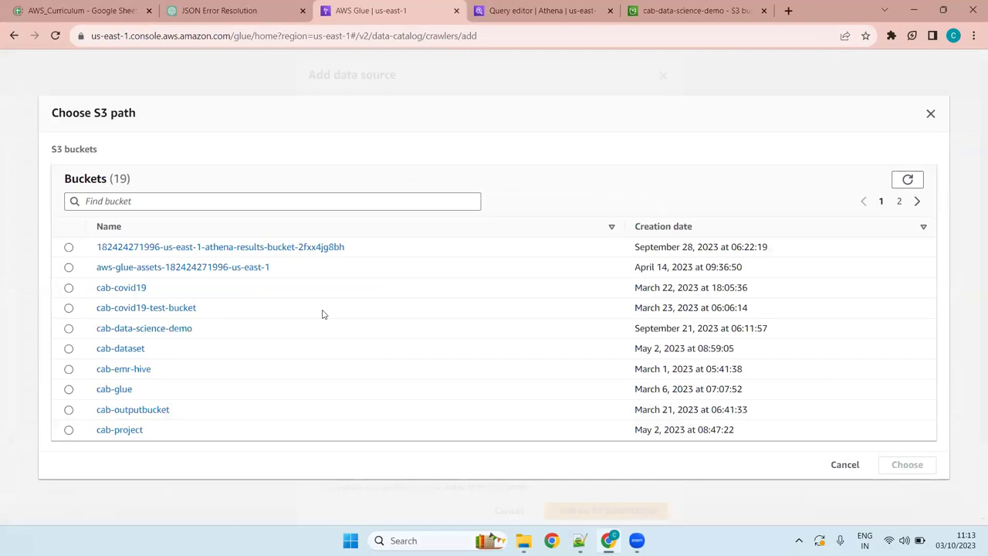
{"action": "left_click", "coordinate": [154, 329]}
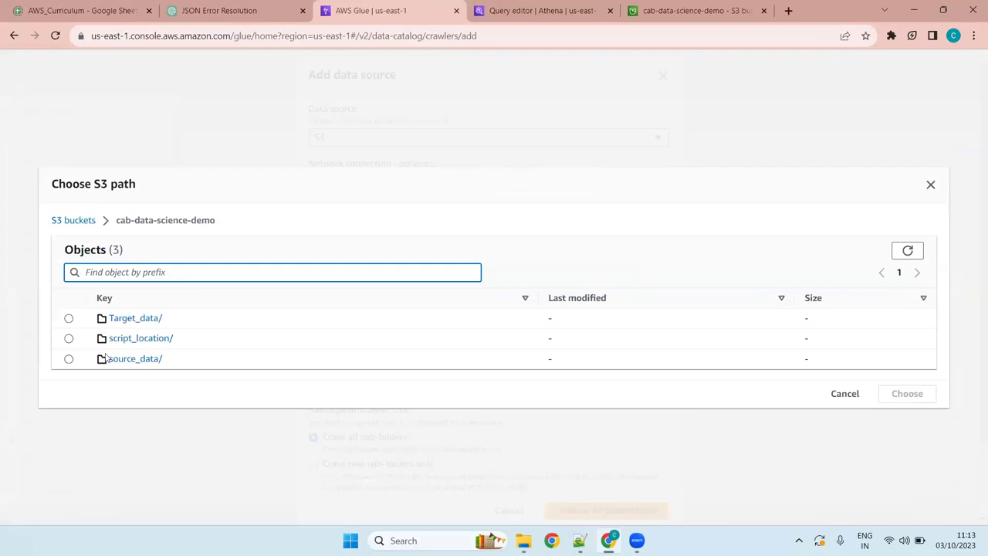
{"action": "left_click", "coordinate": [130, 359]}
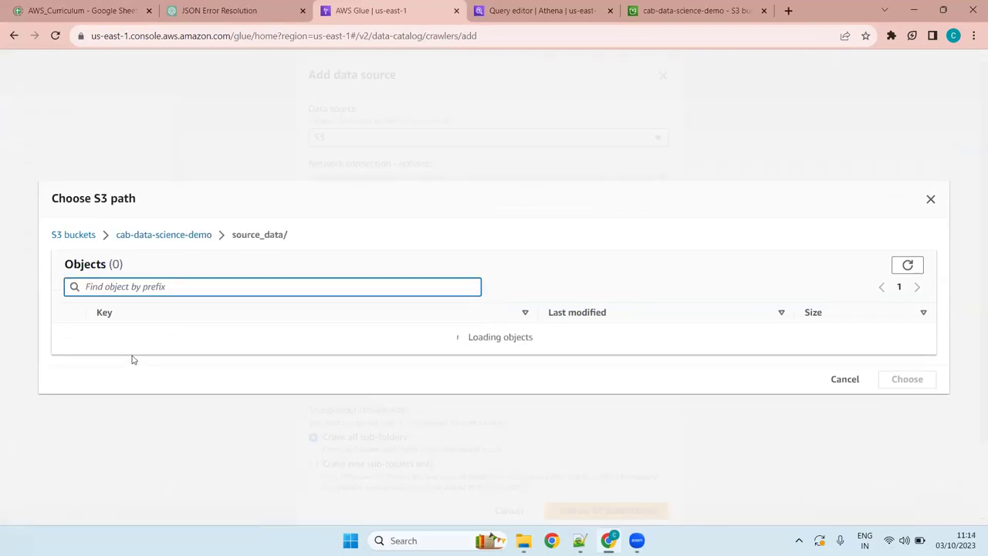
{"action": "left_click", "coordinate": [68, 319]}
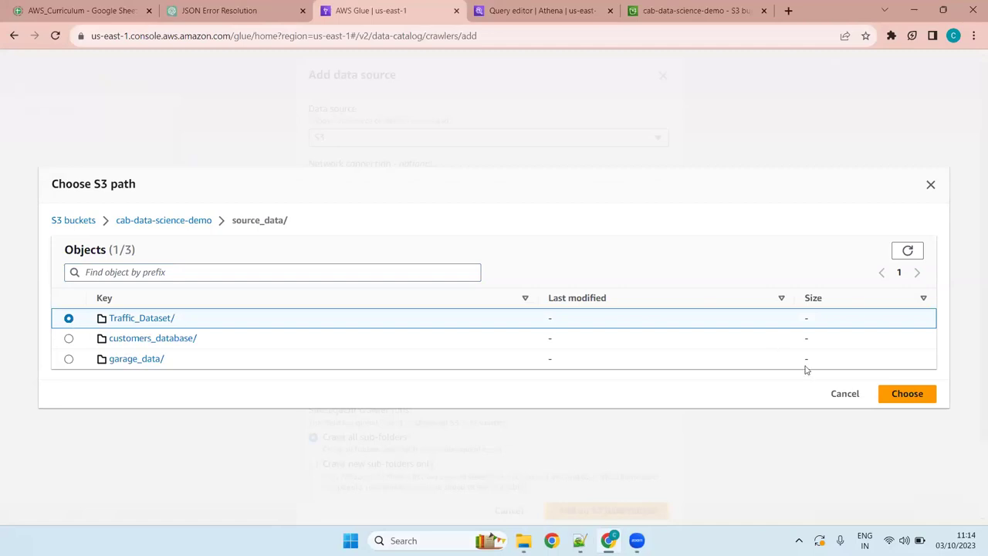
{"action": "left_click", "coordinate": [907, 394]}
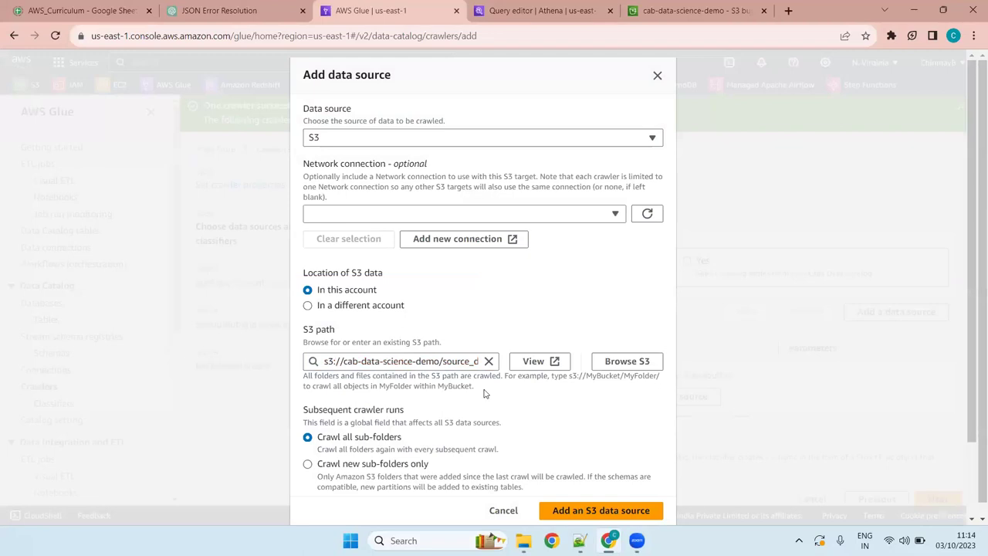
{"action": "scroll", "coordinate": [484, 393], "scroll_direction": "down", "scroll_amount": 2}
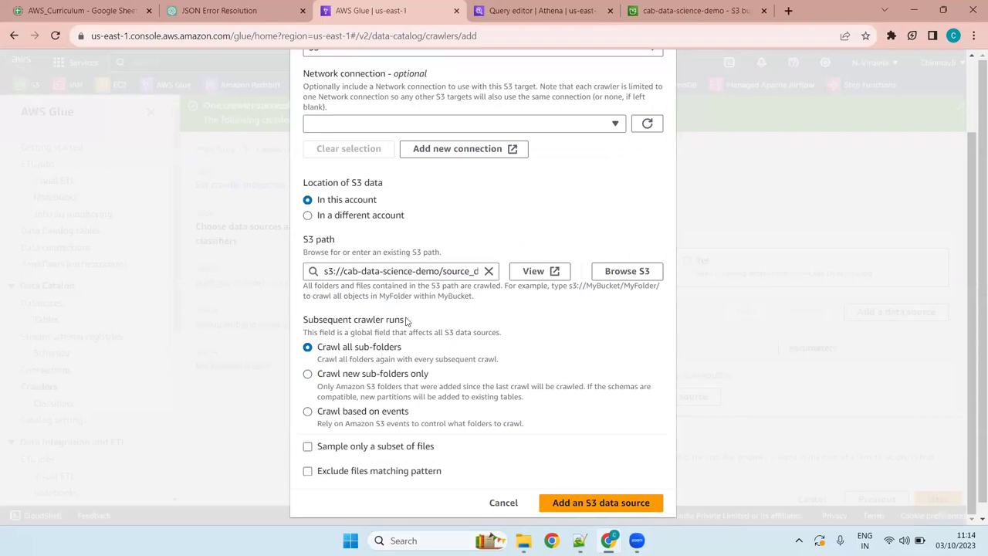
{"action": "triple_click", "coordinate": [320, 316]}
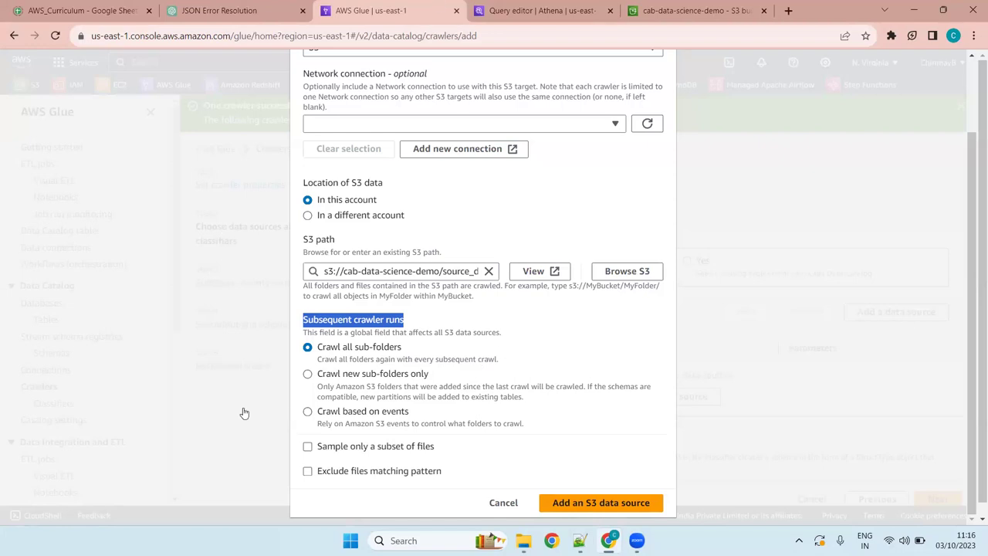
{"action": "left_click", "coordinate": [370, 476]}
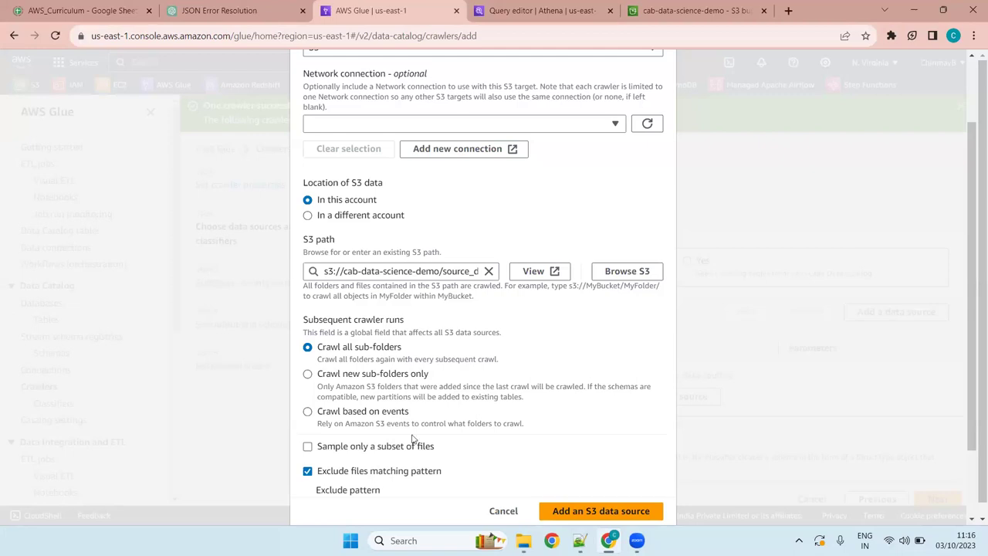
{"action": "scroll", "coordinate": [410, 439], "scroll_direction": "down", "scroll_amount": 2}
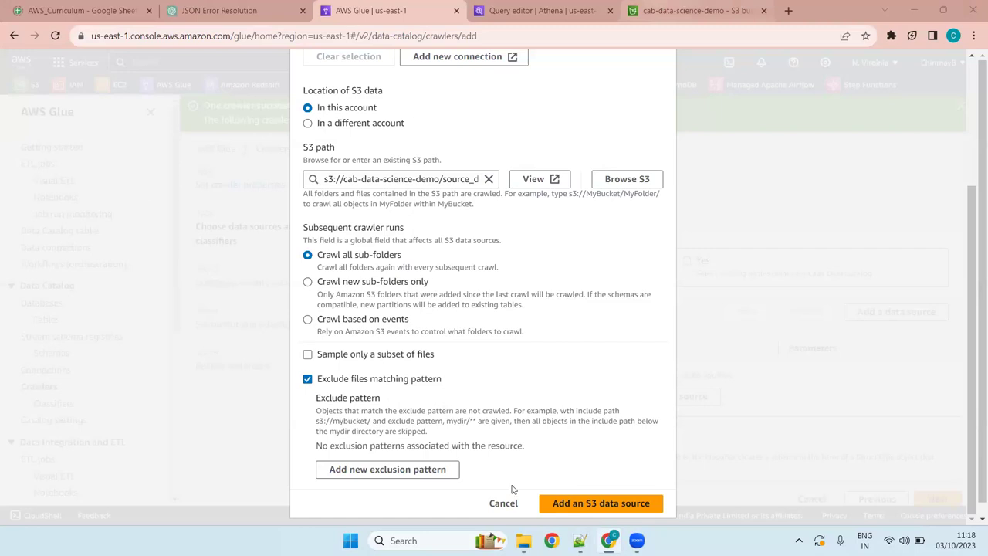
{"action": "key", "text": "ctrl+Tab"}
{"action": "key", "text": "ctrl+Tab"}
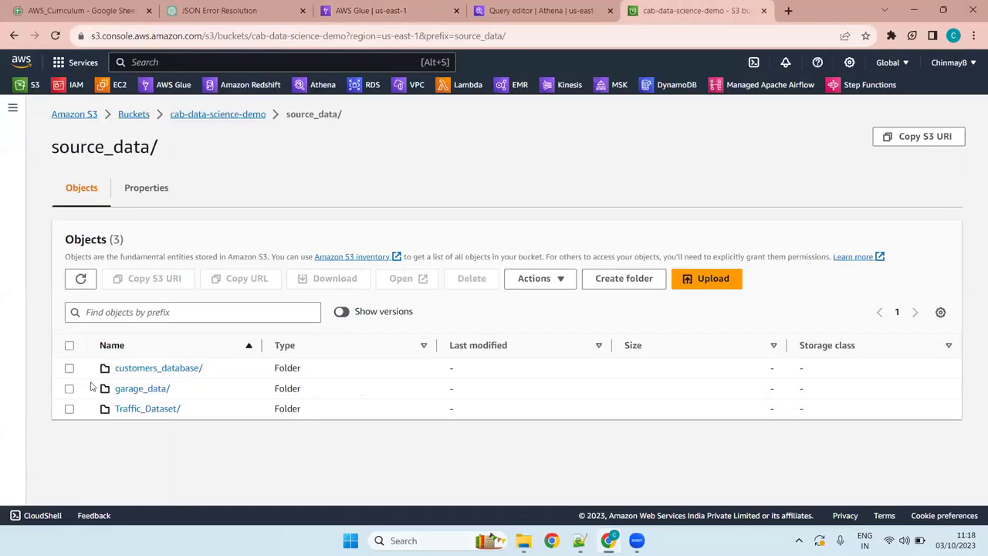
{"action": "left_click", "coordinate": [160, 369]}
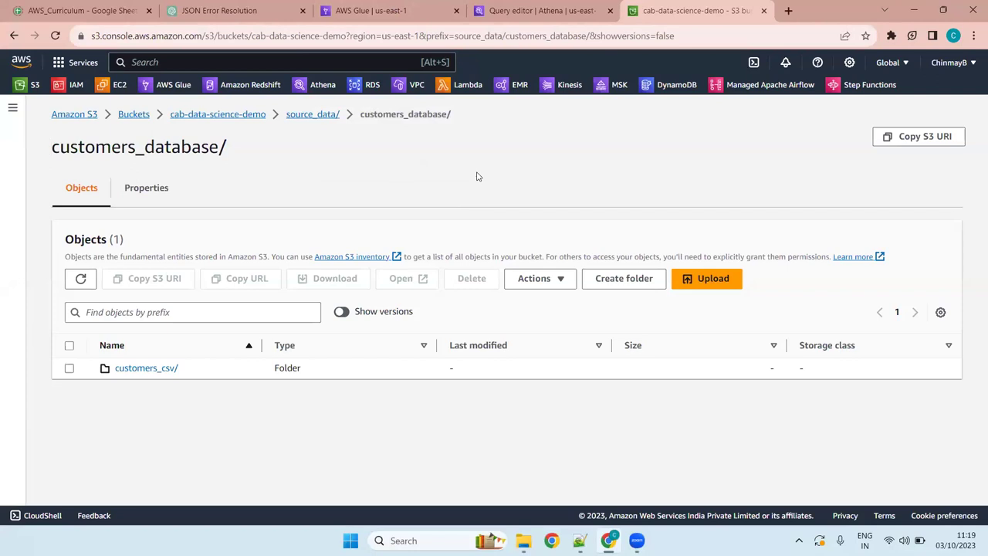
{"action": "left_click", "coordinate": [550, 8]}
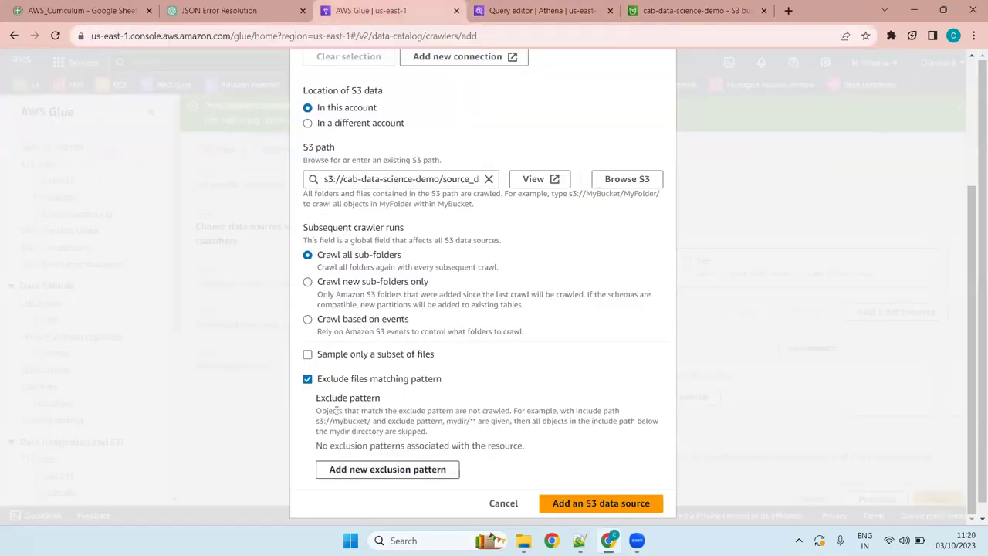
{"action": "left_click", "coordinate": [308, 379]}
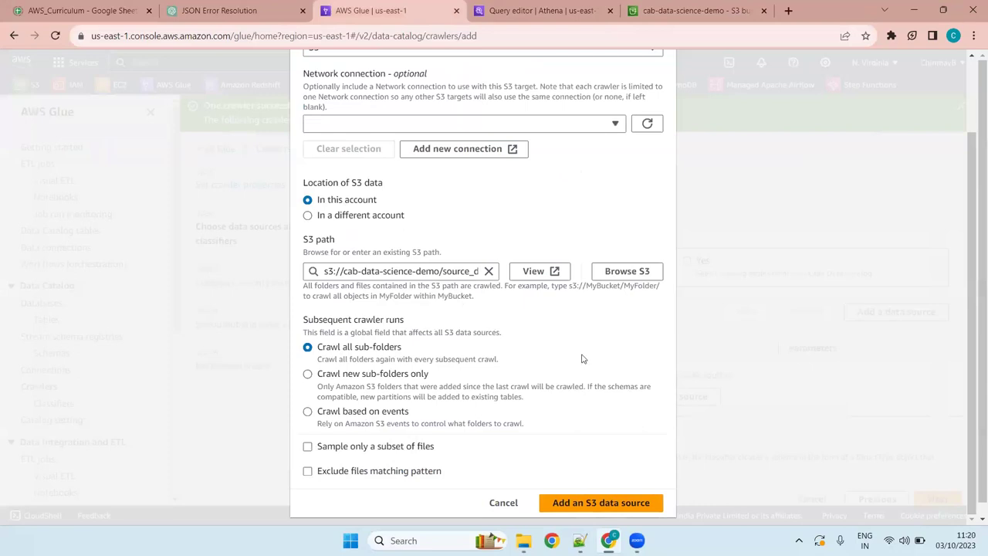
- Add the configured S3 data source to the crawler and continue to the security settings
{"action": "scroll", "coordinate": [610, 486], "scroll_direction": "up", "scroll_amount": 2}
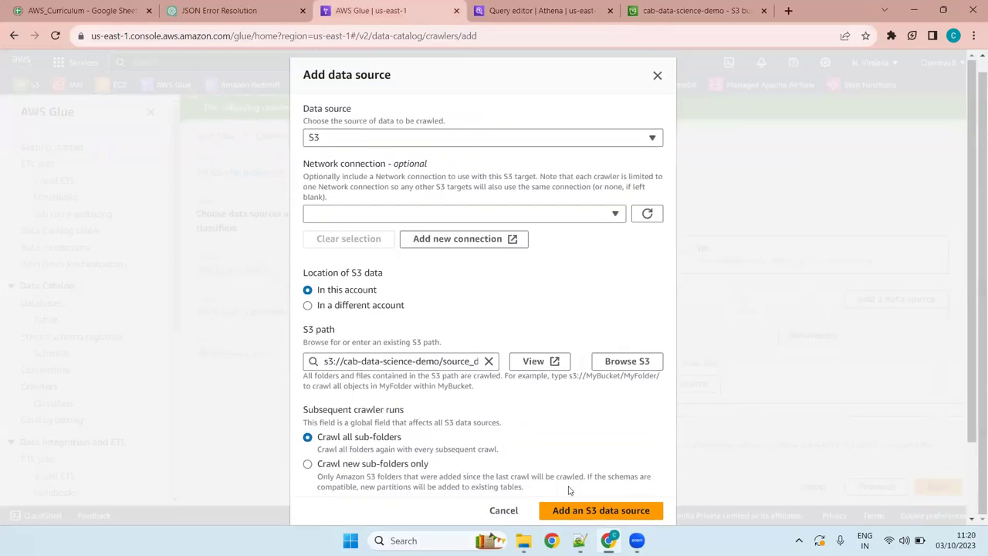
{"action": "scroll", "coordinate": [548, 459], "scroll_direction": "down", "scroll_amount": 2}
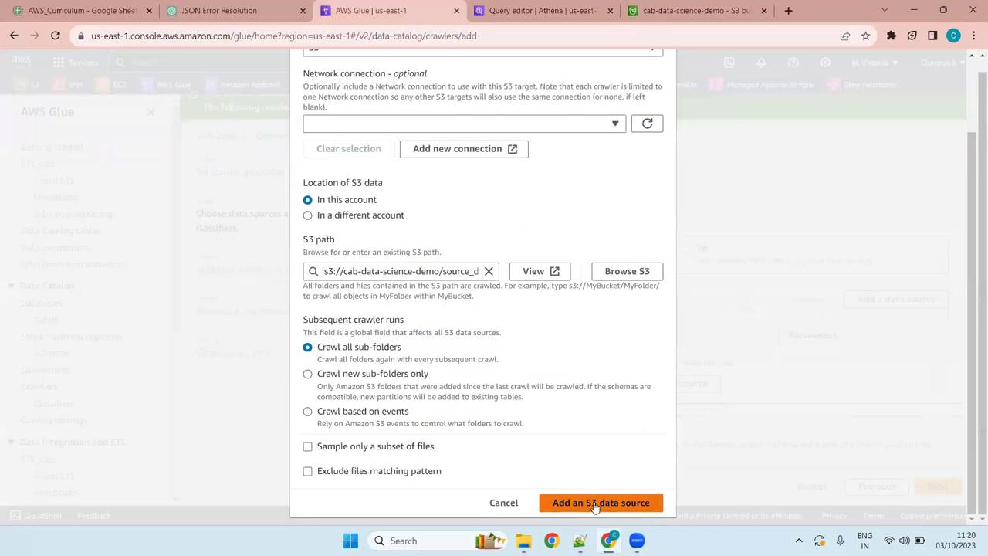
{"action": "left_click", "coordinate": [594, 504]}
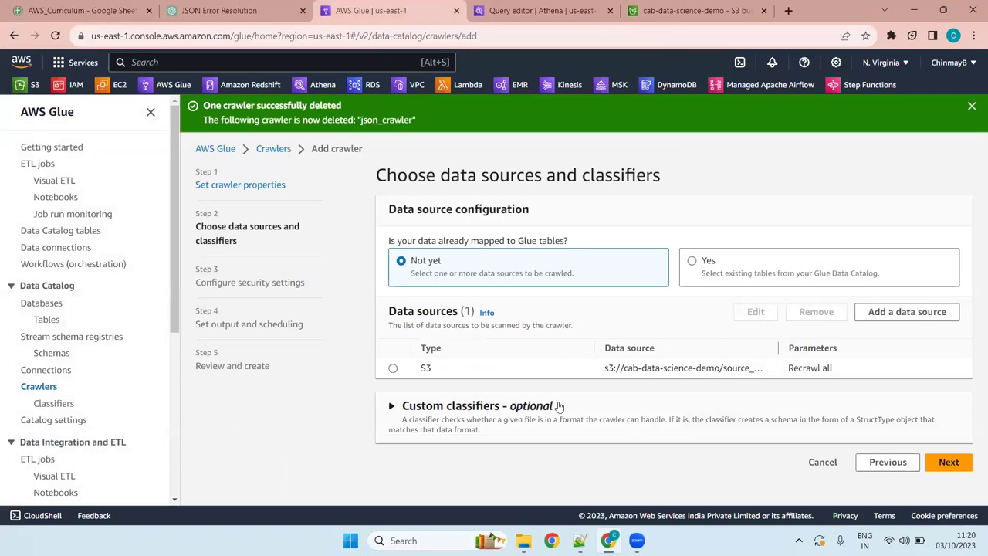
{"action": "left_click", "coordinate": [947, 462]}
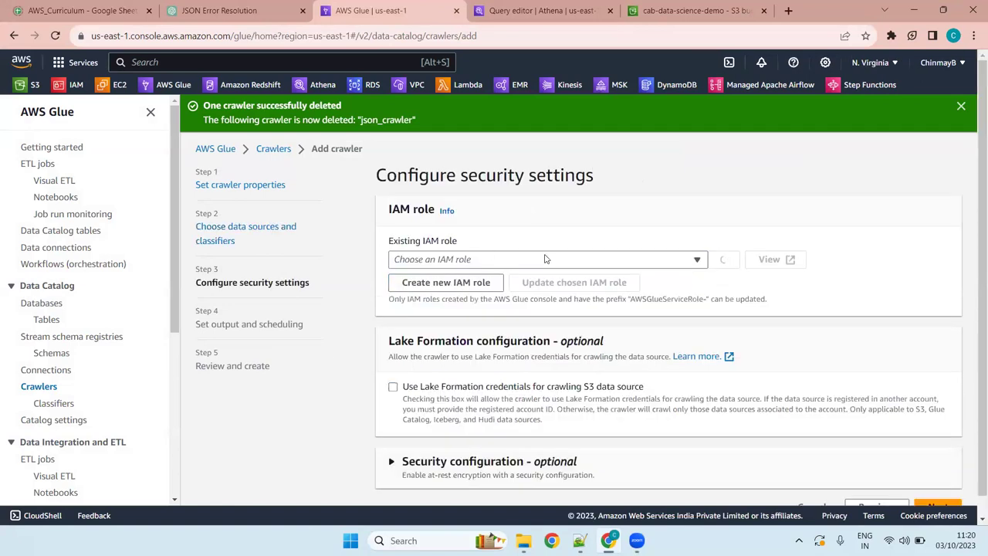
- Assign the existing IAM role AWSGlueServiceRole-crawlS3 to the crawler and continue to output and scheduling
{"action": "left_click", "coordinate": [546, 260]}
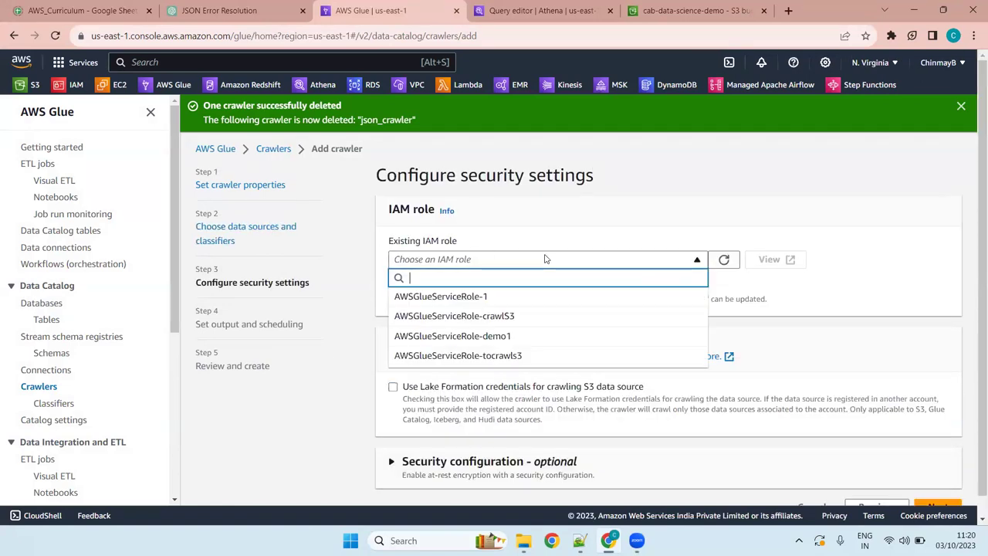
{"action": "left_click", "coordinate": [559, 317]}
{"action": "scroll", "coordinate": [661, 311], "scroll_direction": "down", "scroll_amount": 1}
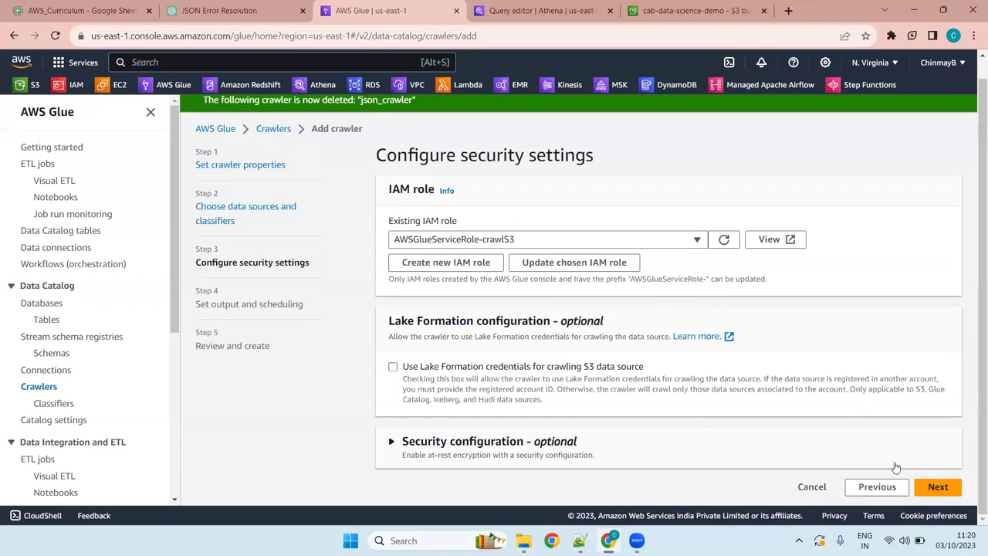
{"action": "left_click", "coordinate": [939, 480]}
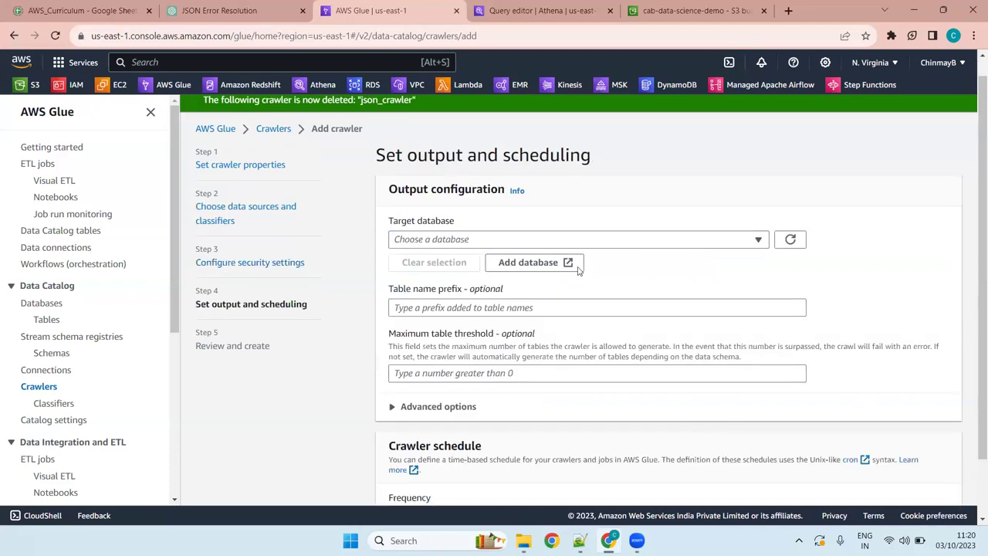
- Create a new Glue Data Catalog database named traffic_db from the crawler's output configuration
{"action": "left_click", "coordinate": [508, 243]}
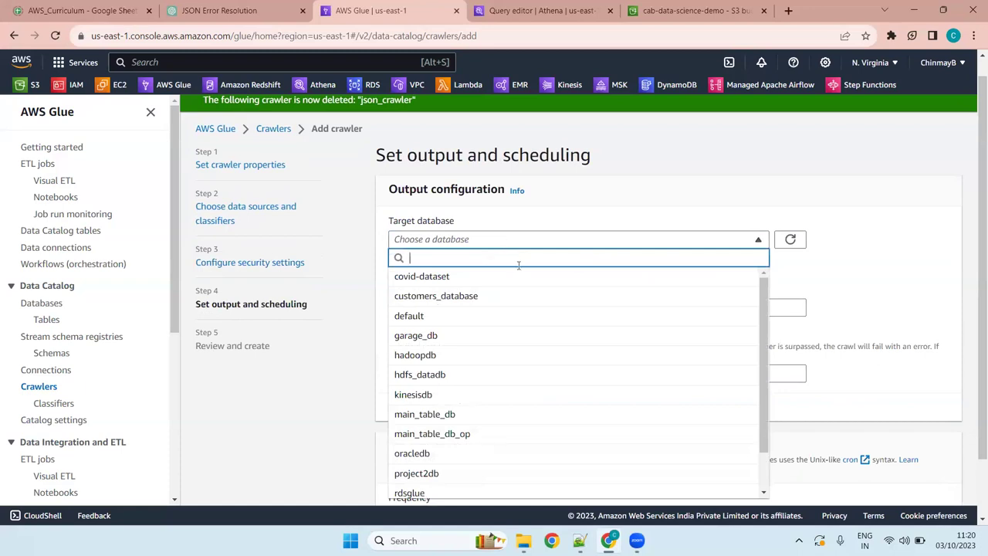
{"action": "scroll", "coordinate": [573, 376], "scroll_direction": "down", "scroll_amount": 2}
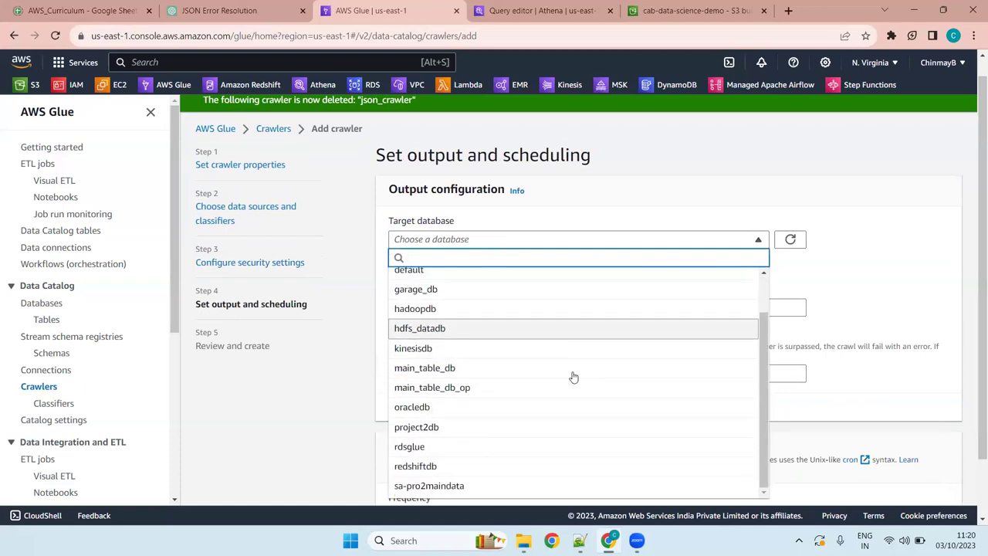
{"action": "scroll", "coordinate": [573, 376], "scroll_direction": "up", "scroll_amount": 2}
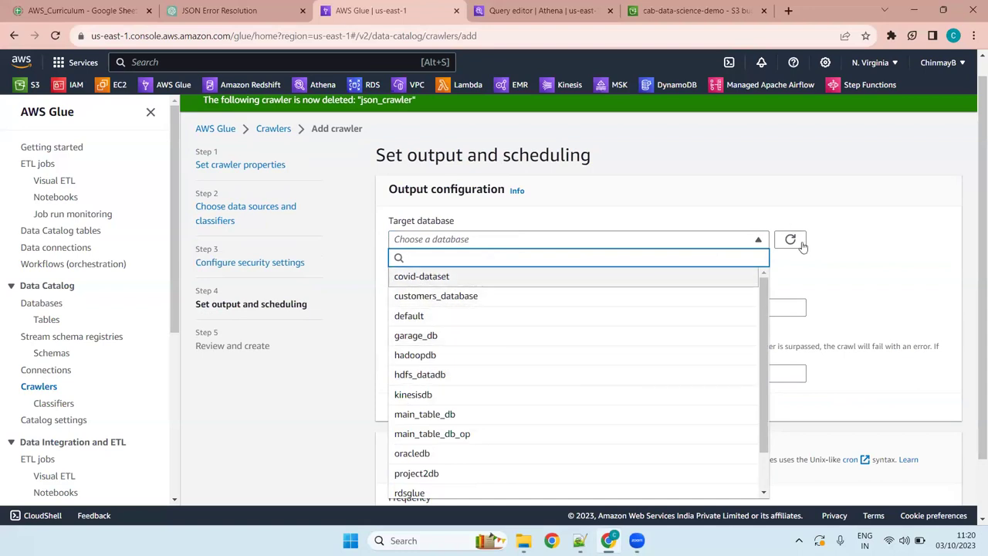
{"action": "left_click", "coordinate": [530, 262]}
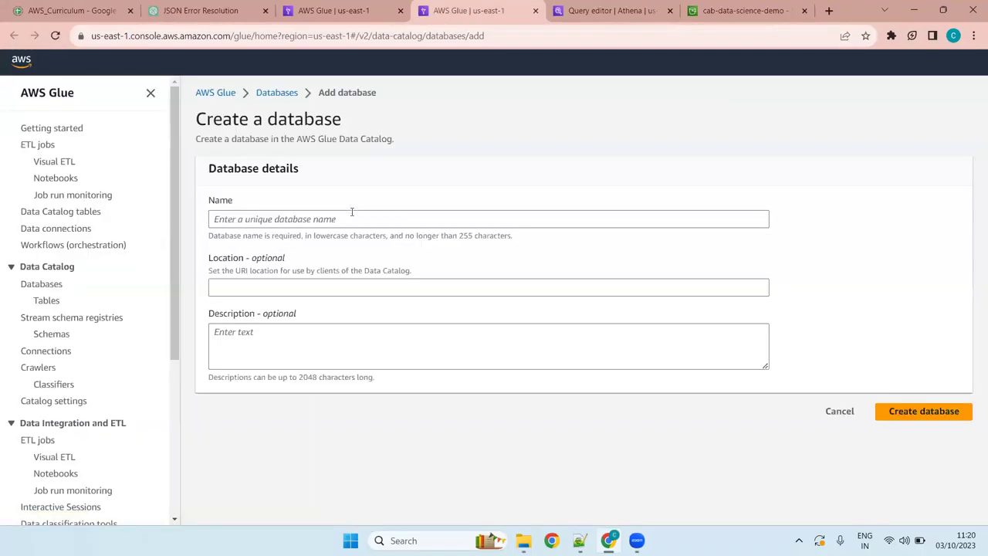
{"action": "left_click", "coordinate": [351, 213]}
{"action": "type", "text": "tr"}
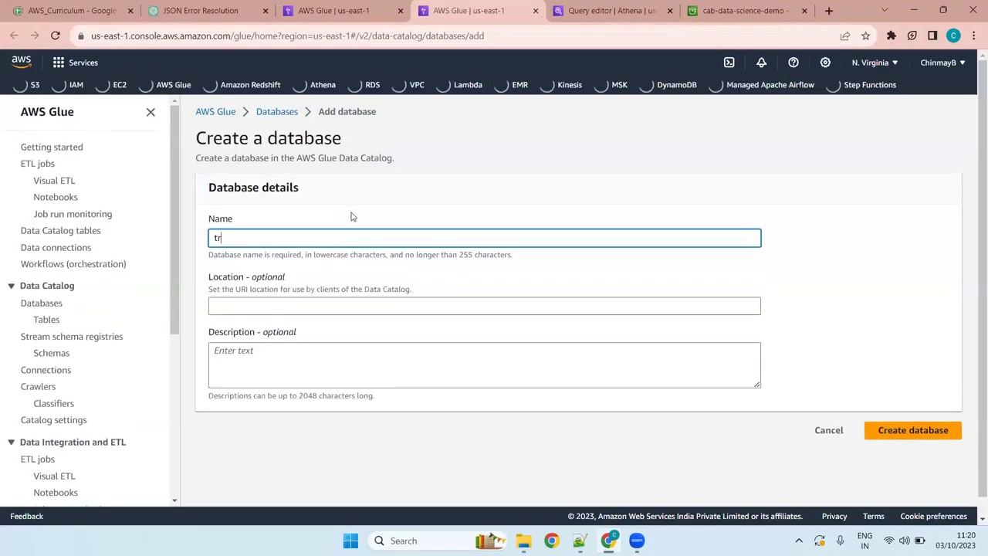
{"action": "type", "text": "affic"}
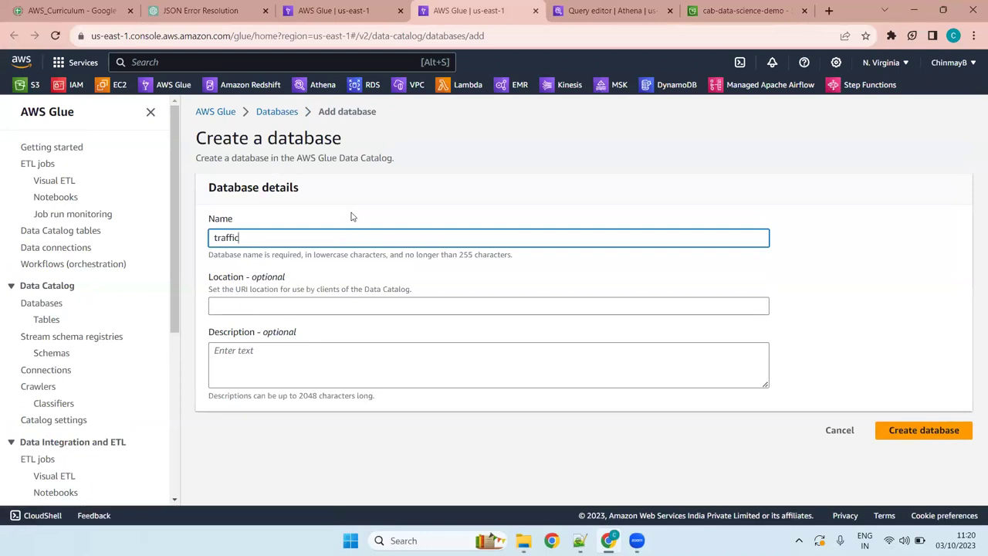
{"action": "type", "text": "_db"}
{"action": "left_click", "coordinate": [913, 431]}
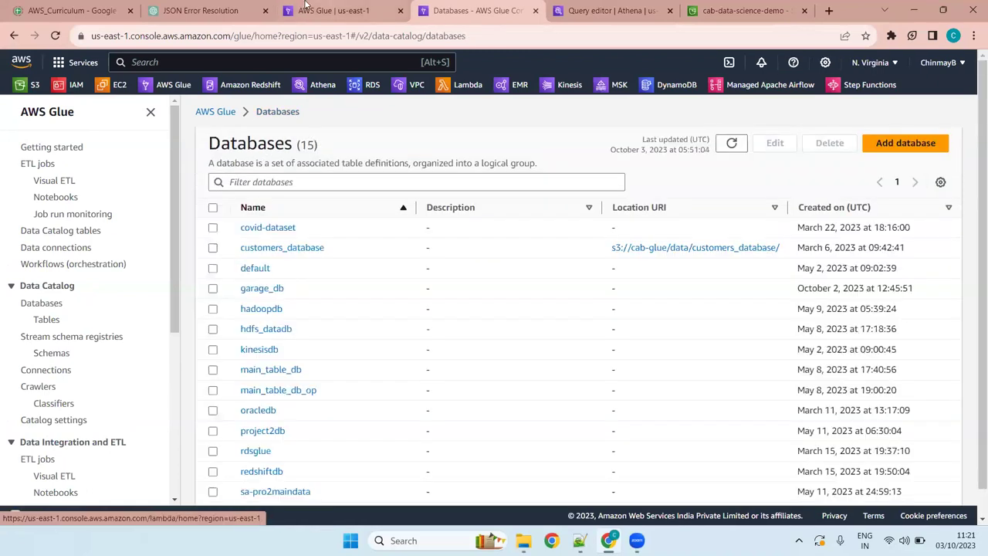
- Refresh the crawler's list of target databases and choose traffic_db as the output database
{"action": "left_click", "coordinate": [332, 8]}
{"action": "left_click", "coordinate": [791, 239]}
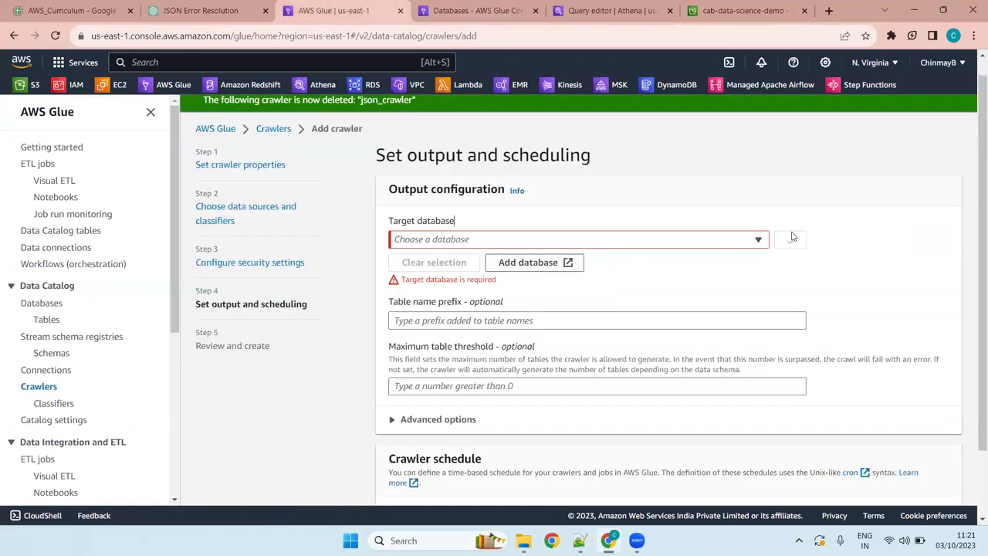
{"action": "left_click", "coordinate": [674, 240]}
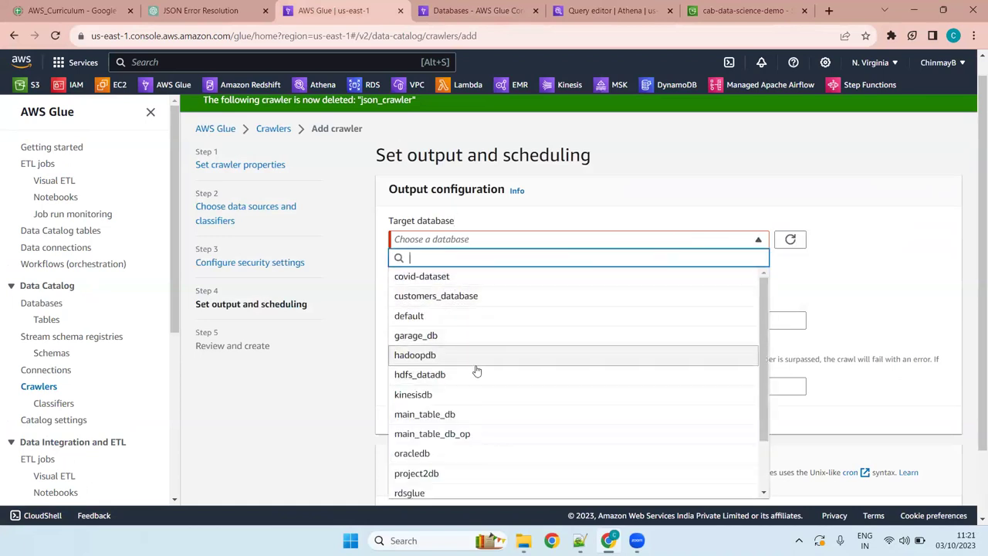
{"action": "scroll", "coordinate": [477, 377], "scroll_direction": "down", "scroll_amount": 2}
{"action": "scroll", "coordinate": [477, 377], "scroll_direction": "down", "scroll_amount": 1}
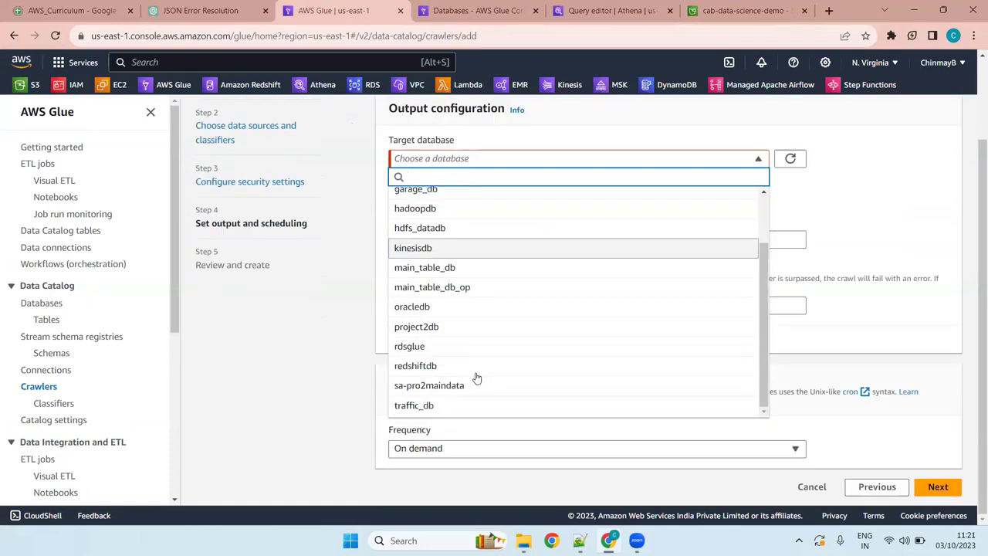
{"action": "left_click", "coordinate": [419, 406]}
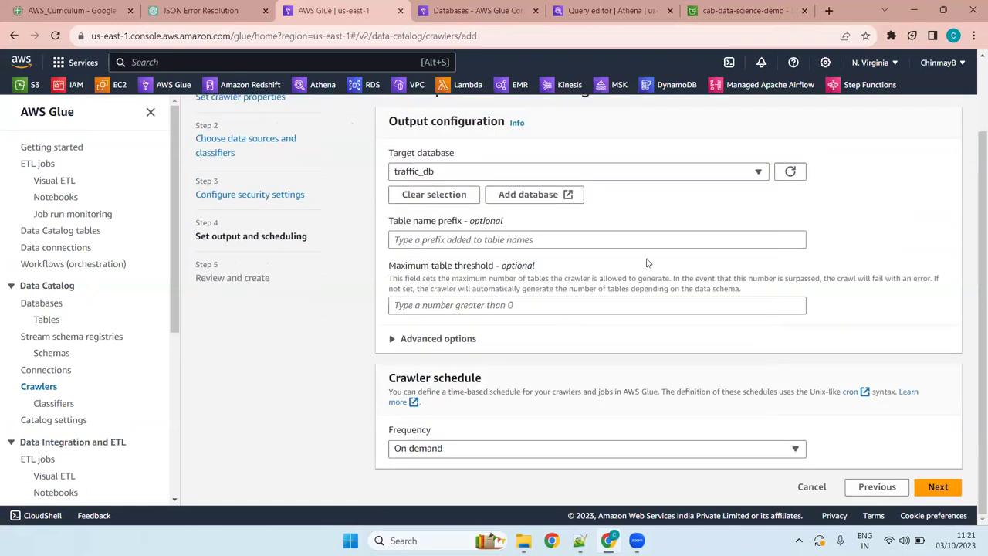
- Set the crawler's table name prefix to traffic_
{"action": "left_click", "coordinate": [477, 240]}
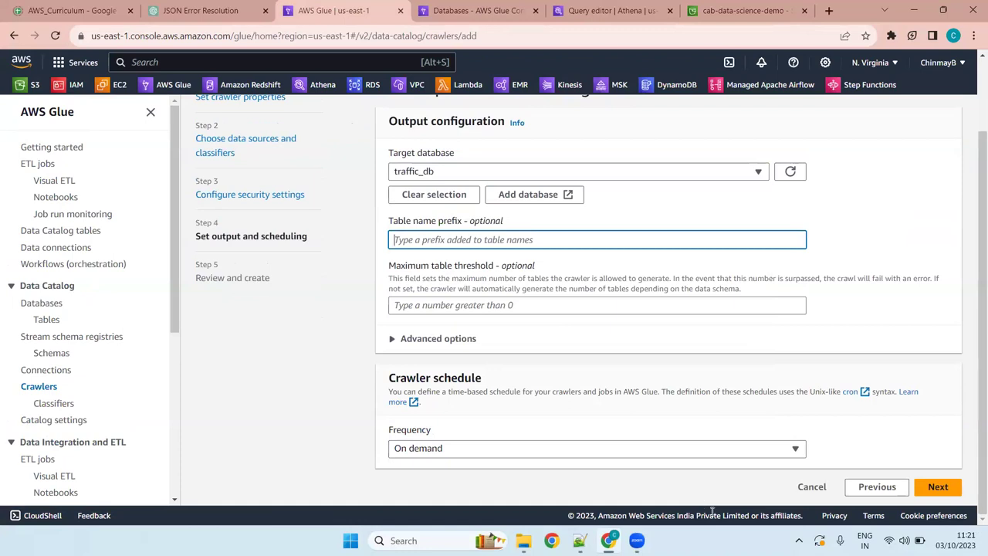
{"action": "type", "text": "traffic"}
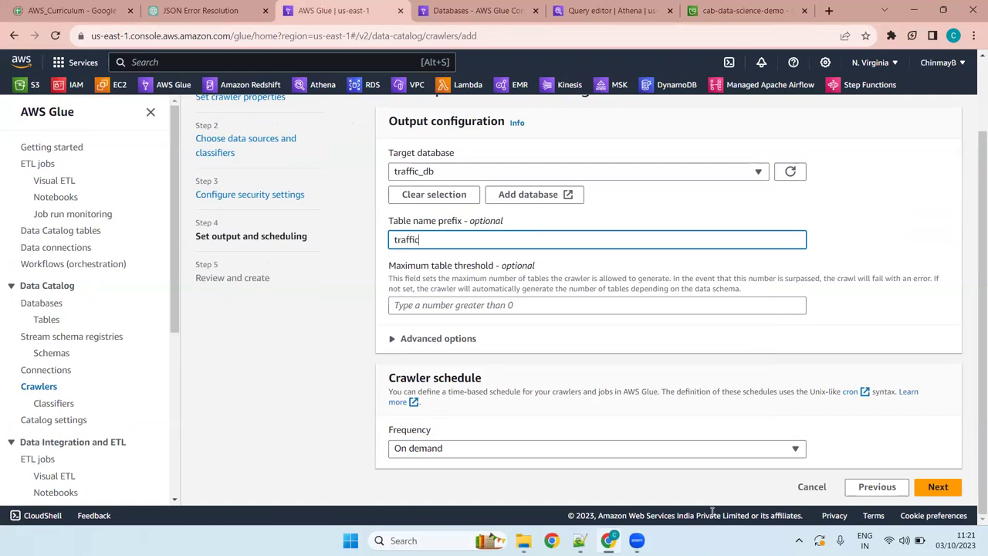
{"action": "type", "text": "_"}
{"action": "left_click_drag", "start_coordinate": [503, 221], "coordinate": [394, 216]}
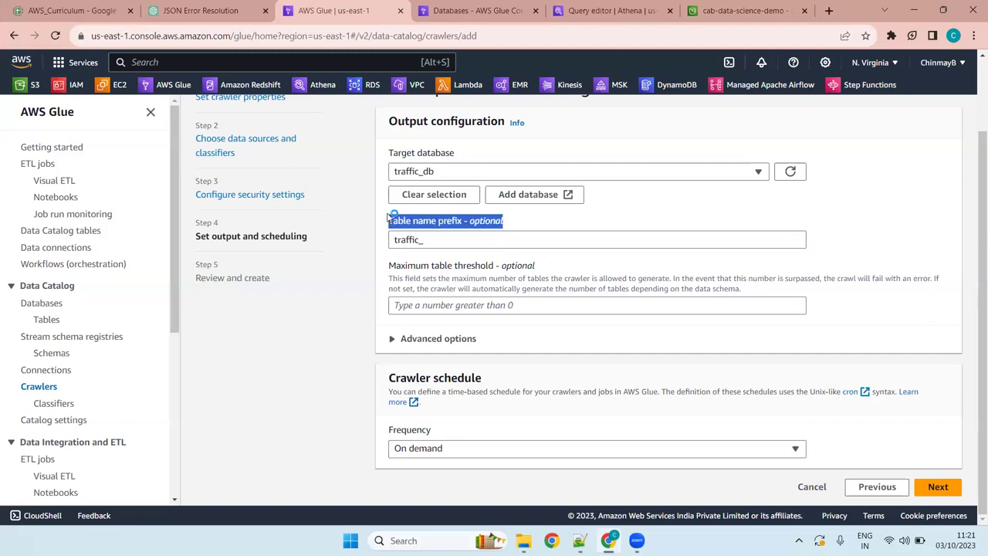
{"action": "left_click", "coordinate": [609, 265]}
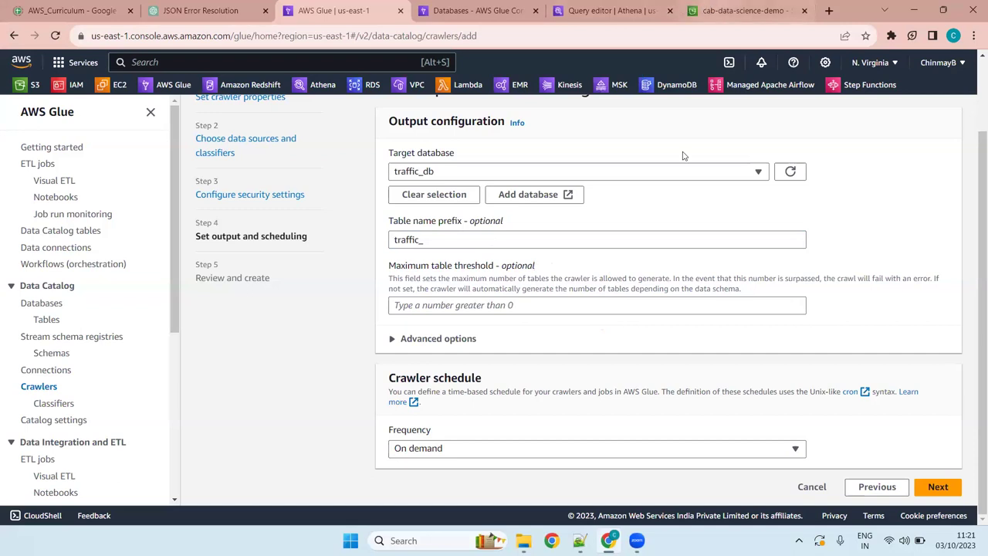
- Inspect the Traffic_Dataset folder under source_data in S3, including the file inside its nodes folder
{"action": "key", "text": "ctrl+9"}
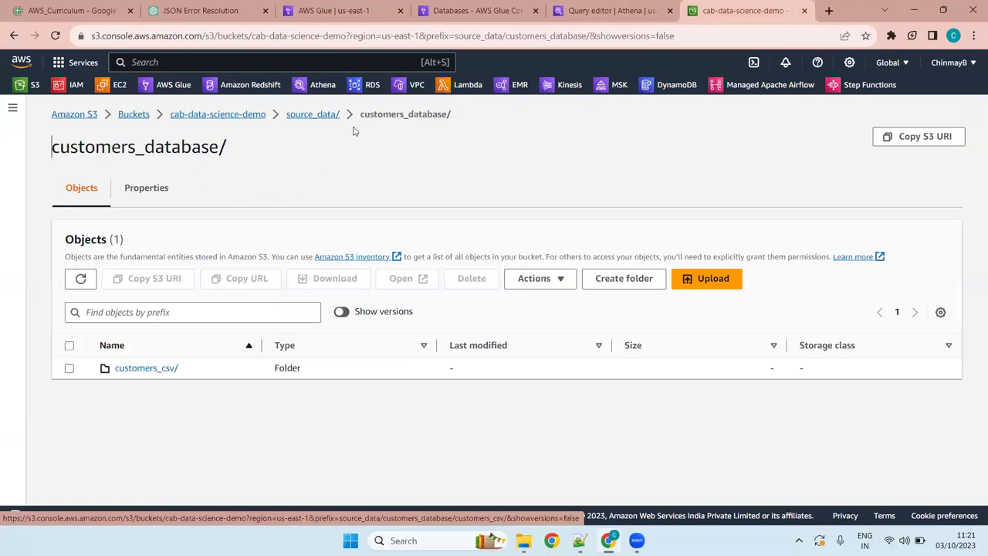
{"action": "left_click", "coordinate": [322, 117]}
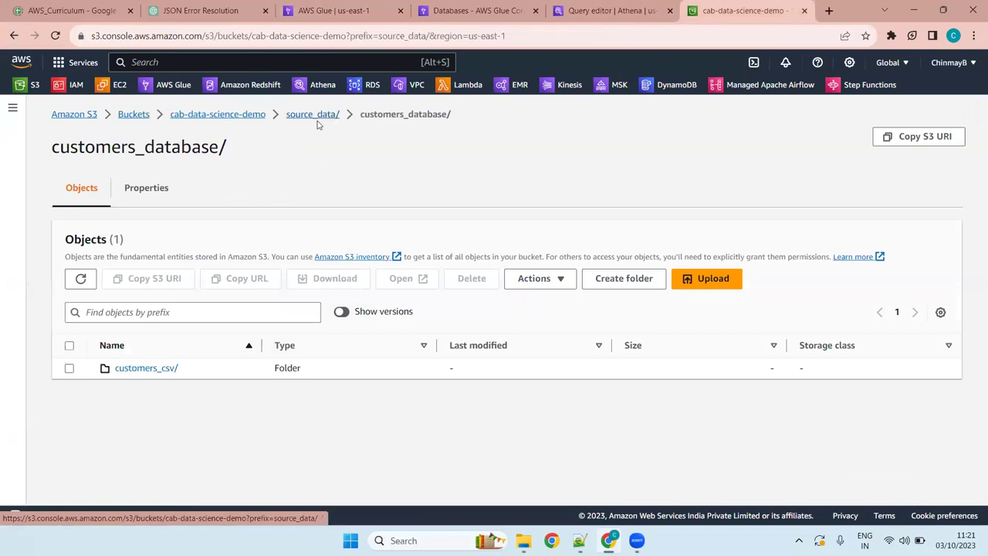
{"action": "left_click", "coordinate": [161, 413]}
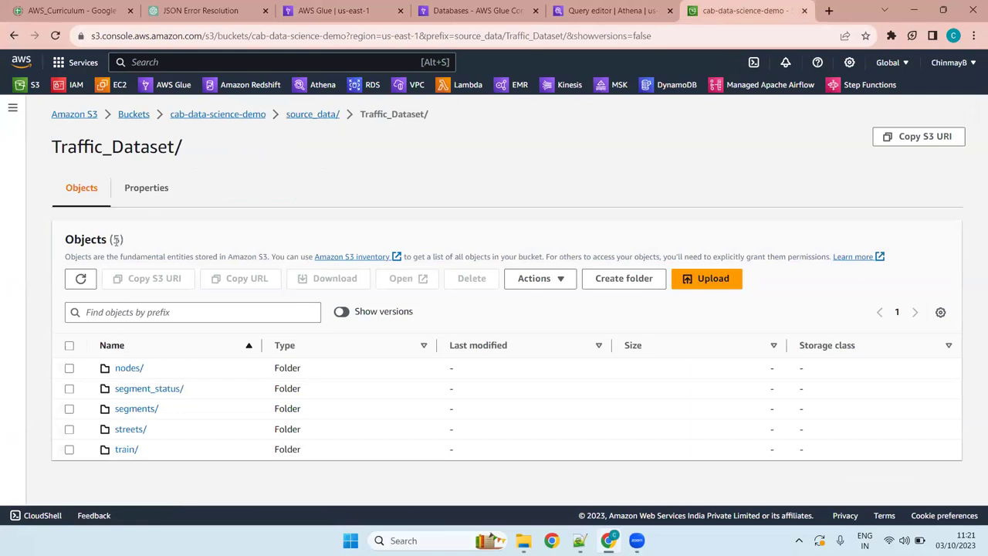
{"action": "left_click", "coordinate": [331, 117]}
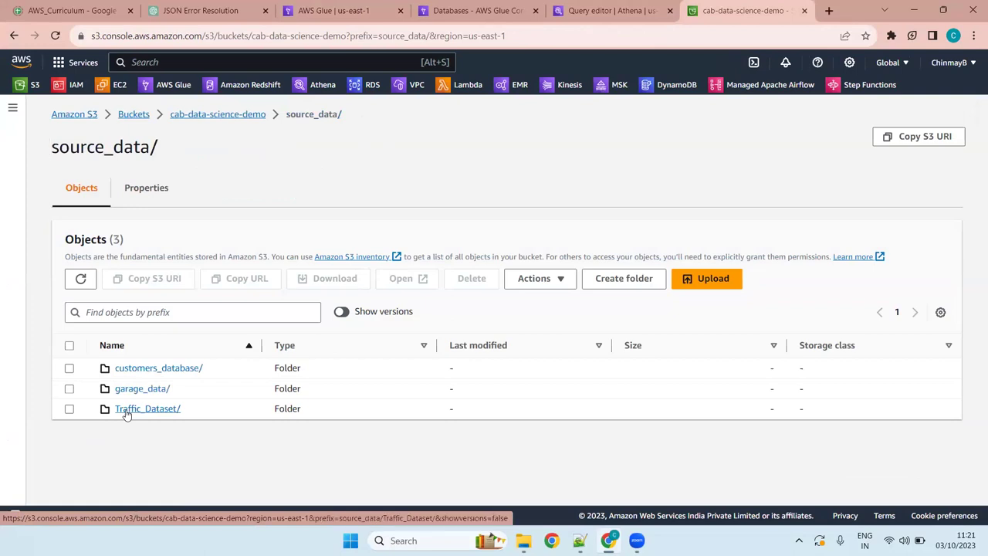
{"action": "left_click", "coordinate": [124, 411]}
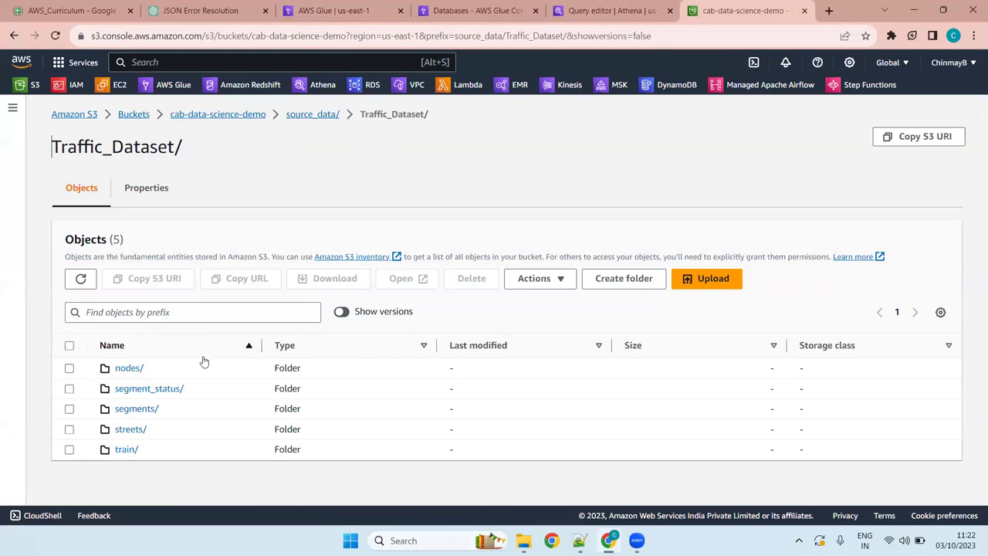
{"action": "left_click", "coordinate": [123, 370]}
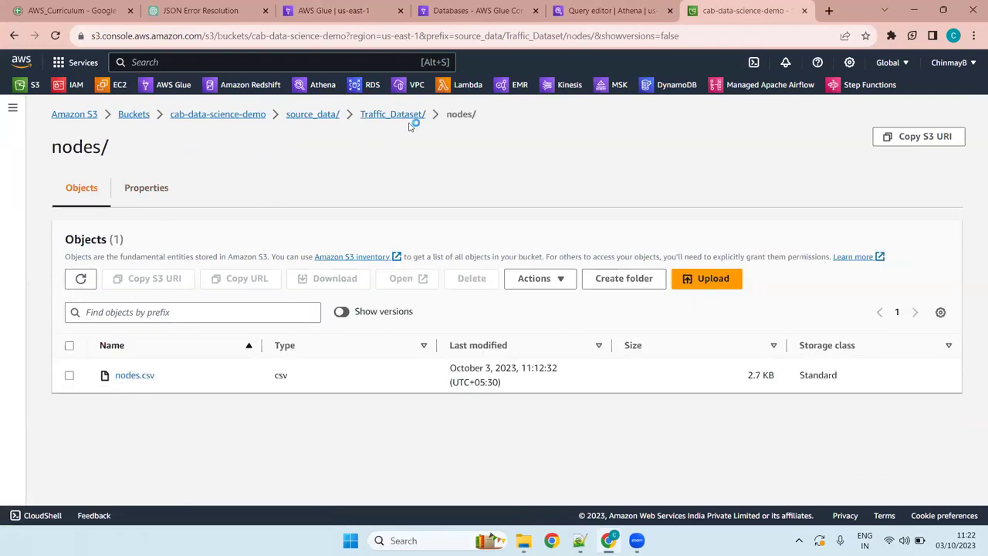
{"action": "left_click", "coordinate": [122, 379]}
{"action": "left_click", "coordinate": [417, 116]}
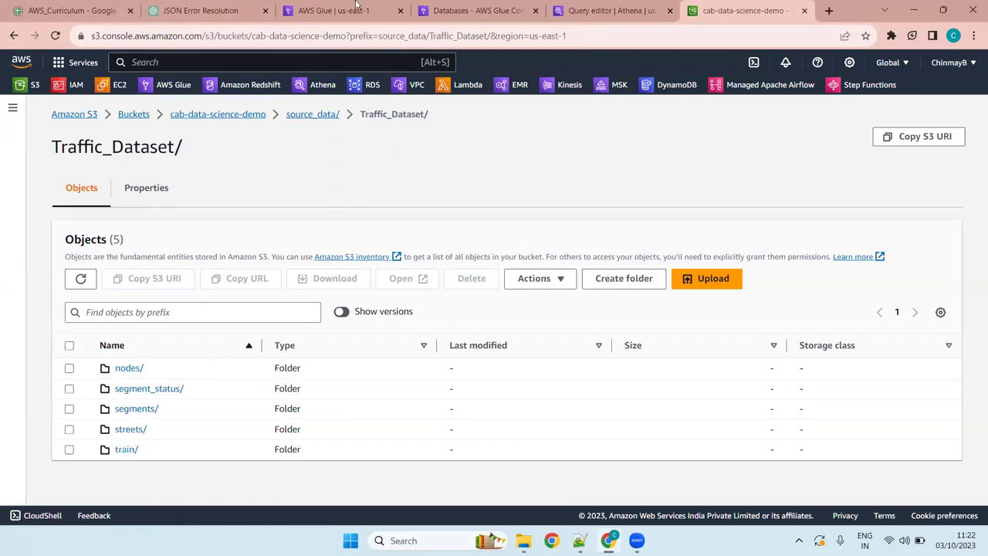
- Compare the crawler's table name prefix with the Traffic_Dataset subfolders in S3, and close the Glue Databases page
{"action": "left_click", "coordinate": [609, 11]}
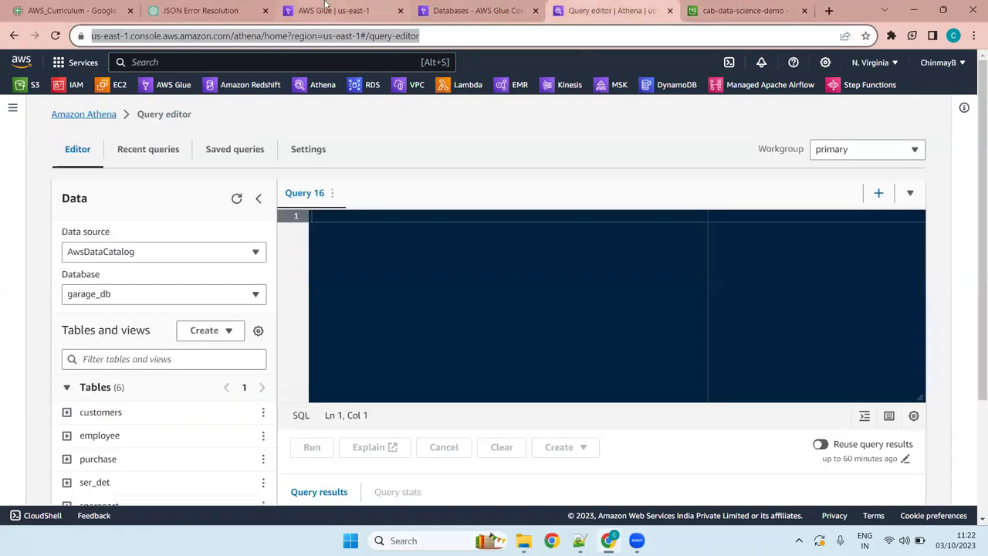
{"action": "left_click", "coordinate": [324, 8]}
{"action": "left_click_drag", "start_coordinate": [481, 238], "coordinate": [355, 238]}
{"action": "left_click", "coordinate": [494, 240]}
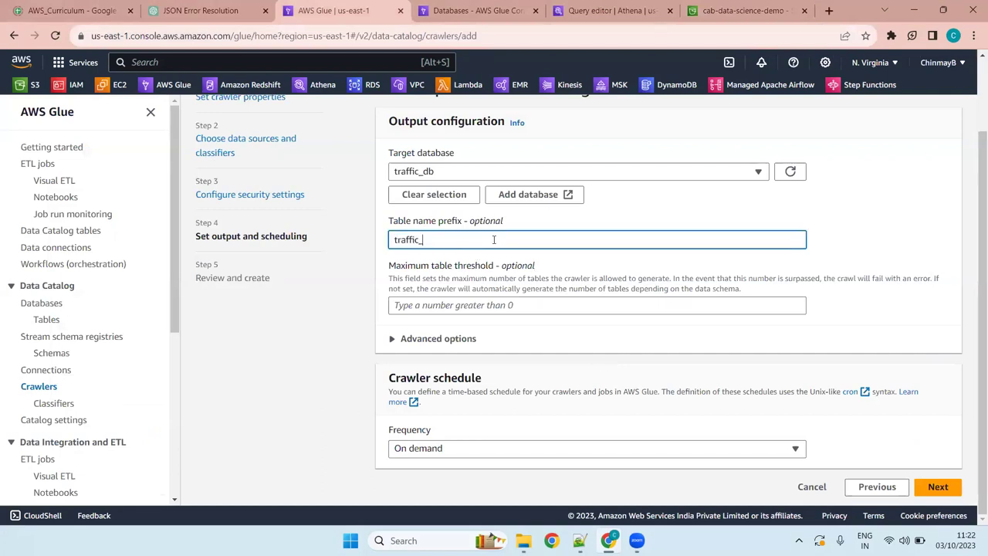
{"action": "left_click", "coordinate": [728, 8]}
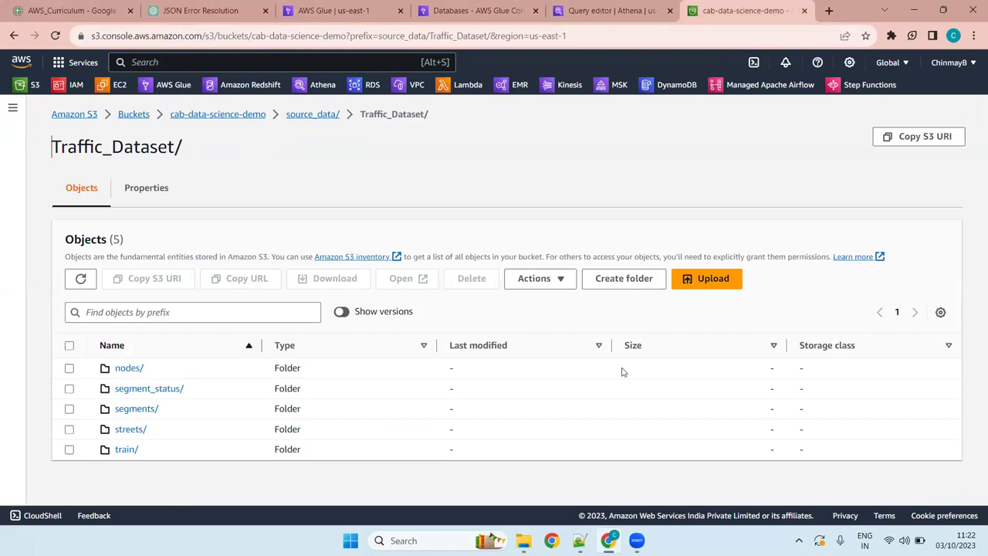
{"action": "left_click", "coordinate": [340, 7]}
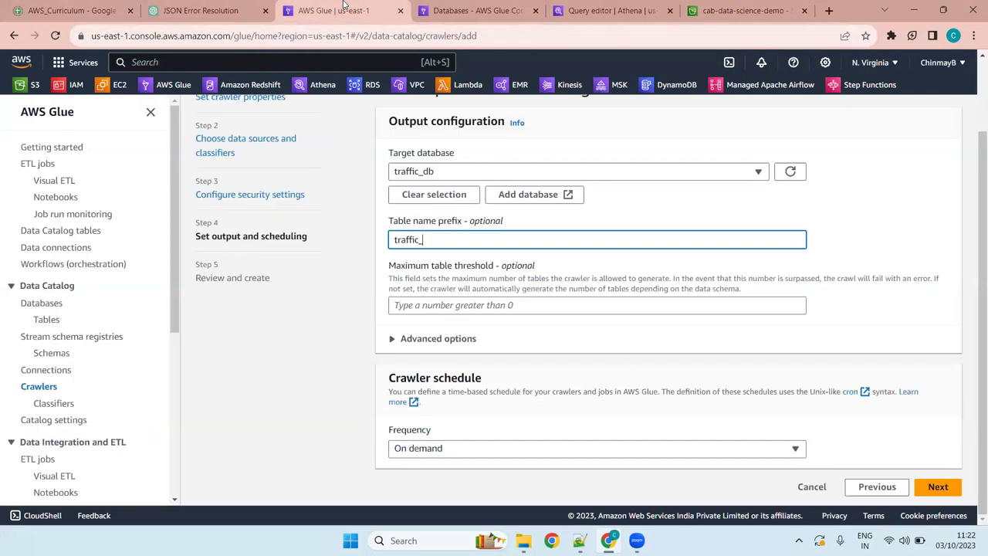
{"action": "left_click", "coordinate": [493, 6]}
{"action": "key", "text": "ctrl+Page_Up"}
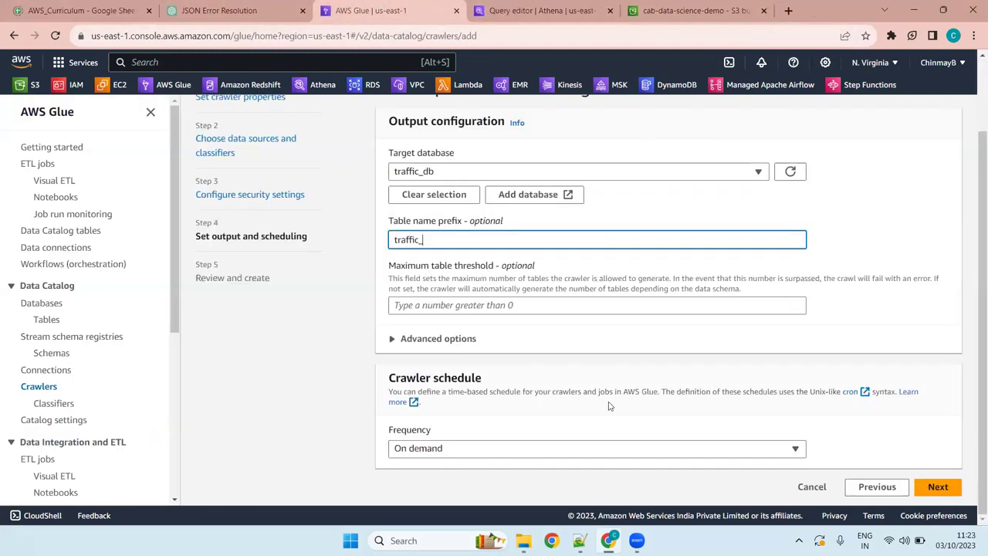
- Set the crawler schedule's frequency to Custom and check the available frequency options and schedule fields
{"action": "left_click", "coordinate": [575, 457]}
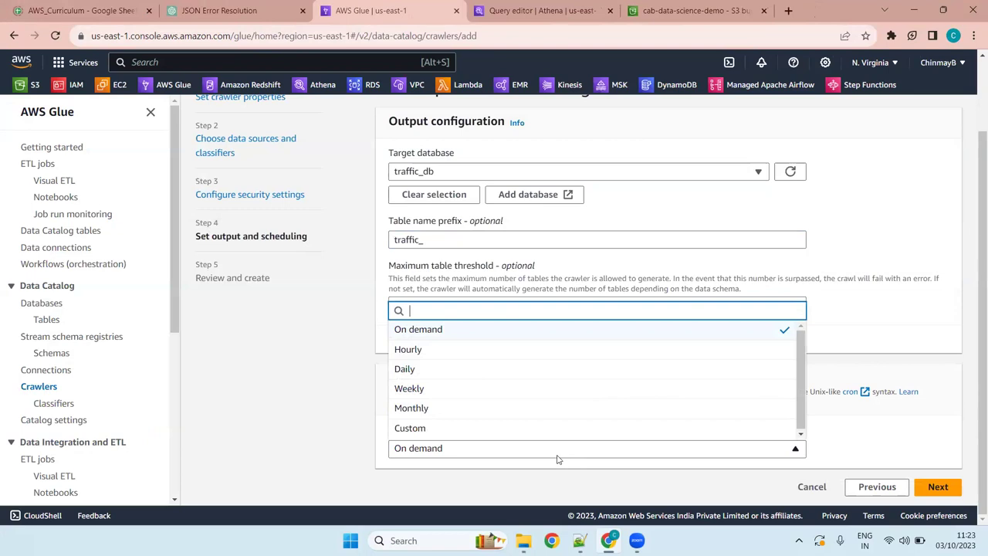
{"action": "left_click", "coordinate": [494, 429]}
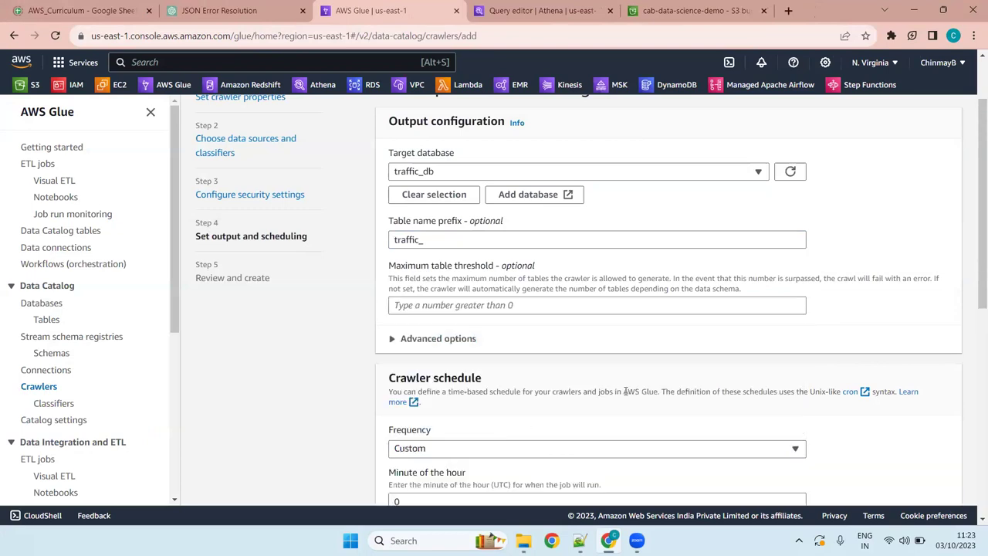
{"action": "scroll", "coordinate": [628, 389], "scroll_direction": "down", "scroll_amount": 5}
{"action": "scroll", "coordinate": [628, 390], "scroll_direction": "up", "scroll_amount": 4}
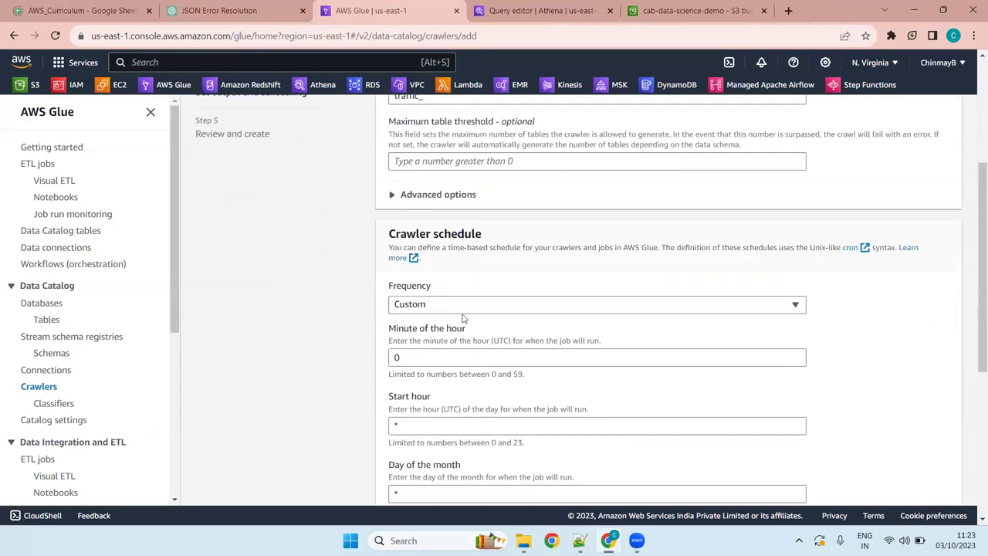
{"action": "left_click", "coordinate": [491, 306]}
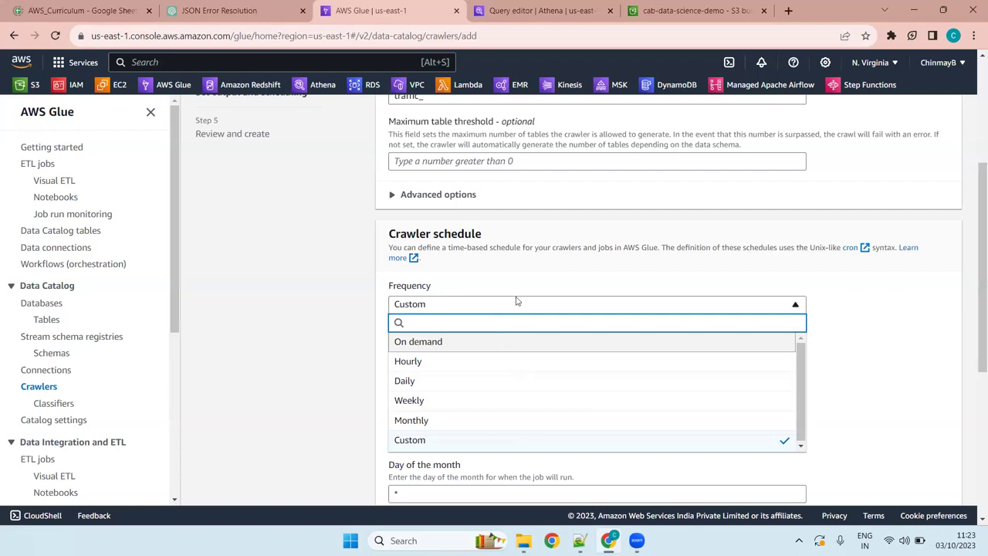
{"action": "left_click", "coordinate": [502, 306]}
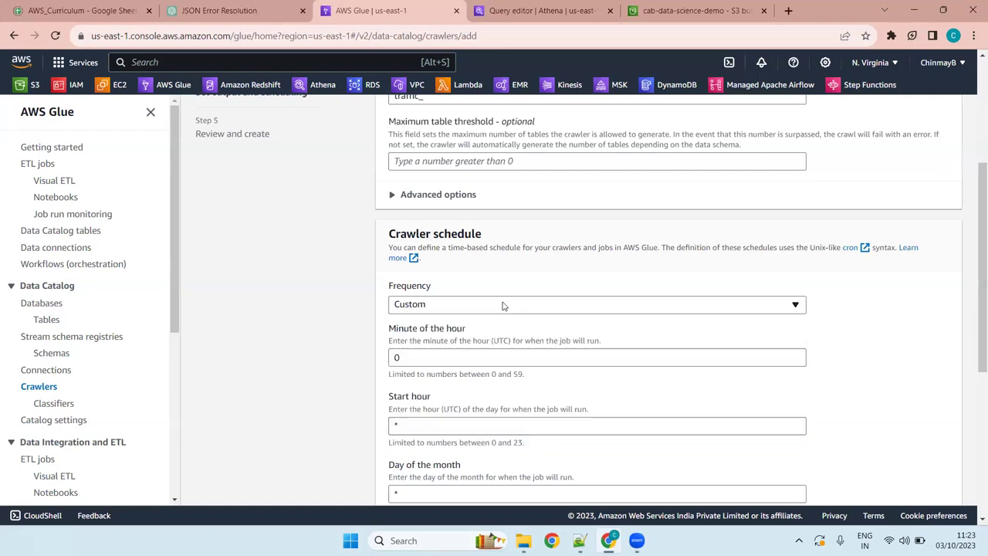
- Set the custom crawler schedule's minute of the hour to 25
{"action": "left_click", "coordinate": [416, 353]}
{"action": "key", "text": "BackSpace"}
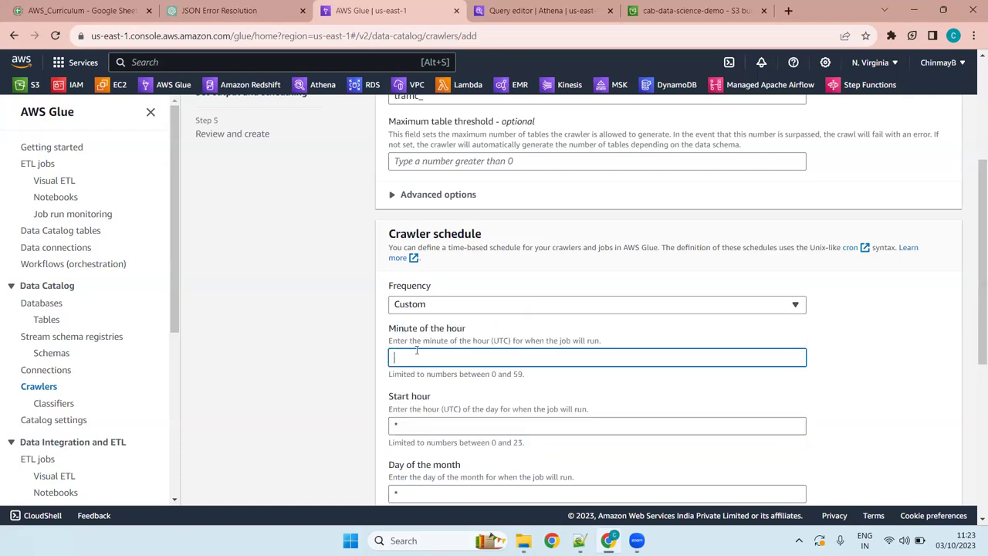
{"action": "type", "text": "25"}
- Examine the custom schedule's hour, day, month and year fields and the cron expression generated from them
{"action": "scroll", "coordinate": [564, 374], "scroll_direction": "down", "scroll_amount": 5}
{"action": "scroll", "coordinate": [434, 193], "scroll_direction": "up", "scroll_amount": 5}
{"action": "left_click_drag", "start_coordinate": [973, 220], "coordinate": [977, 309]}
{"action": "key", "text": "Tab"}
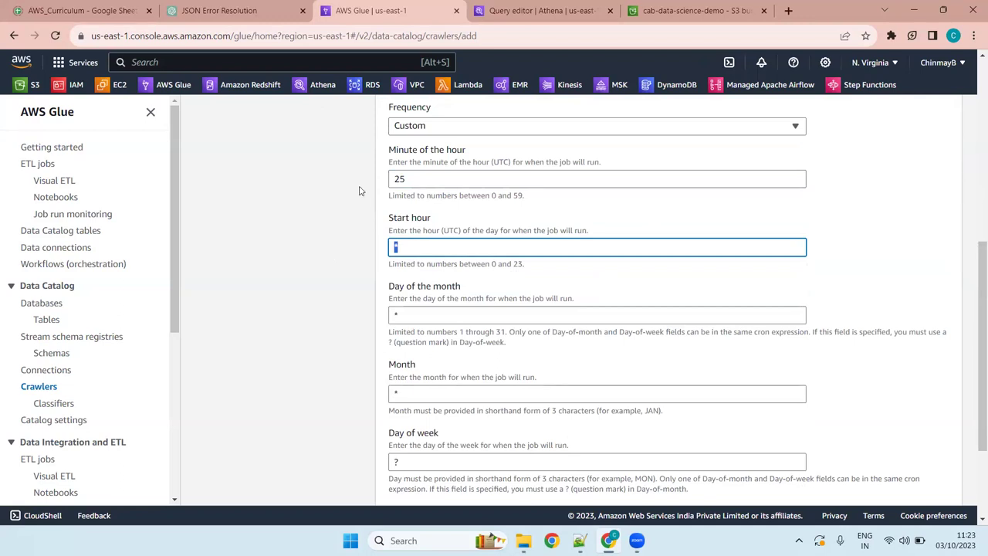
{"action": "left_click", "coordinate": [870, 241]}
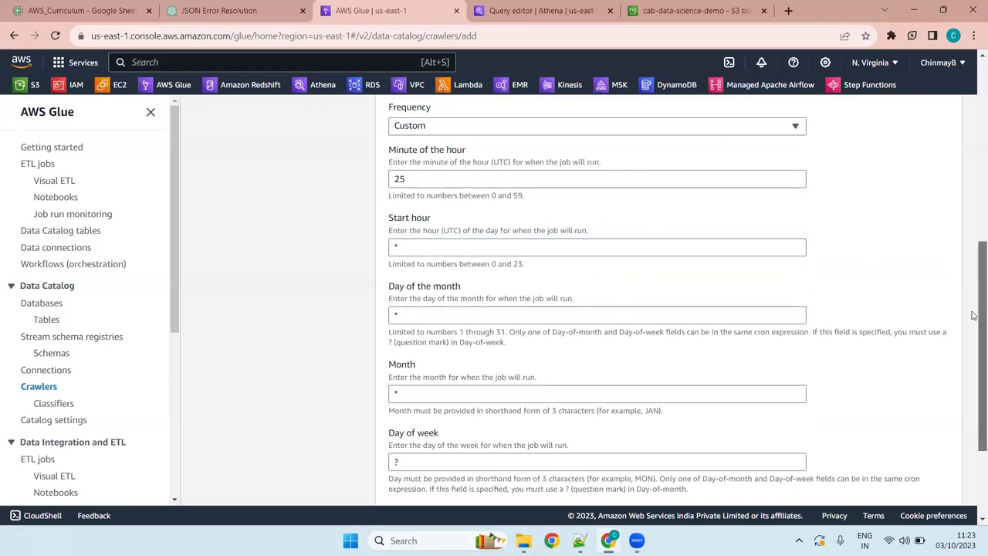
{"action": "left_click_drag", "start_coordinate": [973, 311], "coordinate": [973, 375]}
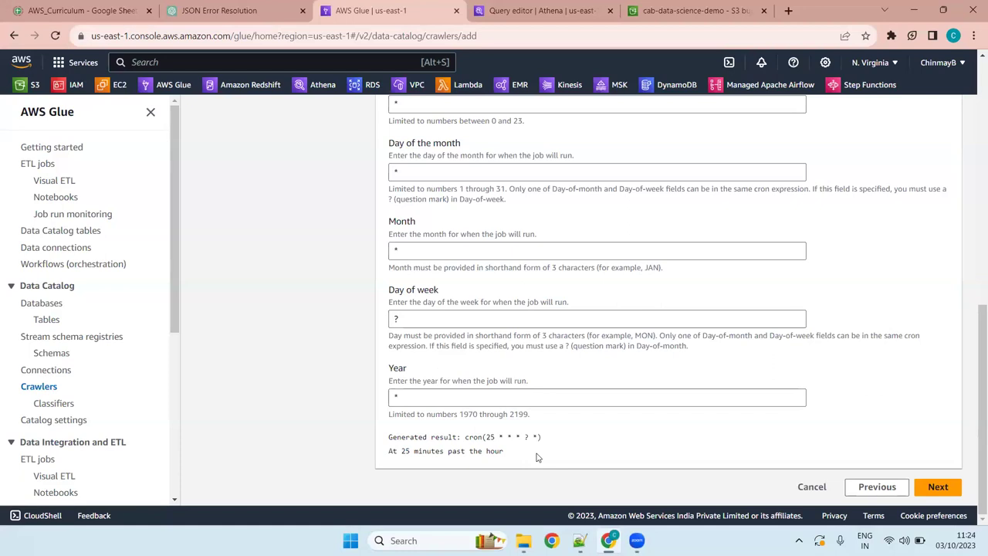
{"action": "scroll", "coordinate": [438, 197], "scroll_direction": "up", "scroll_amount": 4}
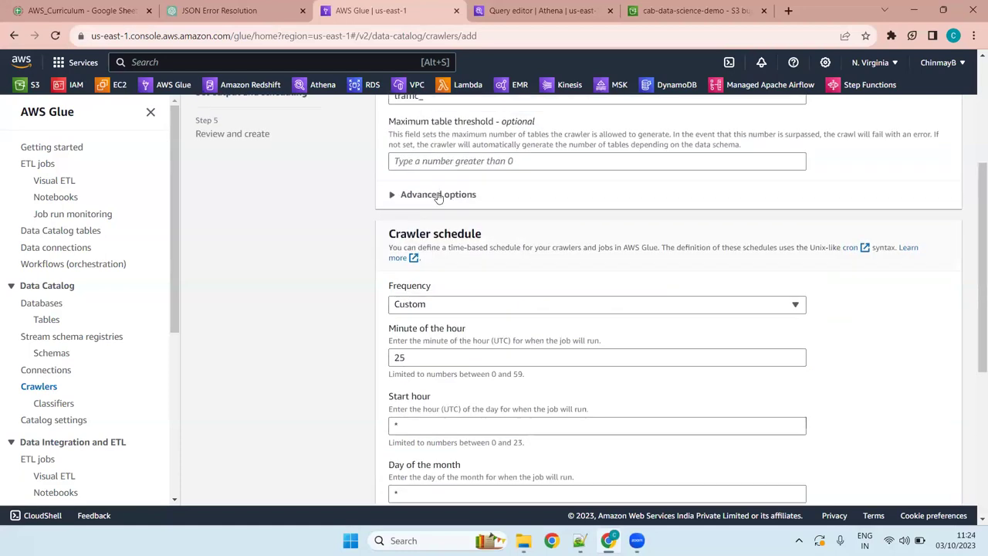
{"action": "scroll", "coordinate": [437, 197], "scroll_direction": "down", "scroll_amount": 4}
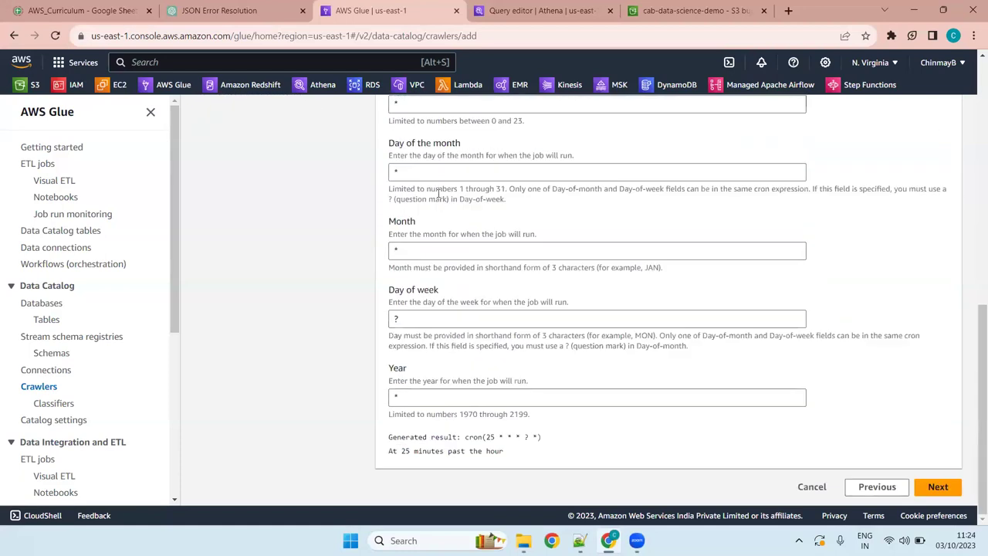
{"action": "scroll", "coordinate": [438, 194], "scroll_direction": "up", "scroll_amount": 4}
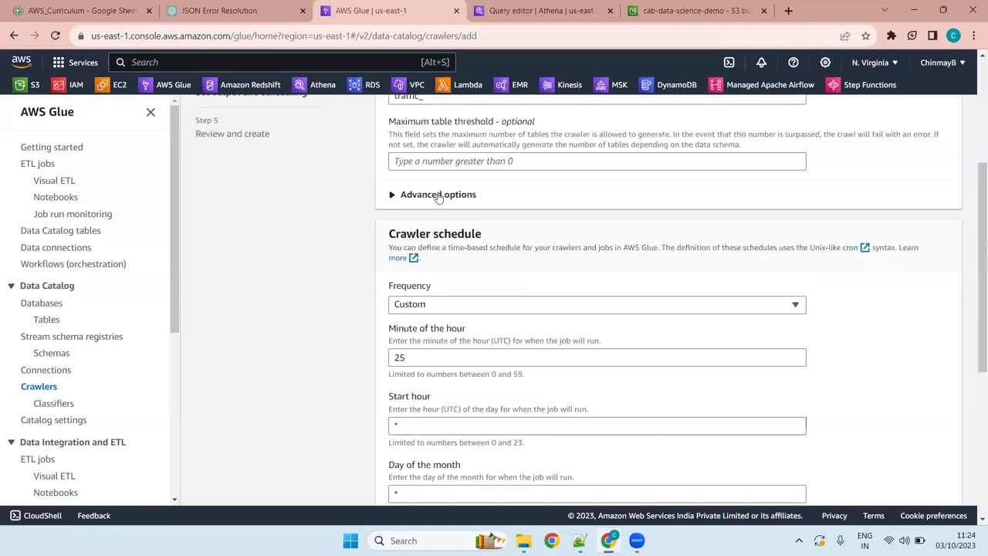
{"action": "scroll", "coordinate": [478, 335], "scroll_direction": "down", "scroll_amount": 4}
{"action": "scroll", "coordinate": [480, 332], "scroll_direction": "up", "scroll_amount": 4}
{"action": "left_click_drag", "start_coordinate": [499, 341], "coordinate": [515, 340]}
{"action": "left_click", "coordinate": [495, 341]}
{"action": "left_click", "coordinate": [512, 341], "text": "shift"}
- Set the custom schedule's minute of the hour to 0 and review the generated cron expression
{"action": "left_click", "coordinate": [433, 356]}
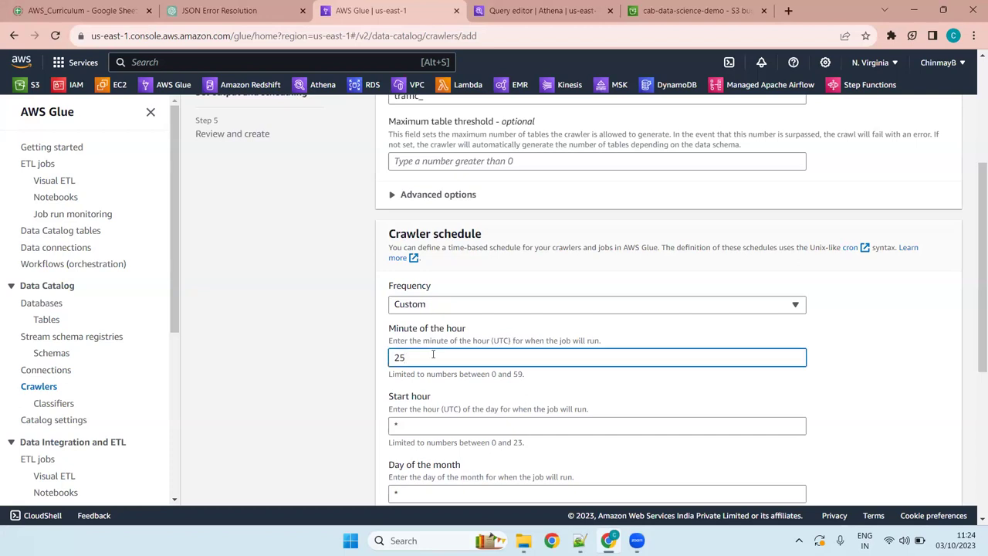
{"action": "left_click_drag", "start_coordinate": [433, 356], "coordinate": [378, 360]}
{"action": "type", "text": "0"}
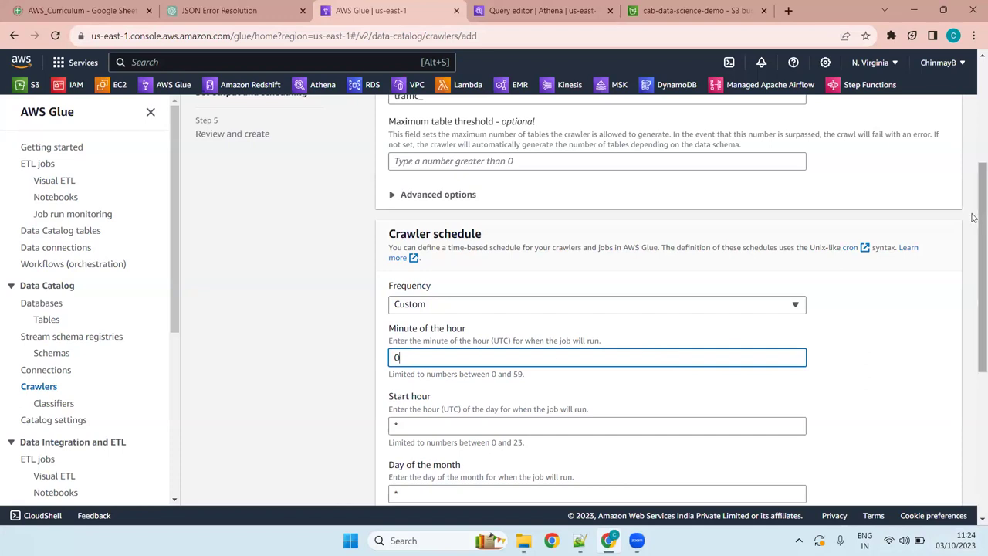
{"action": "left_click_drag", "start_coordinate": [973, 247], "coordinate": [973, 409]}
{"action": "left_click_drag", "start_coordinate": [973, 365], "coordinate": [962, 224]}
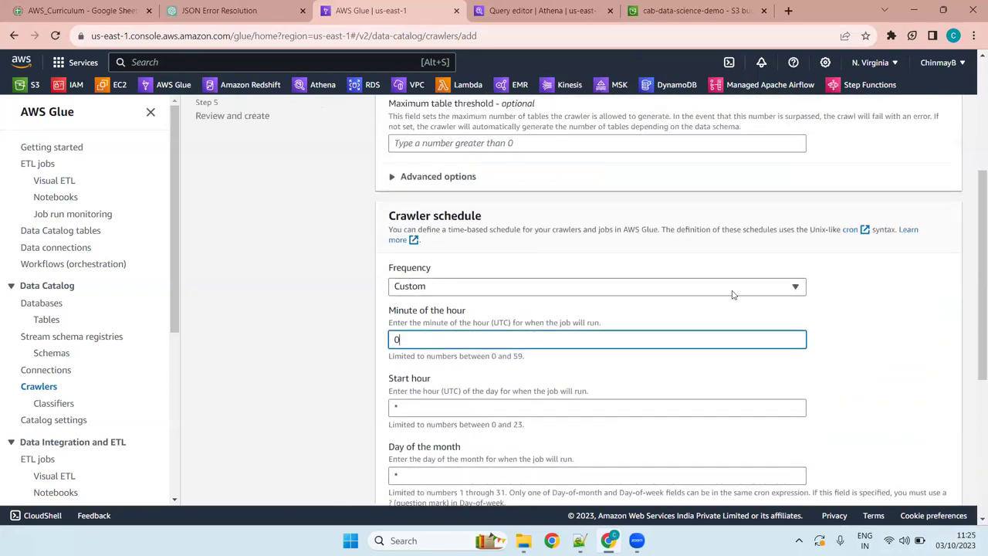
- Accept the custom schedule, review the traffic_crawl properties, data source, security and output settings, and create the crawler
{"action": "left_click_drag", "start_coordinate": [973, 258], "coordinate": [972, 403]}
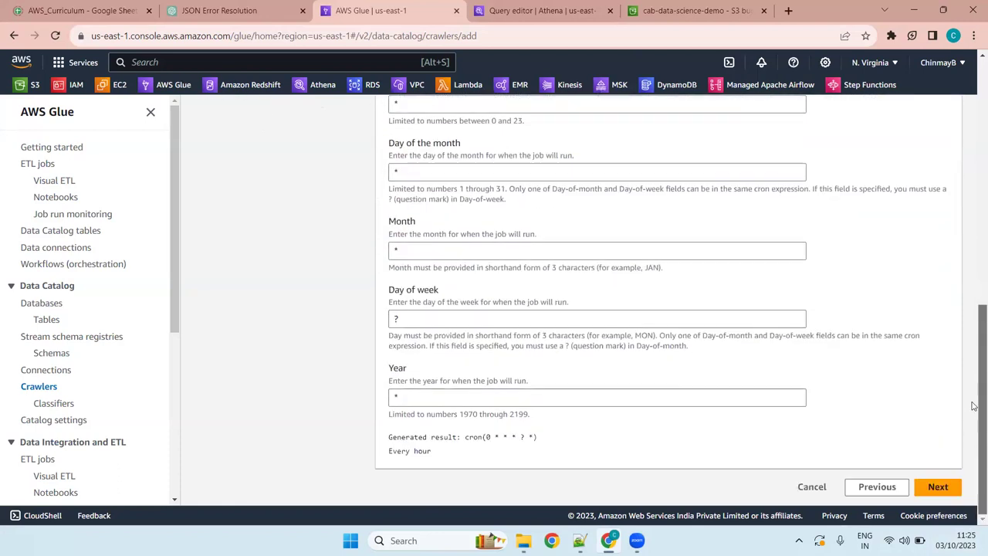
{"action": "left_click", "coordinate": [937, 487]}
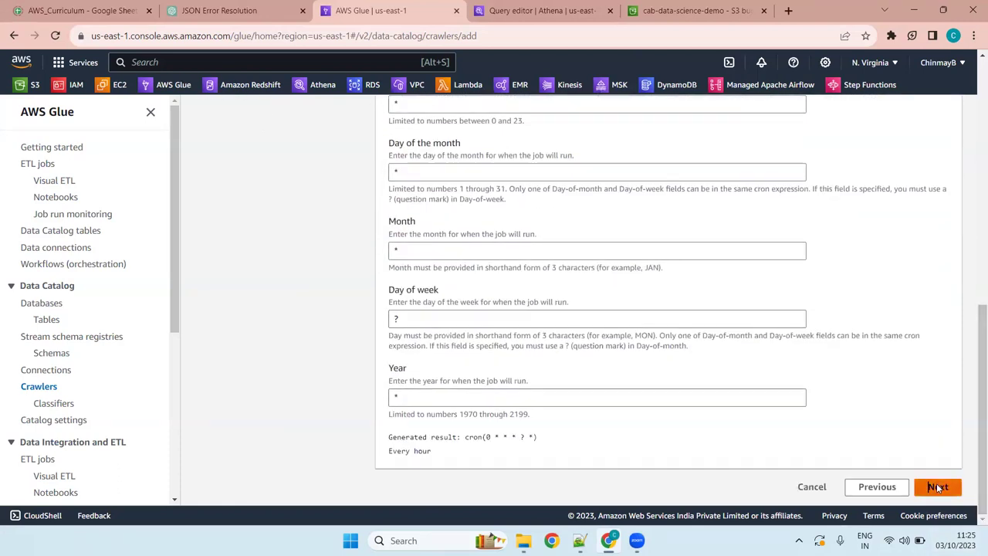
{"action": "scroll", "coordinate": [679, 298], "scroll_direction": "down", "scroll_amount": 2}
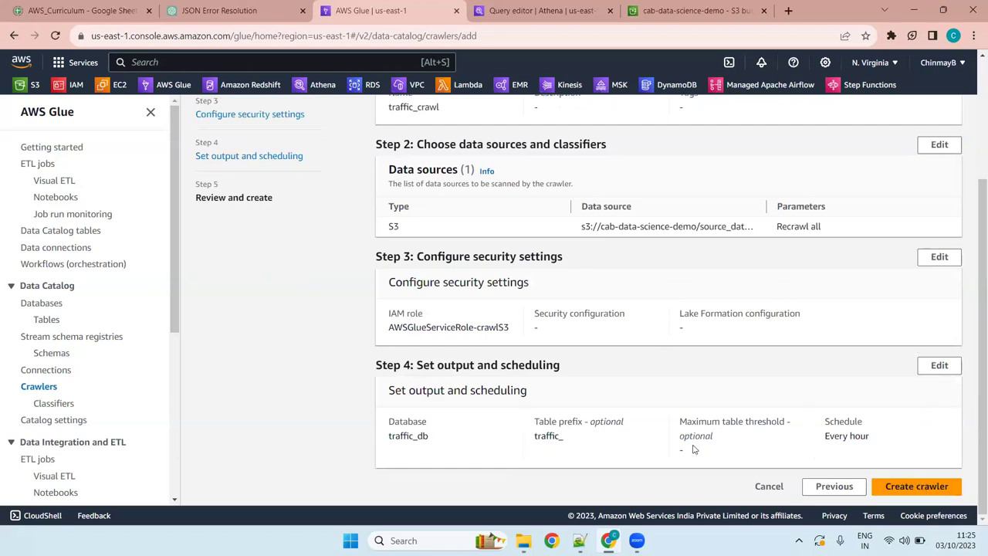
{"action": "scroll", "coordinate": [554, 275], "scroll_direction": "up", "scroll_amount": 3}
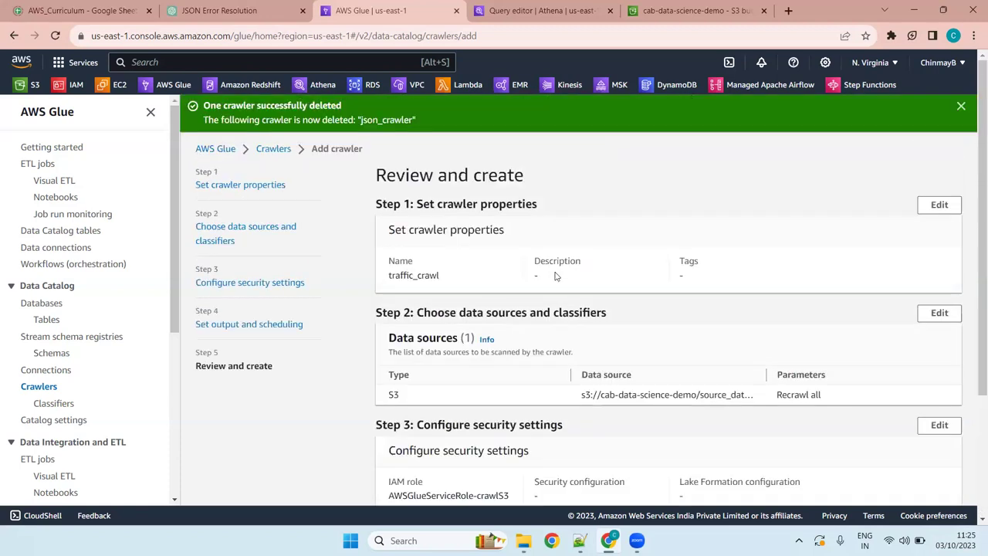
{"action": "scroll", "coordinate": [554, 275], "scroll_direction": "down", "scroll_amount": 2}
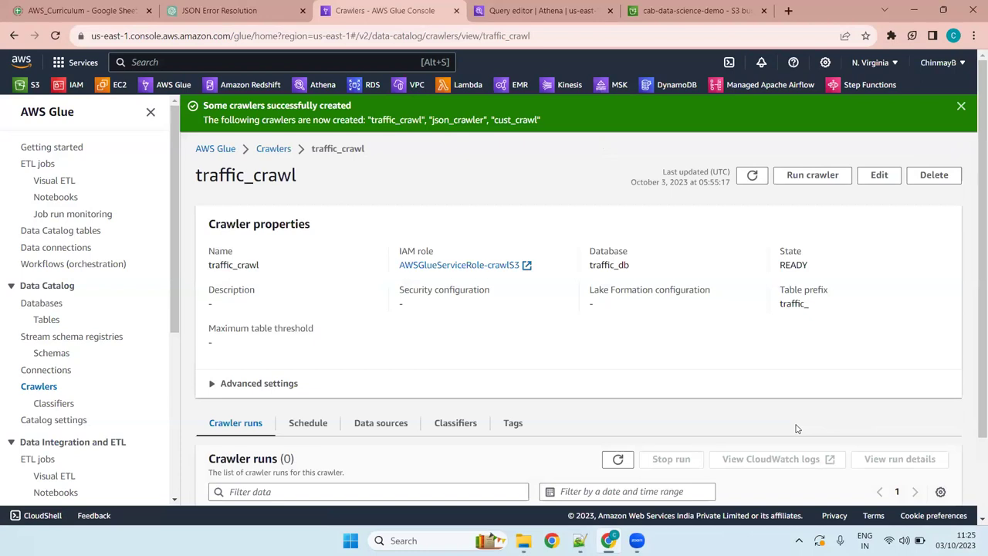
- Refresh the run list of the new traffic_crawl crawler to check for any runs
{"action": "scroll", "coordinate": [657, 321], "scroll_direction": "down", "scroll_amount": 2}
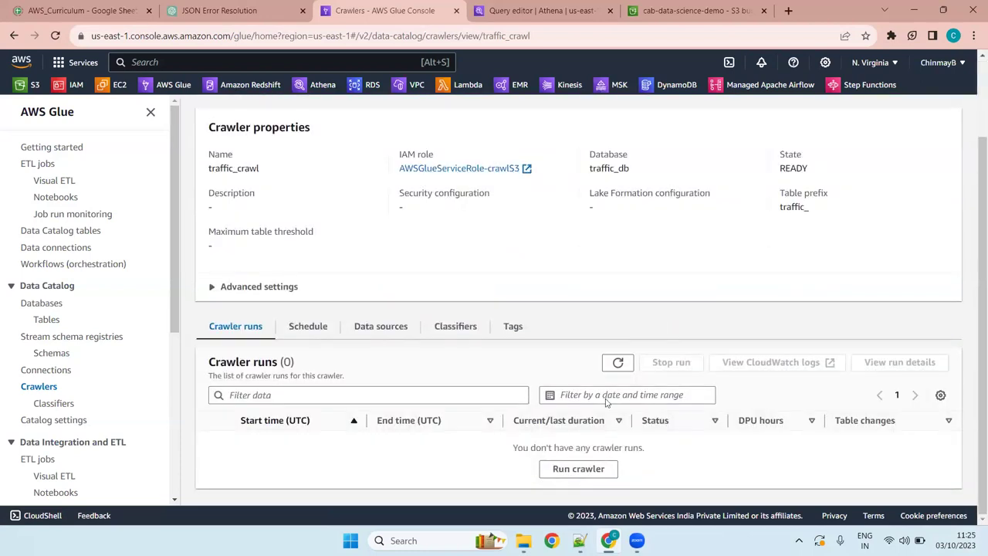
{"action": "left_click", "coordinate": [618, 363]}
{"action": "left_click", "coordinate": [618, 363]}
{"action": "left_click", "coordinate": [618, 362]}
{"action": "scroll", "coordinate": [462, 276], "scroll_direction": "up", "scroll_amount": 2}
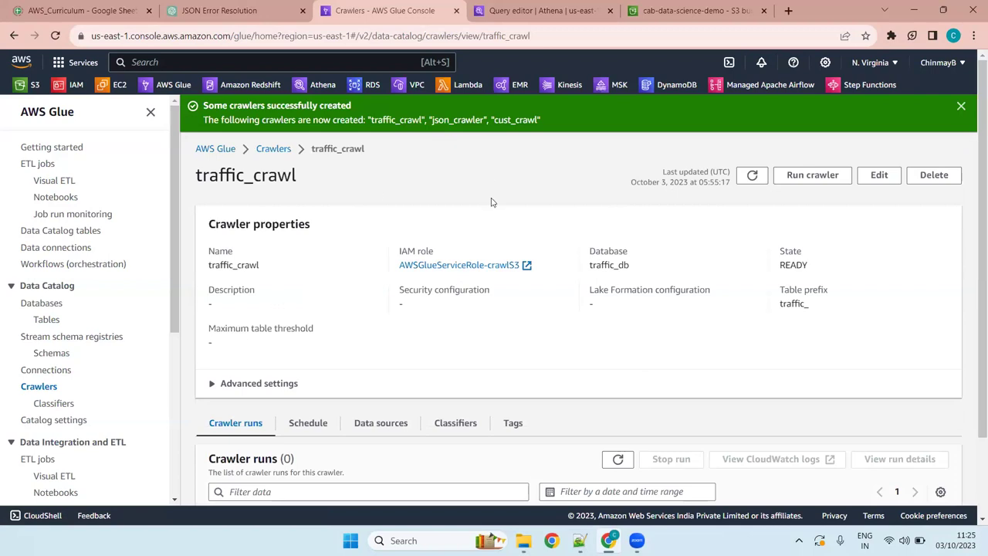
{"action": "left_click", "coordinate": [618, 459]}
- Dismiss the notification banners about created and deleted crawlers and databases
{"action": "left_click", "coordinate": [961, 108]}
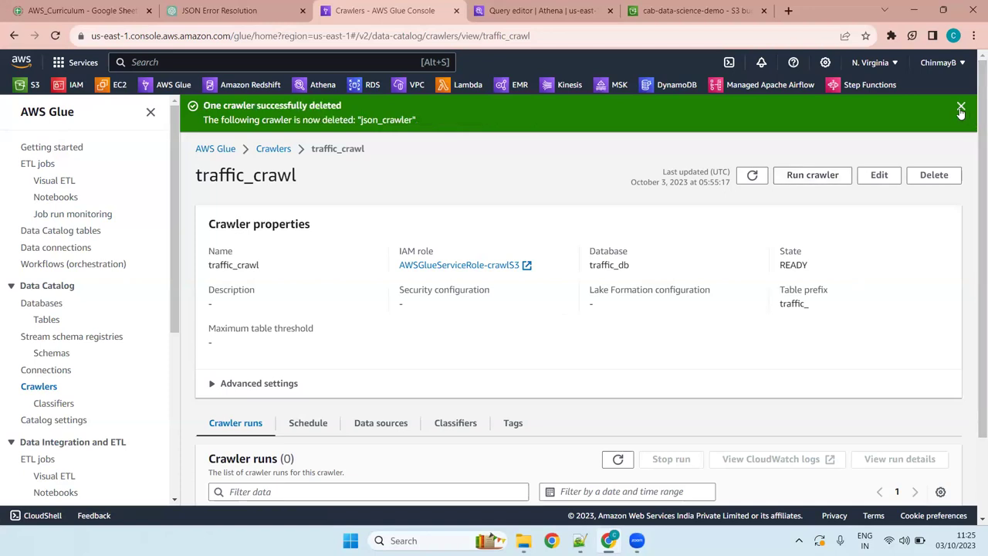
{"action": "left_click", "coordinate": [960, 109]}
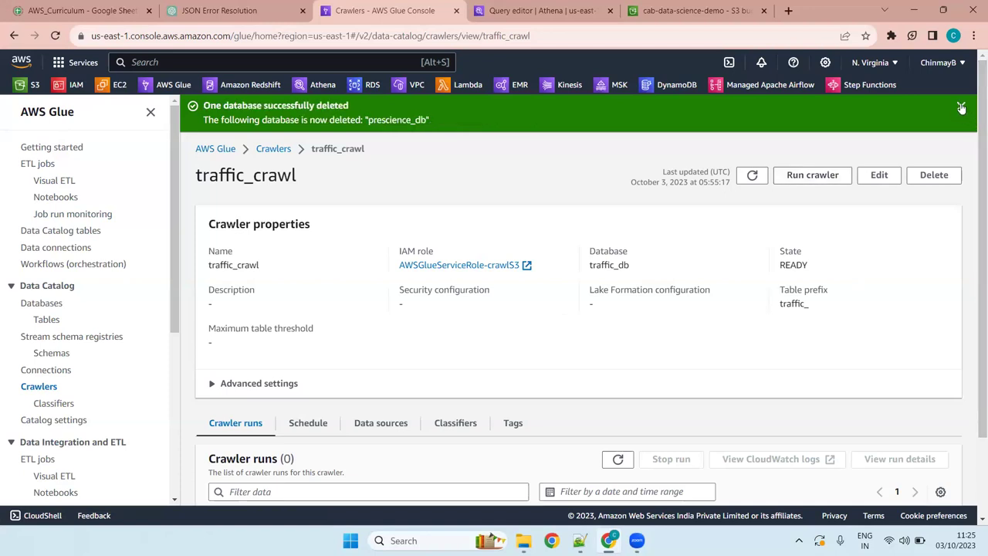
{"action": "left_click", "coordinate": [961, 108]}
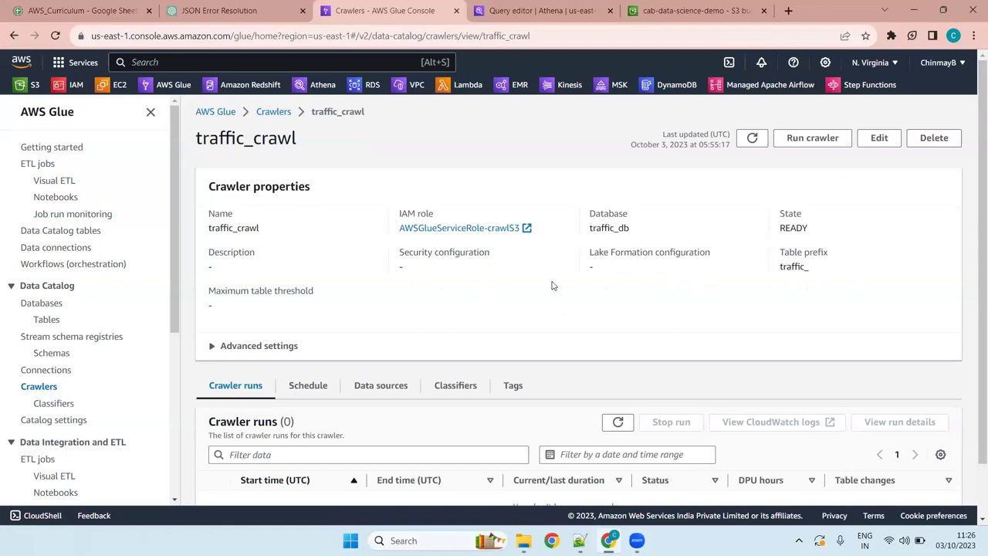
- Examine the crawler's run list and its schedule's status, frequency and time
{"action": "scroll", "coordinate": [552, 286], "scroll_direction": "down", "scroll_amount": 2}
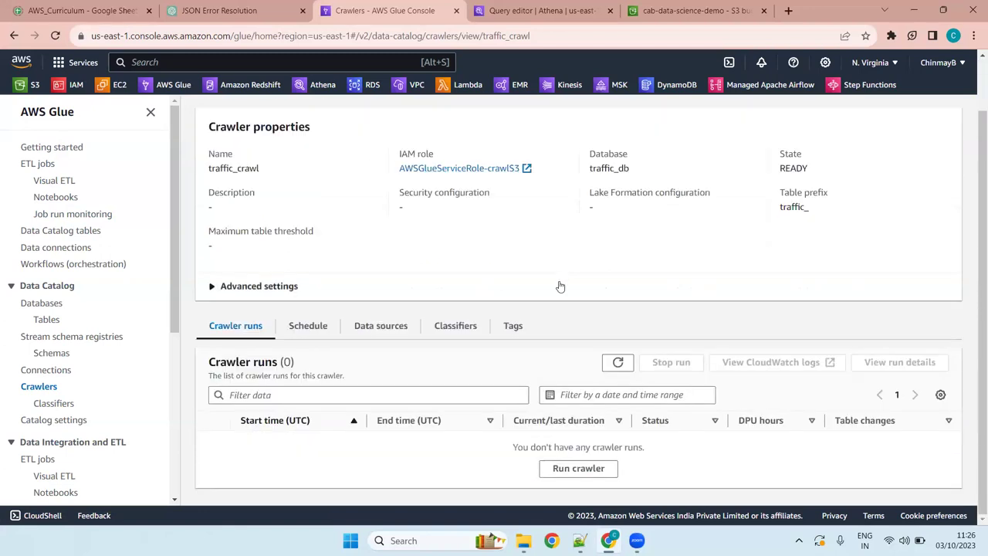
{"action": "scroll", "coordinate": [561, 286], "scroll_direction": "up", "scroll_amount": 2}
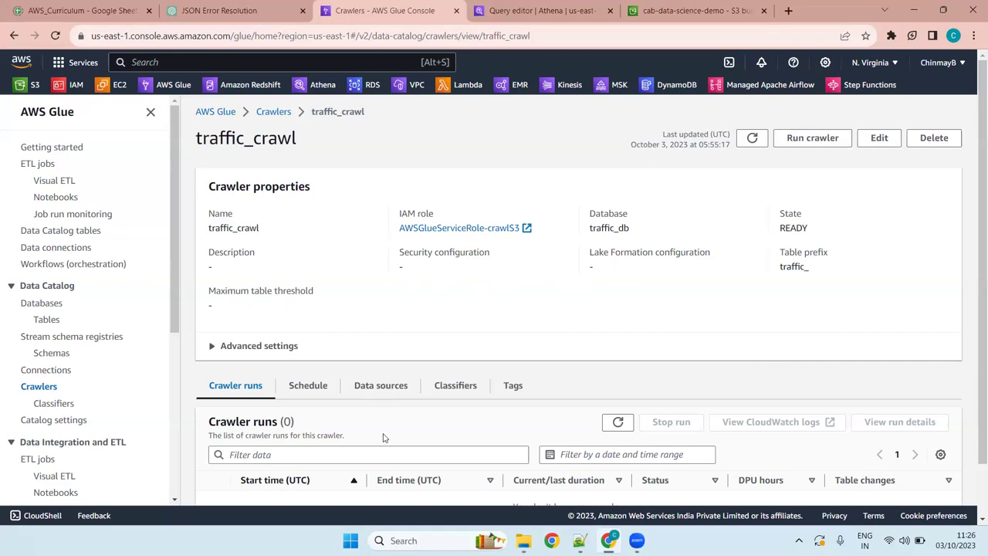
{"action": "left_click", "coordinate": [308, 385]}
{"action": "scroll", "coordinate": [331, 374], "scroll_direction": "down", "scroll_amount": 1}
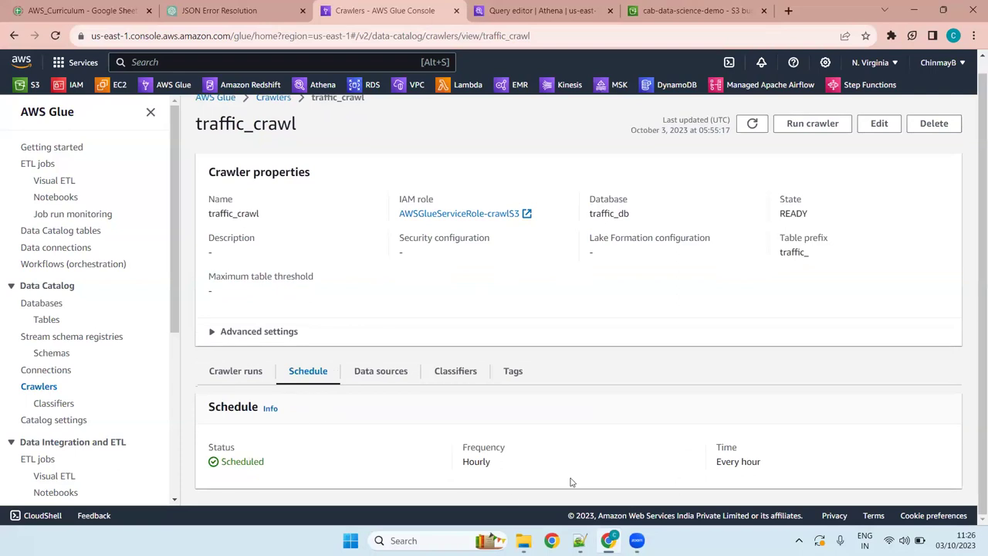
{"action": "left_click_drag", "start_coordinate": [492, 464], "coordinate": [459, 467]}
{"action": "scroll", "coordinate": [560, 350], "scroll_direction": "up", "scroll_amount": 1}
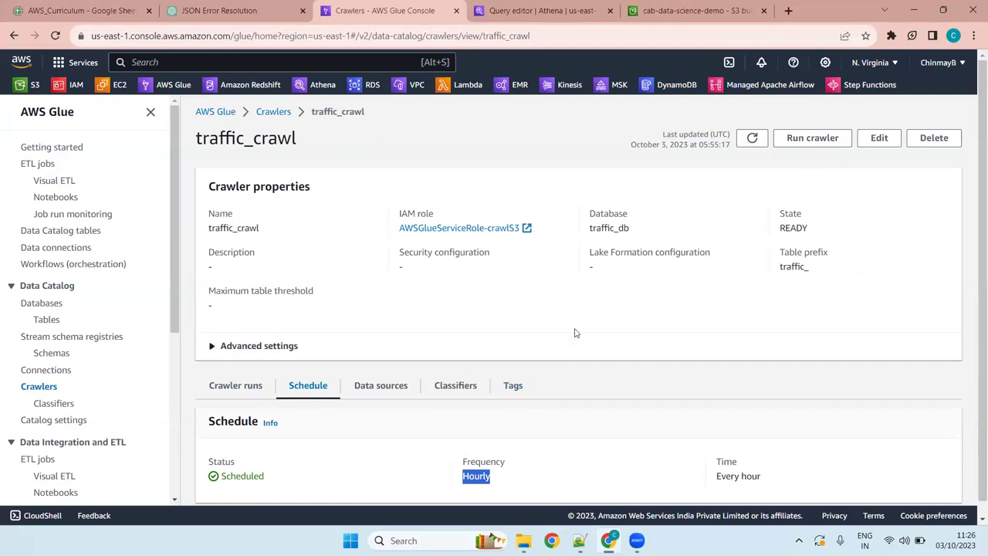
{"action": "left_click", "coordinate": [483, 476]}
{"action": "left_click_drag", "start_coordinate": [759, 479], "coordinate": [723, 480]}
{"action": "left_click_drag", "start_coordinate": [500, 480], "coordinate": [453, 479]}
{"action": "left_click", "coordinate": [481, 476]}
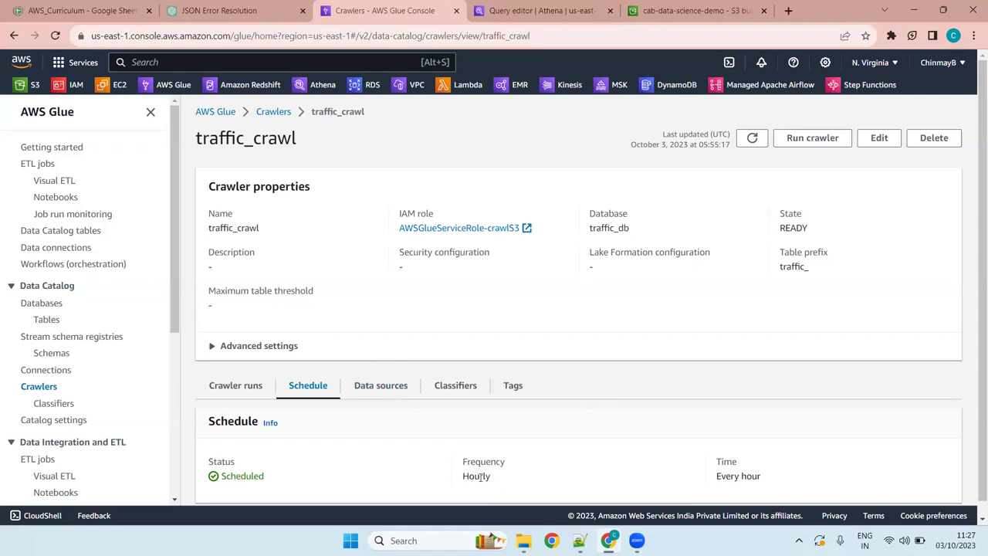
- Refresh the traffic_crawl details repeatedly while viewing its schedule to check whether the crawler's state changes
{"action": "scroll", "coordinate": [481, 476], "scroll_direction": "down", "scroll_amount": 1}
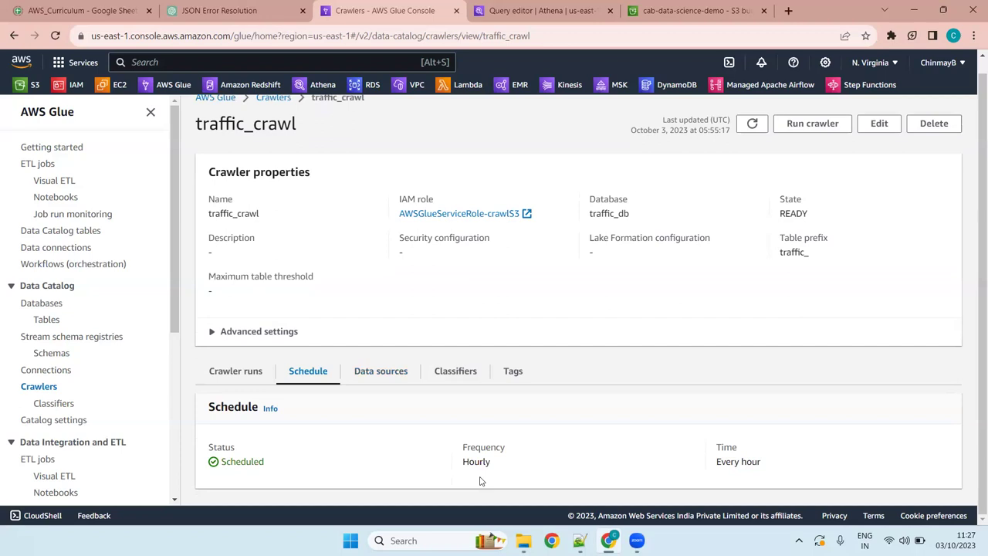
{"action": "scroll", "coordinate": [470, 335], "scroll_direction": "up", "scroll_amount": 1}
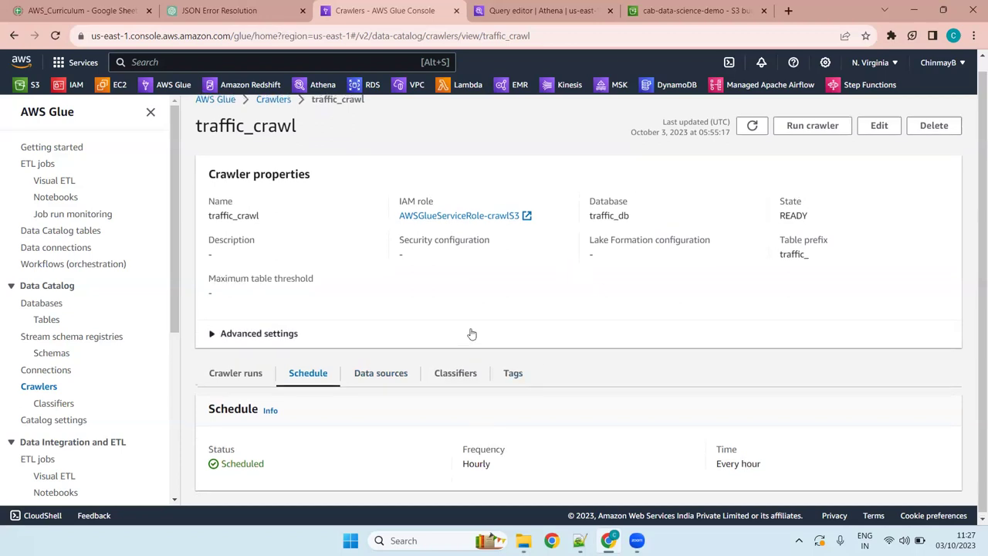
{"action": "scroll", "coordinate": [675, 396], "scroll_direction": "down", "scroll_amount": 1}
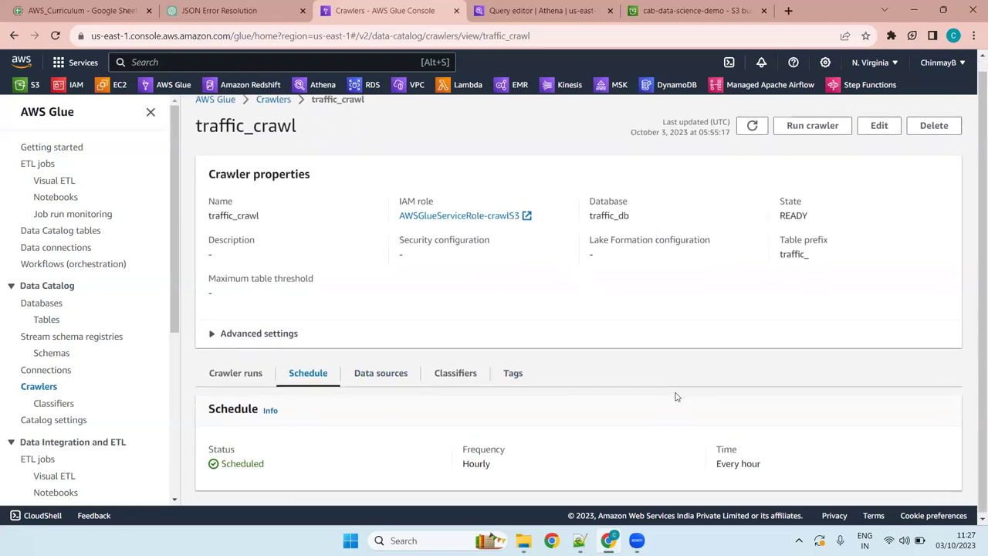
{"action": "left_click", "coordinate": [754, 126]}
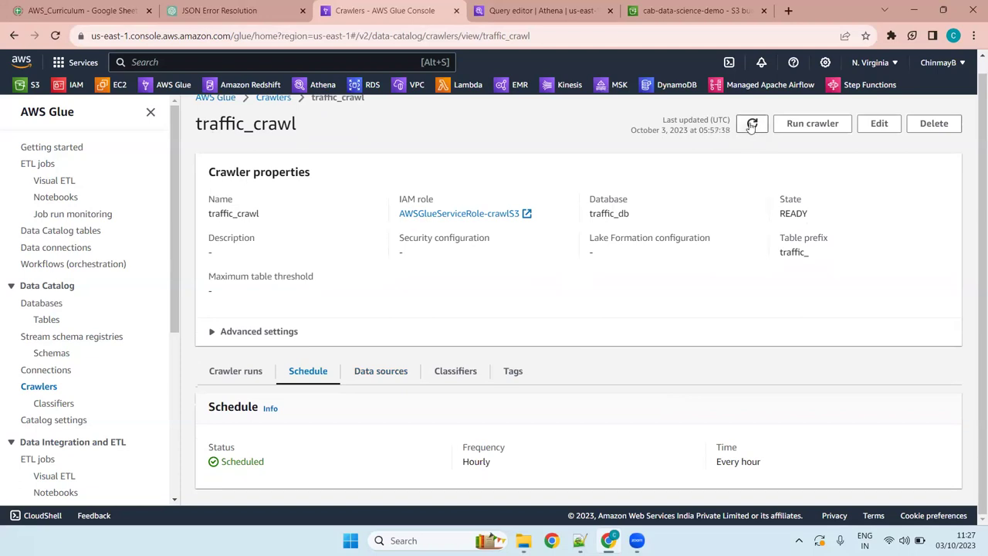
{"action": "left_click", "coordinate": [752, 127]}
{"action": "left_click", "coordinate": [753, 127]}
{"action": "left_click", "coordinate": [752, 124]}
{"action": "left_click", "coordinate": [751, 125]}
{"action": "left_click", "coordinate": [751, 125]}
{"action": "left_click", "coordinate": [750, 125]}
{"action": "left_click", "coordinate": [750, 125]}
{"action": "left_click", "coordinate": [750, 125]}
- Show the crawler's runs and repeatedly refresh the run list and crawler details to check for the scheduled run
{"action": "left_click", "coordinate": [237, 371]}
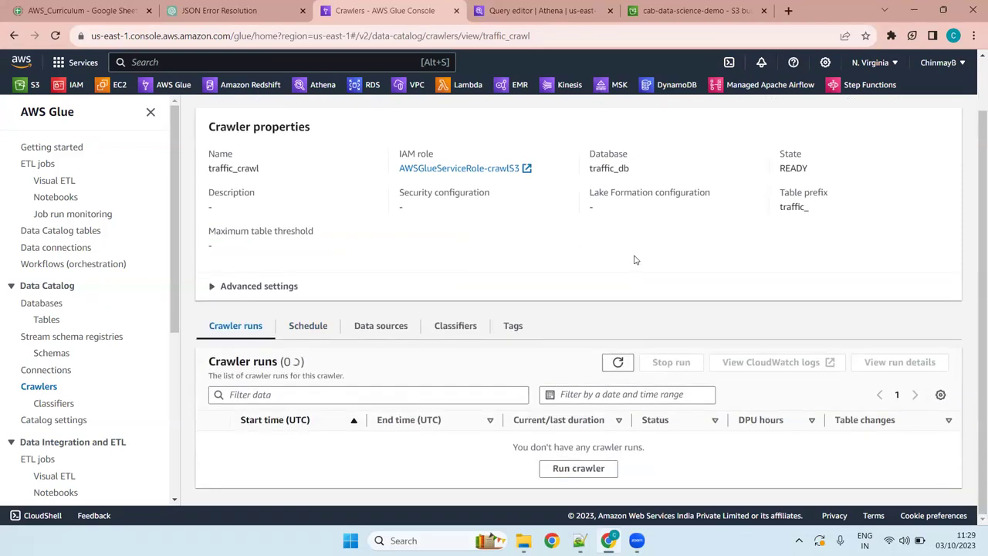
{"action": "left_click", "coordinate": [750, 139]}
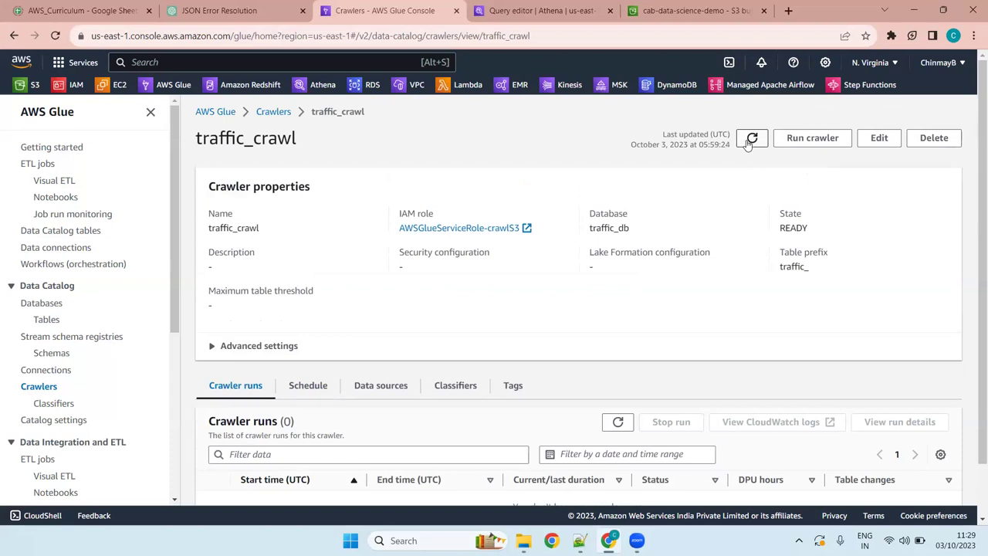
{"action": "left_click", "coordinate": [749, 142]}
{"action": "left_click", "coordinate": [748, 142]}
{"action": "left_click", "coordinate": [747, 144]}
{"action": "left_click", "coordinate": [747, 143]}
{"action": "left_click", "coordinate": [618, 423]}
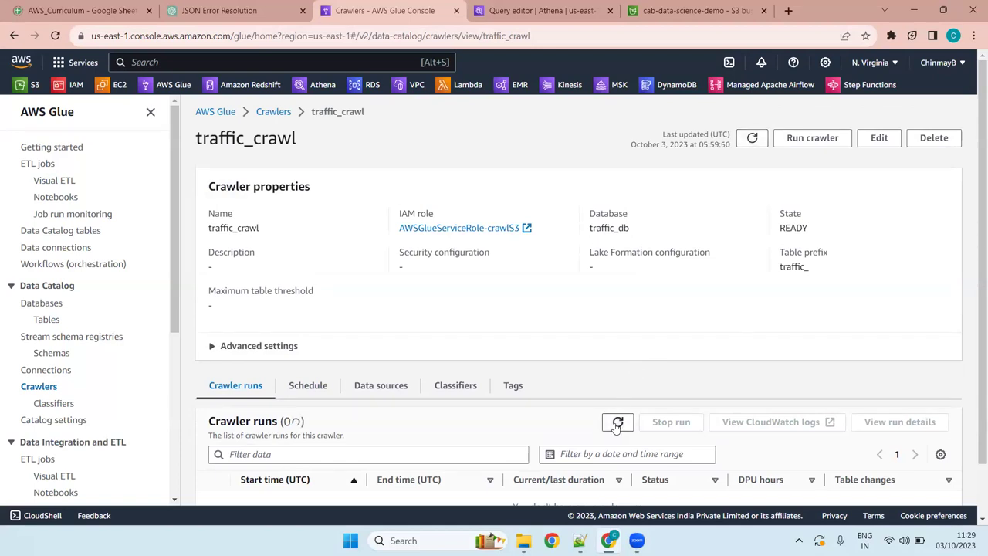
{"action": "left_click", "coordinate": [753, 139]}
{"action": "left_click", "coordinate": [618, 423]}
{"action": "left_click", "coordinate": [753, 139]}
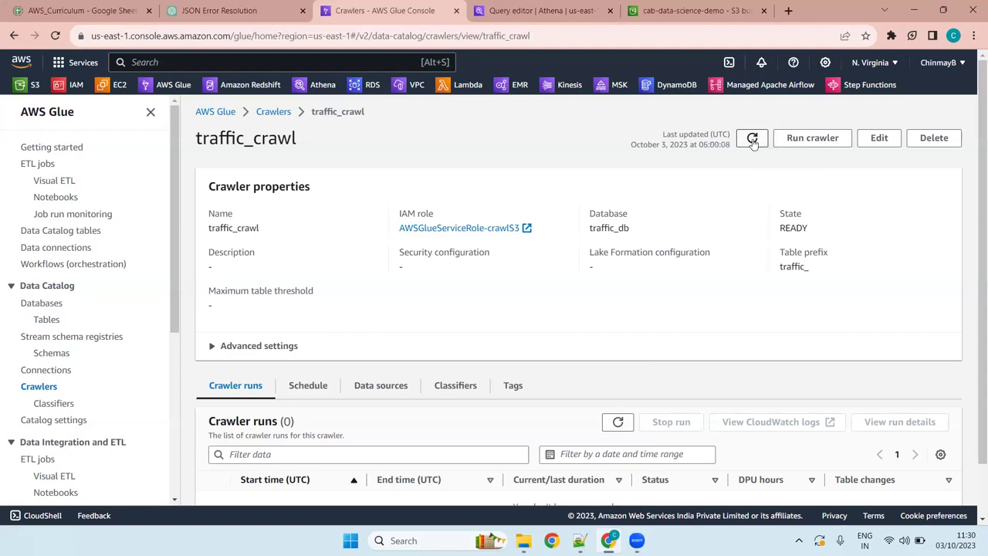
{"action": "left_click", "coordinate": [617, 421]}
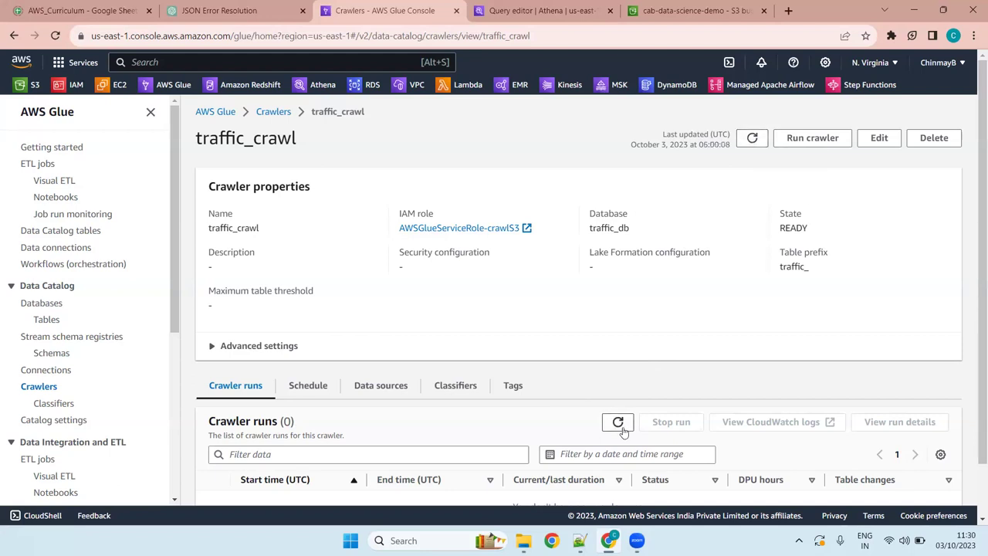
{"action": "scroll", "coordinate": [624, 358], "scroll_direction": "down", "scroll_amount": 1}
{"action": "left_click", "coordinate": [617, 364]}
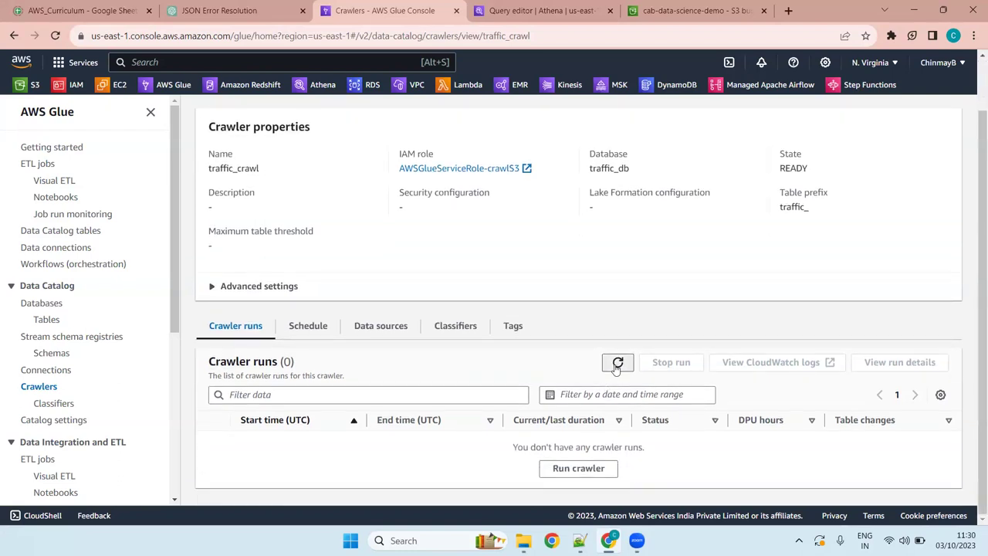
- Recheck the schedule of traffic_crawl and refresh the crawler details
{"action": "left_click", "coordinate": [322, 330]}
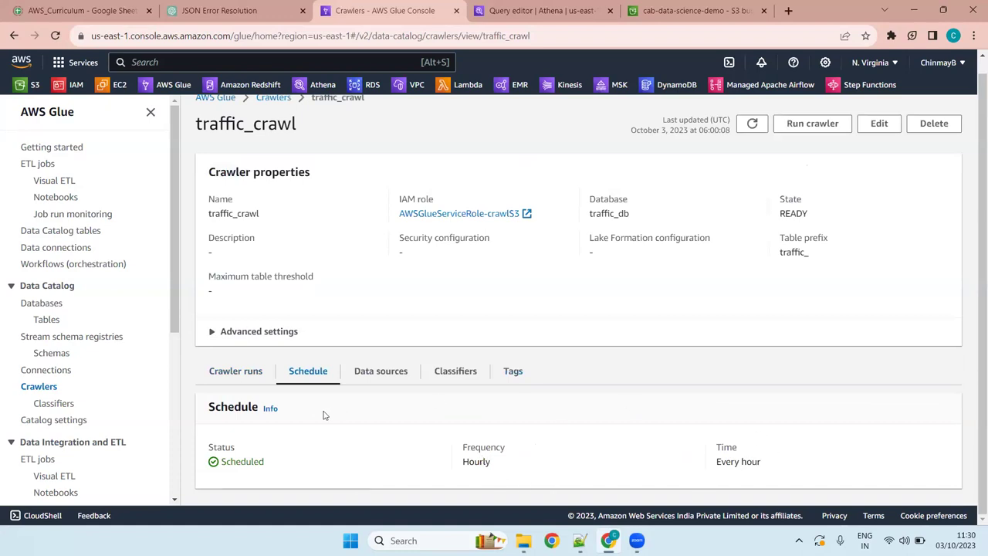
{"action": "scroll", "coordinate": [718, 216], "scroll_direction": "up", "scroll_amount": 1}
{"action": "left_click", "coordinate": [751, 138]}
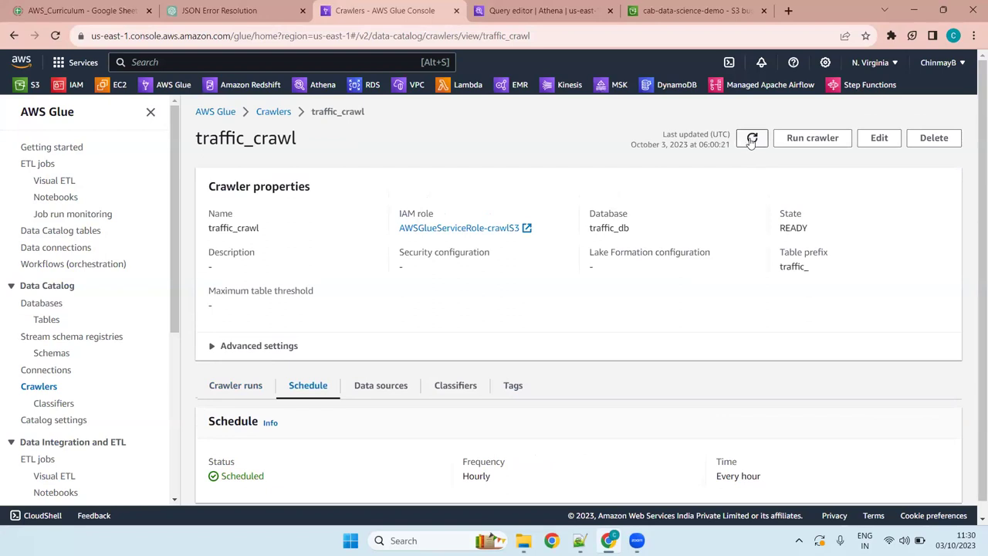
- Run the traffic_crawl crawler manually and refresh its list of runs
{"action": "left_click", "coordinate": [807, 137]}
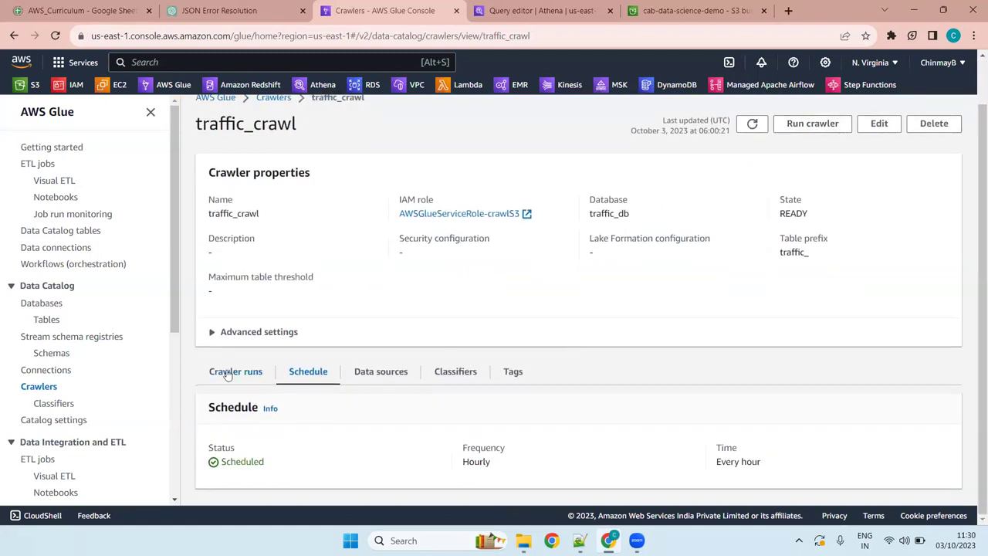
{"action": "left_click", "coordinate": [227, 372]}
{"action": "left_click", "coordinate": [608, 409]}
{"action": "scroll", "coordinate": [606, 409], "scroll_direction": "down", "scroll_amount": 1}
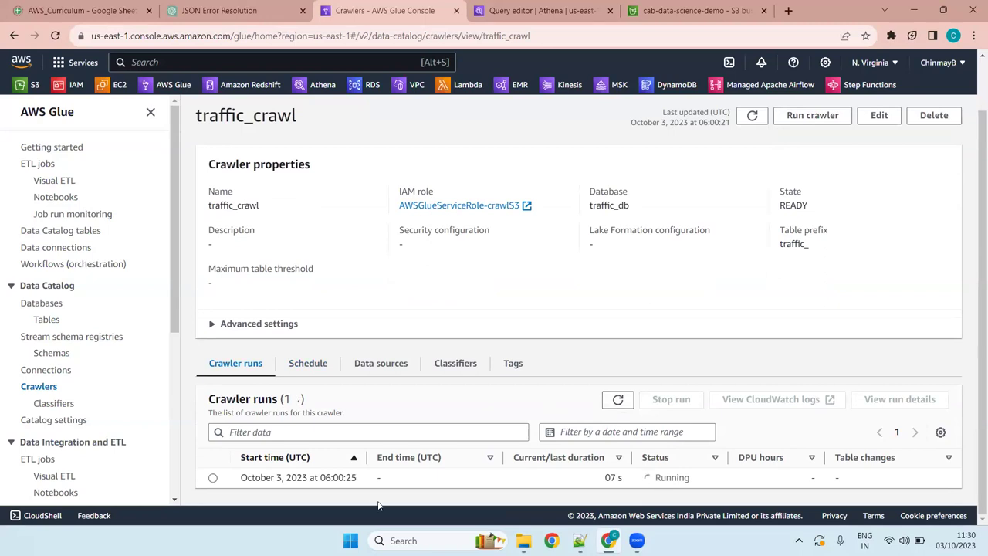
- View the details of the current crawler run, close them and refresh the run list
{"action": "left_click", "coordinate": [212, 478]}
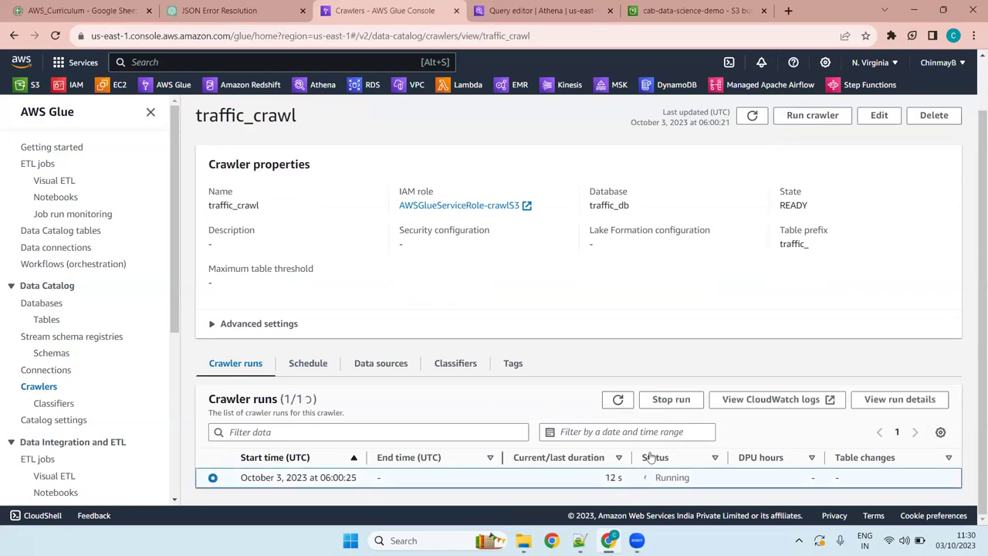
{"action": "left_click", "coordinate": [904, 402]}
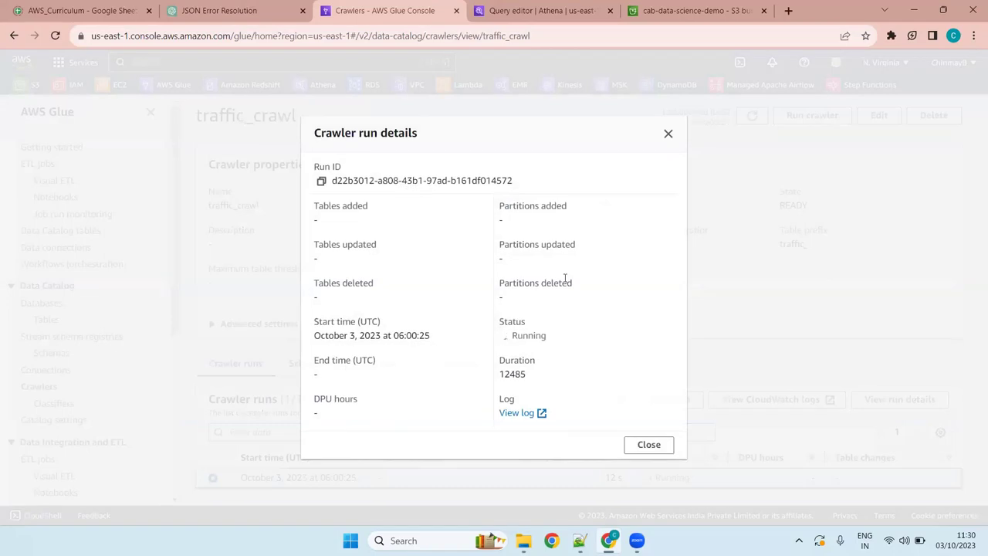
{"action": "left_click", "coordinate": [668, 135]}
{"action": "scroll", "coordinate": [701, 295], "scroll_direction": "up", "scroll_amount": 1}
{"action": "scroll", "coordinate": [701, 296], "scroll_direction": "down", "scroll_amount": 1}
{"action": "left_click", "coordinate": [616, 402]}
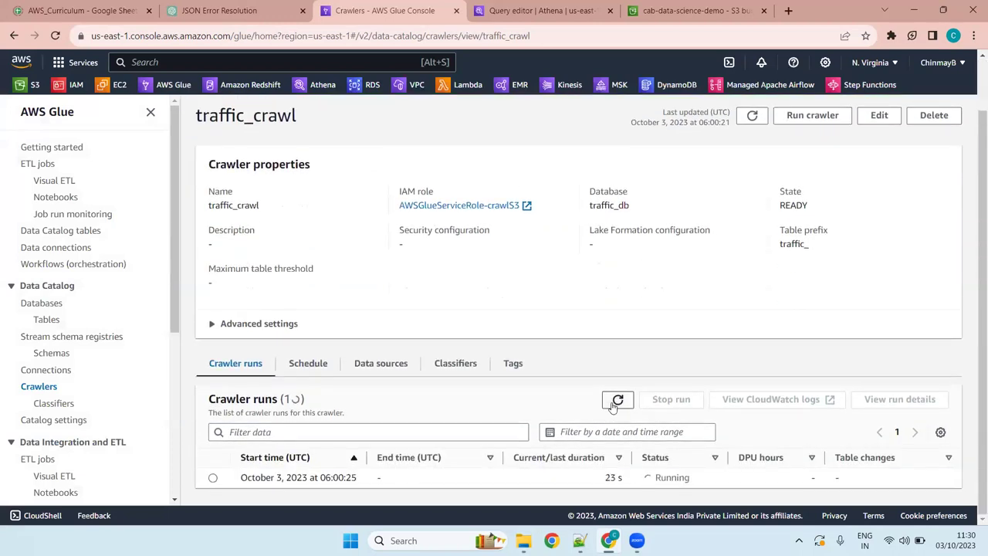
- Check the crawler's schedule and data sources, and return to its list of runs
{"action": "left_click", "coordinate": [316, 364]}
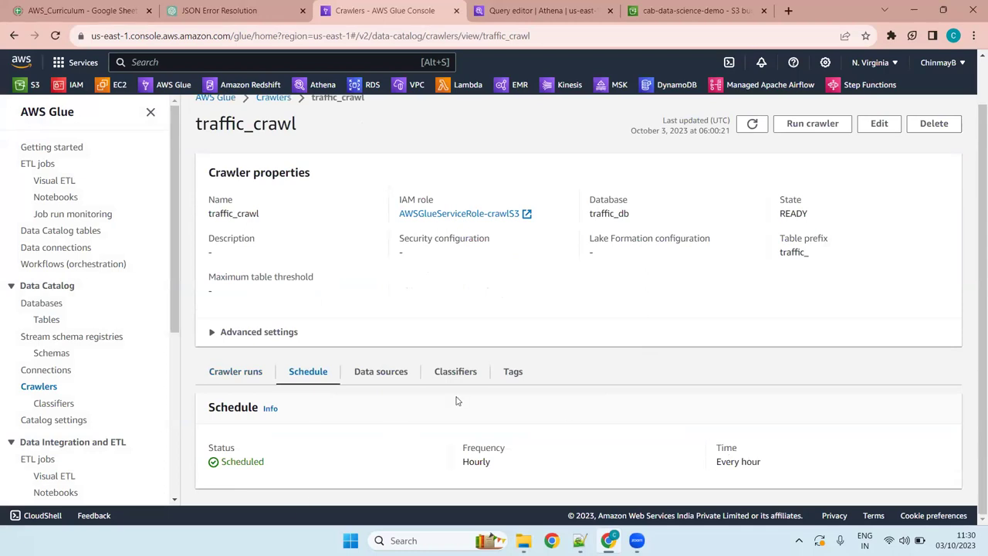
{"action": "left_click", "coordinate": [363, 372]}
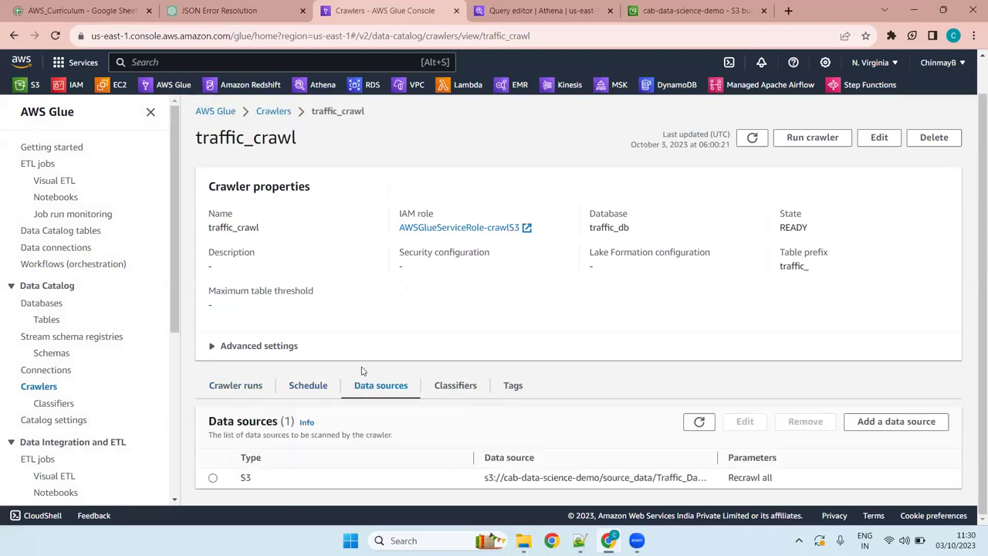
{"action": "left_click", "coordinate": [298, 385]}
{"action": "left_click", "coordinate": [244, 385]}
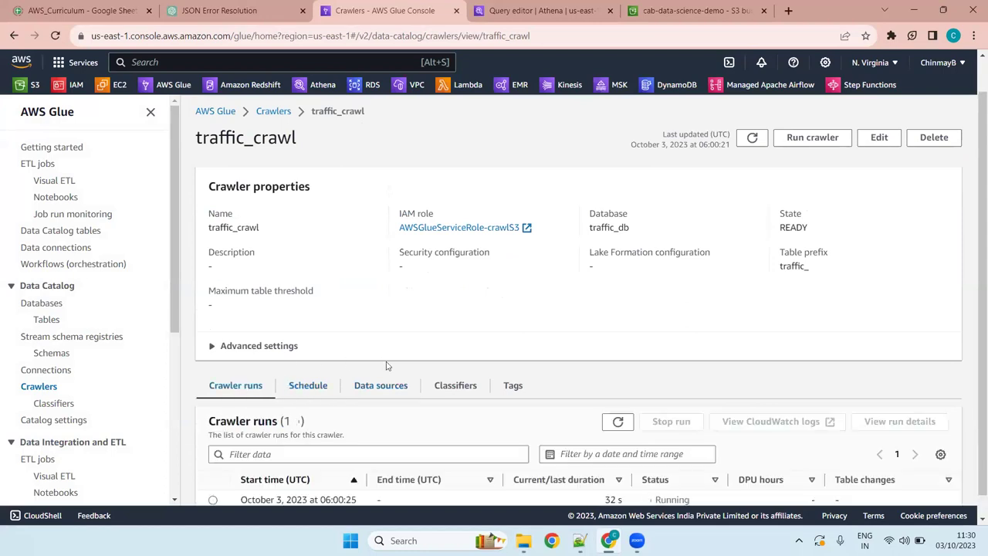
- Refresh the list of runs for the traffic_crawl crawler twice to check the current run's progress
{"action": "scroll", "coordinate": [390, 369], "scroll_direction": "down", "scroll_amount": 1}
{"action": "left_click", "coordinate": [625, 401]}
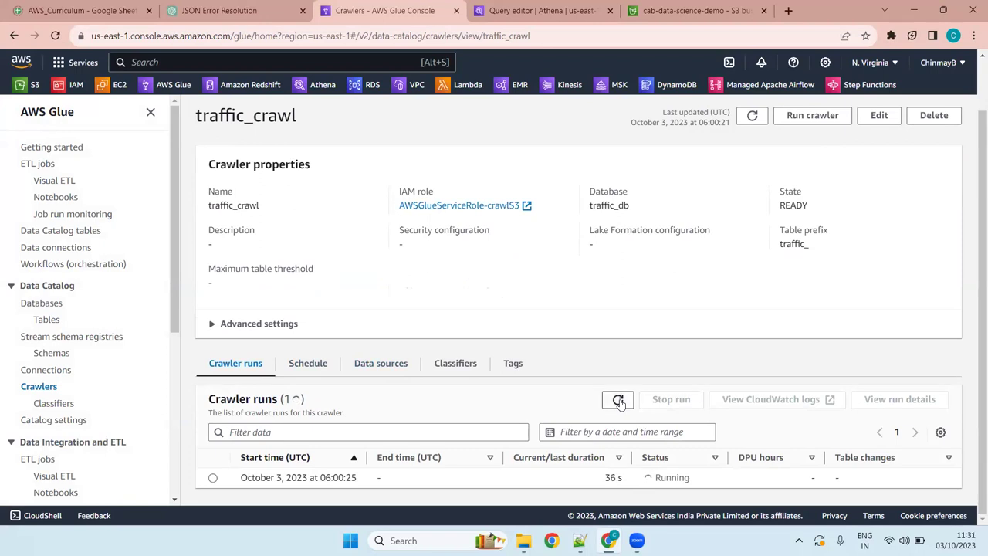
{"action": "left_click", "coordinate": [618, 401]}
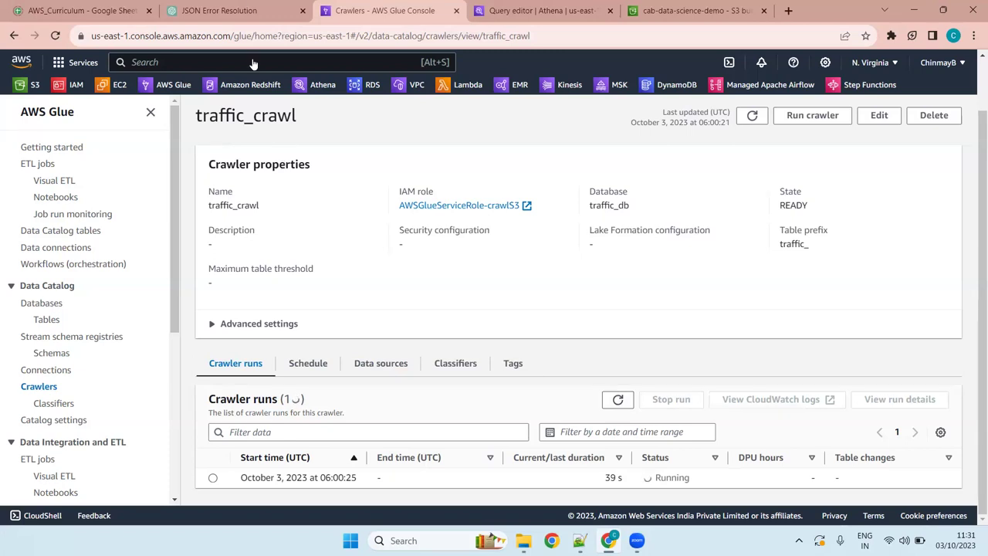
- Switch to ChatGPT and delete the "JSON Error Resolution" chat
{"action": "left_click", "coordinate": [224, 11]}
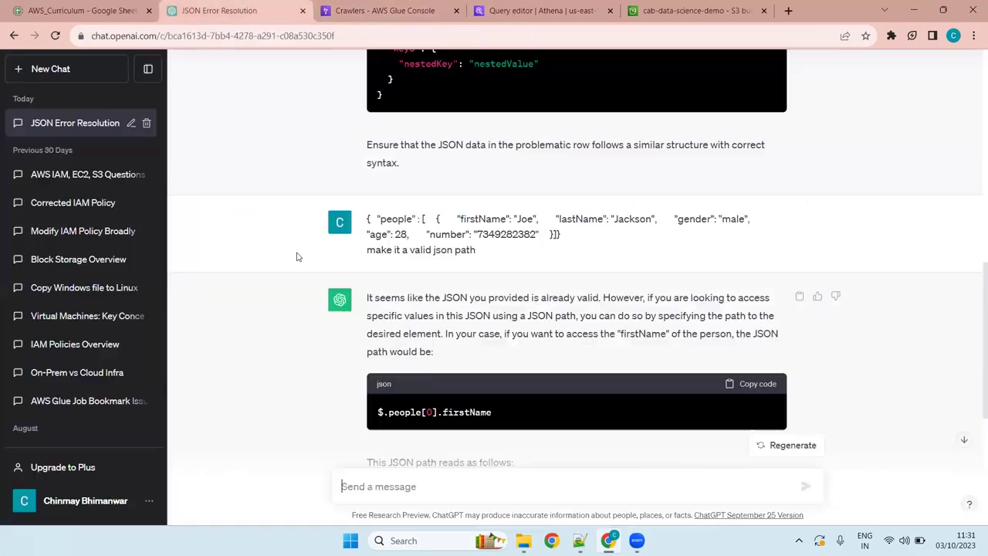
{"action": "left_click", "coordinate": [147, 123]}
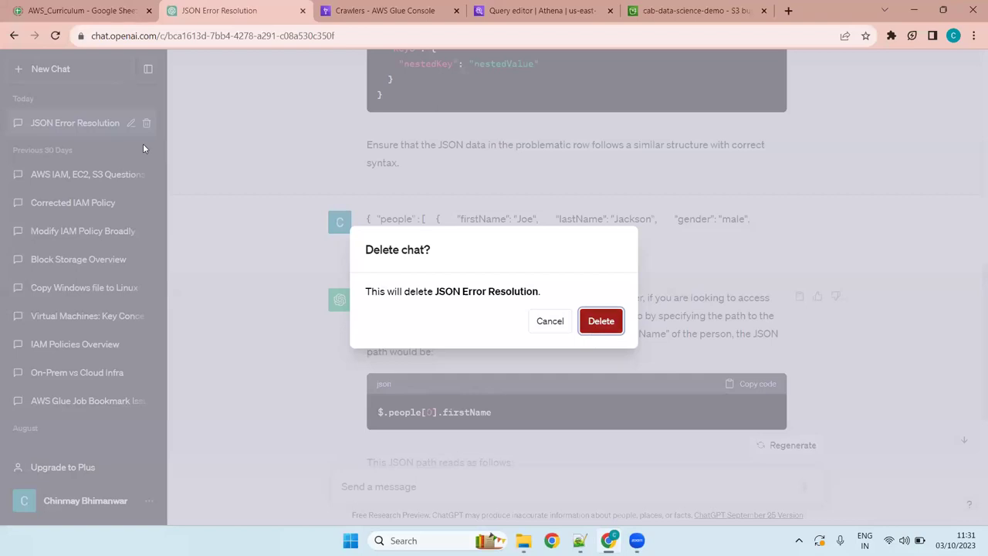
{"action": "key", "text": "Return"}
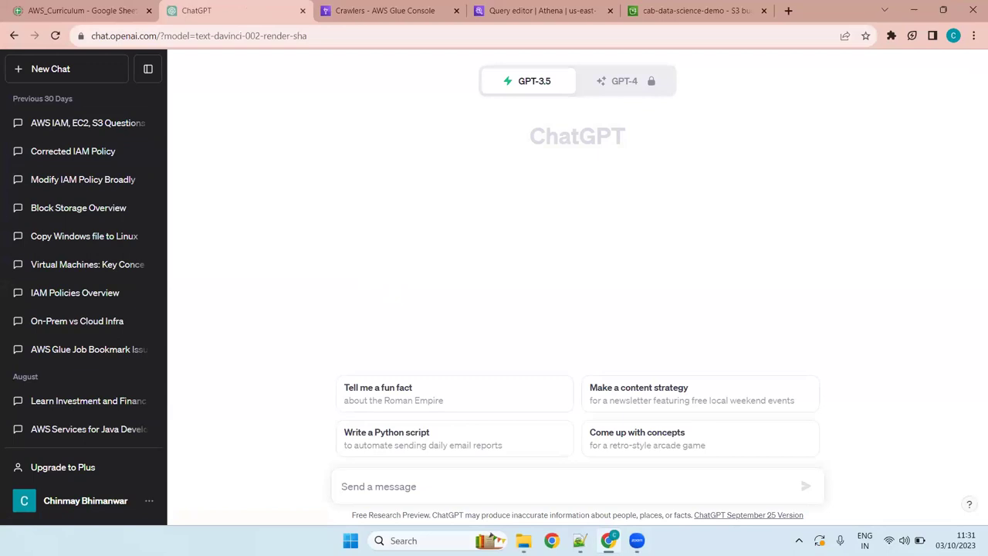
- Ask ChatGPT "glue crawler not able to run according to schedule provided"
{"action": "type", "text": "glue c"}
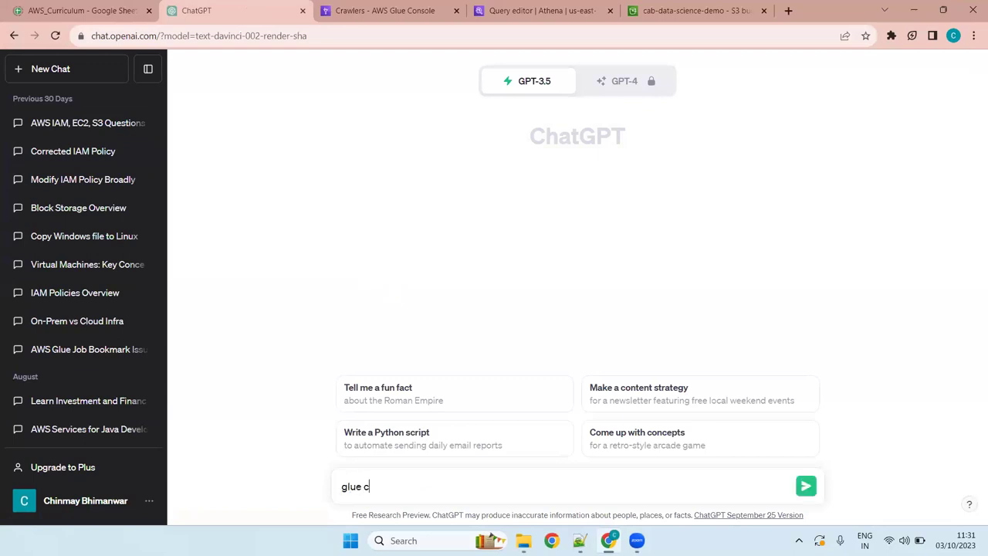
{"action": "type", "text": "rawler not able to run a"}
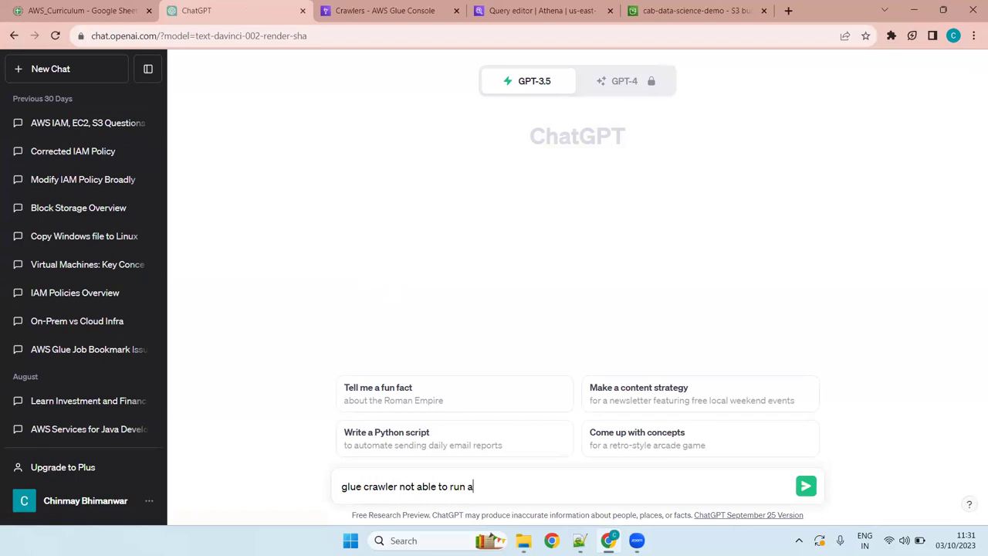
{"action": "type", "text": "ccording to schedul"}
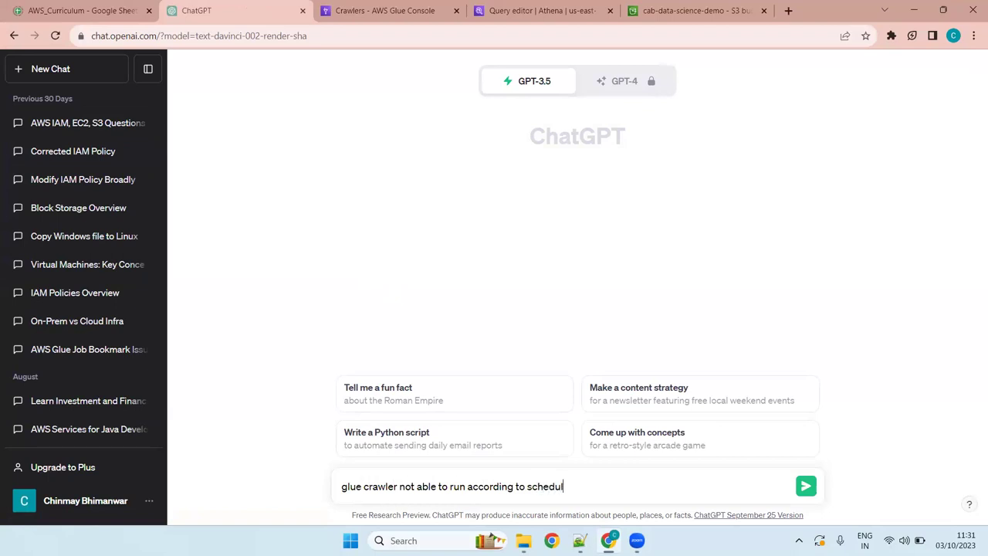
{"action": "type", "text": "e provided"}
{"action": "key", "text": "Return"}
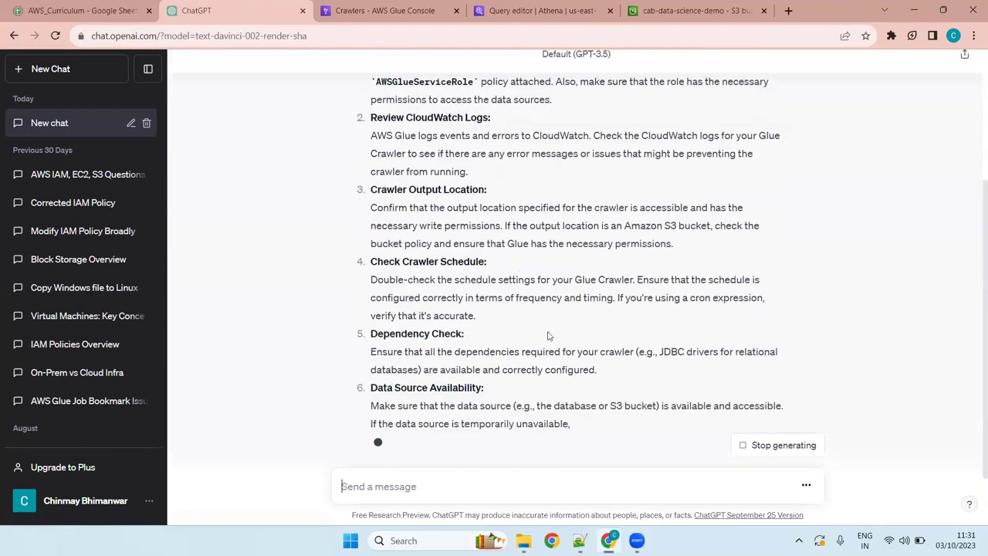
- Read through ChatGPT's troubleshooting steps for the crawler schedule, including the point on schedule frequency and timing
{"action": "scroll", "coordinate": [548, 332], "scroll_direction": "up", "scroll_amount": 5}
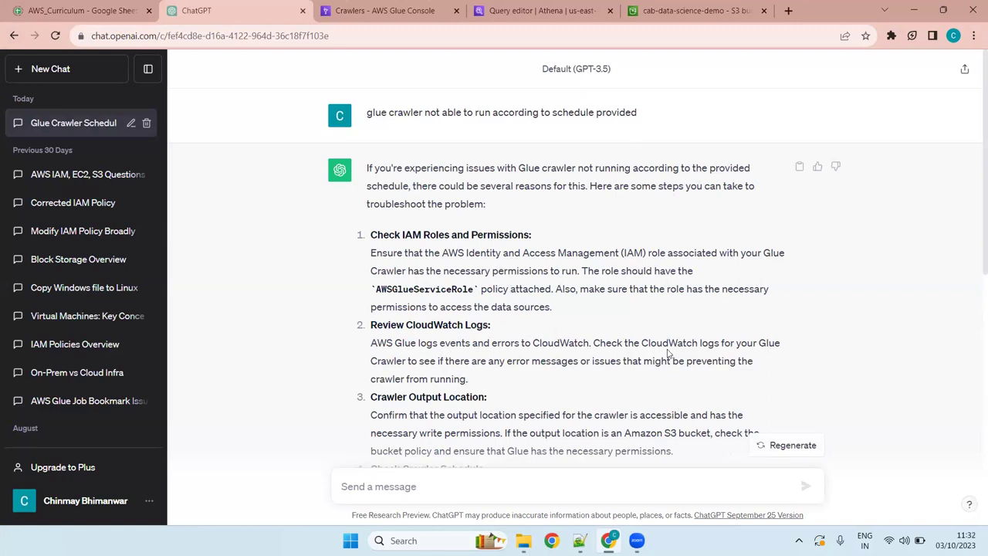
{"action": "scroll", "coordinate": [543, 313], "scroll_direction": "down", "scroll_amount": 6}
{"action": "scroll", "coordinate": [455, 216], "scroll_direction": "up", "scroll_amount": 4}
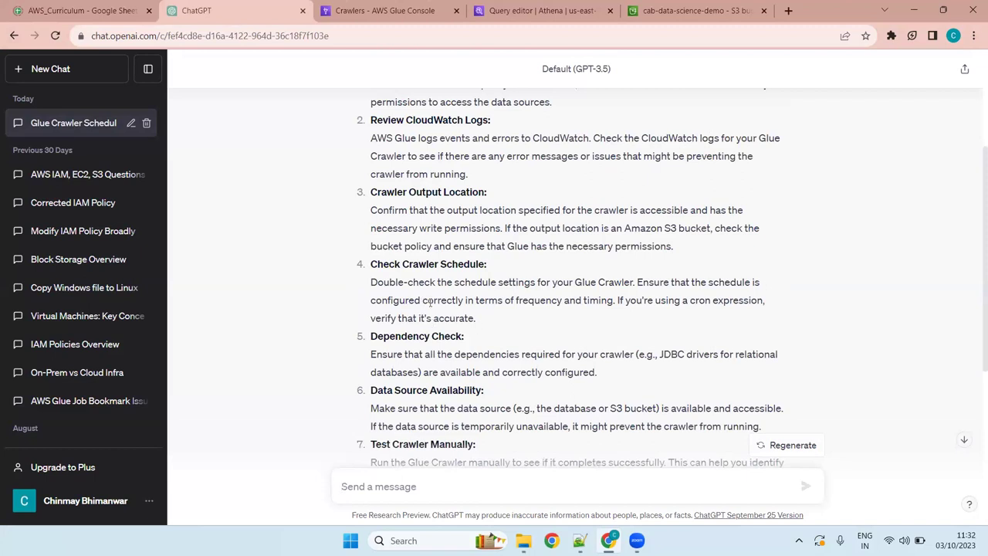
{"action": "left_click_drag", "start_coordinate": [613, 301], "coordinate": [559, 300]}
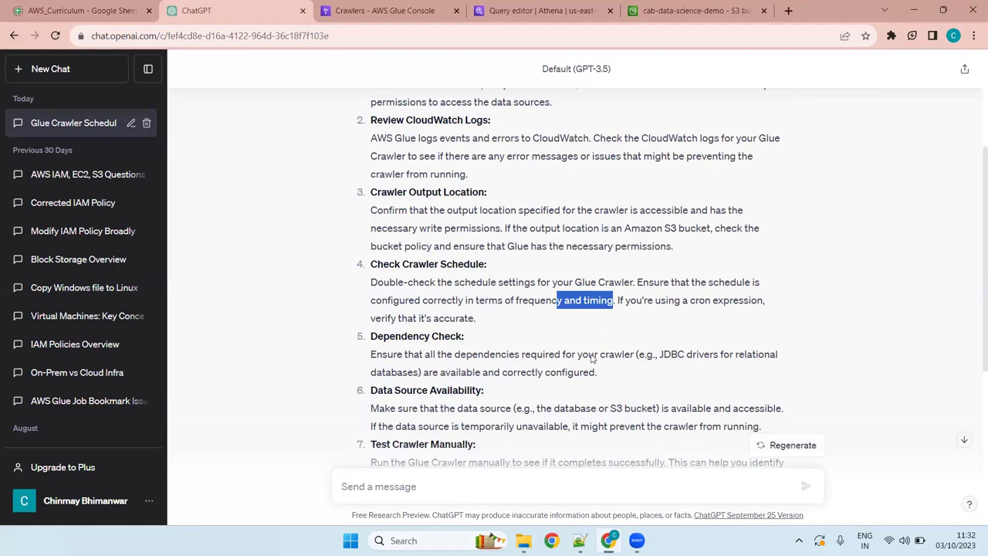
{"action": "scroll", "coordinate": [604, 344], "scroll_direction": "down", "scroll_amount": 4}
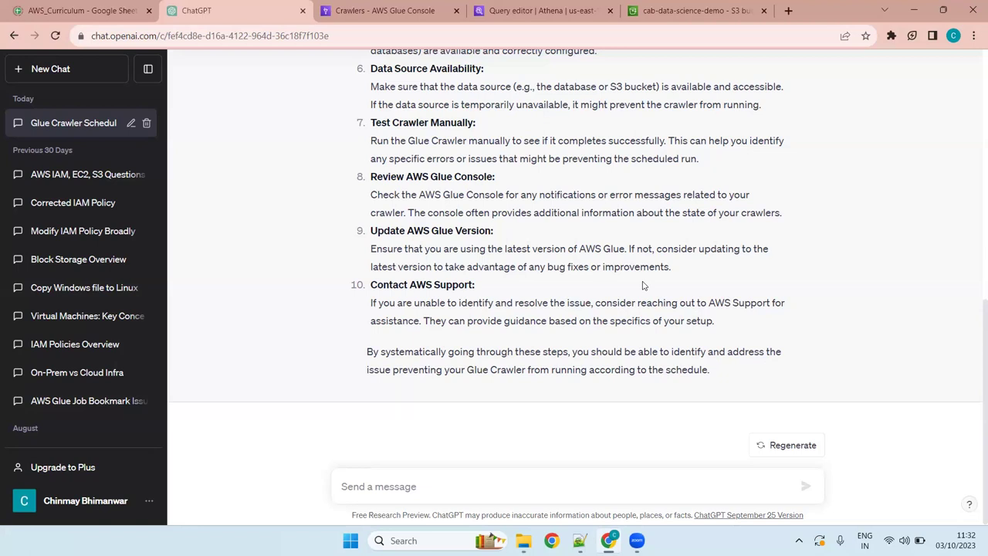
{"action": "scroll", "coordinate": [642, 282], "scroll_direction": "up", "scroll_amount": 4}
{"action": "scroll", "coordinate": [637, 283], "scroll_direction": "down", "scroll_amount": 4}
{"action": "scroll", "coordinate": [525, 240], "scroll_direction": "up", "scroll_amount": 7}
{"action": "scroll", "coordinate": [525, 237], "scroll_direction": "down", "scroll_amount": 4}
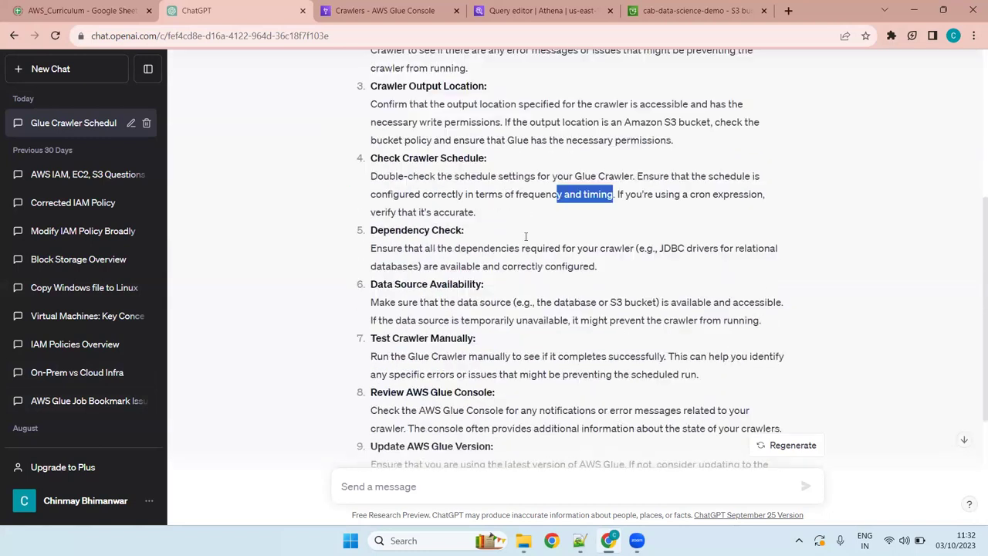
{"action": "scroll", "coordinate": [525, 240], "scroll_direction": "down", "scroll_amount": 3}
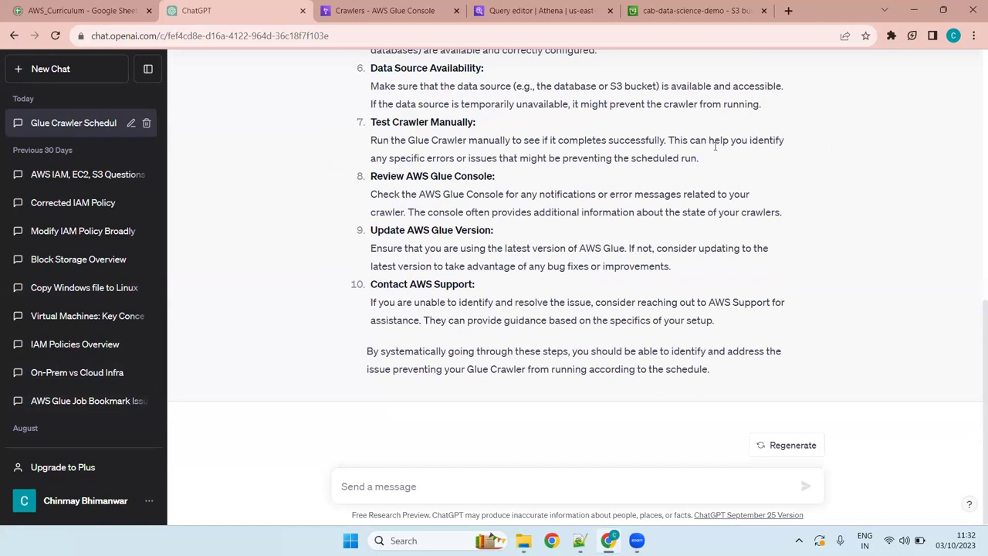
- Switch back to the AWS Glue console and refresh both the run list and the details of traffic_crawl
{"action": "left_click", "coordinate": [355, 7]}
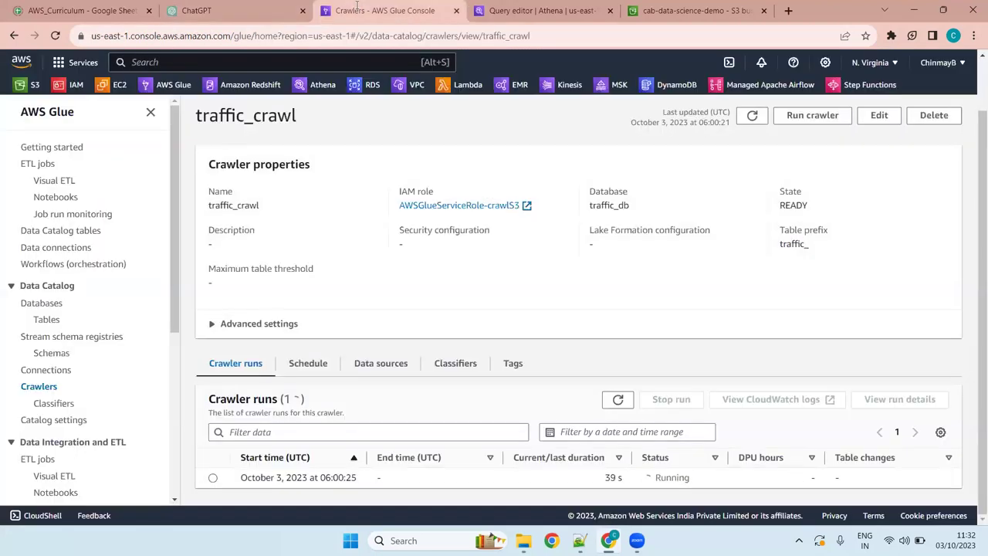
{"action": "left_click", "coordinate": [617, 399]}
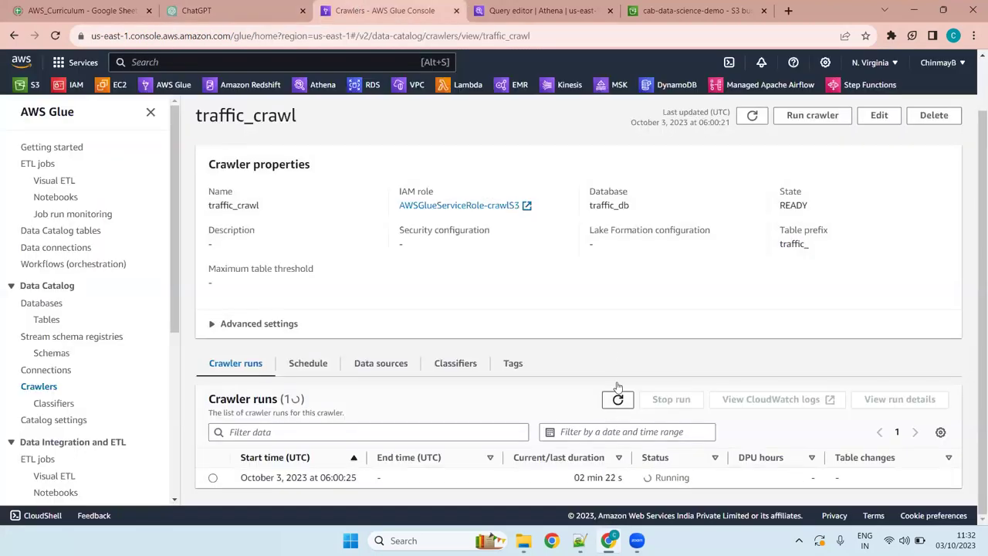
{"action": "left_click", "coordinate": [753, 116]}
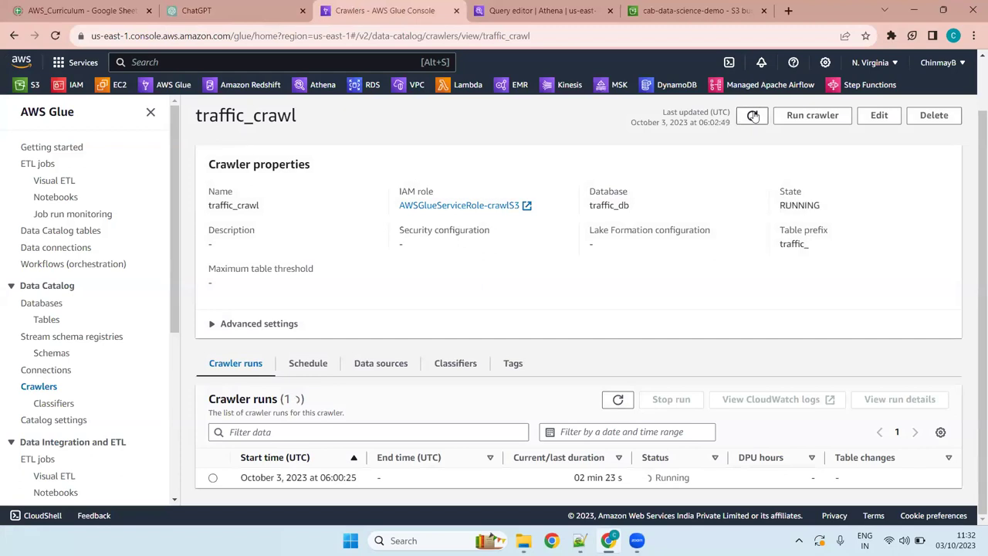
{"action": "left_click", "coordinate": [752, 116]}
{"action": "left_click", "coordinate": [753, 116]}
- Check the schedule status, frequency and time of the traffic_crawl crawler
{"action": "left_click", "coordinate": [308, 364]}
{"action": "left_click_drag", "start_coordinate": [770, 469], "coordinate": [491, 446]}
{"action": "left_click", "coordinate": [674, 483]}
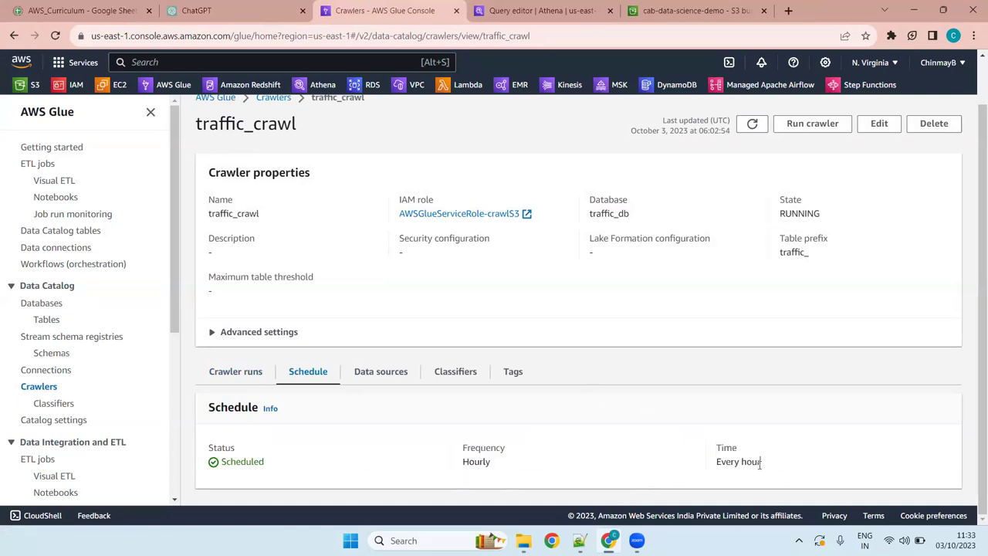
- Review the output and scheduling settings of traffic_crawl in edit mode, dismiss the notification and exit the wizard without saving
{"action": "left_click", "coordinate": [879, 124]}
{"action": "scroll", "coordinate": [587, 340], "scroll_direction": "down", "scroll_amount": 3}
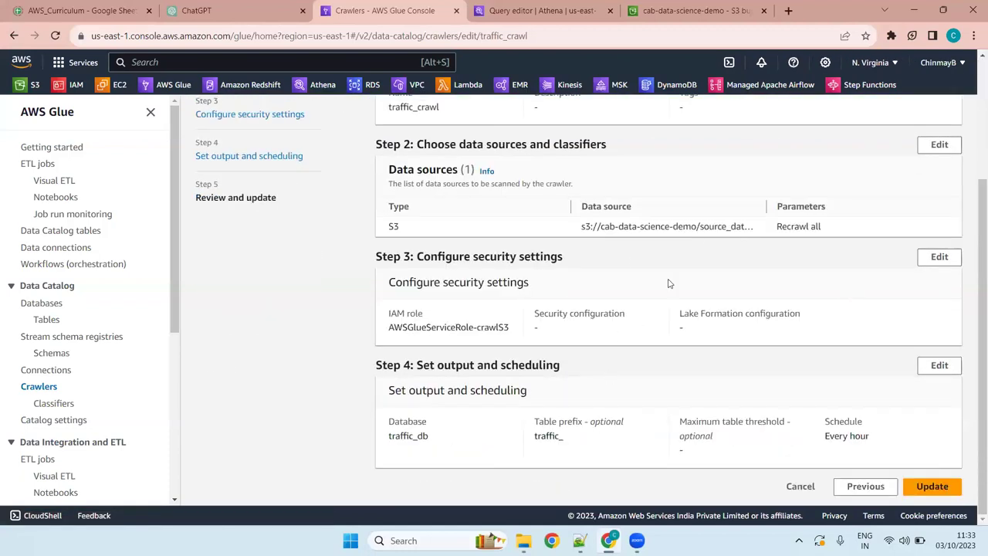
{"action": "left_click", "coordinate": [938, 365]}
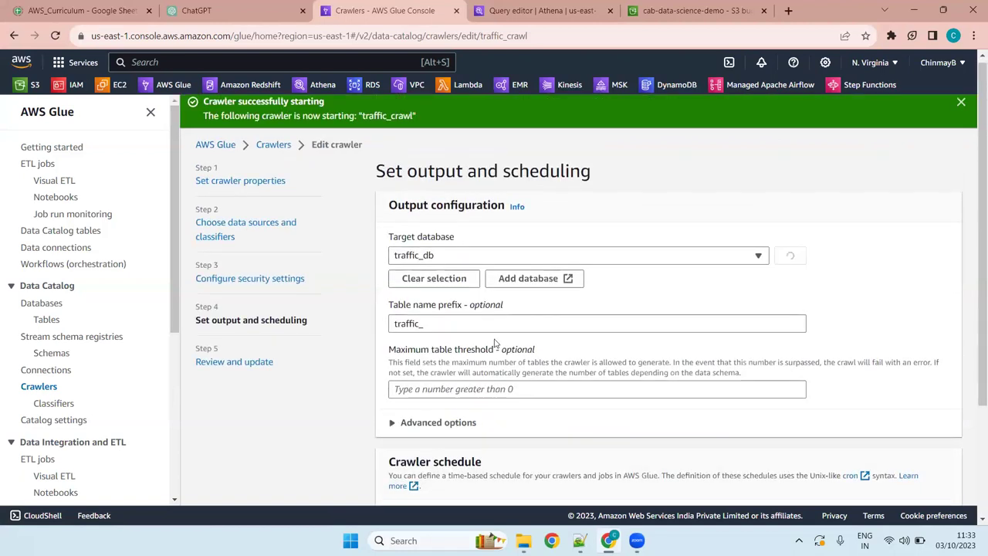
{"action": "scroll", "coordinate": [494, 347], "scroll_direction": "down", "scroll_amount": 2}
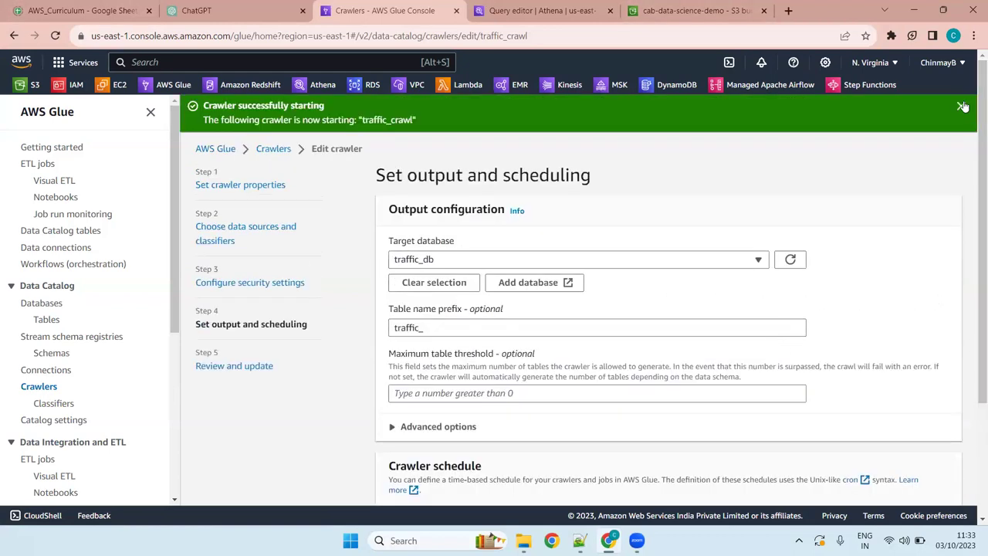
{"action": "left_click", "coordinate": [961, 106]}
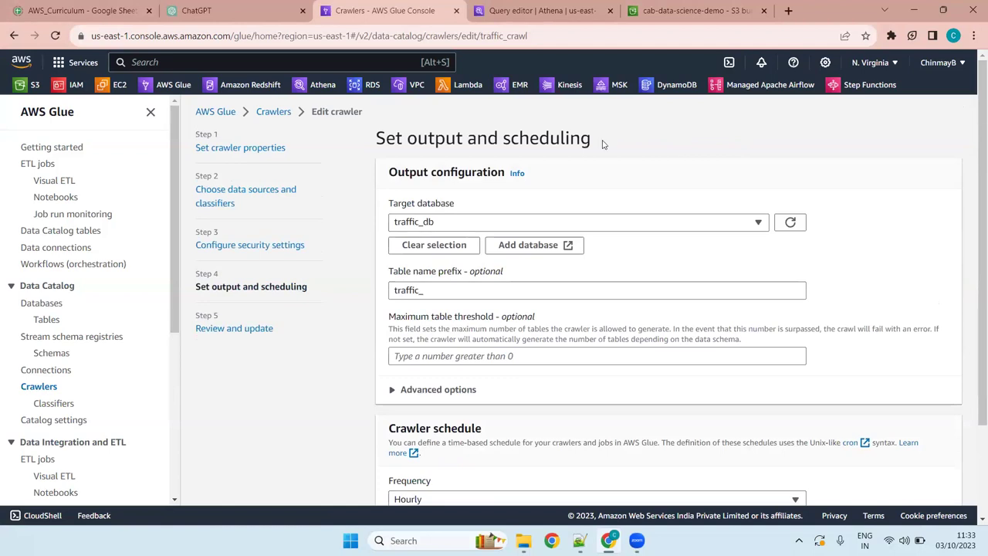
{"action": "scroll", "coordinate": [720, 322], "scroll_direction": "down", "scroll_amount": 3}
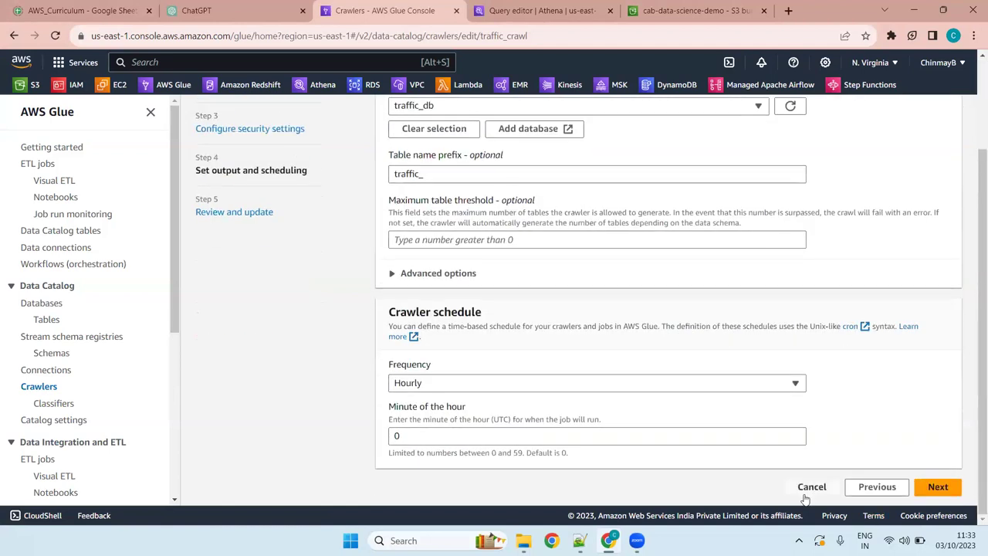
{"action": "left_click", "coordinate": [812, 488]}
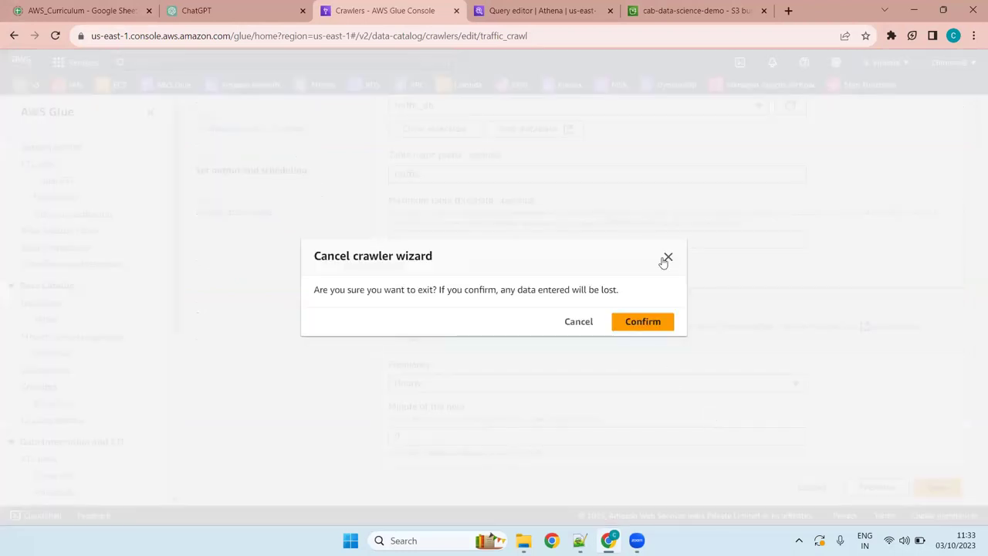
{"action": "left_click", "coordinate": [646, 322]}
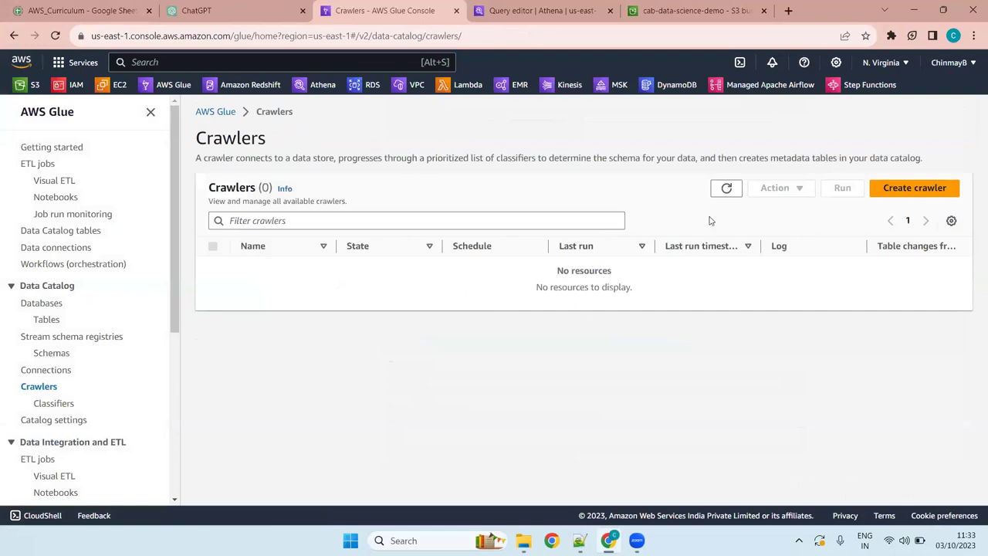
- Refresh the list of crawlers, check the Traffic_Dataset folder in S3 and return to the crawlers list
{"action": "left_click", "coordinate": [725, 187]}
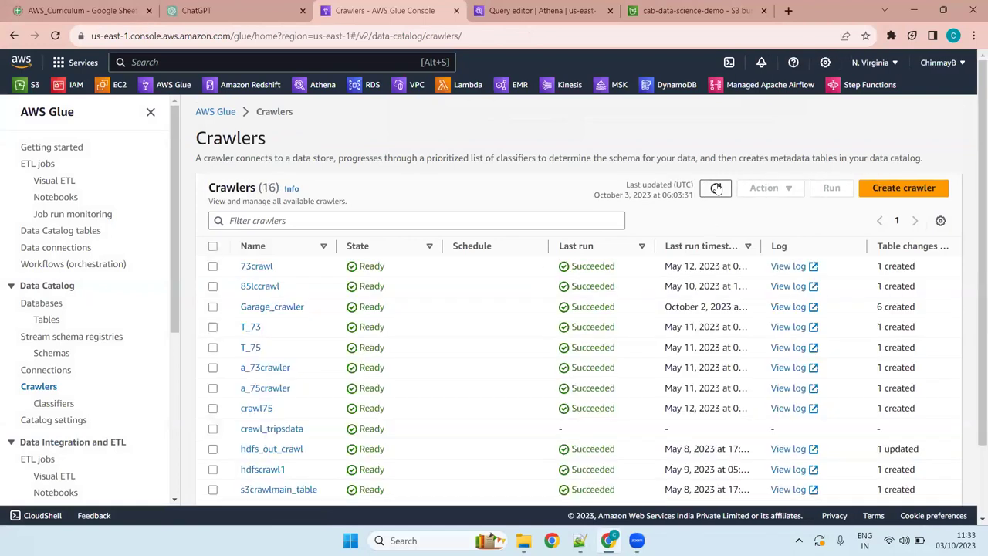
{"action": "left_click", "coordinate": [716, 188]}
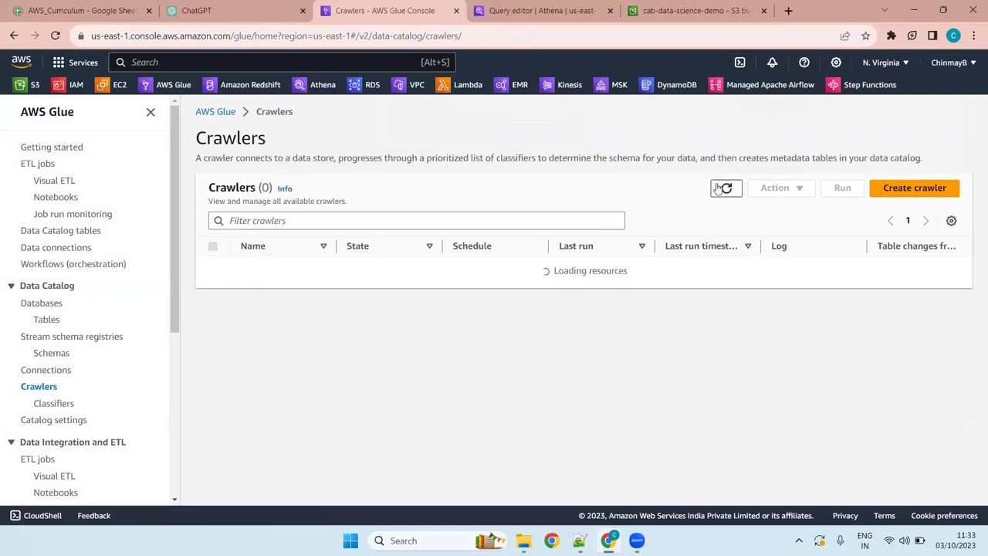
{"action": "left_click", "coordinate": [716, 189]}
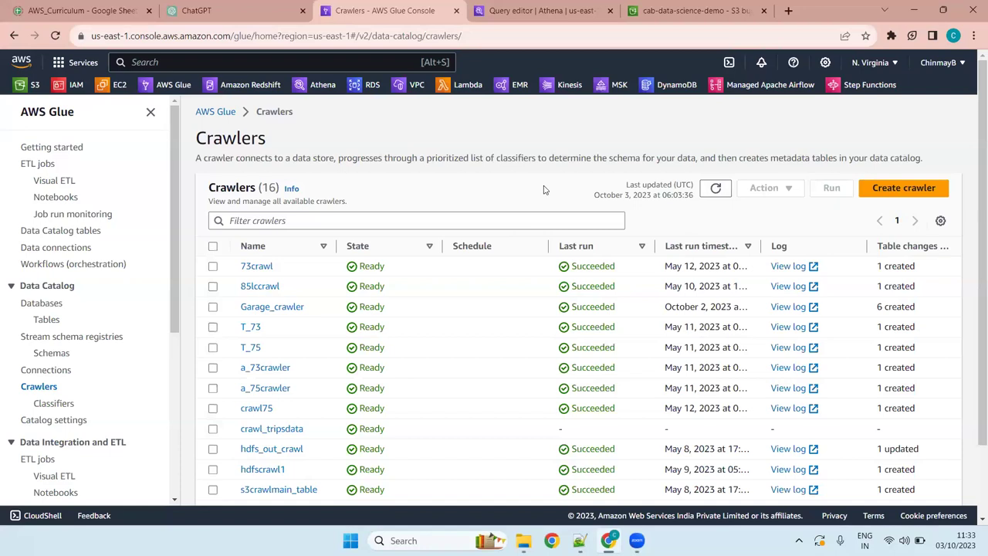
{"action": "left_click", "coordinate": [689, 9]}
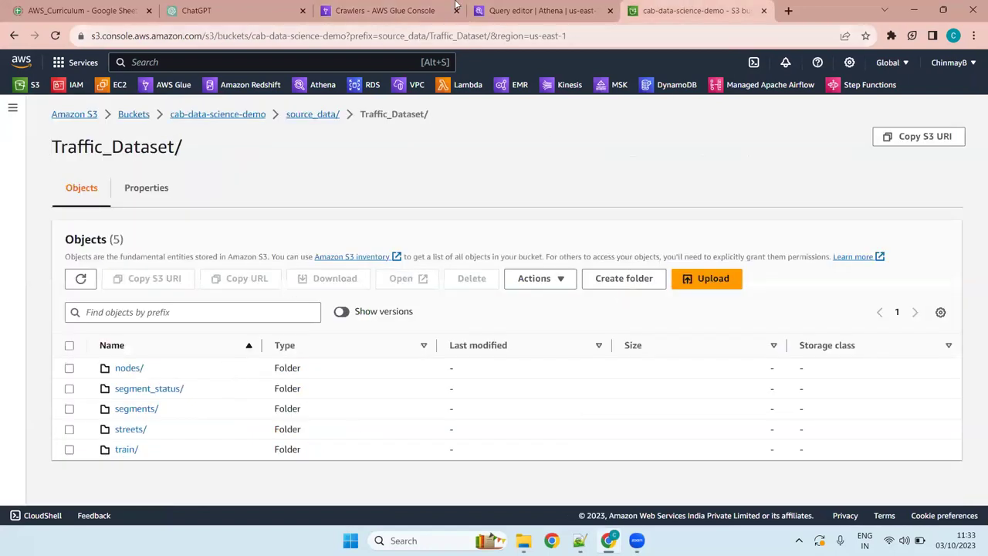
{"action": "left_click", "coordinate": [421, 6]}
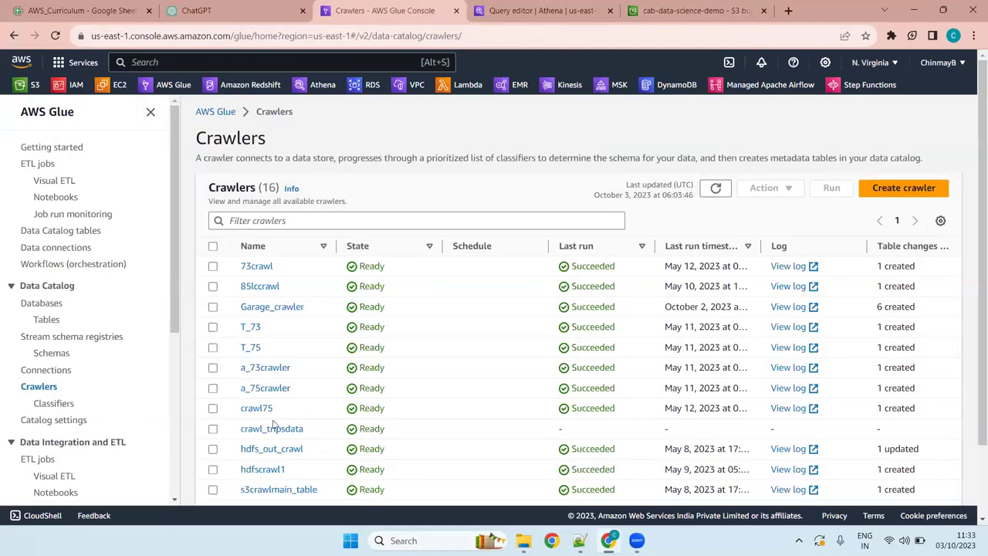
- Open traffic_crawl from the crawlers list, check its schedule and view its list of runs
{"action": "scroll", "coordinate": [272, 427], "scroll_direction": "down", "scroll_amount": 1}
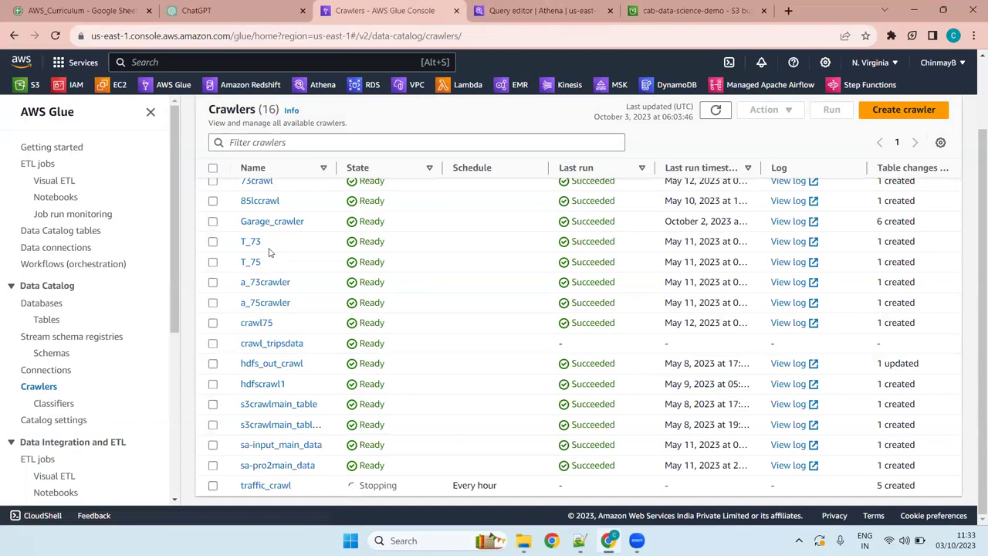
{"action": "left_click", "coordinate": [267, 487]}
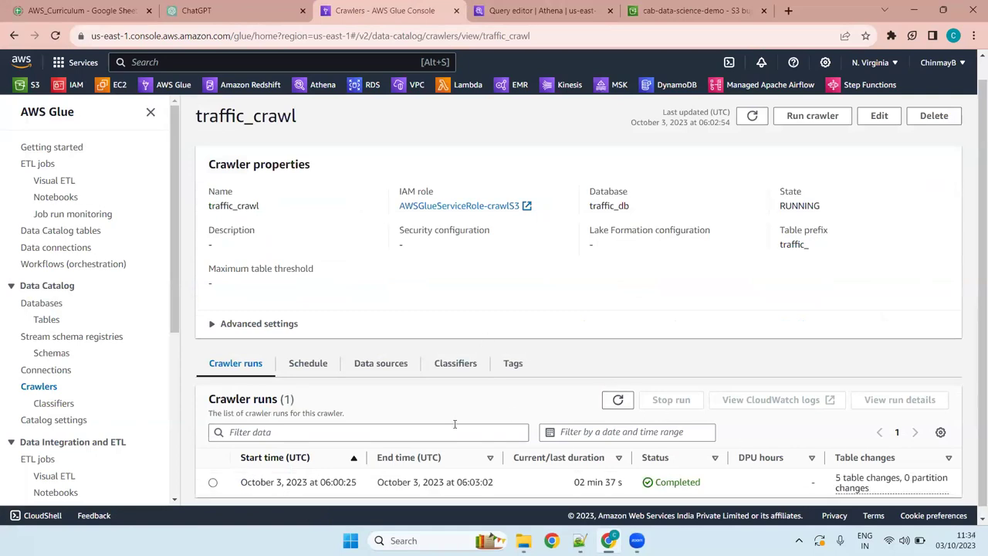
{"action": "left_click", "coordinate": [327, 361]}
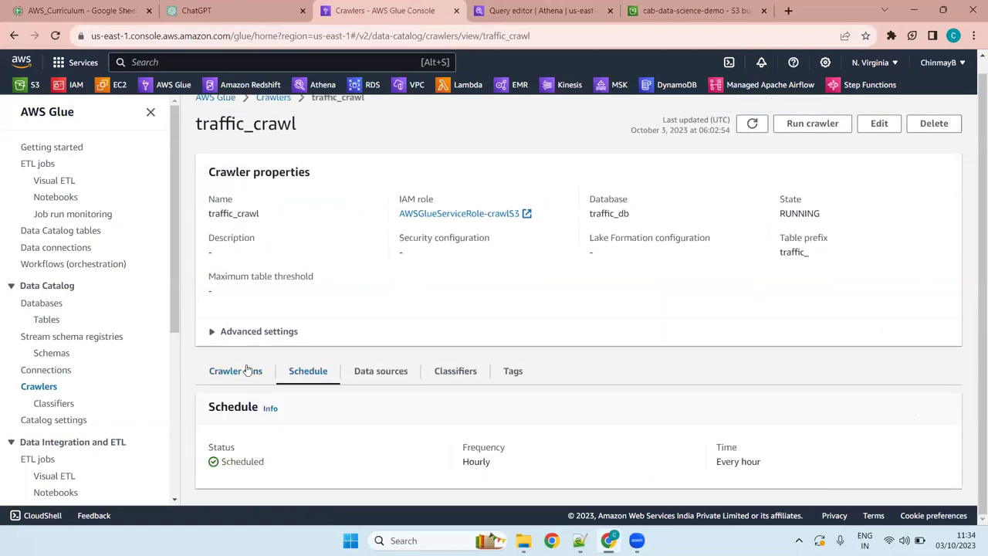
{"action": "left_click", "coordinate": [247, 371]}
{"action": "scroll", "coordinate": [463, 398], "scroll_direction": "down", "scroll_amount": 1}
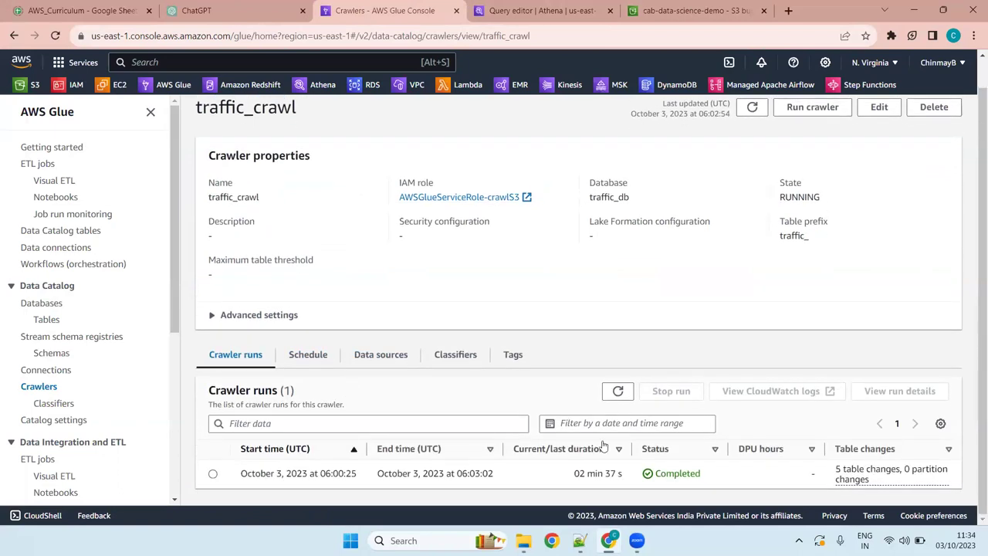
- Refresh the runs of traffic_crawl and open the CloudWatch service in place of the Athena query editor
{"action": "left_click", "coordinate": [620, 391]}
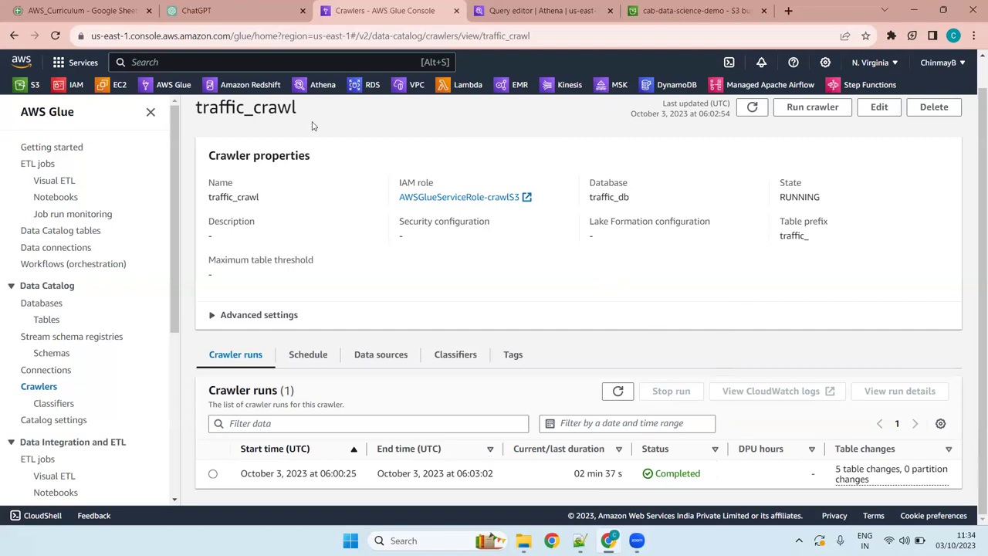
{"action": "left_click", "coordinate": [540, 10]}
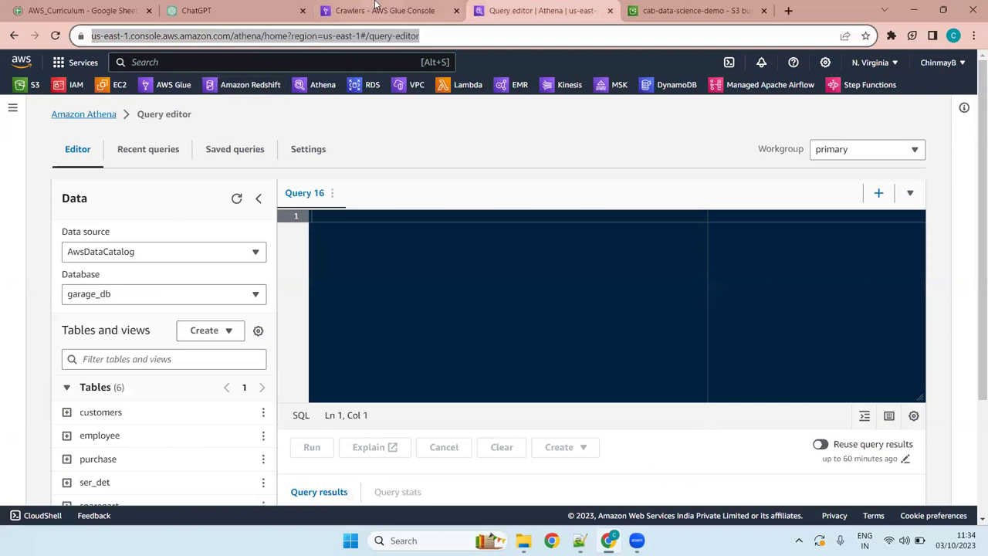
{"action": "left_click", "coordinate": [376, 6]}
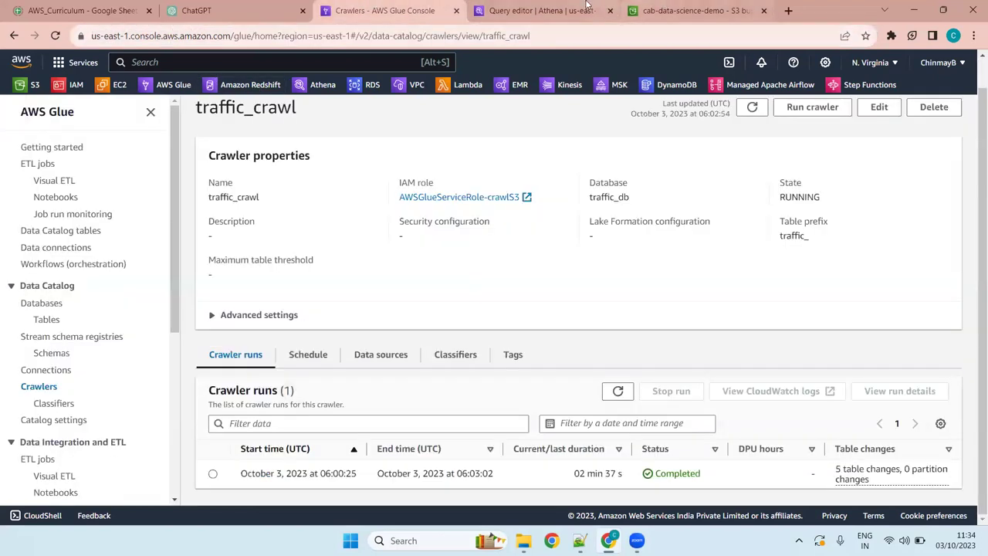
{"action": "left_click", "coordinate": [586, 8]}
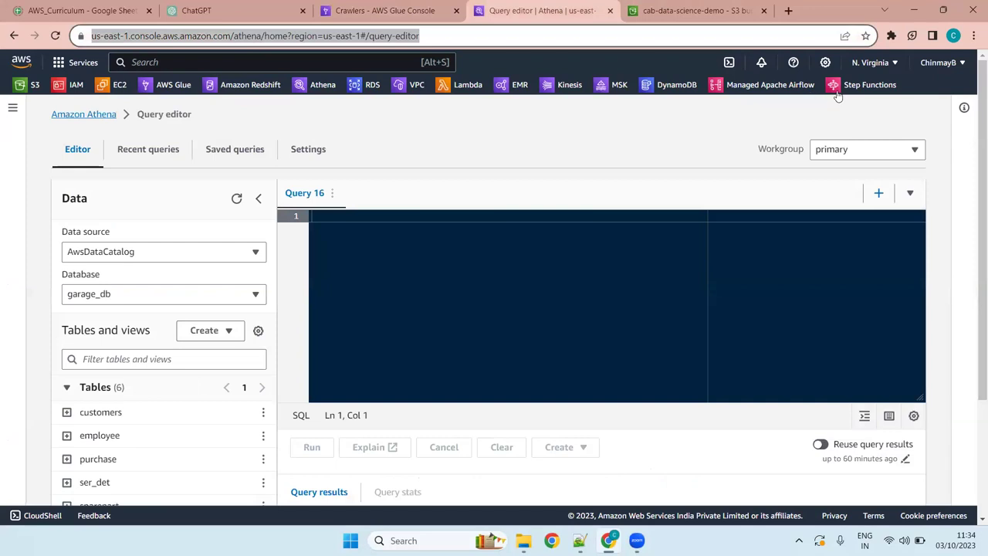
{"action": "left_click", "coordinate": [198, 61]}
{"action": "type", "text": "cloudwatch"}
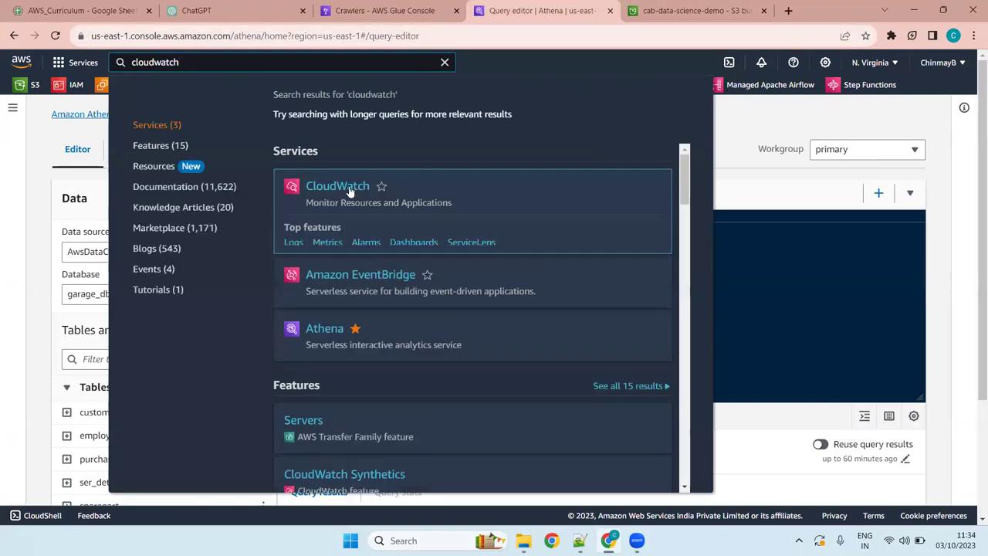
{"action": "left_click", "coordinate": [349, 190]}
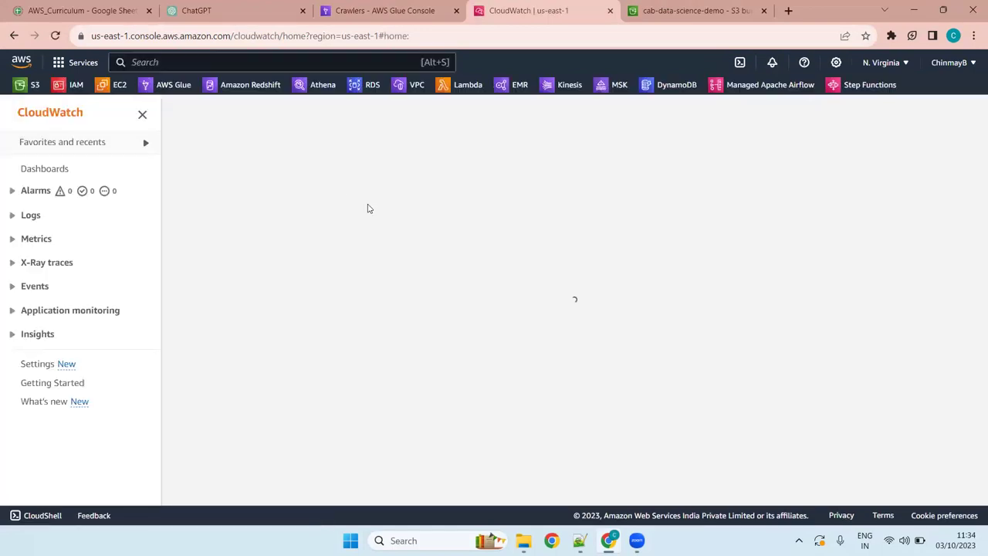
- Open the /aws-glue/crawlers log group from the CloudWatch log groups
{"action": "left_click", "coordinate": [13, 219]}
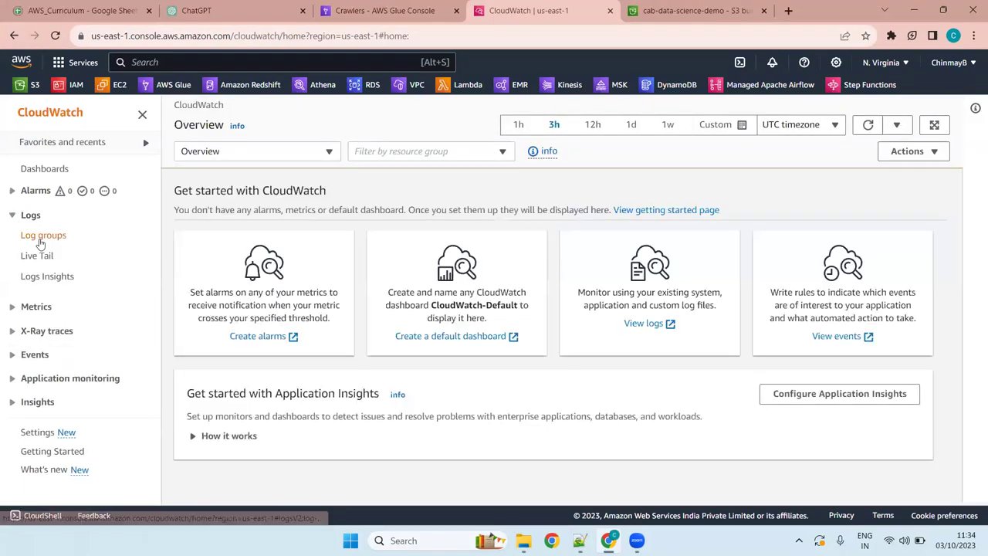
{"action": "left_click", "coordinate": [40, 243]}
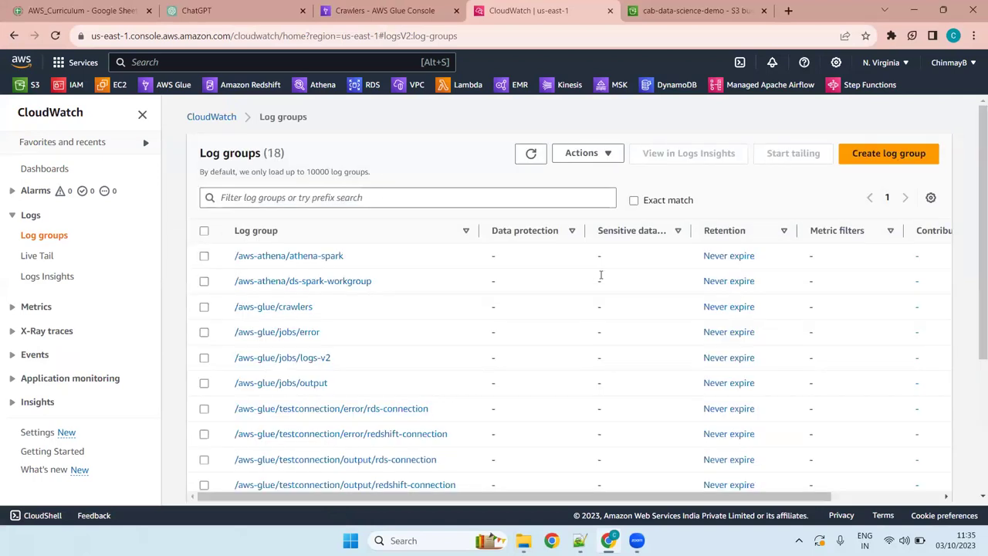
{"action": "left_click", "coordinate": [296, 308]}
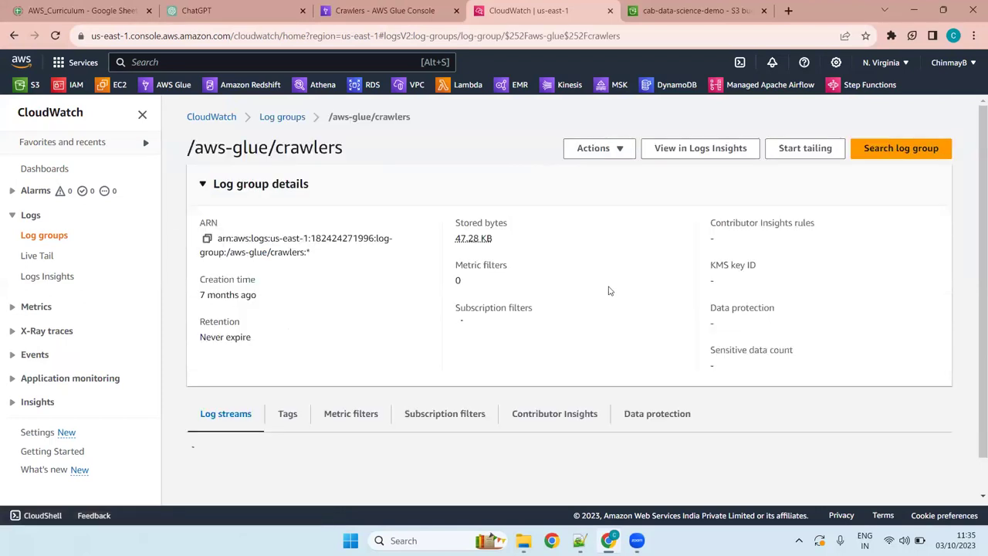
- Look through the log streams of the crawlers log group and open the traffic_crawl stream
{"action": "scroll", "coordinate": [571, 317], "scroll_direction": "down", "scroll_amount": 5}
{"action": "scroll", "coordinate": [533, 304], "scroll_direction": "up", "scroll_amount": 3}
{"action": "scroll", "coordinate": [534, 304], "scroll_direction": "down", "scroll_amount": 3}
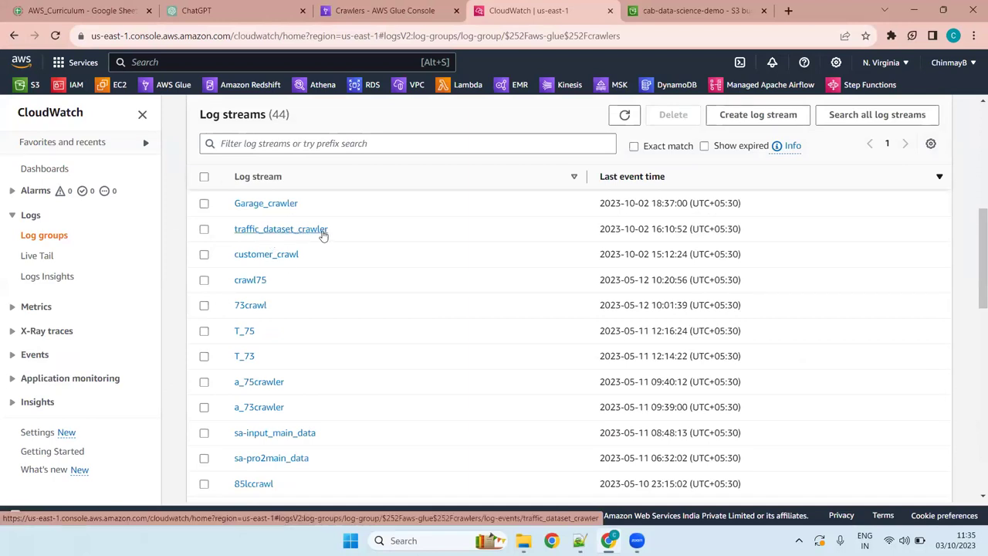
{"action": "scroll", "coordinate": [324, 236], "scroll_direction": "down", "scroll_amount": 10}
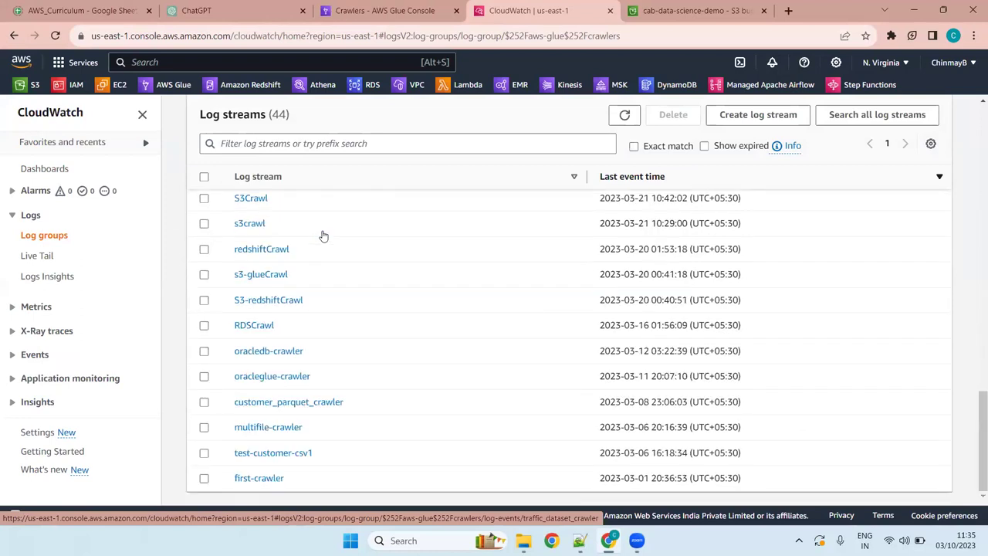
{"action": "scroll", "coordinate": [324, 235], "scroll_direction": "up", "scroll_amount": 10}
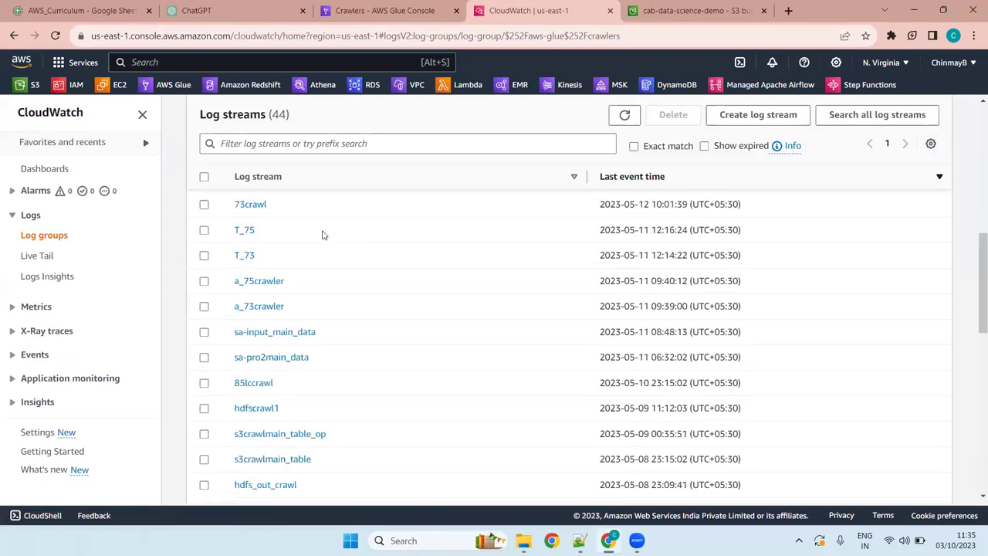
{"action": "scroll", "coordinate": [286, 256], "scroll_direction": "up", "scroll_amount": 5}
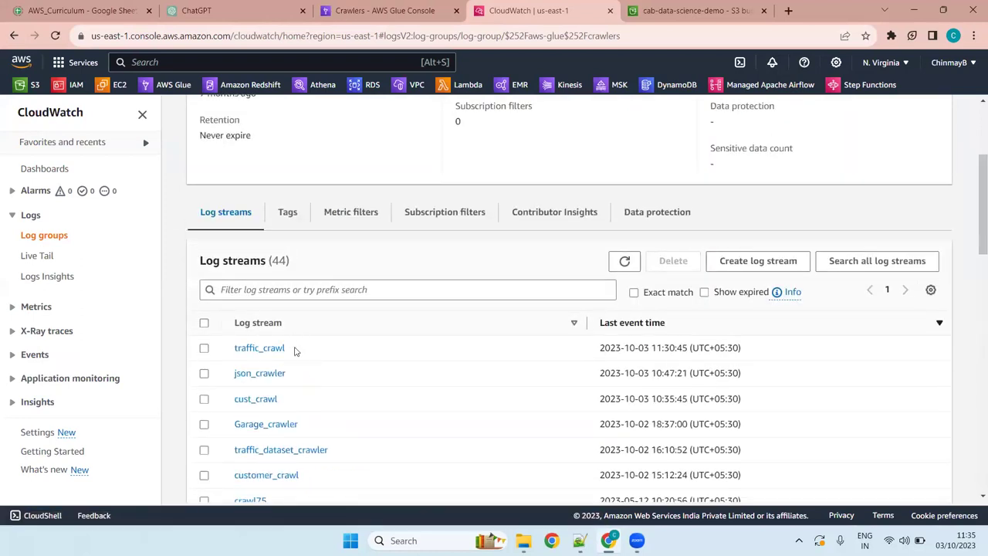
{"action": "scroll", "coordinate": [296, 348], "scroll_direction": "down", "scroll_amount": 5}
{"action": "scroll", "coordinate": [270, 355], "scroll_direction": "up", "scroll_amount": 8}
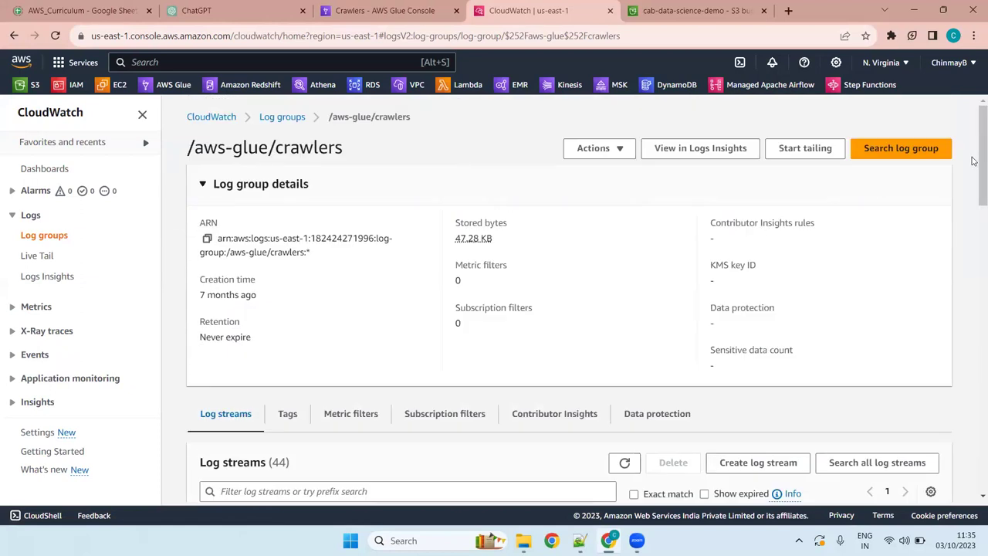
{"action": "scroll", "coordinate": [450, 451], "scroll_direction": "down", "scroll_amount": 2}
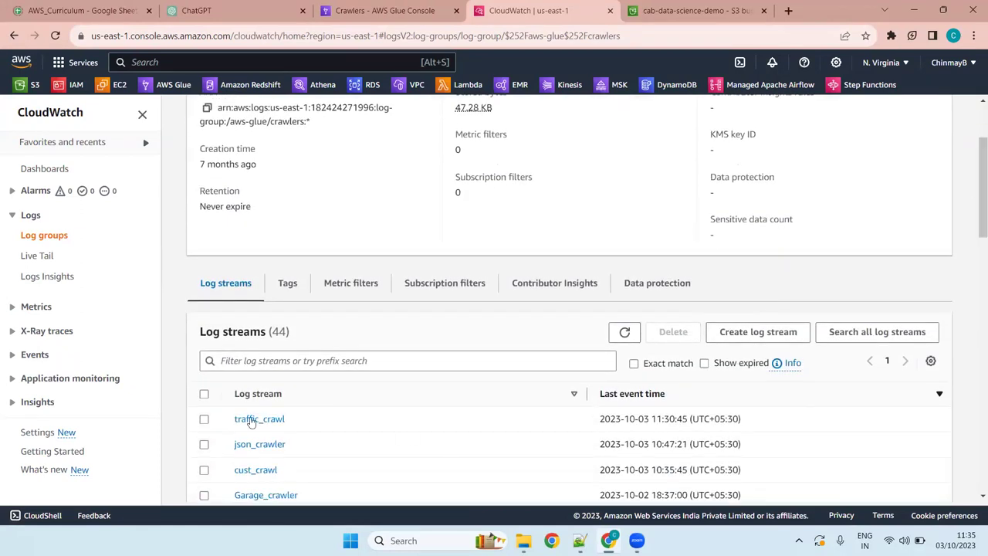
{"action": "left_click", "coordinate": [252, 420]}
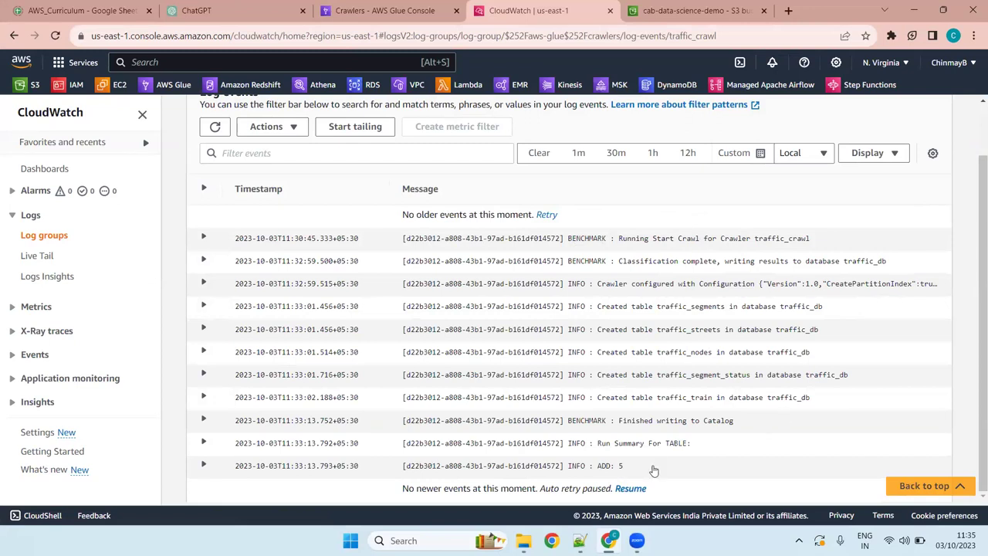
- Highlight the ADD entry of the run summary and resume automatic retrieval of newer log events
{"action": "left_click_drag", "start_coordinate": [625, 465], "coordinate": [546, 462]}
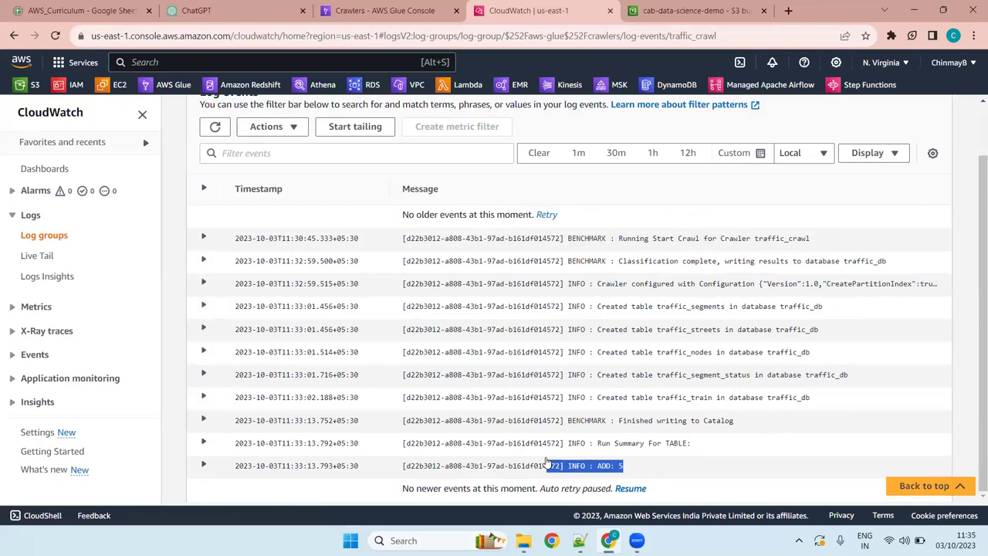
{"action": "left_click", "coordinate": [629, 488]}
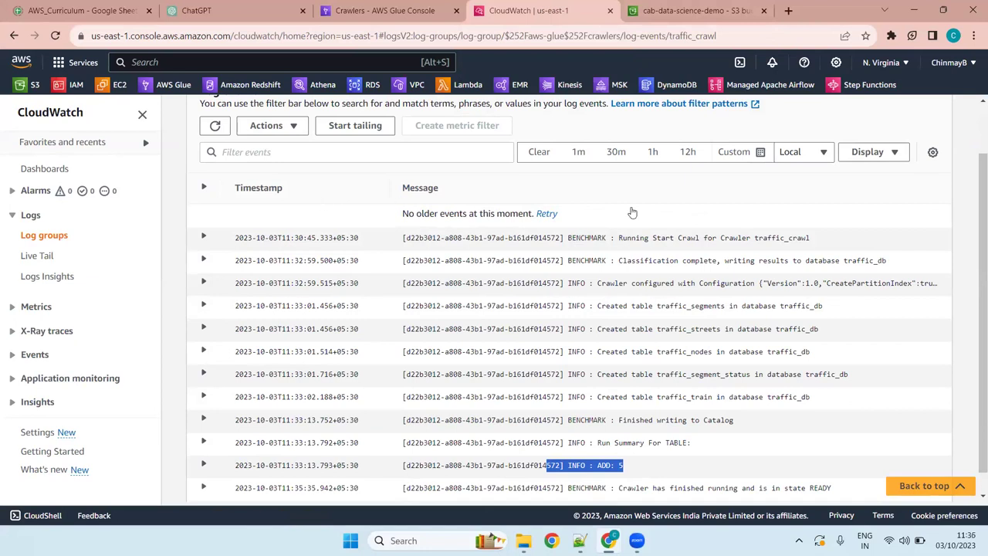
{"action": "left_click", "coordinate": [650, 458]}
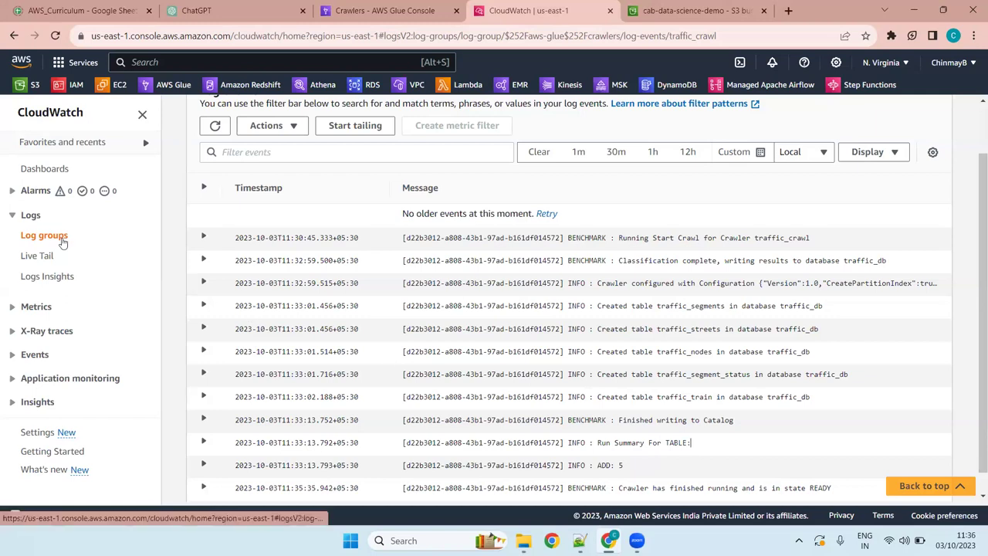
- Review the traffic_crawl log events and retry loading older events
{"action": "scroll", "coordinate": [743, 353], "scroll_direction": "up", "scroll_amount": 1}
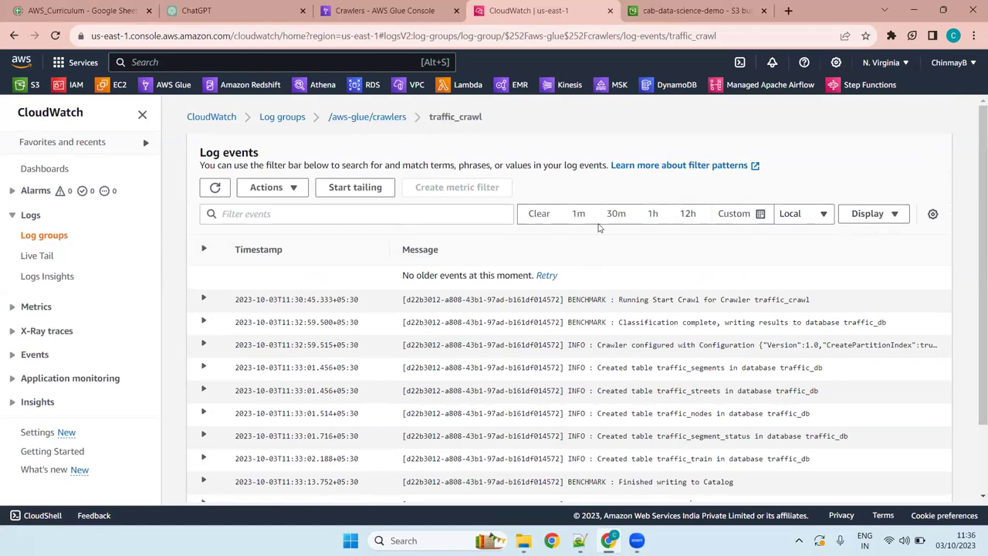
{"action": "scroll", "coordinate": [974, 202], "scroll_direction": "down", "scroll_amount": 2}
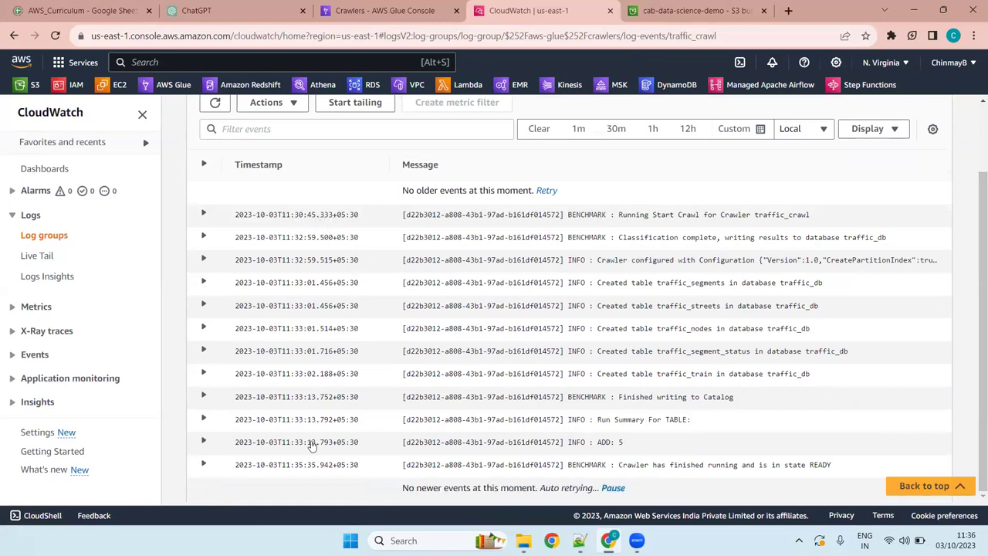
{"action": "left_click", "coordinate": [546, 191]}
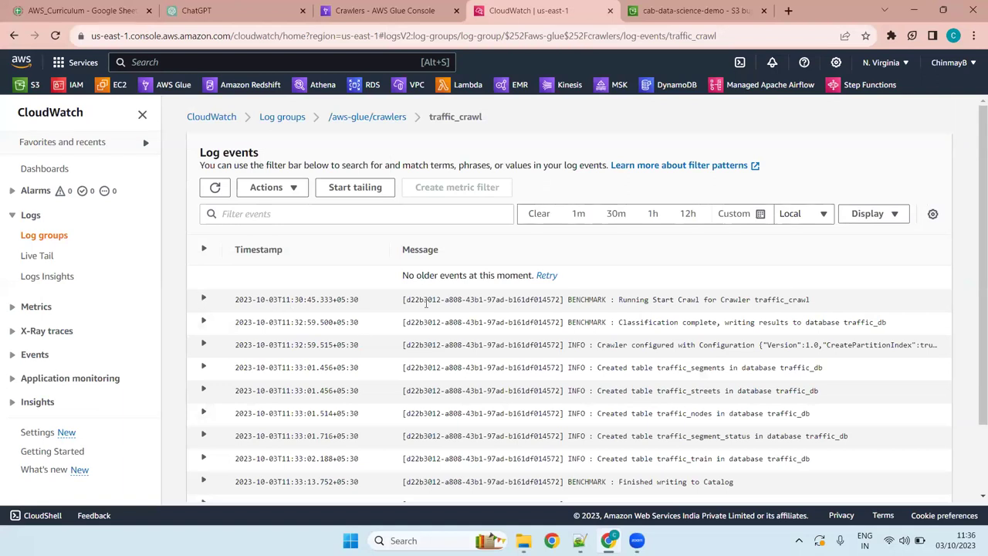
{"action": "left_click", "coordinate": [548, 276]}
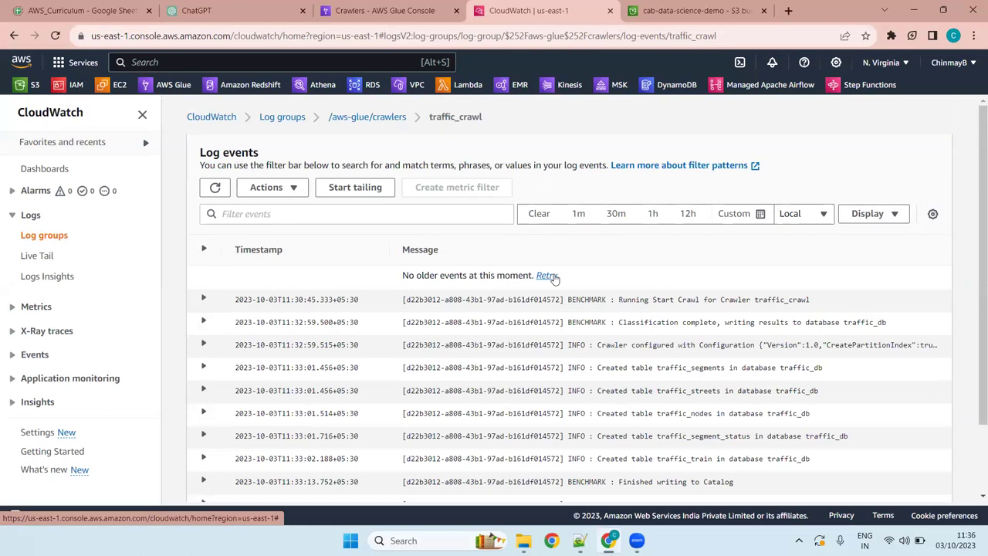
{"action": "left_click", "coordinate": [548, 276]}
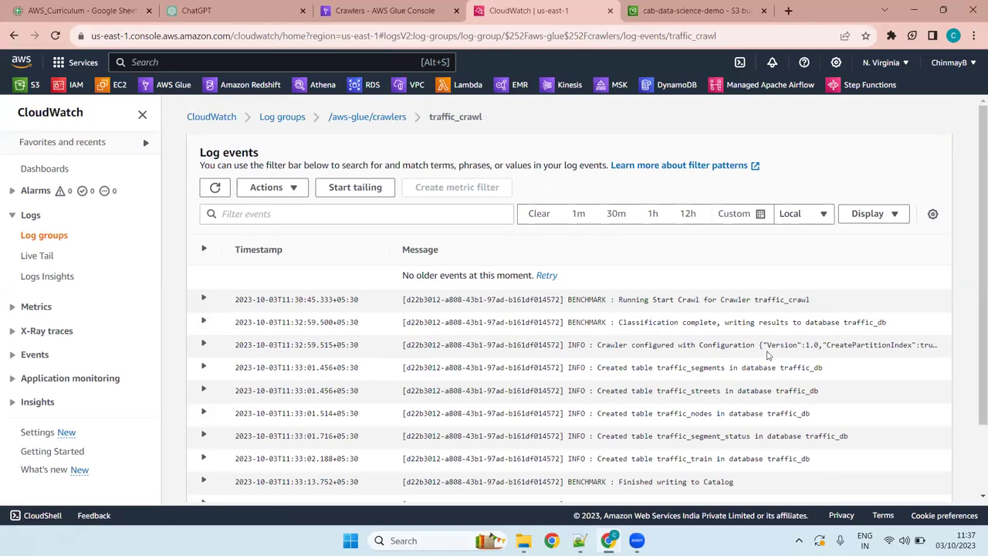
- Highlight the log messages about finishing writing to the catalog and the crawler finishing its run
{"action": "scroll", "coordinate": [768, 351], "scroll_direction": "down", "scroll_amount": 1}
{"action": "scroll", "coordinate": [764, 354], "scroll_direction": "down", "scroll_amount": 1}
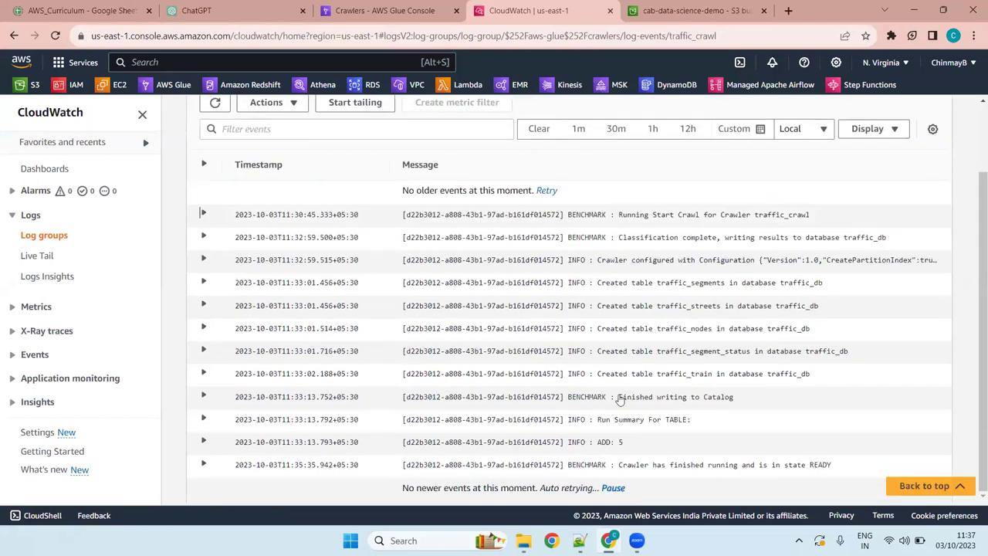
{"action": "left_click_drag", "start_coordinate": [618, 397], "coordinate": [752, 398]}
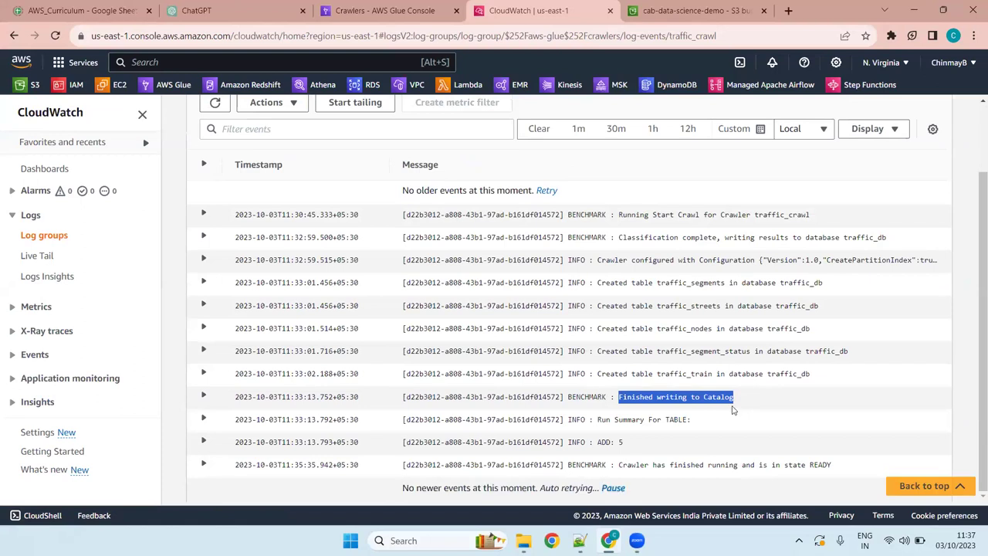
{"action": "left_click_drag", "start_coordinate": [834, 466], "coordinate": [568, 472]}
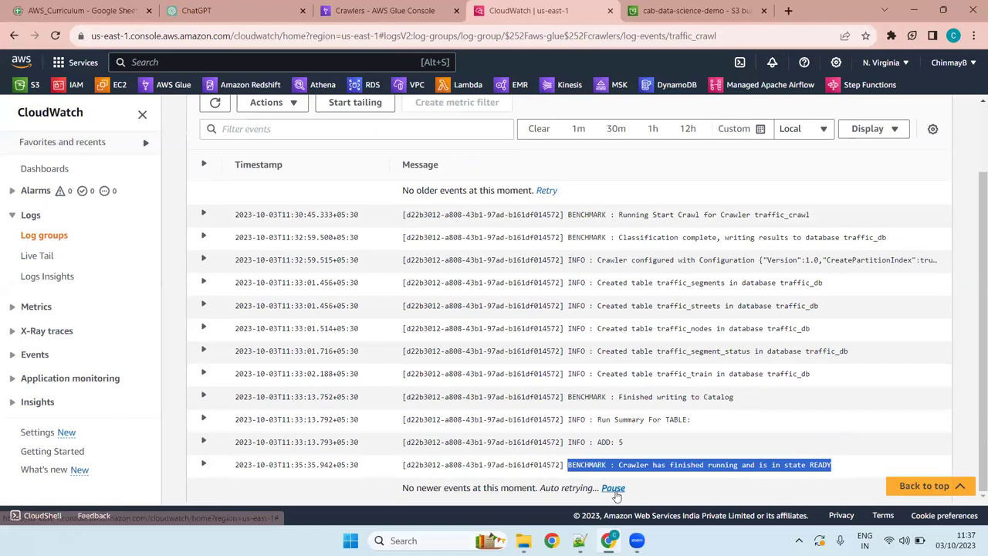
- Return to the traffic_crawl page in AWS Glue and refresh its crawler runs
{"action": "left_click", "coordinate": [384, 10]}
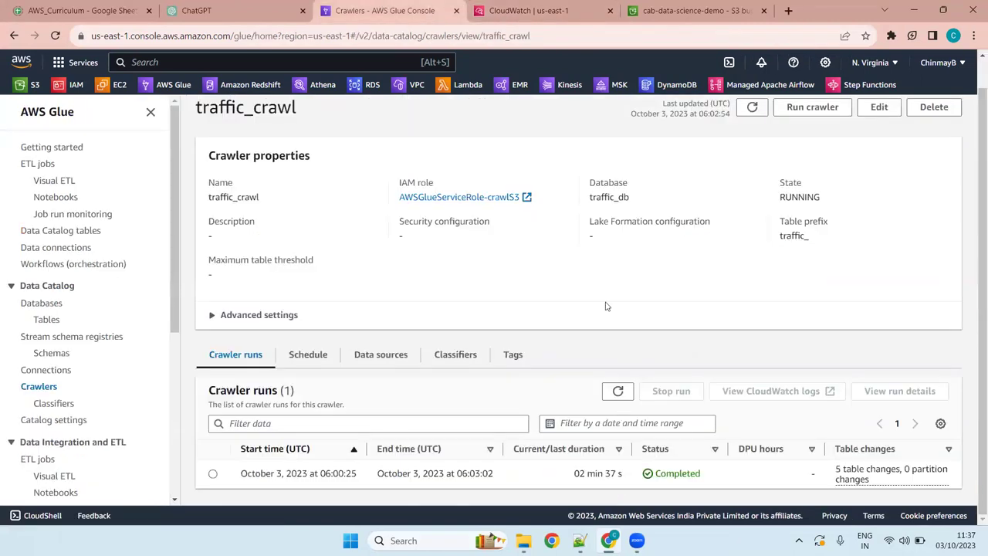
{"action": "left_click", "coordinate": [617, 391]}
{"action": "left_click", "coordinate": [617, 392]}
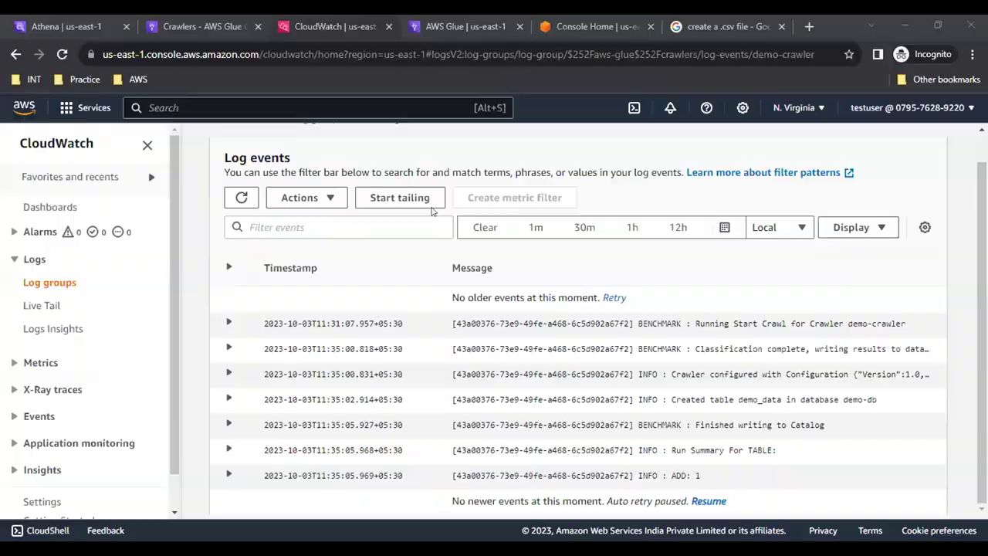
- Examine the demo-crawler log events in CloudWatch and highlight the minutes in the start-crawl timestamp
{"action": "scroll", "coordinate": [355, 174], "scroll_direction": "up", "scroll_amount": 1}
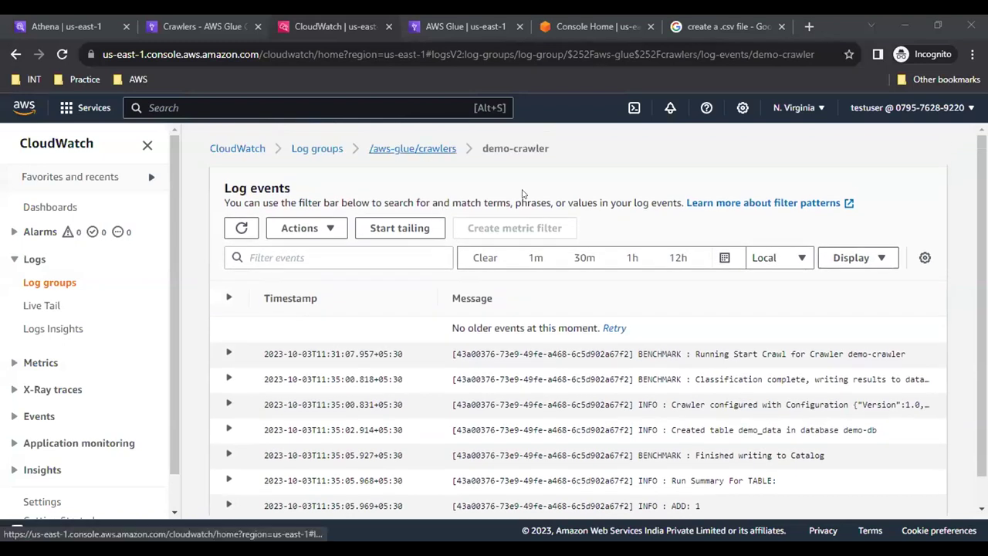
{"action": "scroll", "coordinate": [655, 287], "scroll_direction": "down", "scroll_amount": 1}
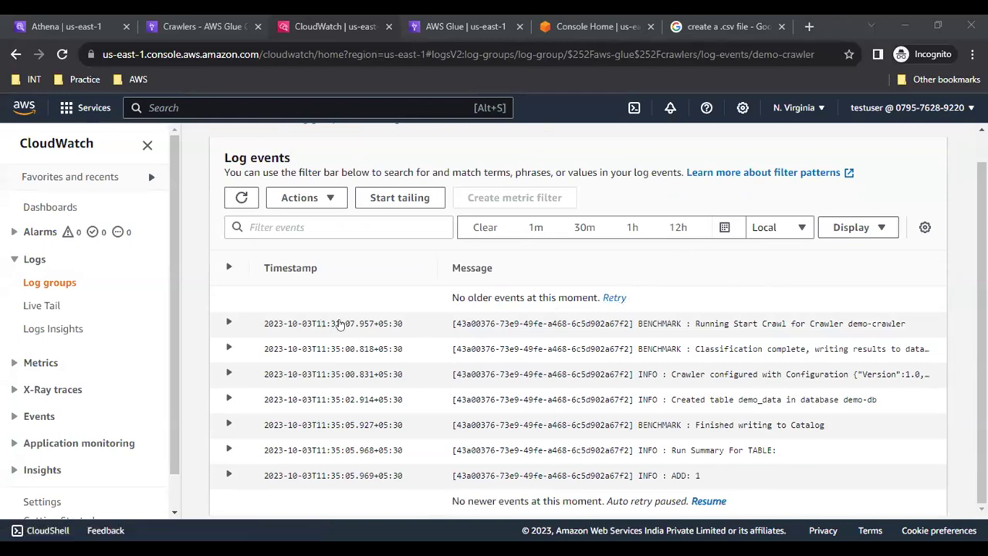
{"action": "left_click_drag", "start_coordinate": [339, 325], "coordinate": [326, 325]}
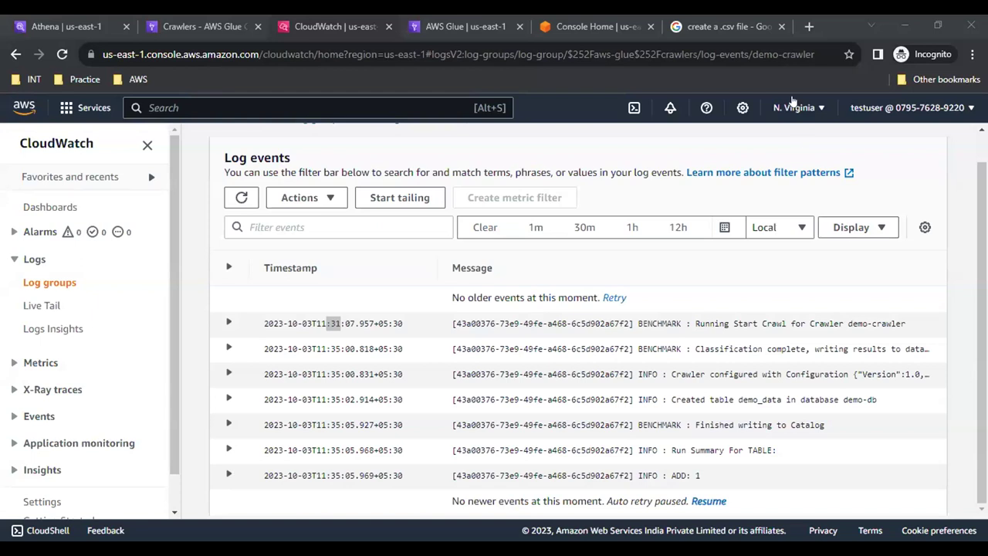
{"action": "left_click", "coordinate": [888, 227]}
{"action": "left_click", "coordinate": [903, 183]}
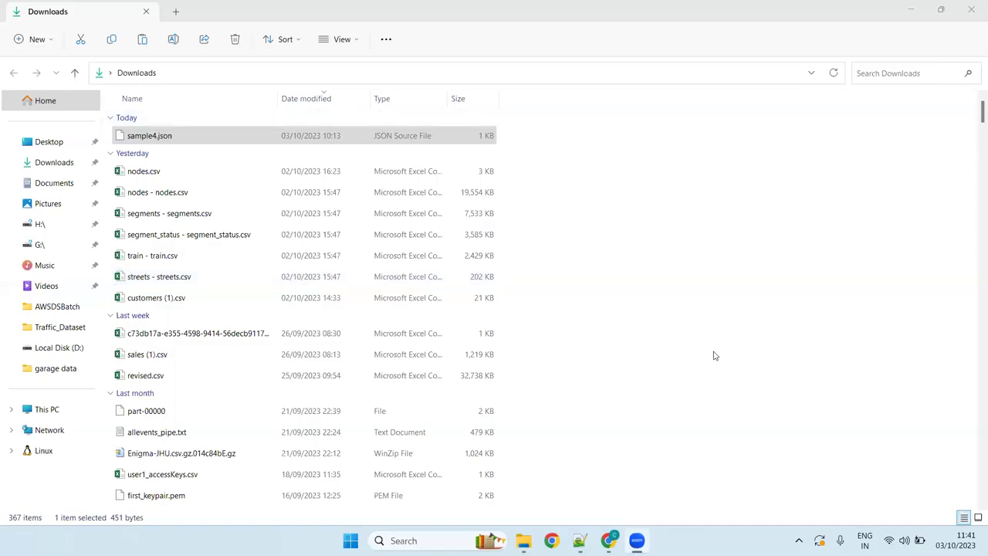
- Switch back to the AWS Glue console, refresh the traffic_crawl runs and open the list of all crawlers
{"action": "mouse_move", "coordinate": [601, 545]}
{"action": "left_click", "coordinate": [610, 538]}
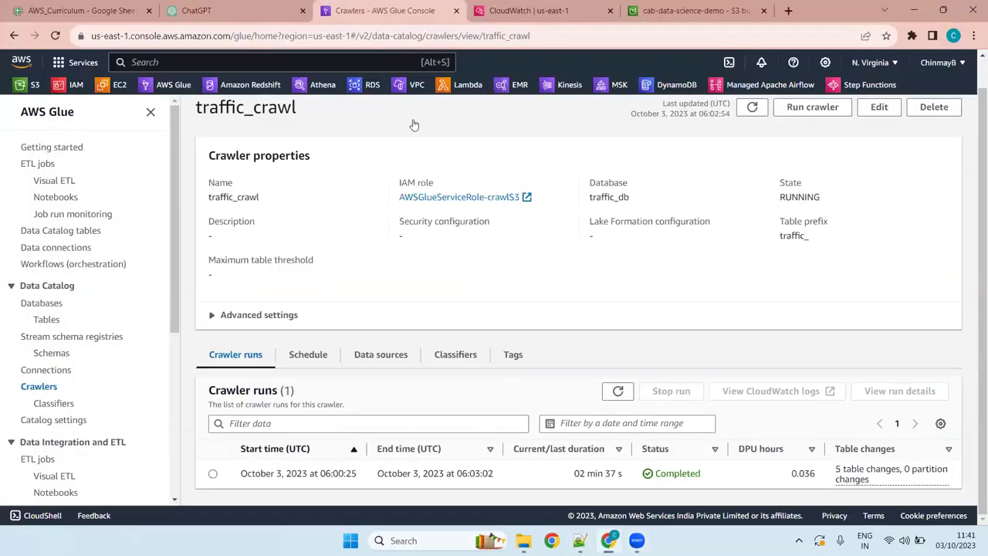
{"action": "left_click", "coordinate": [618, 392]}
{"action": "left_click", "coordinate": [39, 386]}
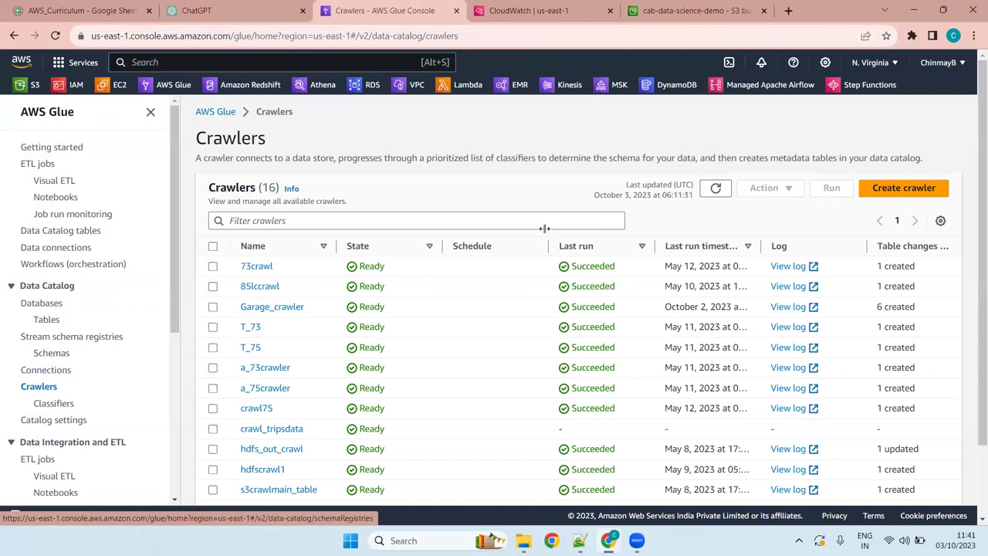
- Refresh the list of all Glue crawlers several times and reopen it to check for traffic_crawl
{"action": "left_click", "coordinate": [715, 190]}
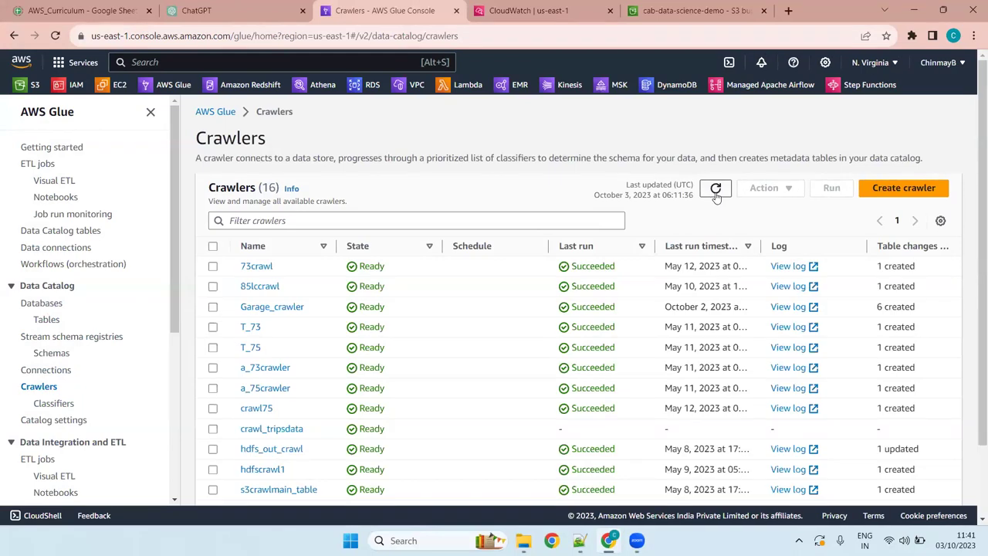
{"action": "left_click", "coordinate": [715, 190]}
{"action": "left_click", "coordinate": [716, 193]}
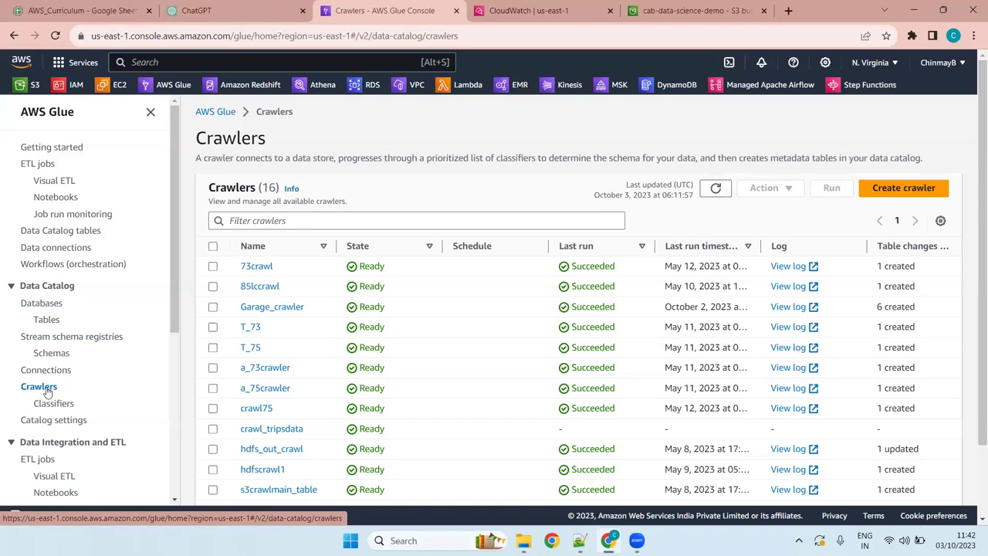
{"action": "left_click", "coordinate": [40, 387]}
- Open the traffic_db database in the Data Catalog and refresh its list of tables
{"action": "left_click", "coordinate": [39, 308]}
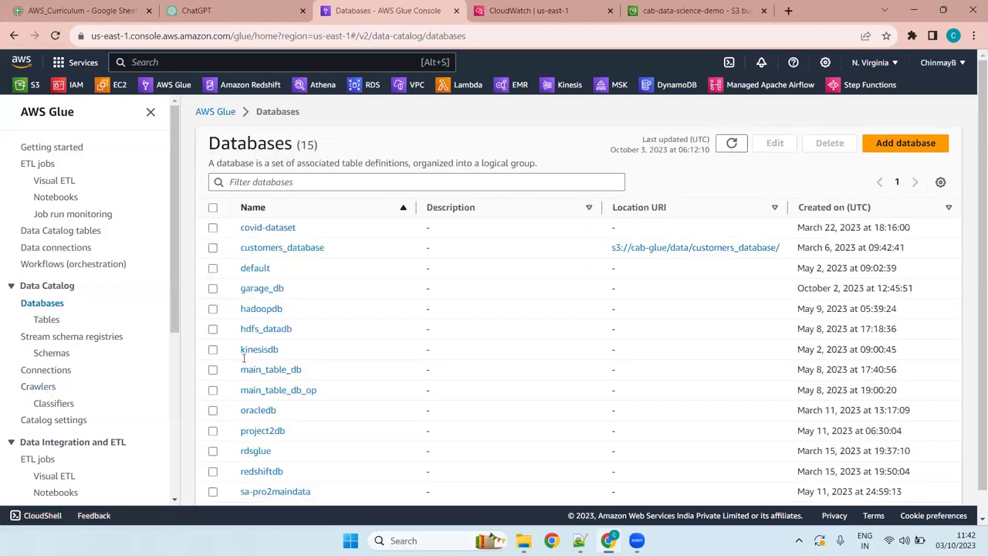
{"action": "scroll", "coordinate": [281, 287], "scroll_direction": "down", "scroll_amount": 2}
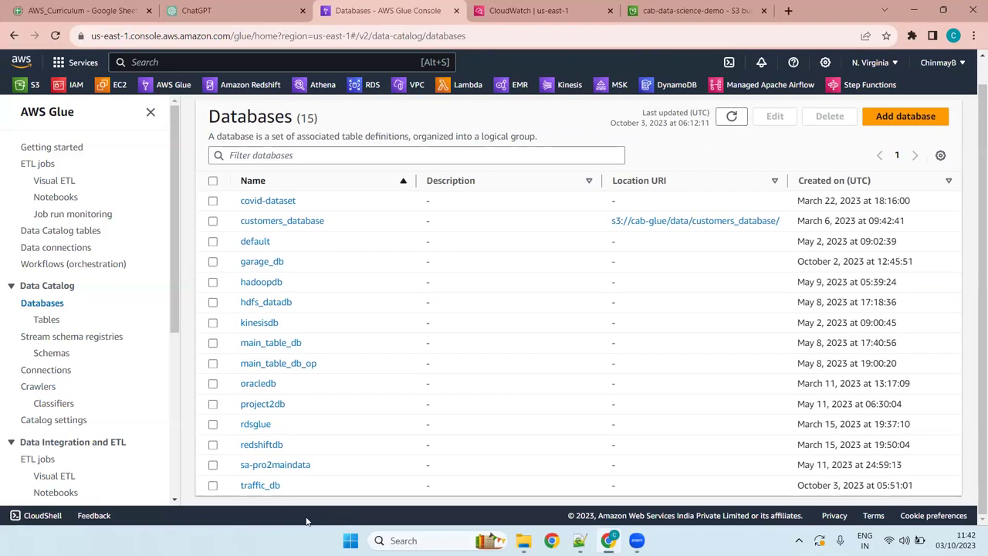
{"action": "left_click", "coordinate": [268, 484]}
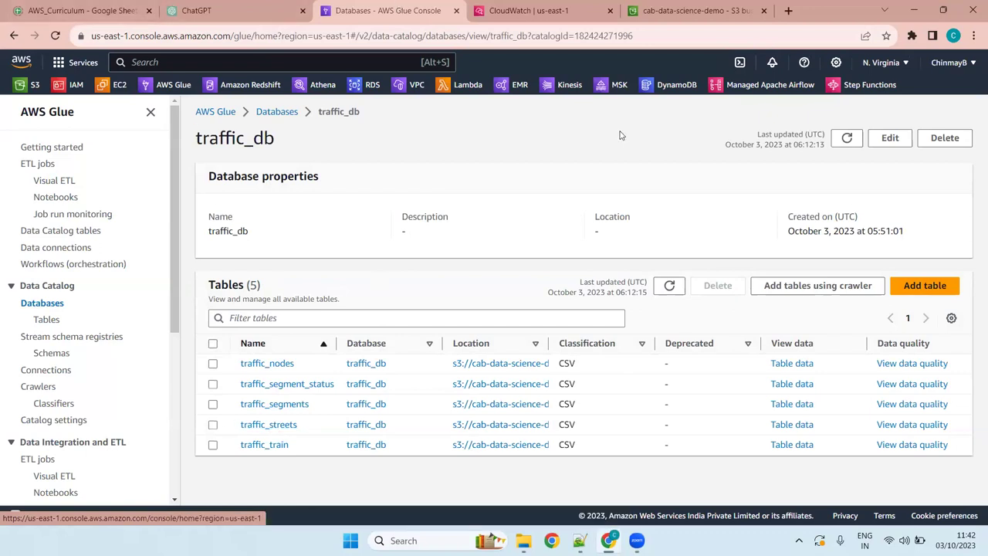
{"action": "left_click", "coordinate": [670, 286]}
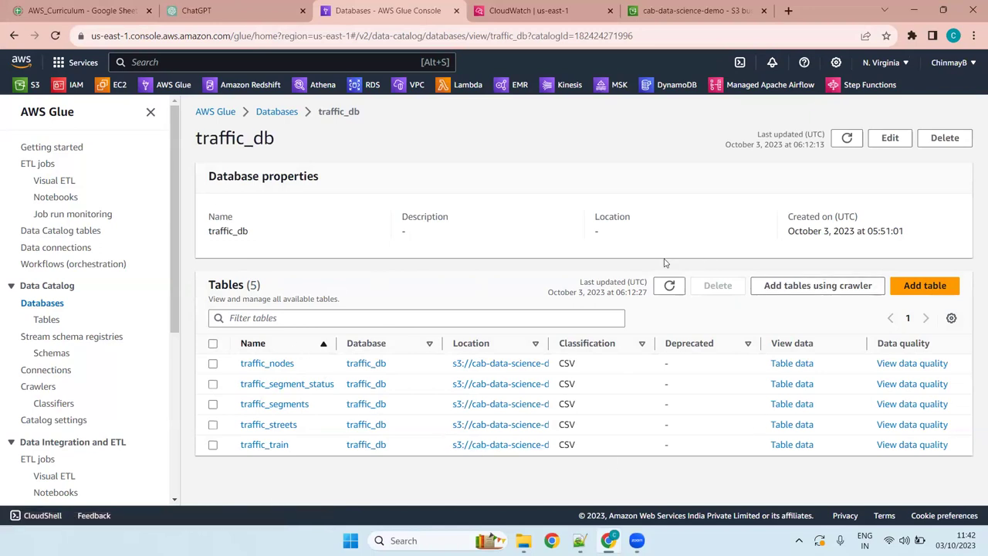
{"action": "left_click", "coordinate": [668, 287]}
- Replace the CloudWatch page with the Athena query editor and choose traffic_db as the database
{"action": "left_click", "coordinate": [557, 7]}
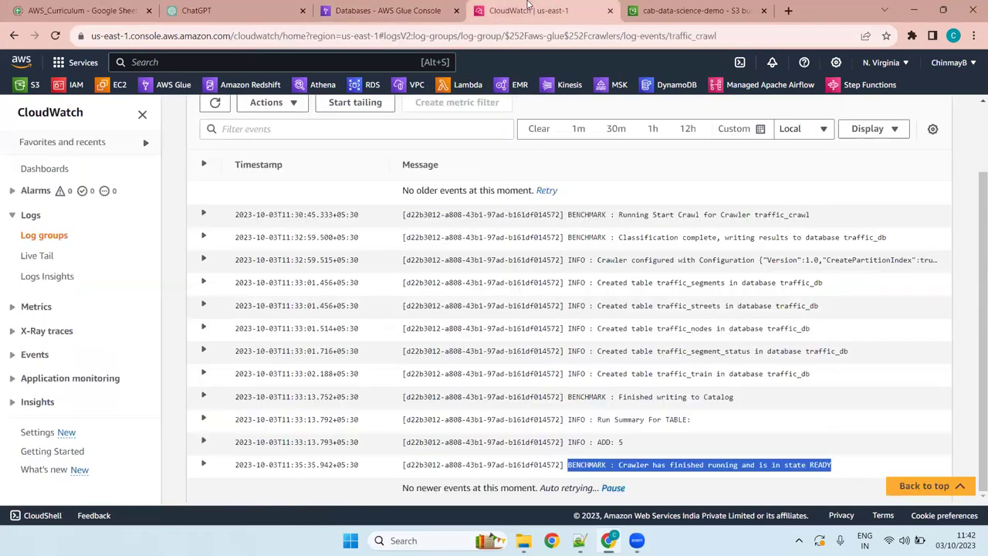
{"action": "left_click", "coordinate": [323, 87]}
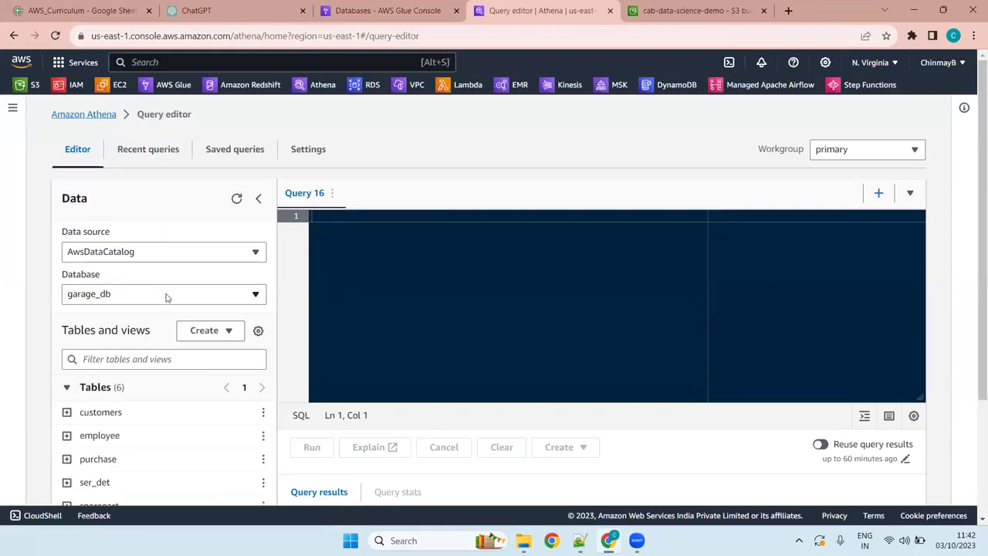
{"action": "left_click", "coordinate": [166, 293]}
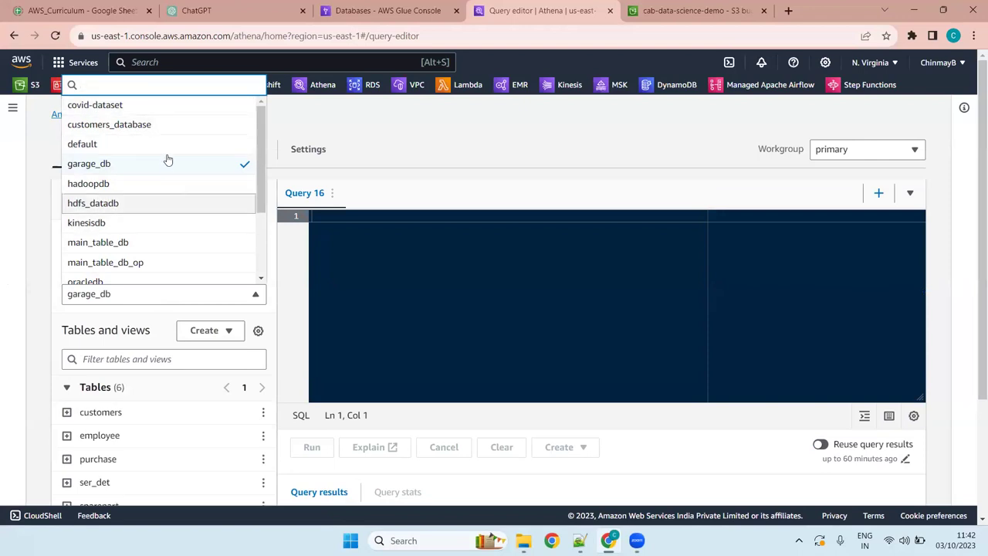
{"action": "scroll", "coordinate": [154, 212], "scroll_direction": "down", "scroll_amount": 2}
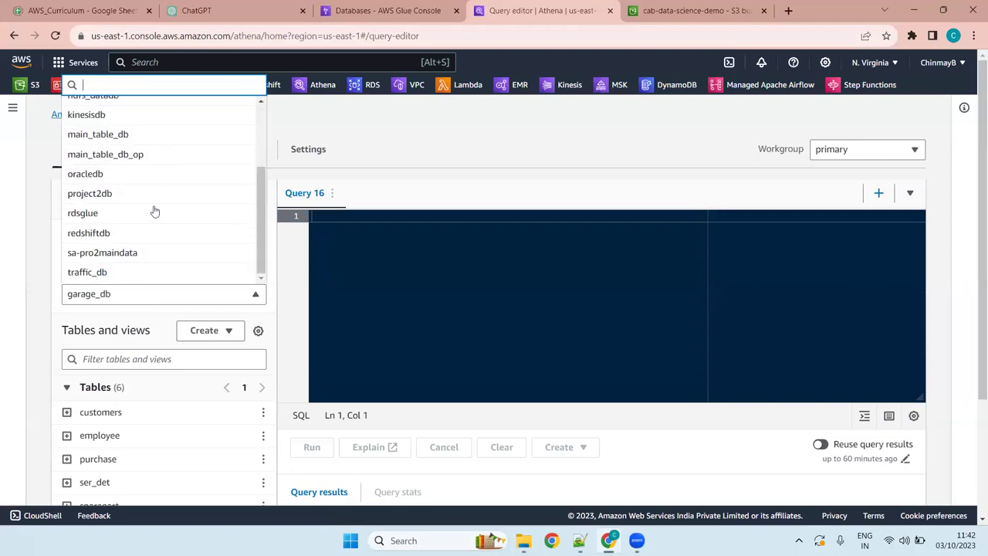
{"action": "left_click", "coordinate": [149, 274]}
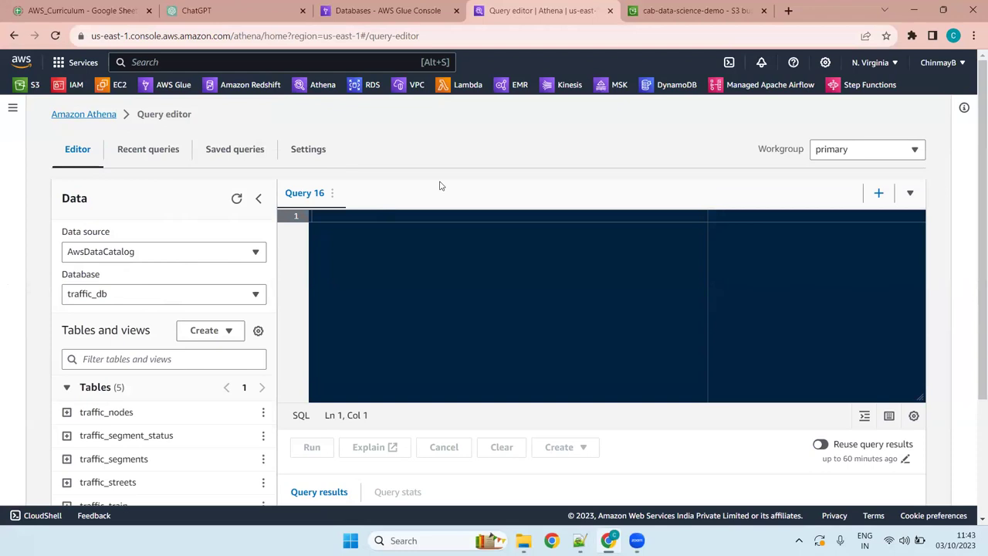
- Compare the traffic_db name on its Glue page with the data source and database selected in Athena
{"action": "key", "text": "ctrl+shift+Tab"}
{"action": "left_click_drag", "start_coordinate": [287, 139], "coordinate": [193, 140]}
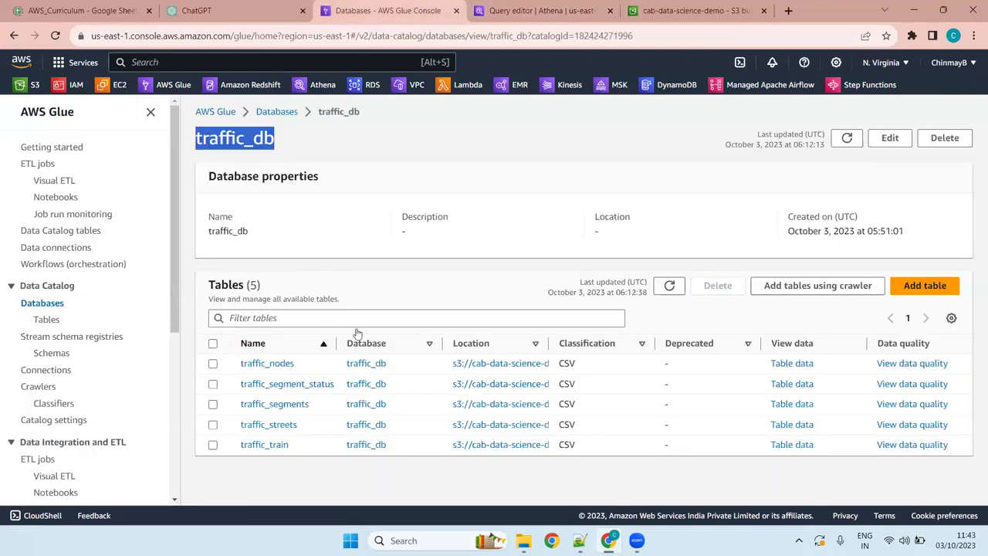
{"action": "left_click", "coordinate": [543, 10]}
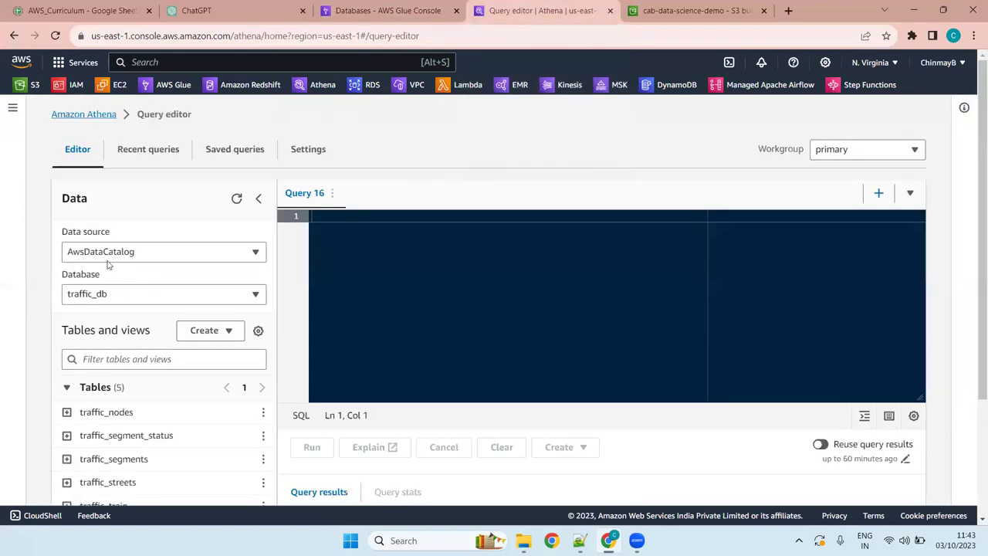
{"action": "left_click", "coordinate": [167, 259]}
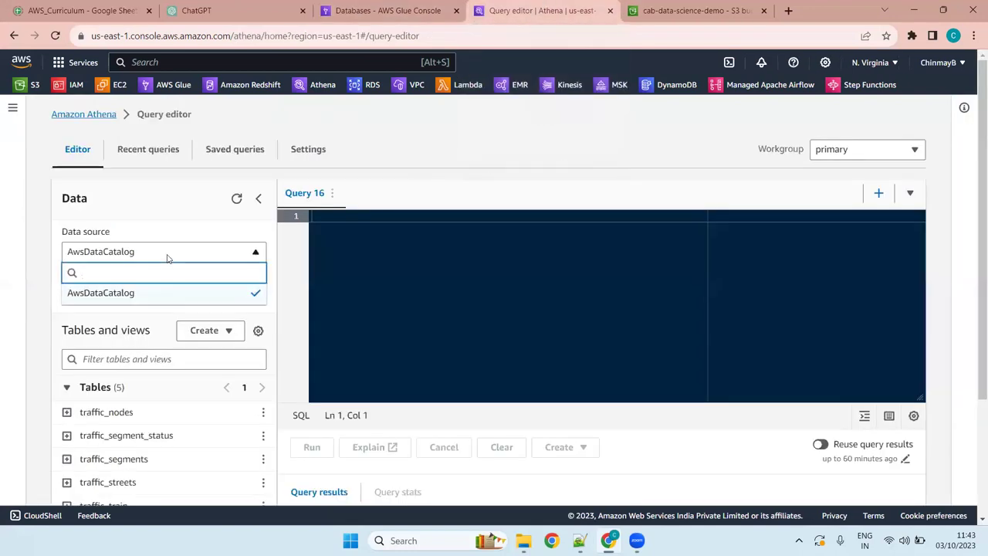
{"action": "left_click", "coordinate": [167, 257]}
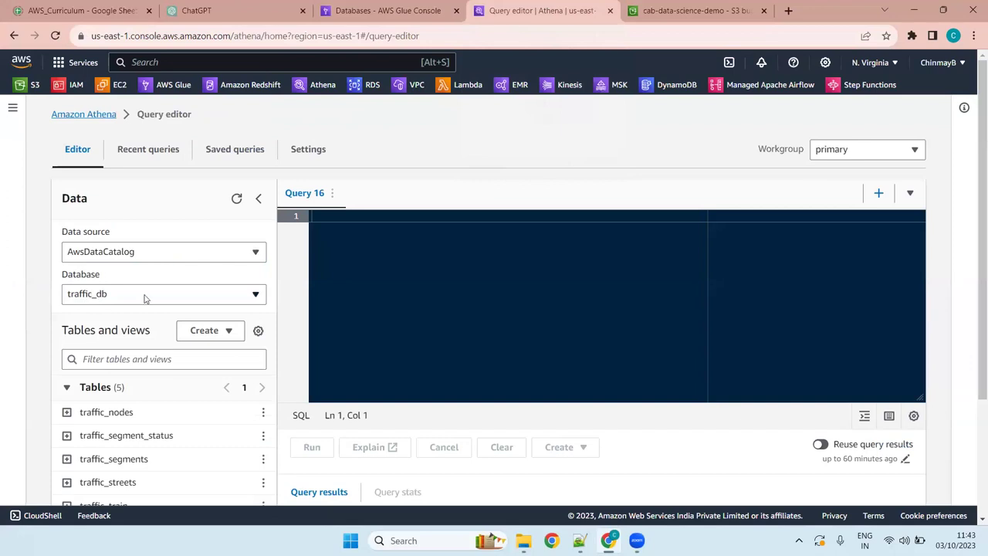
{"action": "left_click", "coordinate": [377, 6]}
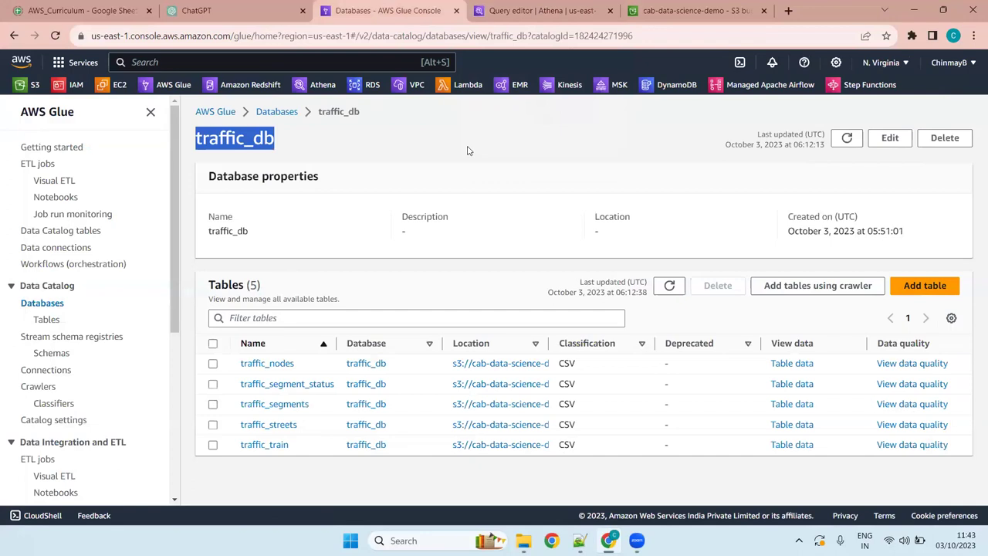
- Return to the Athena query editor, reload its data sources and review the traffic_db tables
{"action": "key", "text": "ctrl+Tab"}
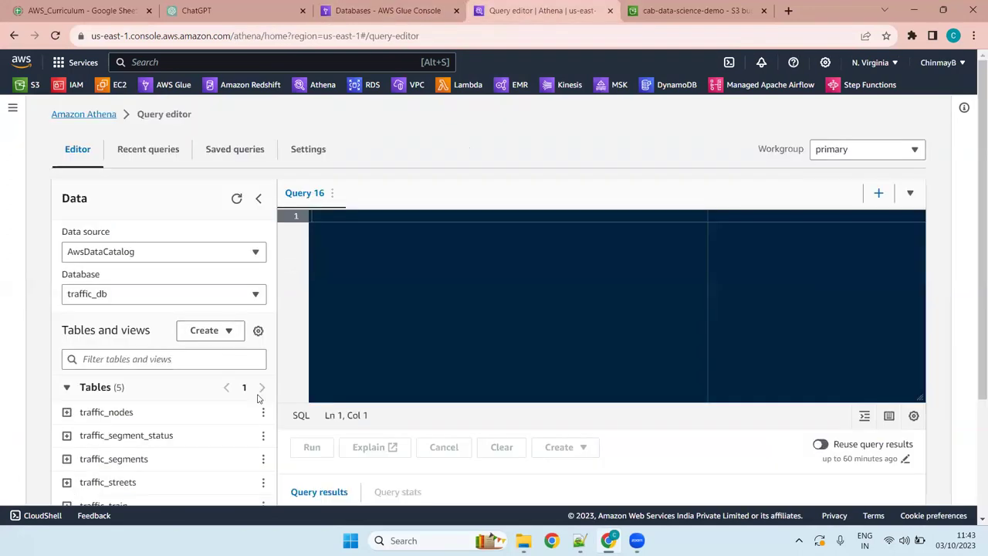
{"action": "scroll", "coordinate": [236, 390], "scroll_direction": "down", "scroll_amount": 3}
{"action": "scroll", "coordinate": [248, 168], "scroll_direction": "up", "scroll_amount": 3}
{"action": "left_click", "coordinate": [237, 199]}
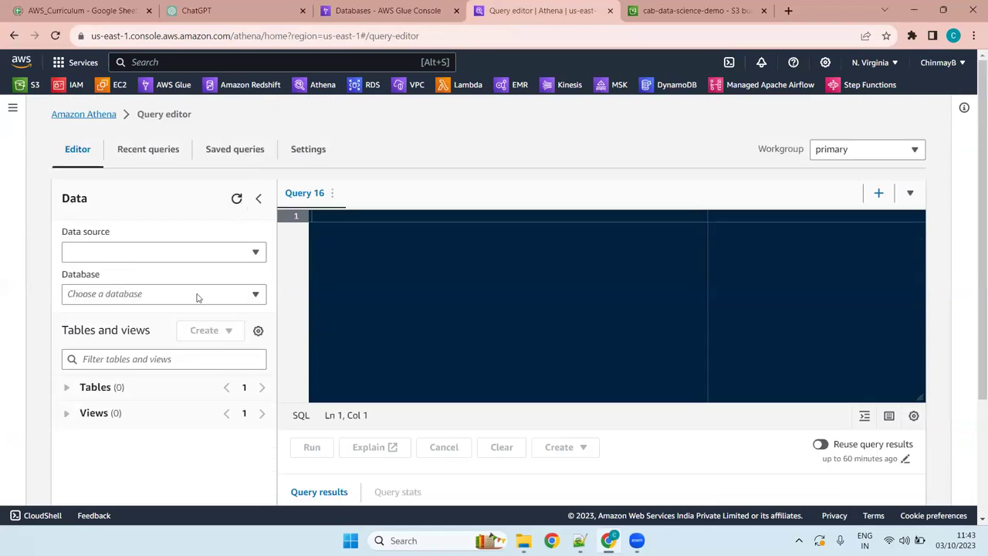
{"action": "scroll", "coordinate": [146, 422], "scroll_direction": "down", "scroll_amount": 2}
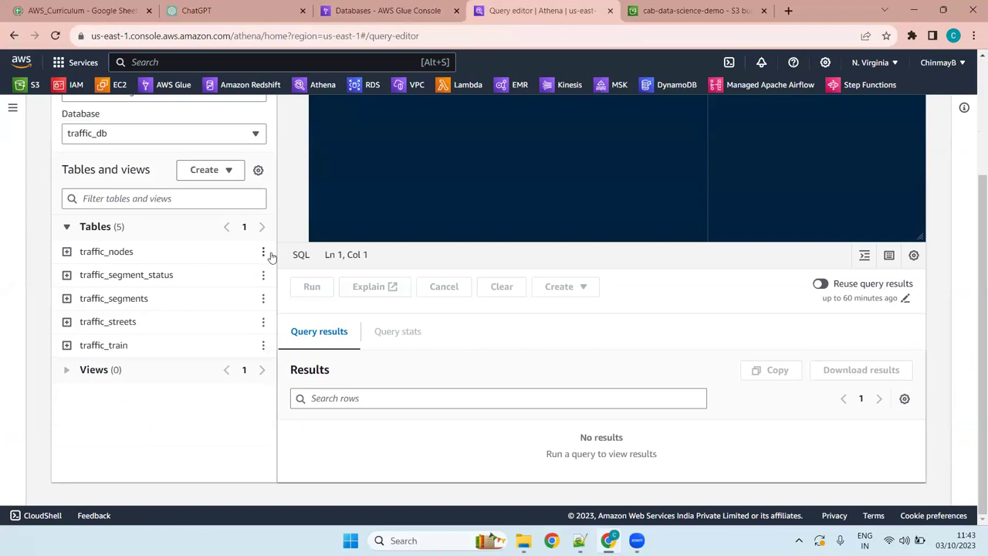
- Preview the traffic_nodes table in Athena and look over the returned rows and generated query
{"action": "left_click", "coordinate": [265, 253]}
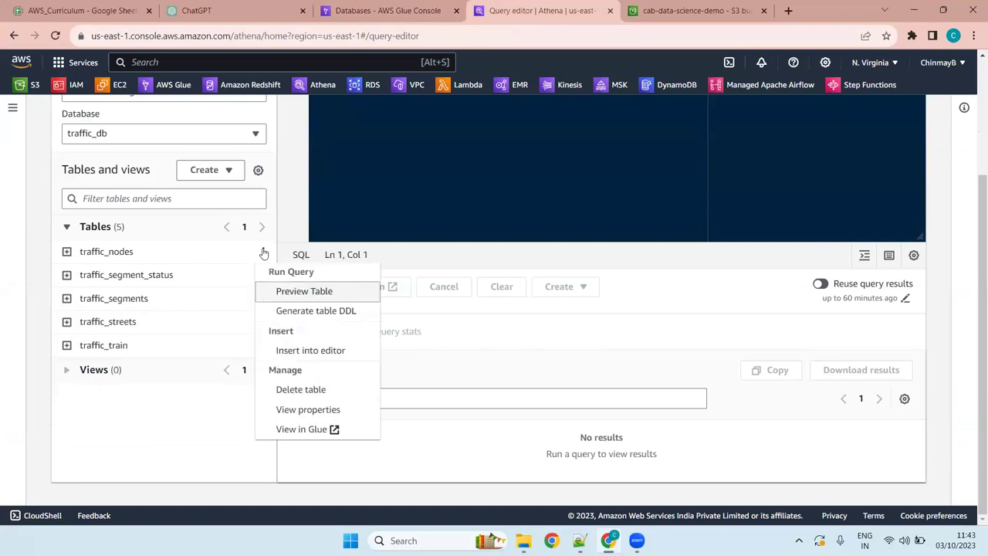
{"action": "left_click", "coordinate": [301, 293]}
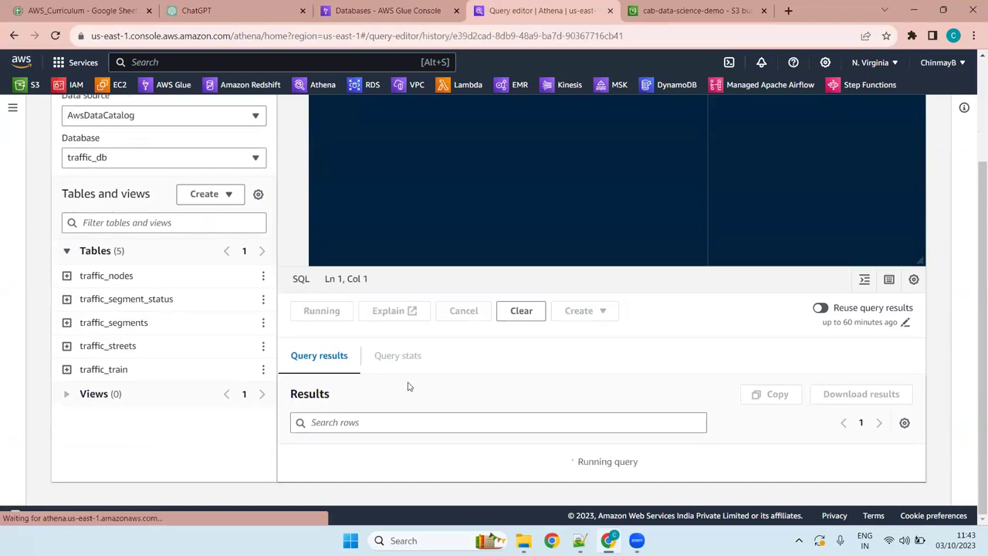
{"action": "scroll", "coordinate": [417, 373], "scroll_direction": "down", "scroll_amount": 4}
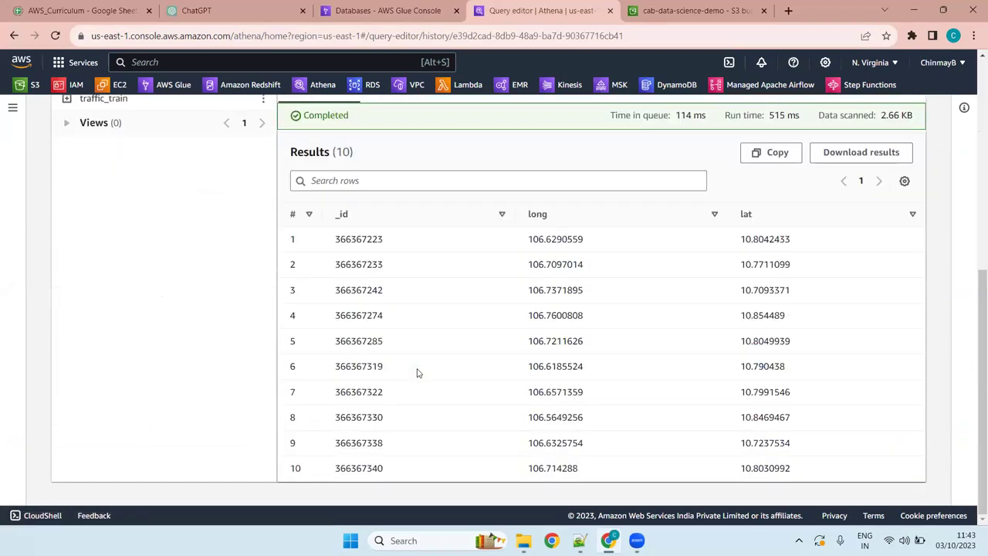
{"action": "scroll", "coordinate": [416, 373], "scroll_direction": "up", "scroll_amount": 5}
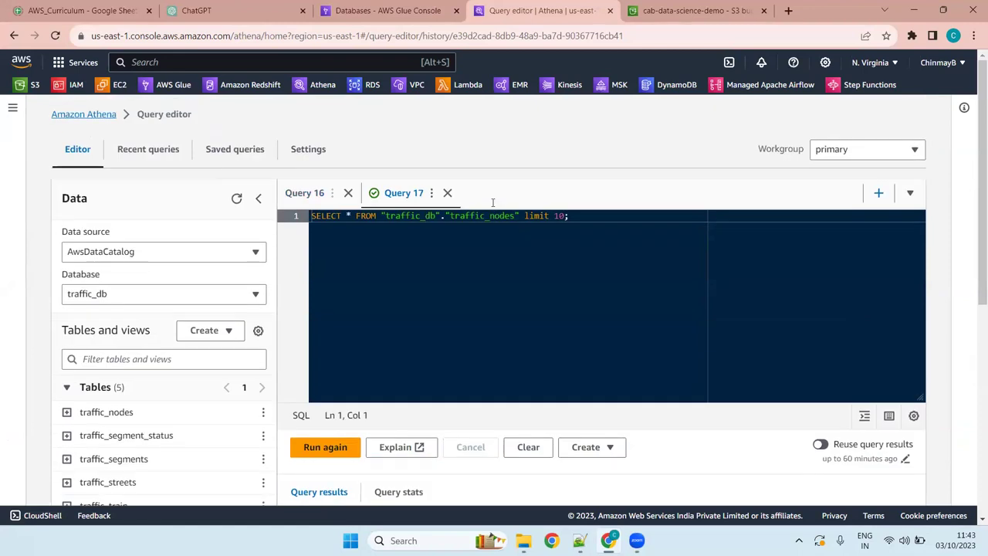
- Close the empty Query 16 and remove the "limit 10" clause from the traffic_nodes query
{"action": "left_click", "coordinate": [348, 193]}
{"action": "left_click", "coordinate": [634, 216]}
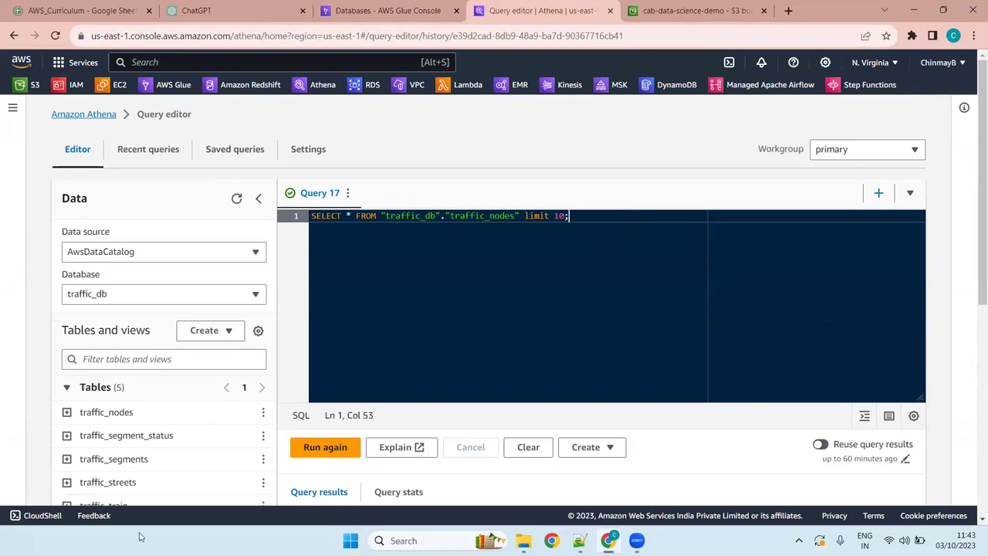
{"action": "scroll", "coordinate": [165, 396], "scroll_direction": "down", "scroll_amount": 4}
{"action": "scroll", "coordinate": [167, 397], "scroll_direction": "up", "scroll_amount": 4}
{"action": "scroll", "coordinate": [167, 396], "scroll_direction": "down", "scroll_amount": 4}
{"action": "scroll", "coordinate": [168, 397], "scroll_direction": "up", "scroll_amount": 4}
{"action": "key", "text": "BackSpace"}
{"action": "key", "text": "BackSpace"}
{"action": "key", "text": "BackSpace"}
{"action": "key", "text": "BackSpace"}
{"action": "key", "text": "BackSpace"}
{"action": "key", "text": "BackSpace"}
{"action": "key", "text": "BackSpace"}
{"action": "key", "text": "BackSpace"}
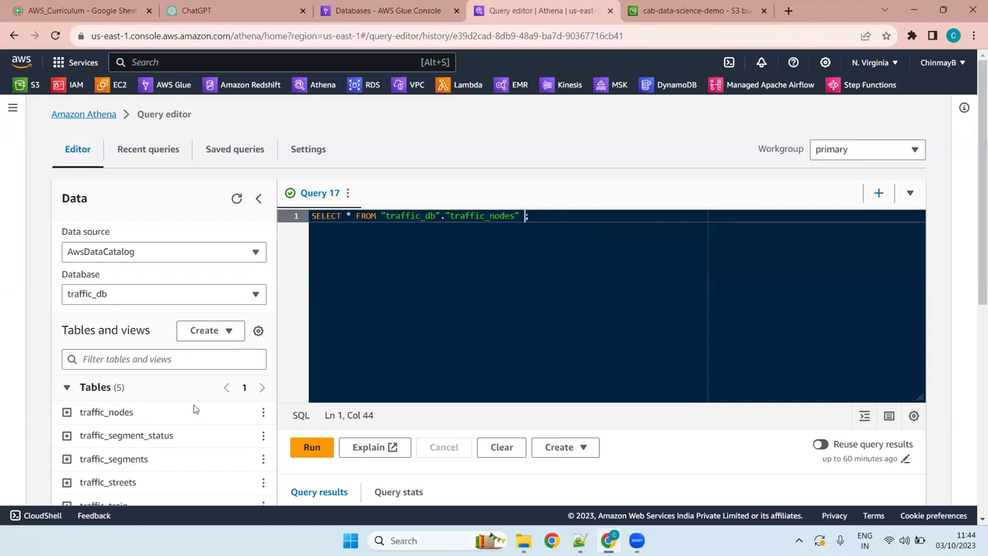
- Preview the traffic_train table and examine all of its result columns and the generated query
{"action": "scroll", "coordinate": [195, 409], "scroll_direction": "down", "scroll_amount": 1}
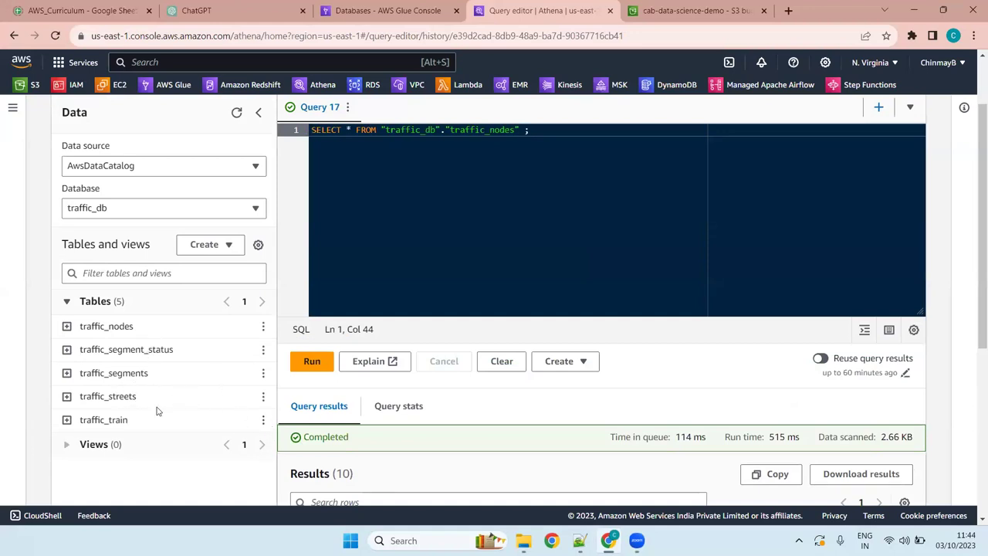
{"action": "left_click", "coordinate": [263, 420]}
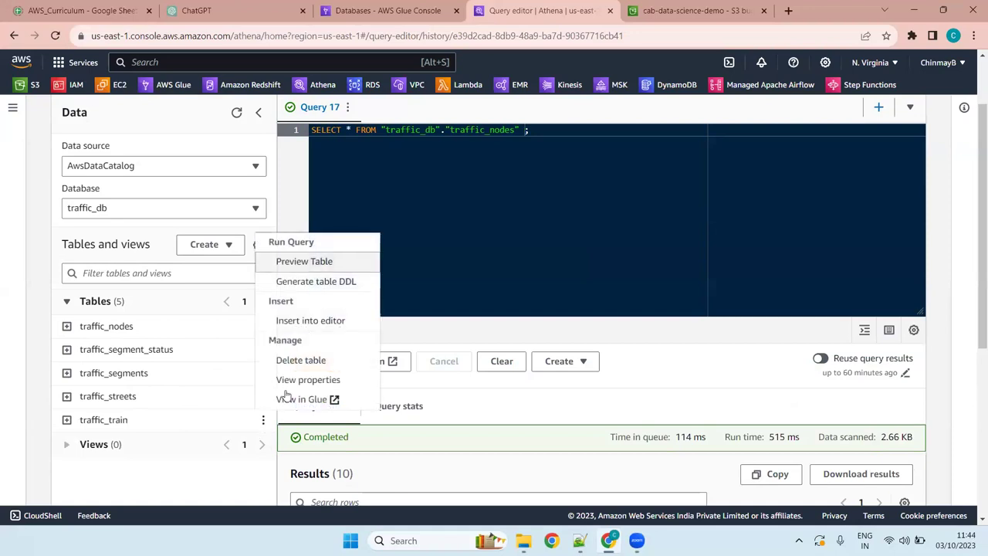
{"action": "left_click", "coordinate": [327, 257]}
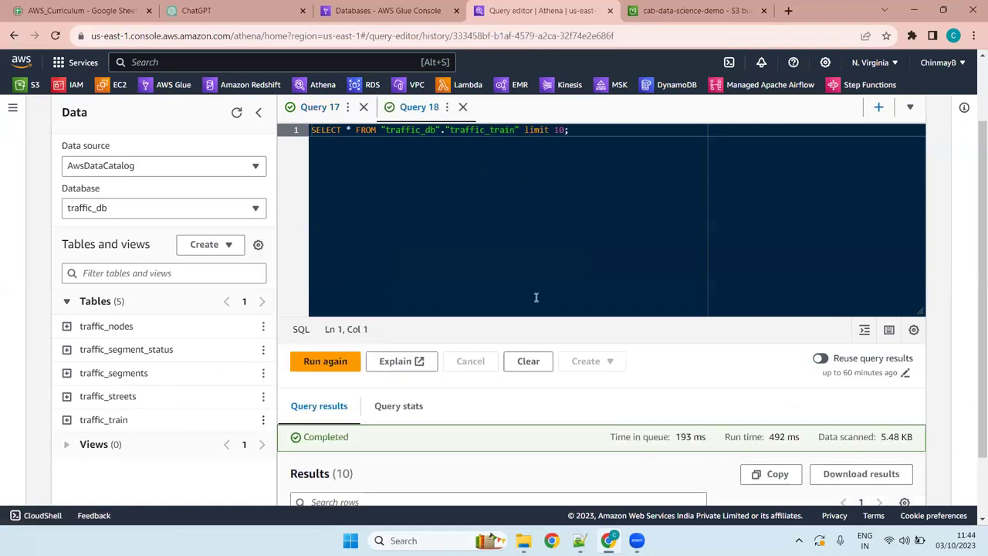
{"action": "scroll", "coordinate": [540, 318], "scroll_direction": "down", "scroll_amount": 1}
{"action": "scroll", "coordinate": [540, 319], "scroll_direction": "down", "scroll_amount": 3}
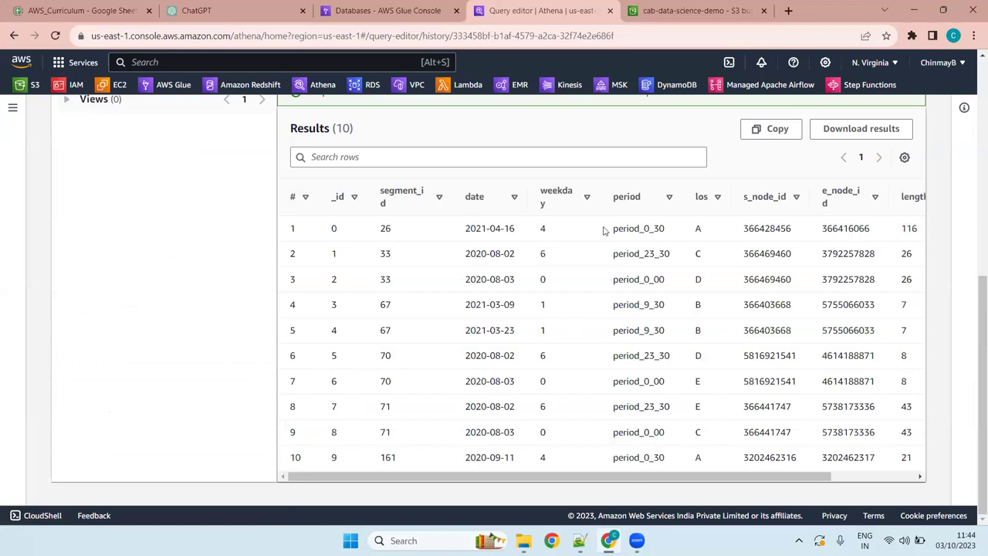
{"action": "left_click_drag", "start_coordinate": [578, 480], "coordinate": [778, 500]}
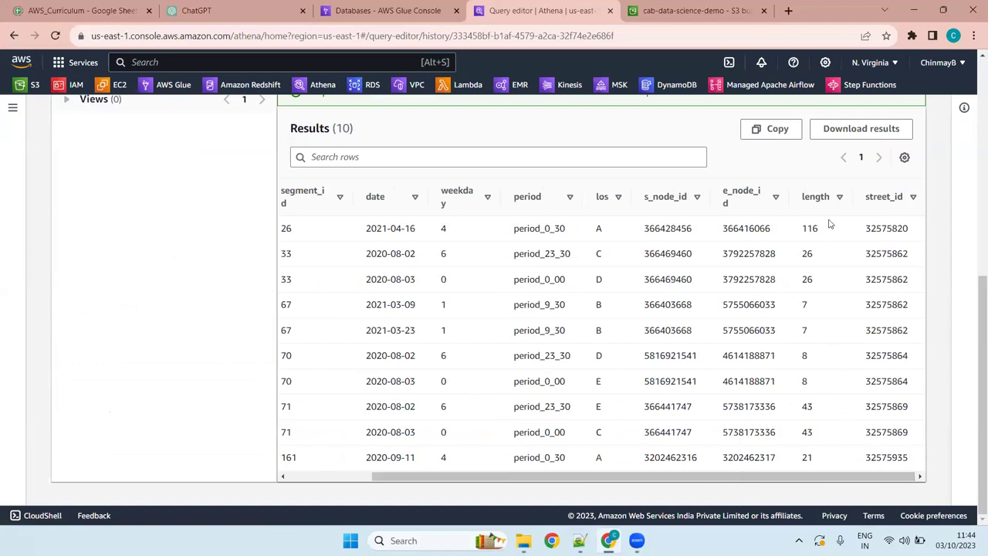
{"action": "left_click_drag", "start_coordinate": [819, 478], "coordinate": [607, 467]}
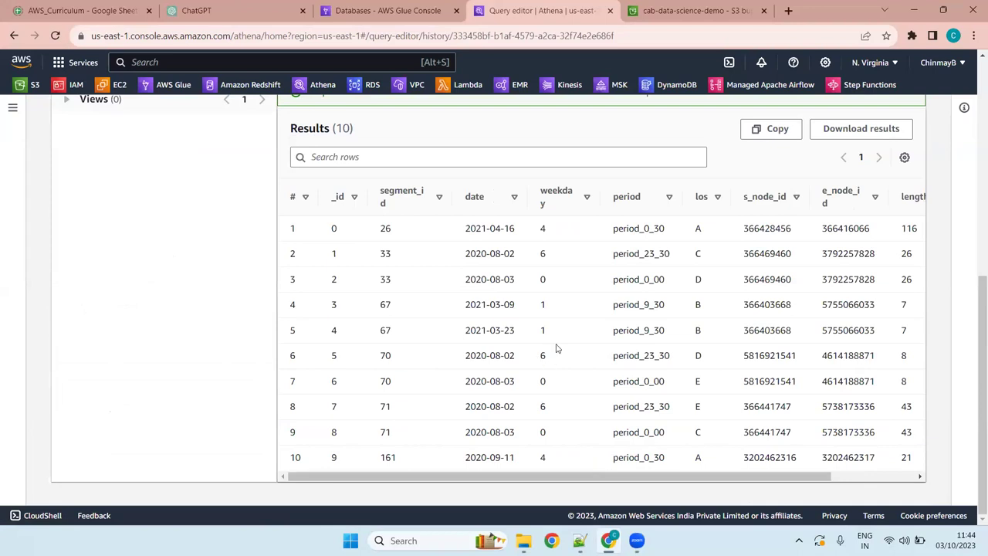
{"action": "scroll", "coordinate": [555, 349], "scroll_direction": "up", "scroll_amount": 5}
{"action": "left_click", "coordinate": [601, 223]}
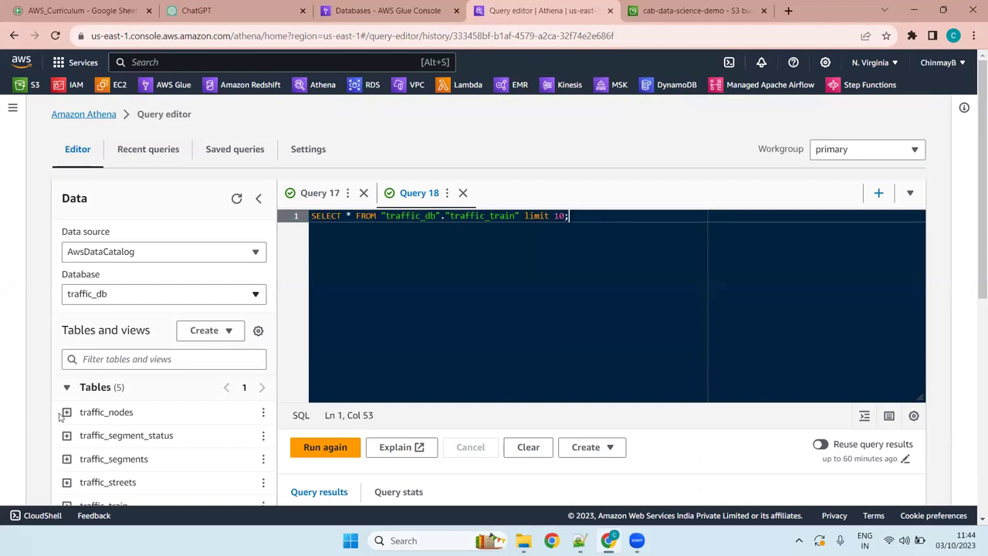
- Open Athena's notebook editor and bring up the form for creating a Spark workgroup
{"action": "left_click", "coordinate": [13, 110]}
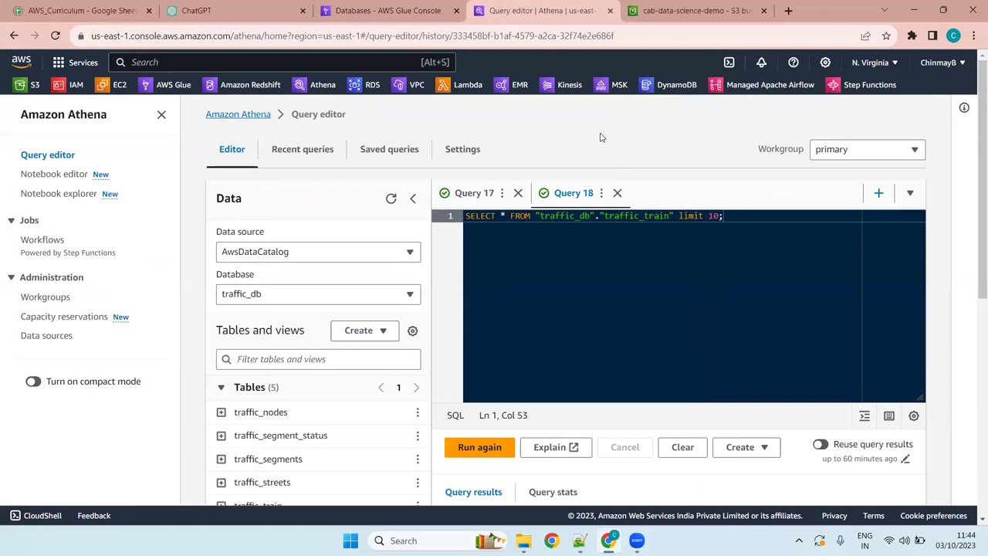
{"action": "left_click", "coordinate": [70, 176]}
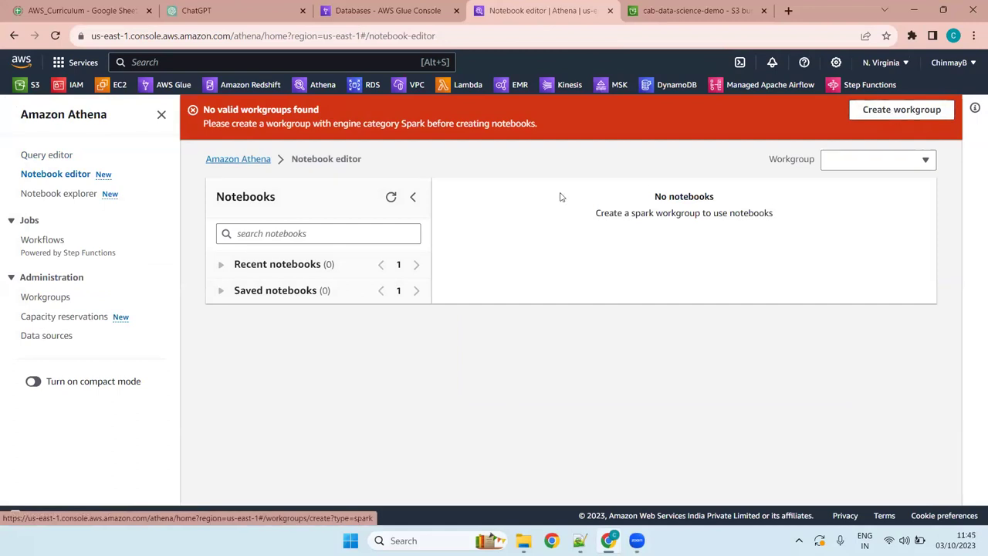
{"action": "left_click", "coordinate": [900, 110]}
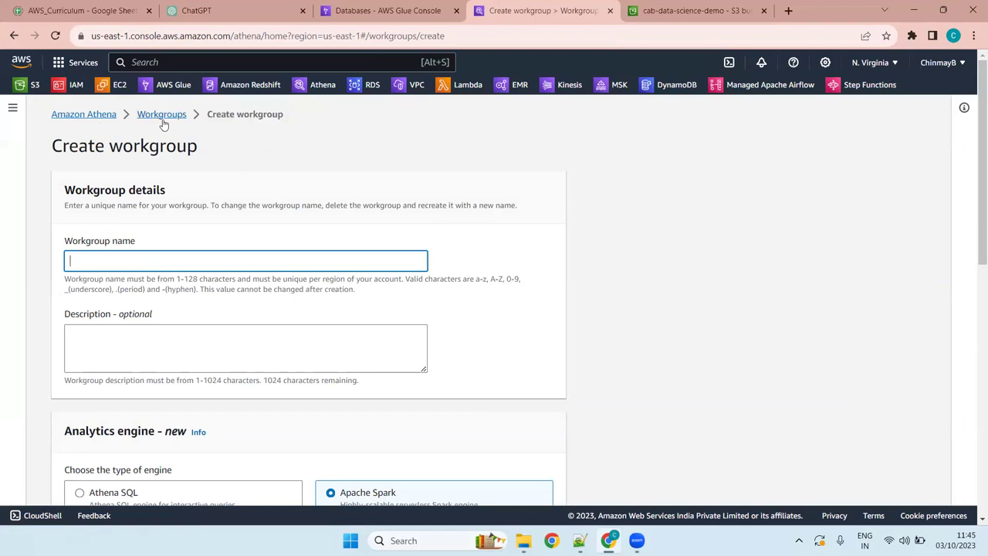
- Leave the Athena workgroup form and switch to the ETL jobs page of AWS Glue
{"action": "left_click", "coordinate": [95, 116]}
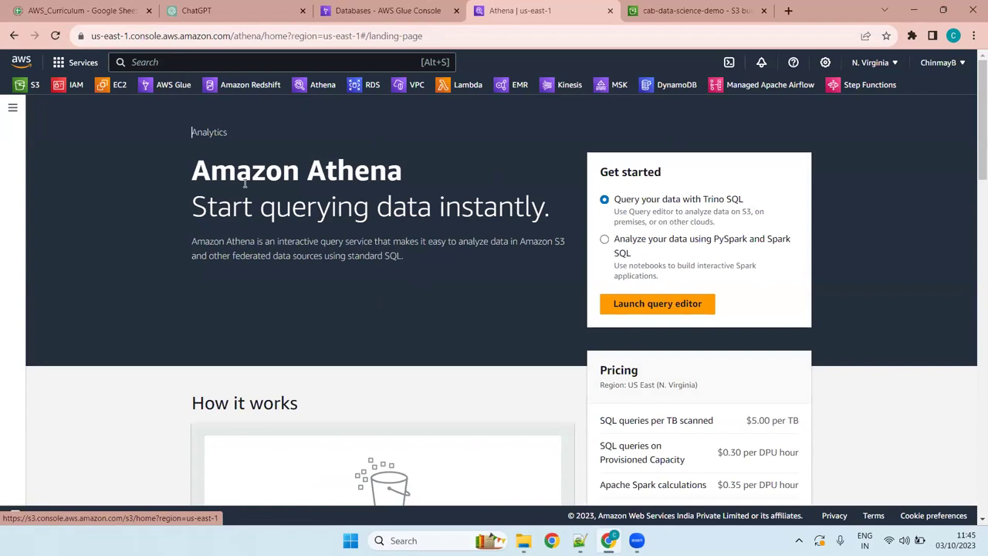
{"action": "left_click", "coordinate": [391, 5]}
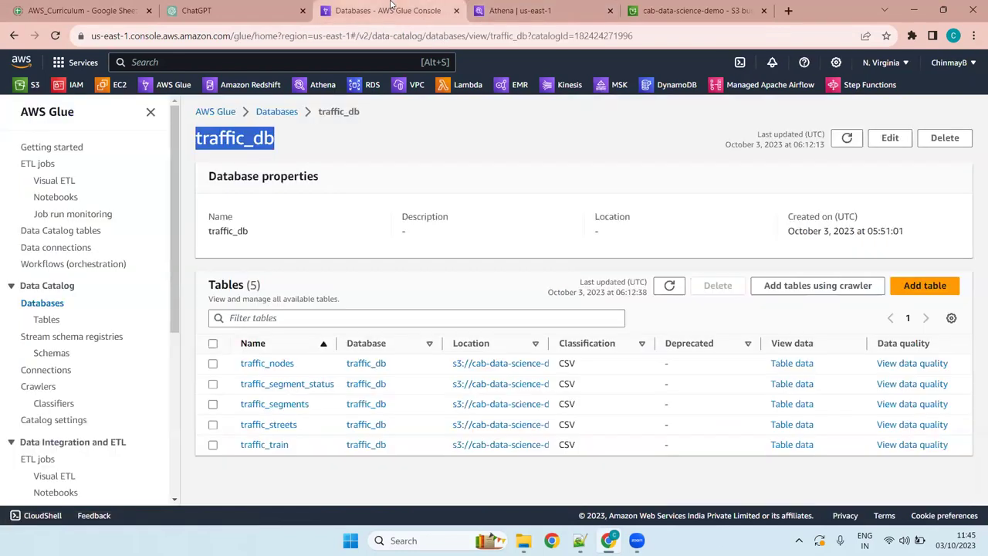
{"action": "left_click", "coordinate": [378, 177]}
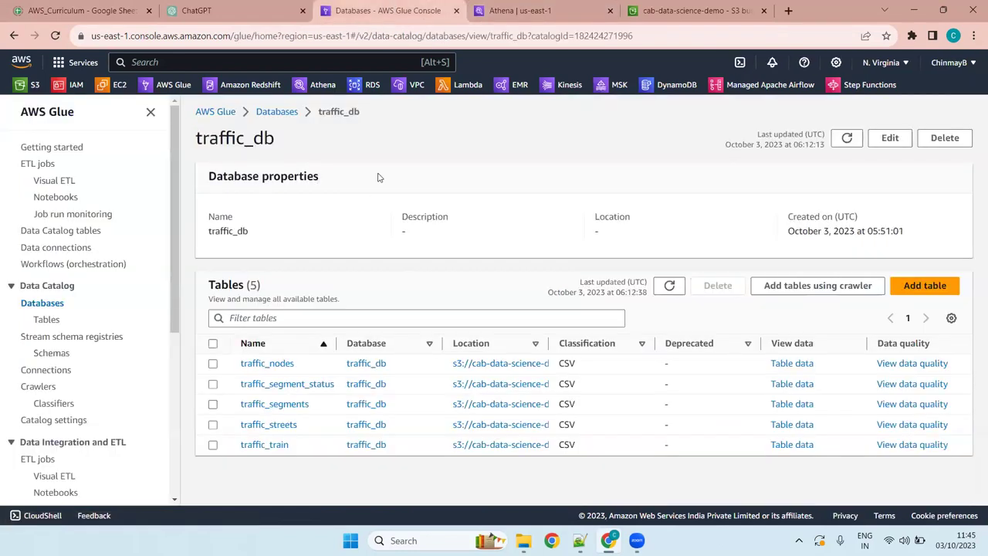
{"action": "left_click", "coordinate": [35, 165]}
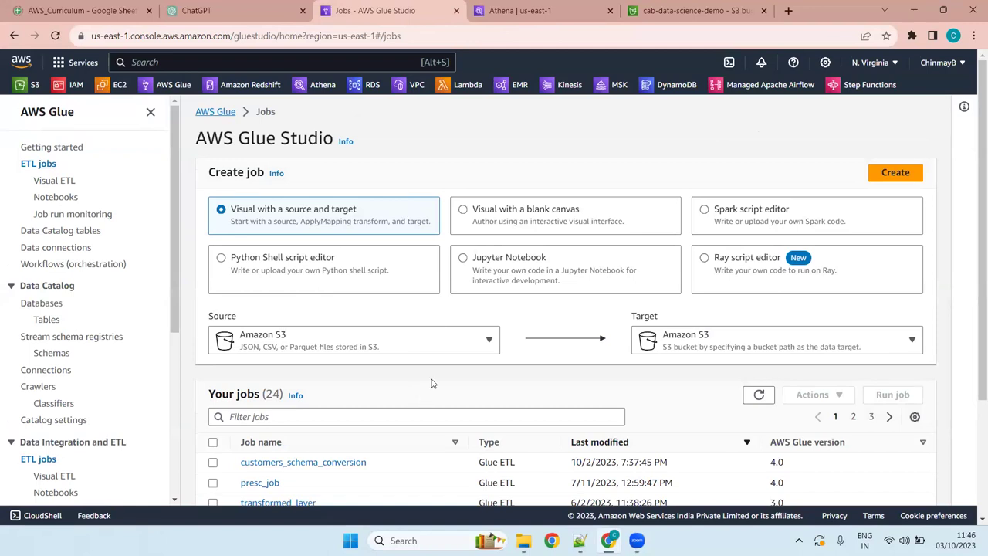
- Create a visual ETL job with AWS Glue Data Catalog as the source and Amazon S3 as the target
{"action": "left_click", "coordinate": [403, 339]}
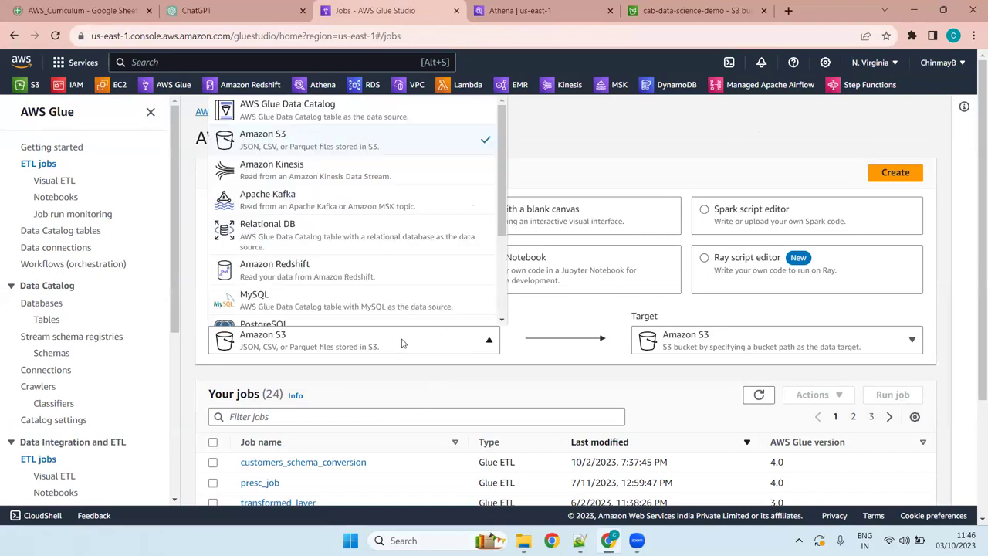
{"action": "left_click", "coordinate": [309, 108]}
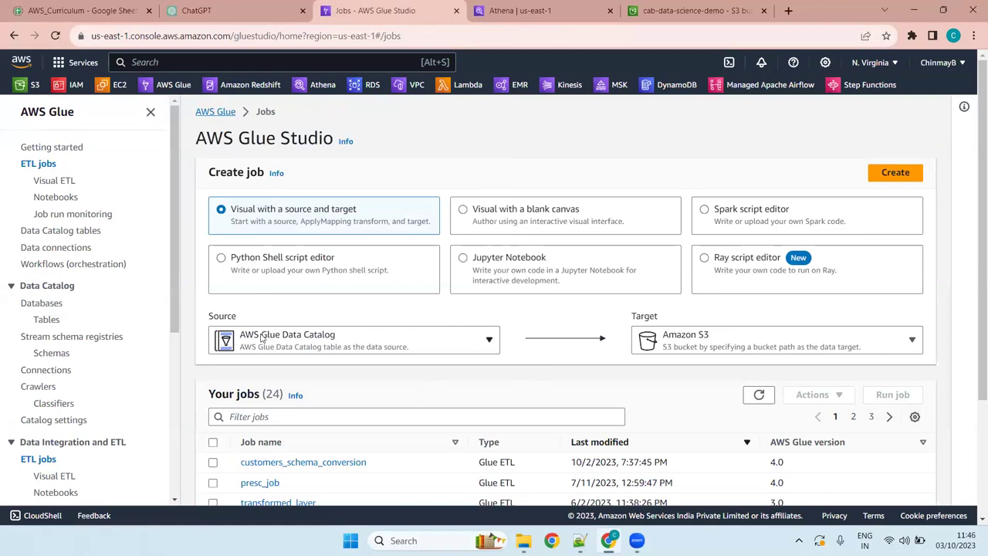
{"action": "left_click", "coordinate": [899, 173]}
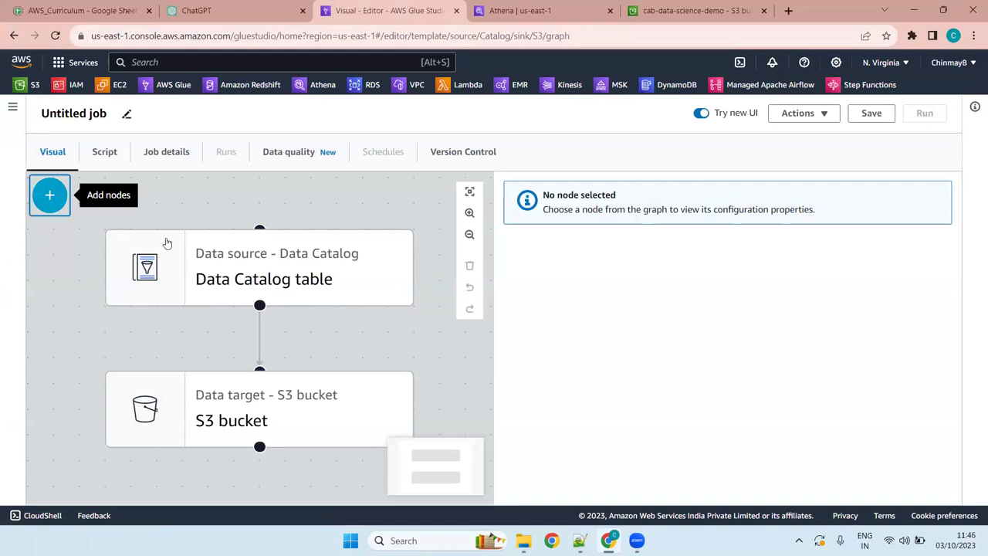
- Add a SQL Query transform node to the job graph and close the node list
{"action": "left_click", "coordinate": [53, 198]}
{"action": "left_click", "coordinate": [137, 253]}
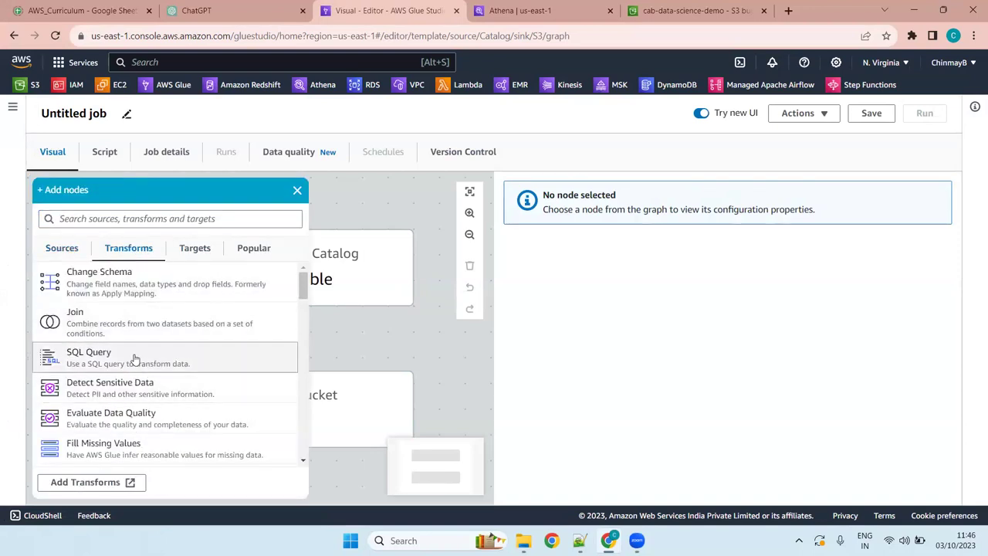
{"action": "left_click", "coordinate": [135, 357]}
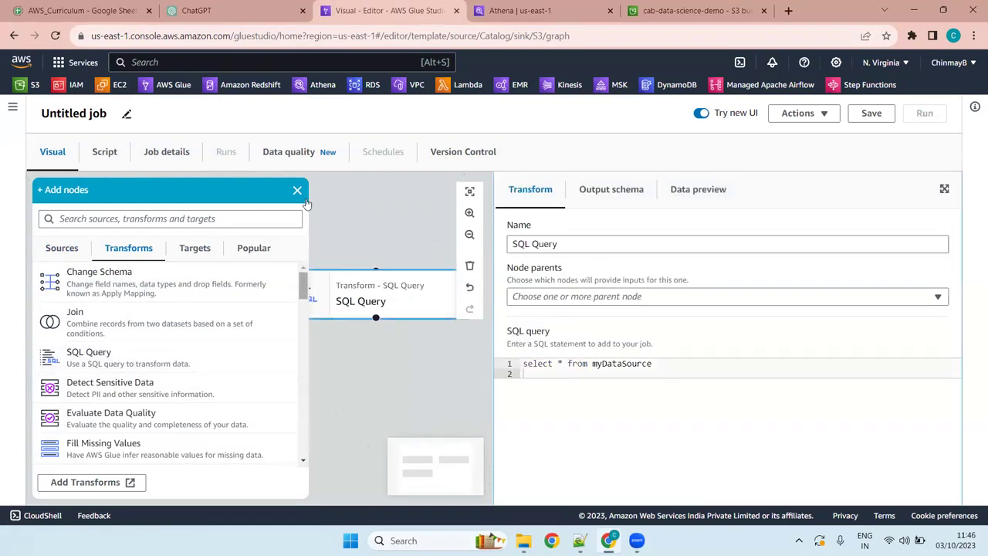
{"action": "left_click", "coordinate": [297, 191]}
- Make the Data Catalog table the parent of the SQL Query node and review its input alias and SQL statement
{"action": "left_click", "coordinate": [165, 299]}
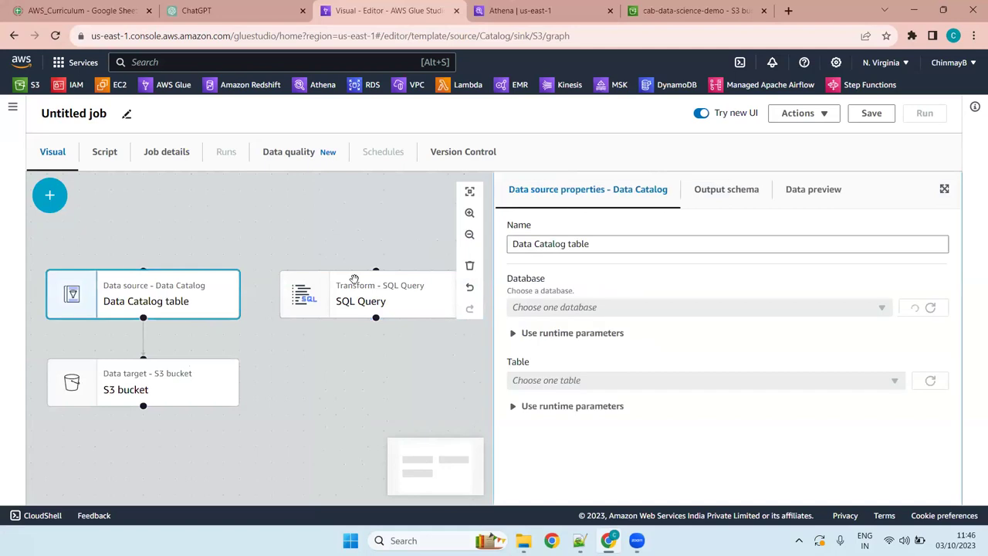
{"action": "left_click", "coordinate": [452, 347]}
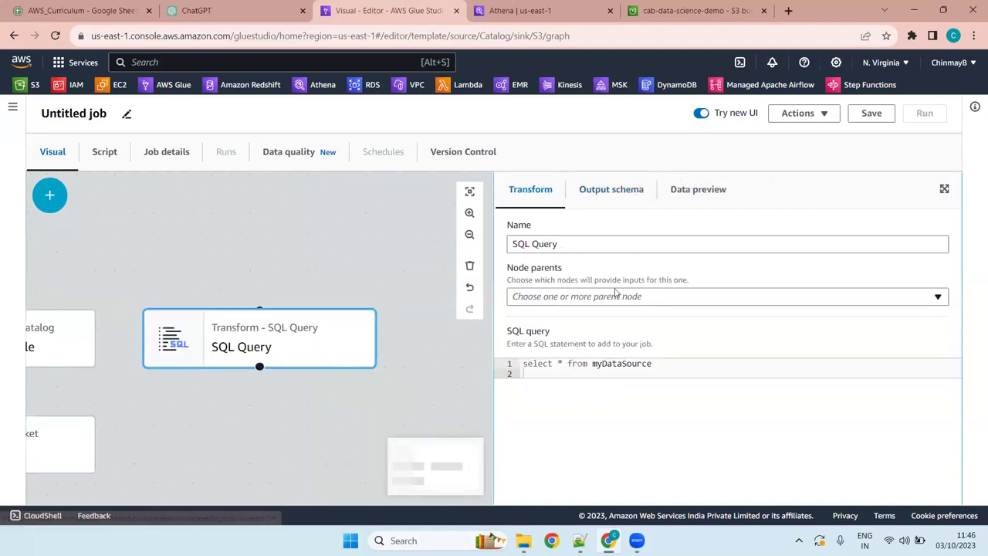
{"action": "left_click", "coordinate": [603, 299]}
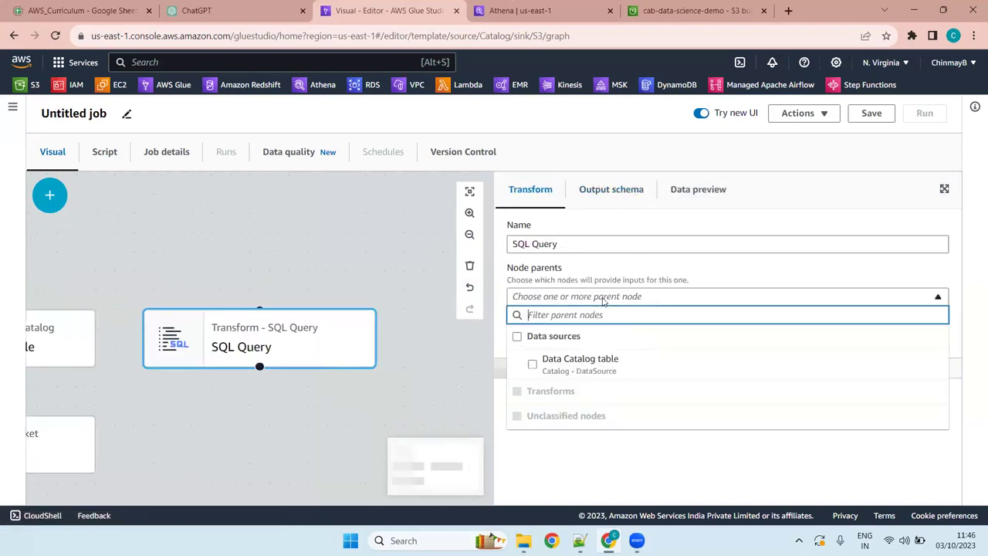
{"action": "left_click", "coordinate": [567, 368]}
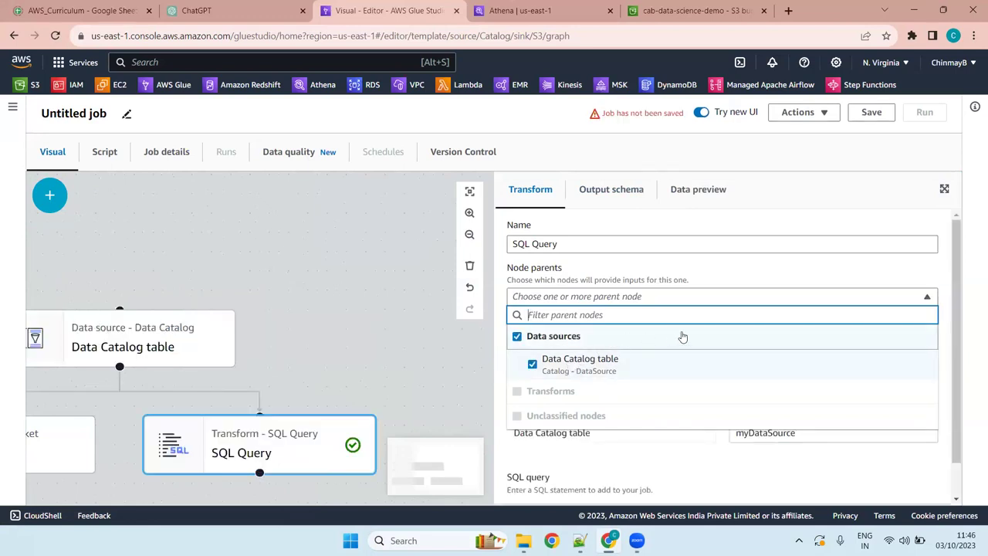
{"action": "left_click", "coordinate": [731, 298]}
{"action": "left_click", "coordinate": [586, 243]}
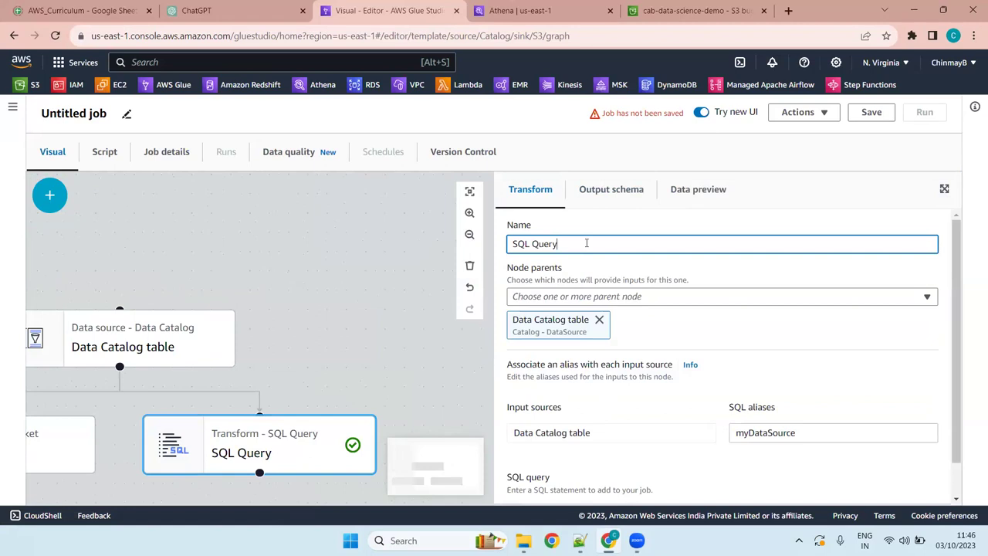
{"action": "scroll", "coordinate": [630, 274], "scroll_direction": "down", "scroll_amount": 1}
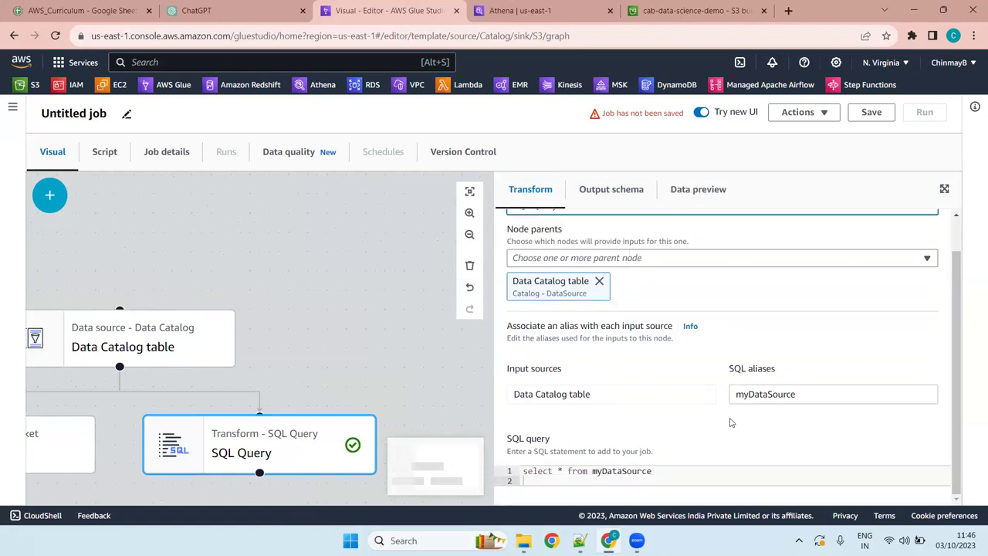
{"action": "left_click", "coordinate": [679, 472]}
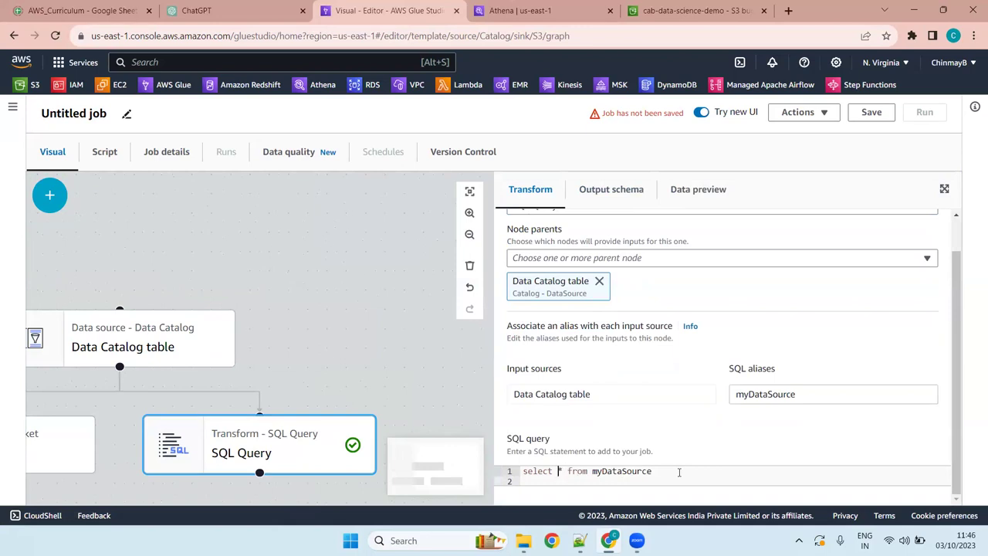
- Replace the S3 bucket target's parent node, Data Catalog table, with the SQL Query transform
{"action": "scroll", "coordinate": [679, 472], "scroll_direction": "up", "scroll_amount": 1}
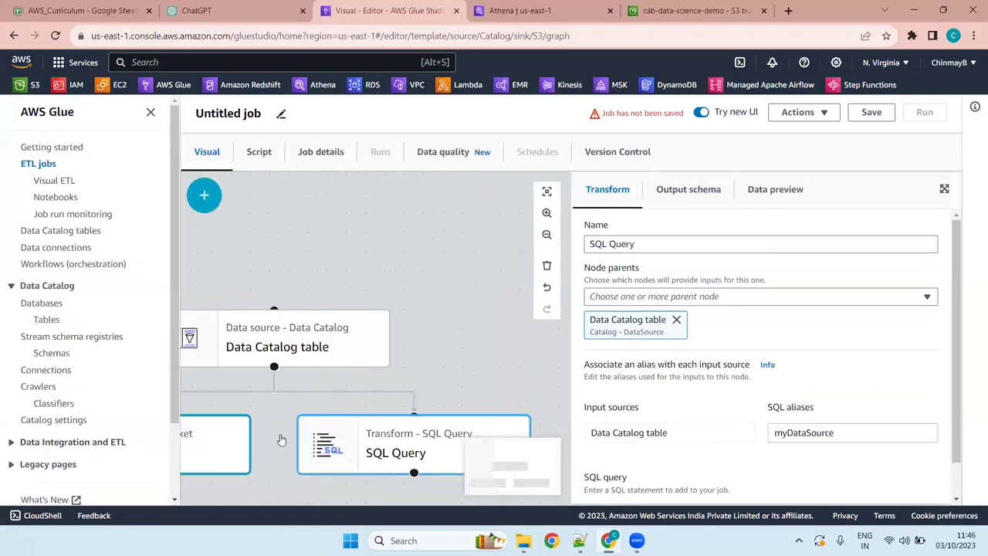
{"action": "left_click", "coordinate": [676, 319]}
{"action": "left_click", "coordinate": [700, 298]}
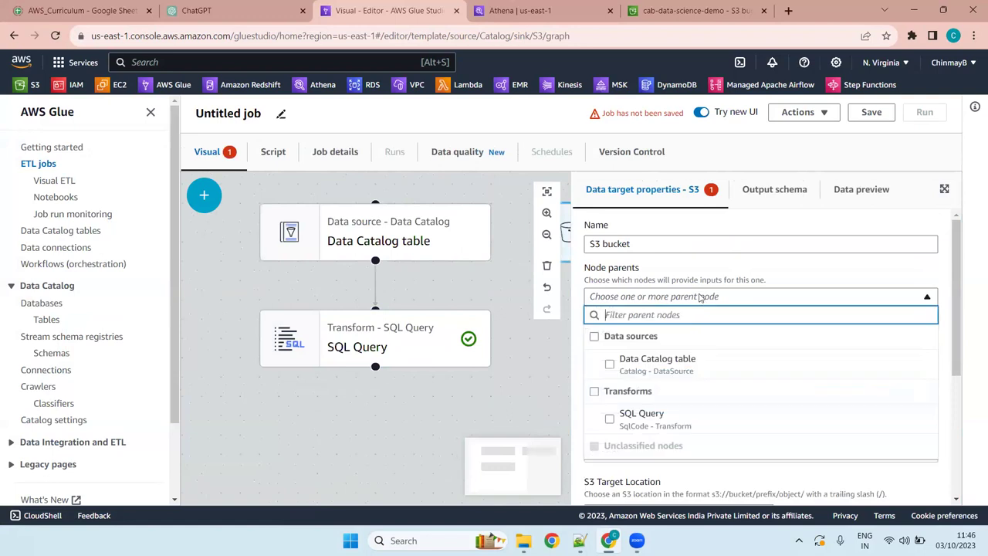
{"action": "left_click", "coordinate": [689, 415]}
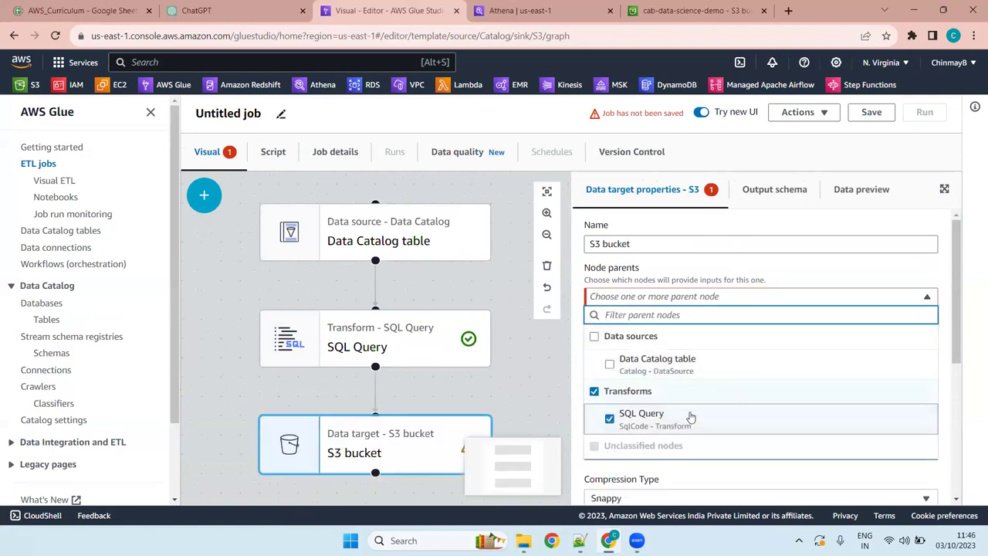
{"action": "left_click", "coordinate": [716, 299]}
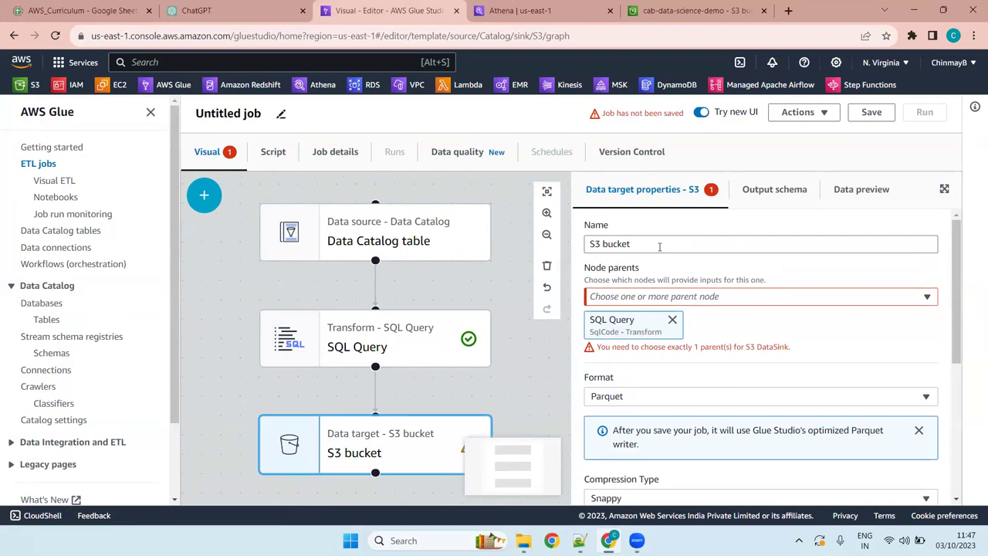
- Rename the S3 bucket target node as Query_Result
{"action": "key", "text": "shift+Tab"}
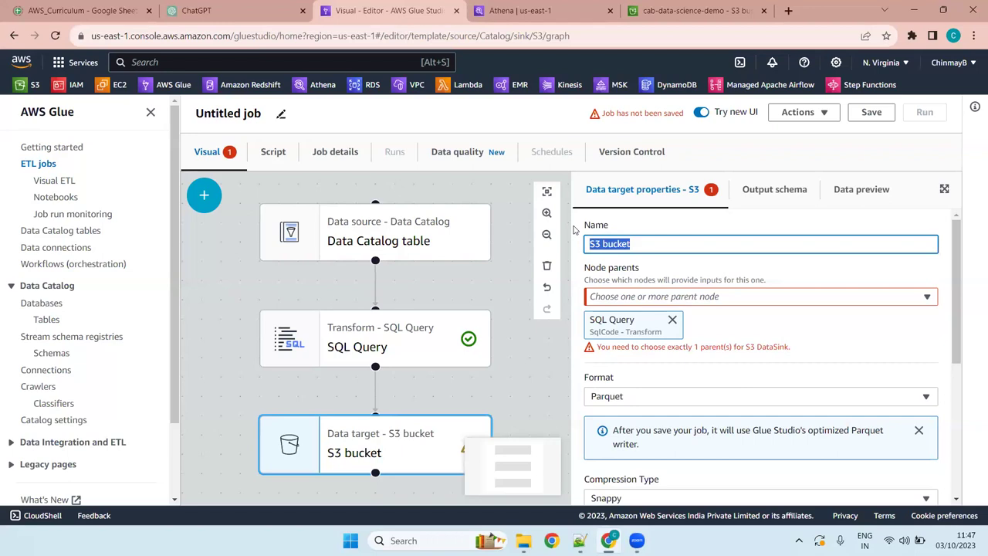
{"action": "type", "text": "Qu"}
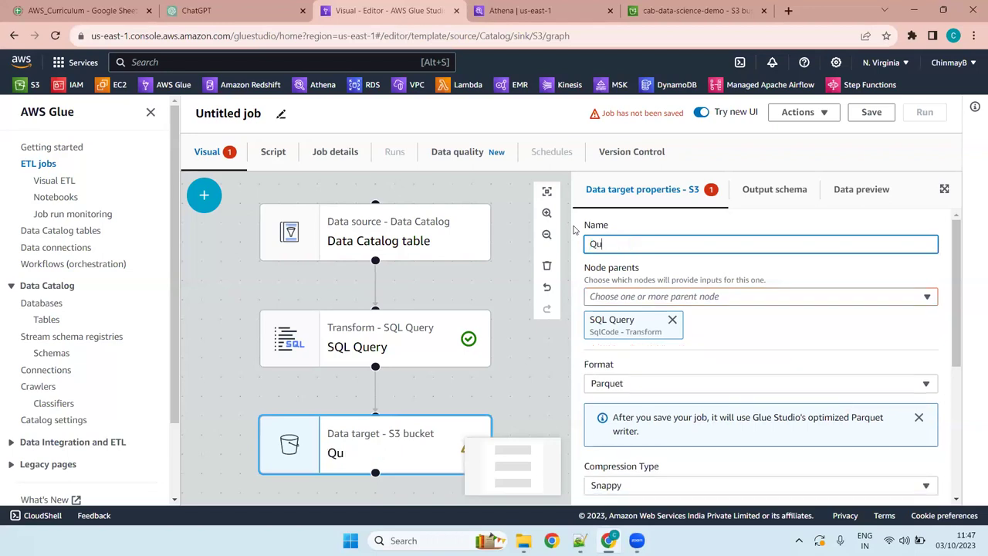
{"action": "type", "text": "ery_Result"}
{"action": "left_click_drag", "start_coordinate": [955, 247], "coordinate": [973, 342]}
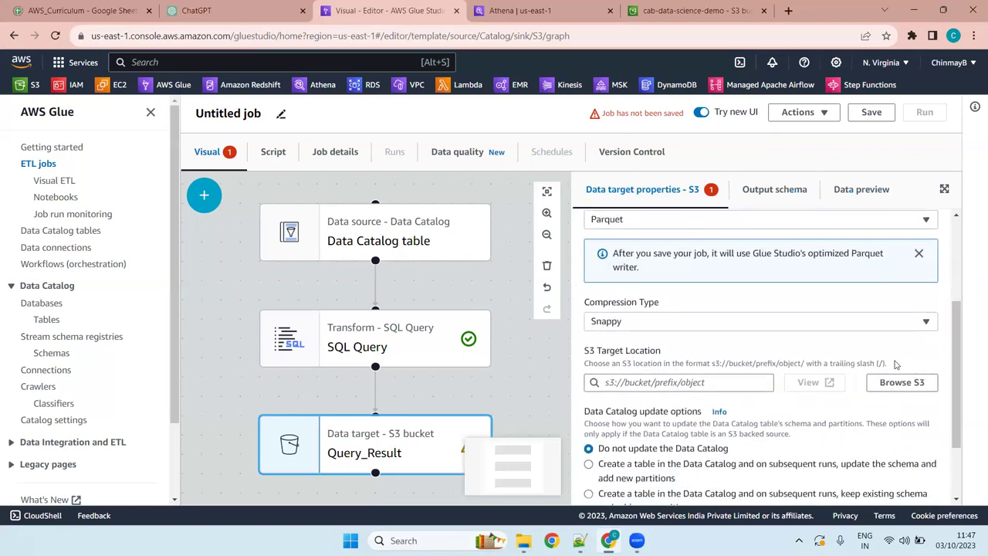
{"action": "left_click", "coordinate": [897, 389]}
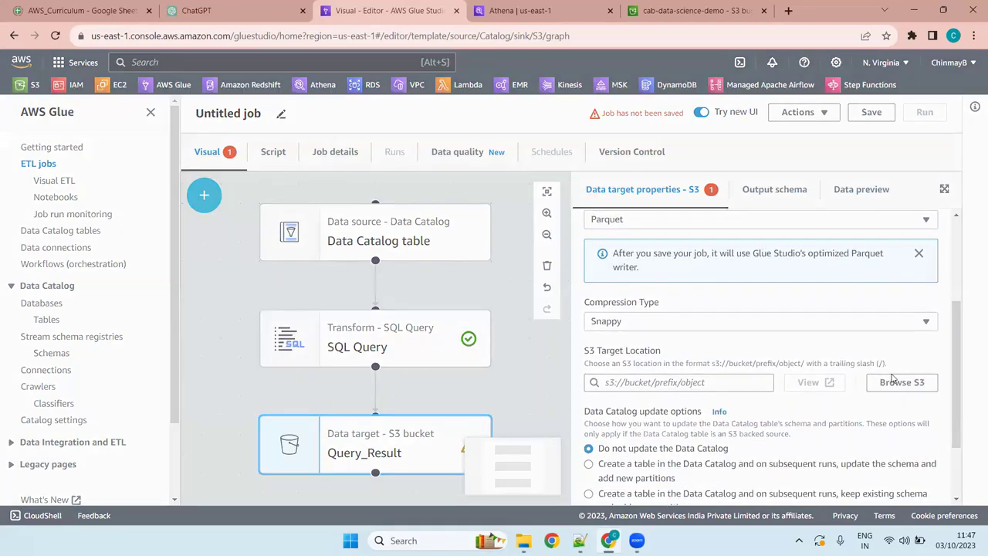
{"action": "left_click", "coordinate": [930, 114]}
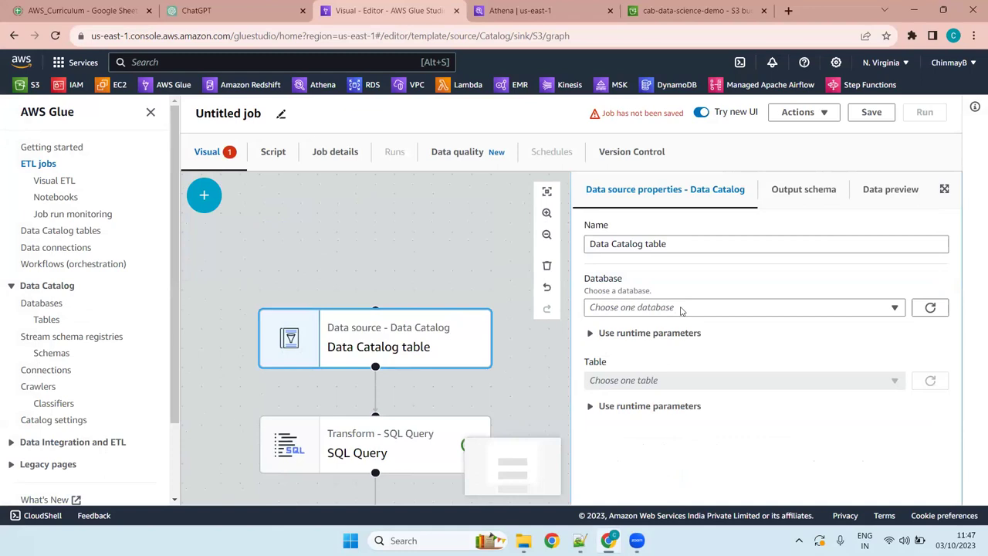
- Set the Data Catalog source node's database to traffic_db and open the choice of its tables
{"action": "left_click", "coordinate": [680, 307]}
{"action": "scroll", "coordinate": [695, 419], "scroll_direction": "down", "scroll_amount": 5}
{"action": "scroll", "coordinate": [694, 421], "scroll_direction": "down", "scroll_amount": 2}
{"action": "left_click", "coordinate": [675, 446]}
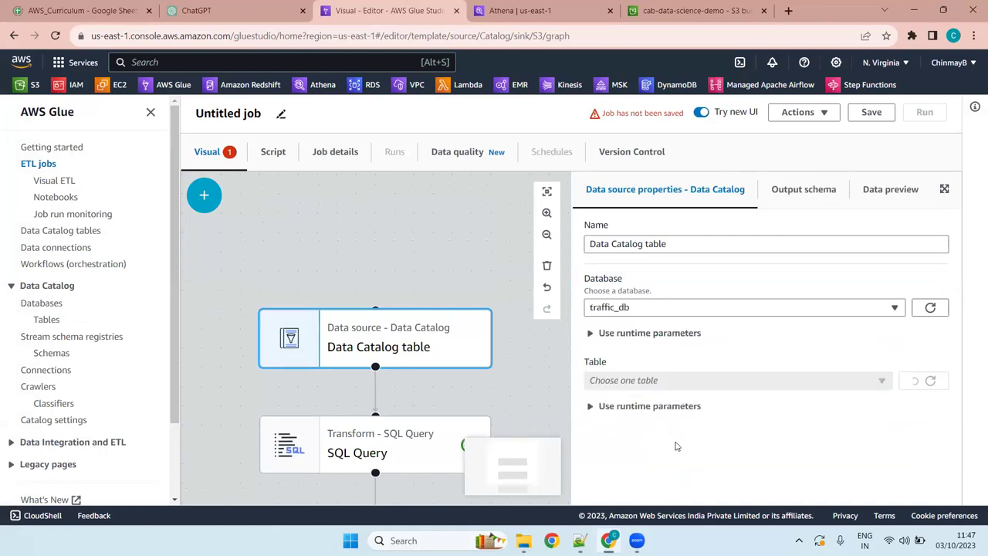
{"action": "left_click", "coordinate": [746, 390]}
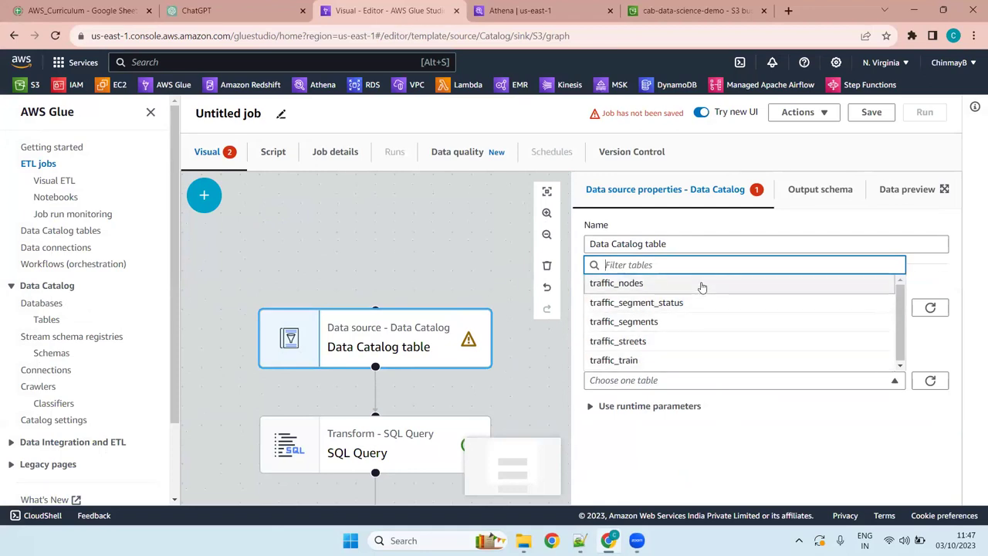
- Choose traffic_train as the table for the Data Catalog table source
{"action": "left_click", "coordinate": [709, 362]}
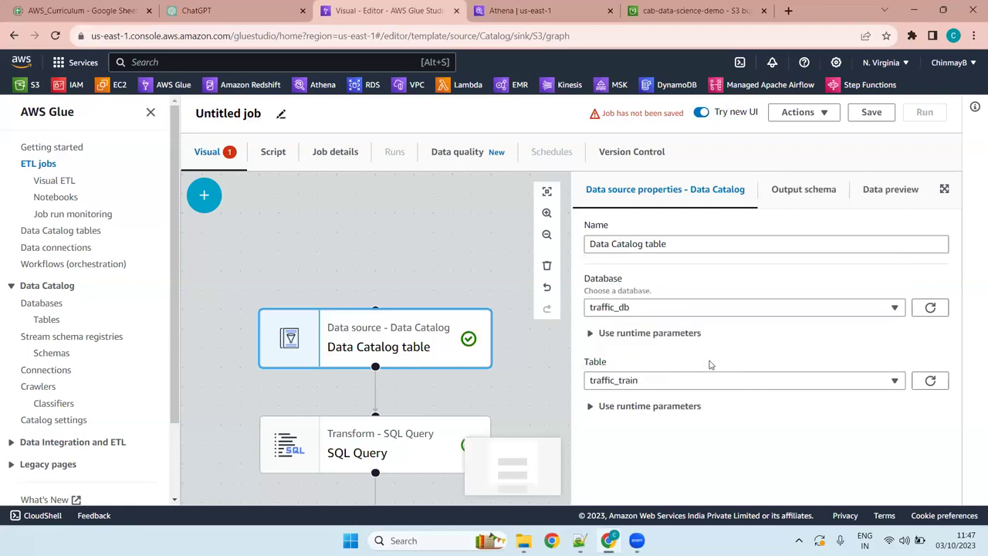
{"action": "left_click", "coordinate": [671, 409]}
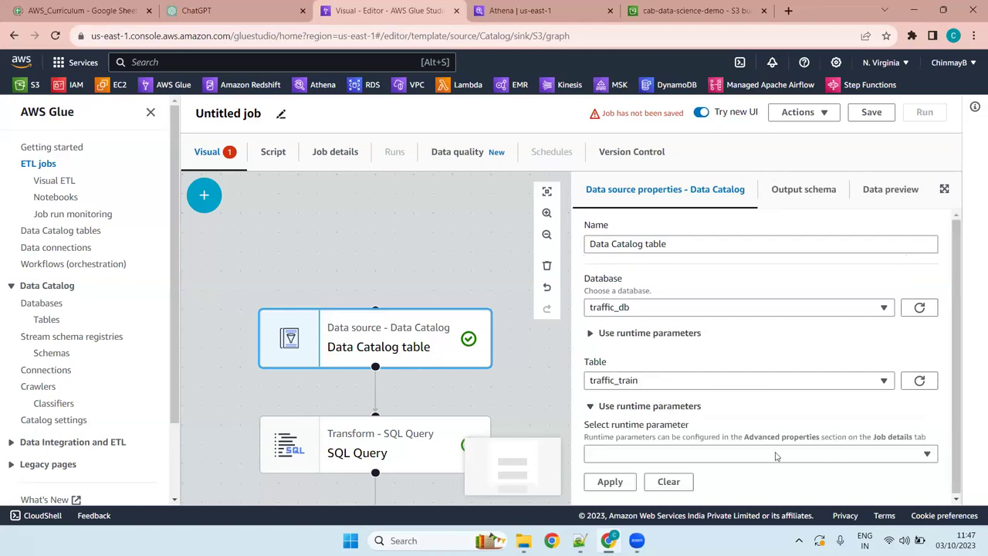
{"action": "left_click", "coordinate": [660, 409]}
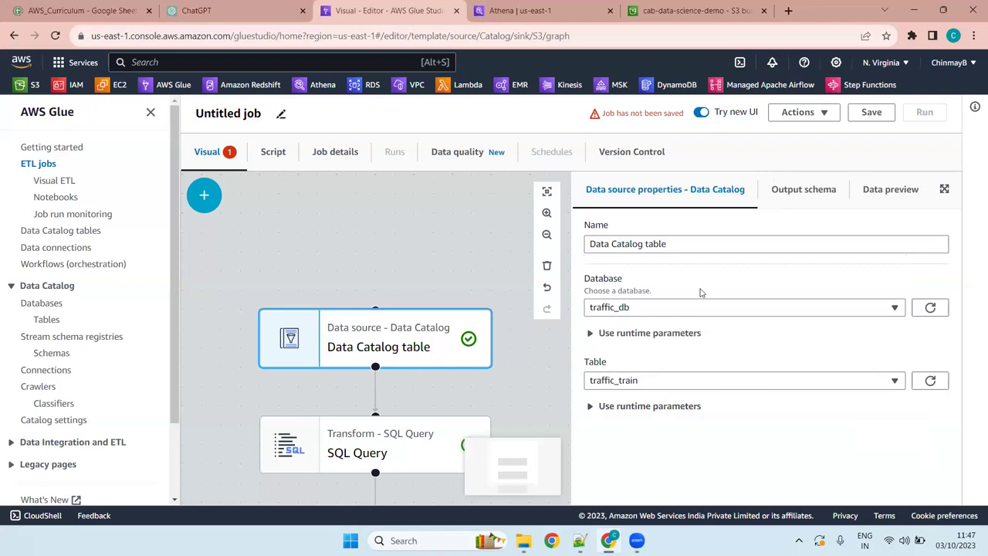
- Examine the output schema of the traffic_train source and the list of transform nodes that can be added
{"action": "left_click", "coordinate": [817, 192]}
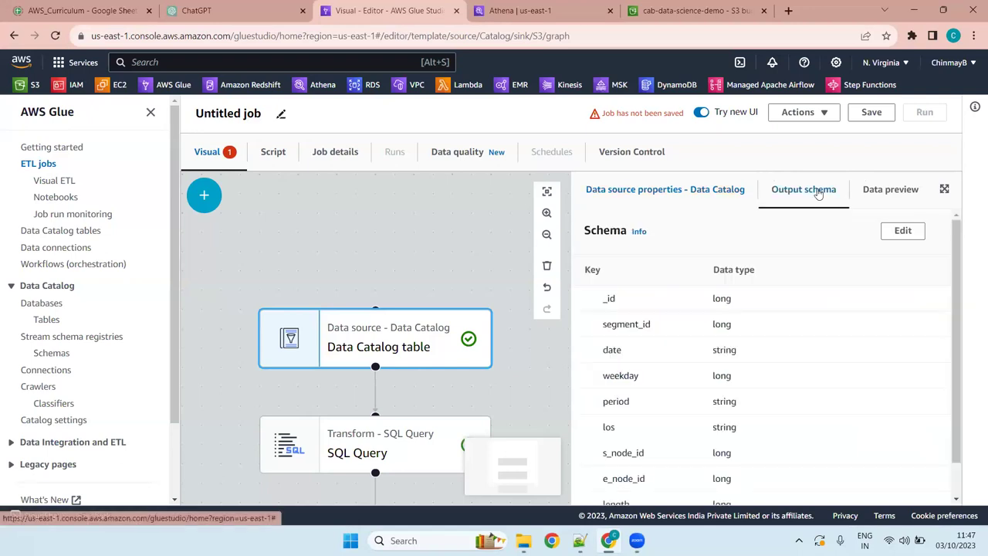
{"action": "scroll", "coordinate": [622, 343], "scroll_direction": "down", "scroll_amount": 1}
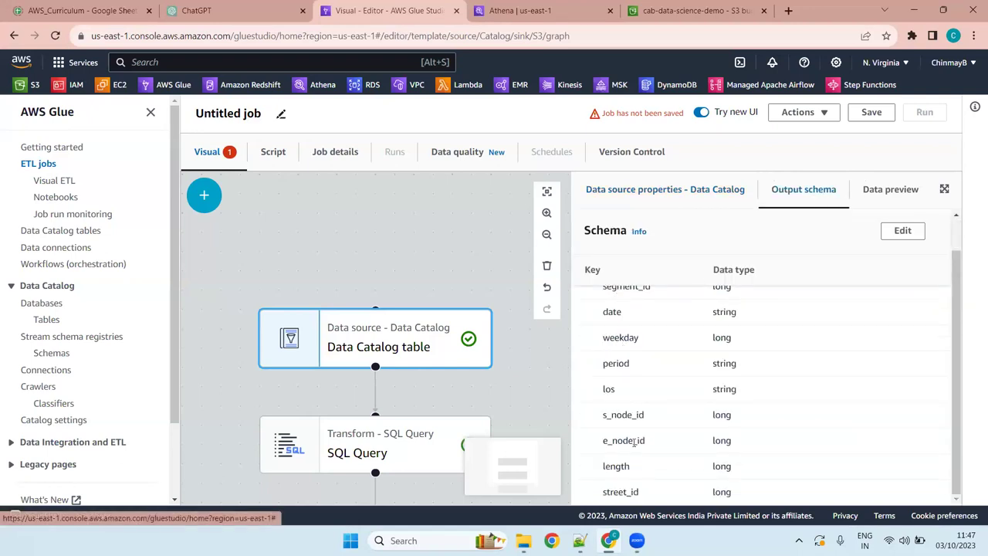
{"action": "scroll", "coordinate": [679, 474], "scroll_direction": "up", "scroll_amount": 1}
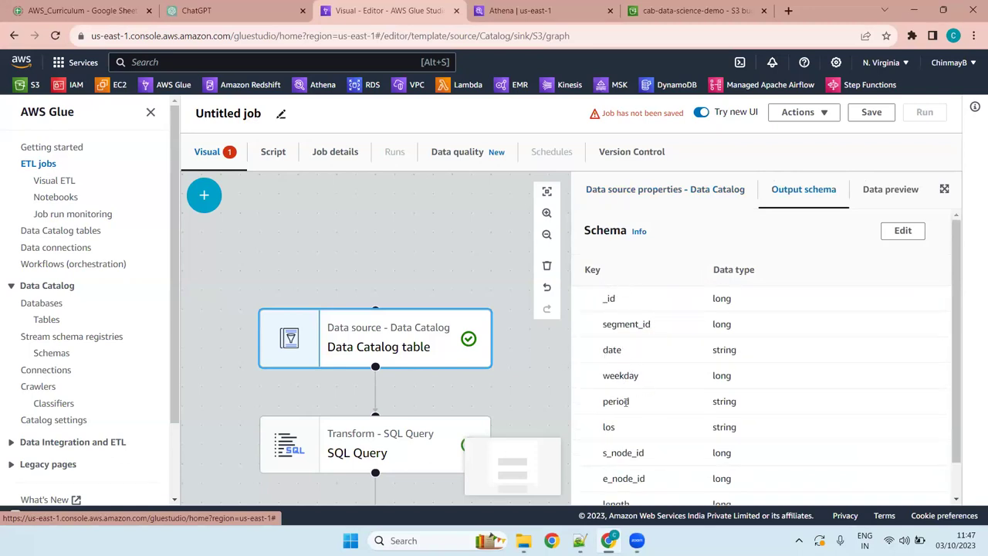
{"action": "scroll", "coordinate": [622, 382], "scroll_direction": "down", "scroll_amount": 1}
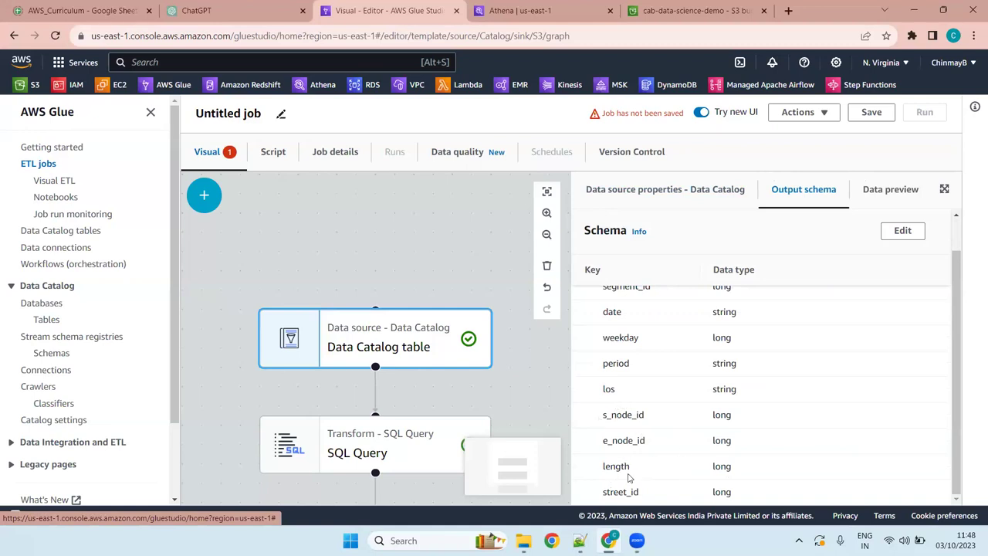
{"action": "scroll", "coordinate": [664, 415], "scroll_direction": "up", "scroll_amount": 1}
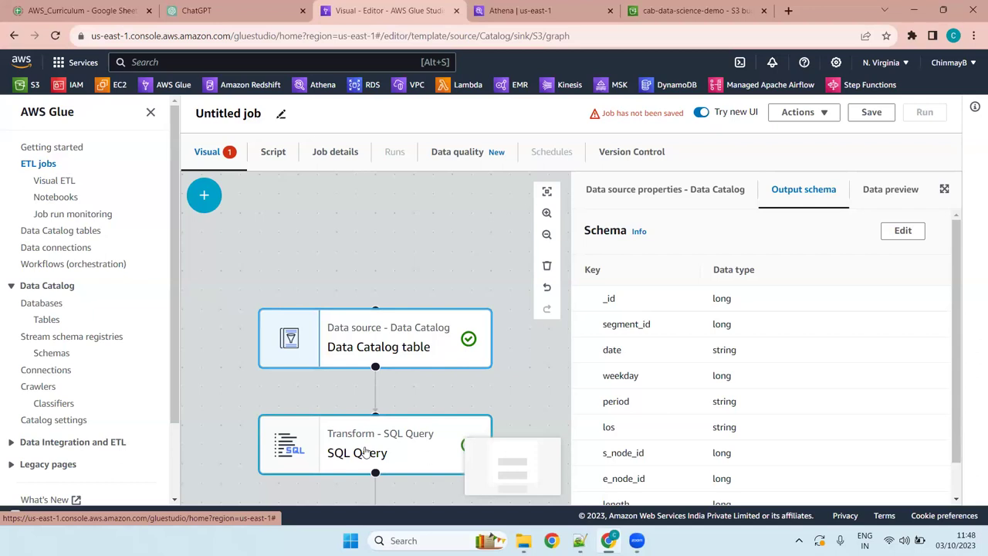
{"action": "left_click", "coordinate": [204, 194]}
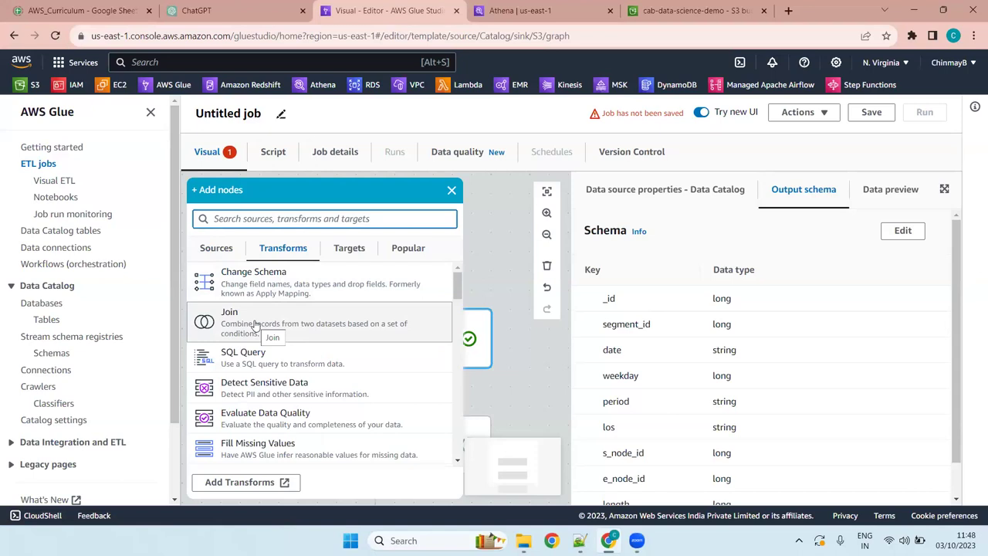
{"action": "left_click", "coordinate": [679, 194]}
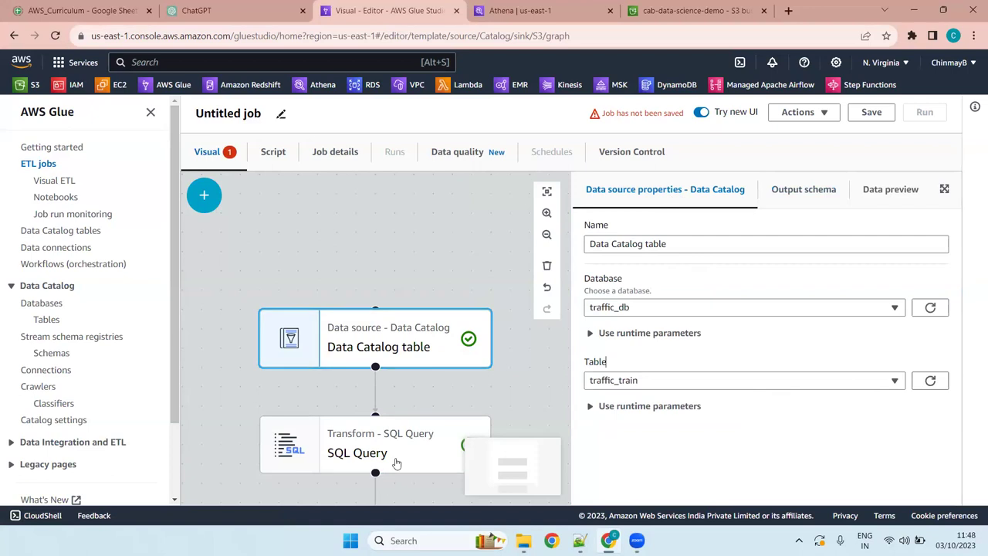
- Add a second AWS Glue Data Catalog source node to the job graph
{"action": "left_click", "coordinate": [203, 194]}
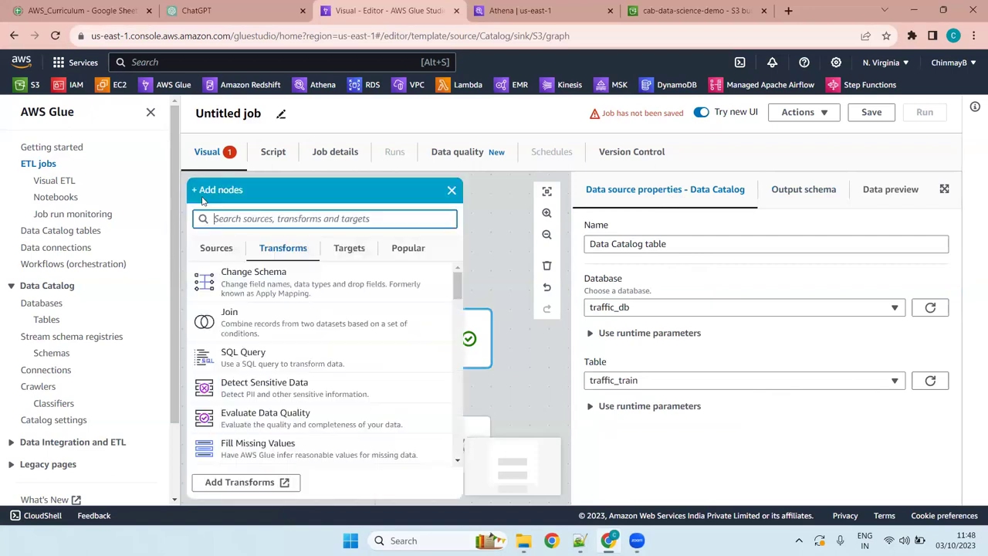
{"action": "left_click", "coordinate": [216, 247]}
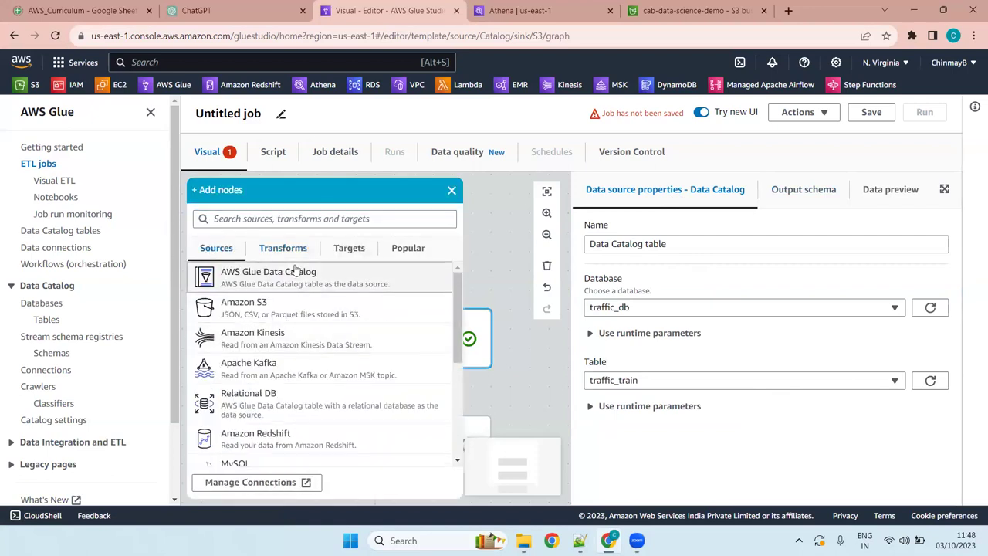
{"action": "left_click", "coordinate": [425, 281]}
{"action": "left_click", "coordinate": [453, 193]}
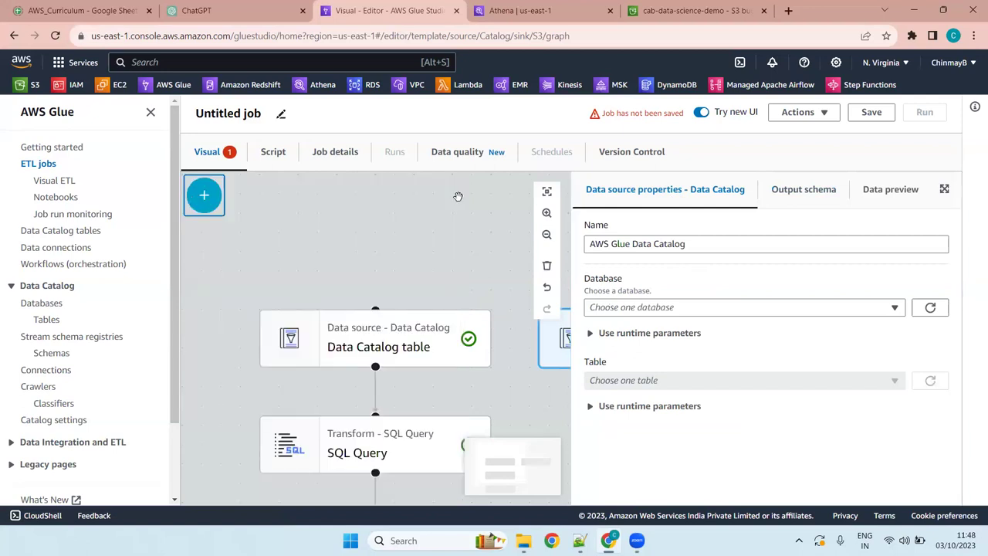
- Set the new catalog source's database to traffic_db and its table to traffic_streets
{"action": "left_click", "coordinate": [707, 307]}
{"action": "scroll", "coordinate": [658, 432], "scroll_direction": "down", "scroll_amount": 5}
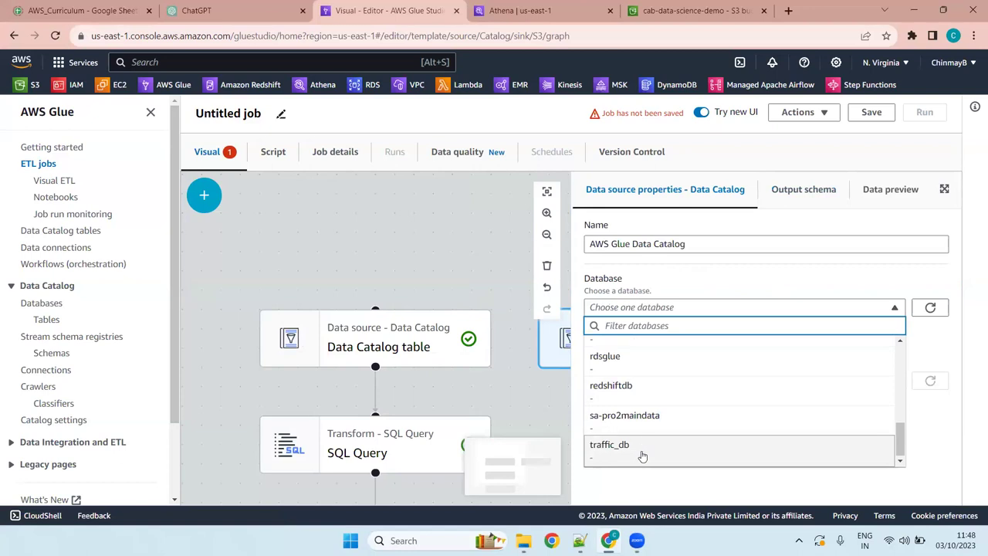
{"action": "left_click", "coordinate": [658, 448]}
{"action": "left_click", "coordinate": [673, 380]}
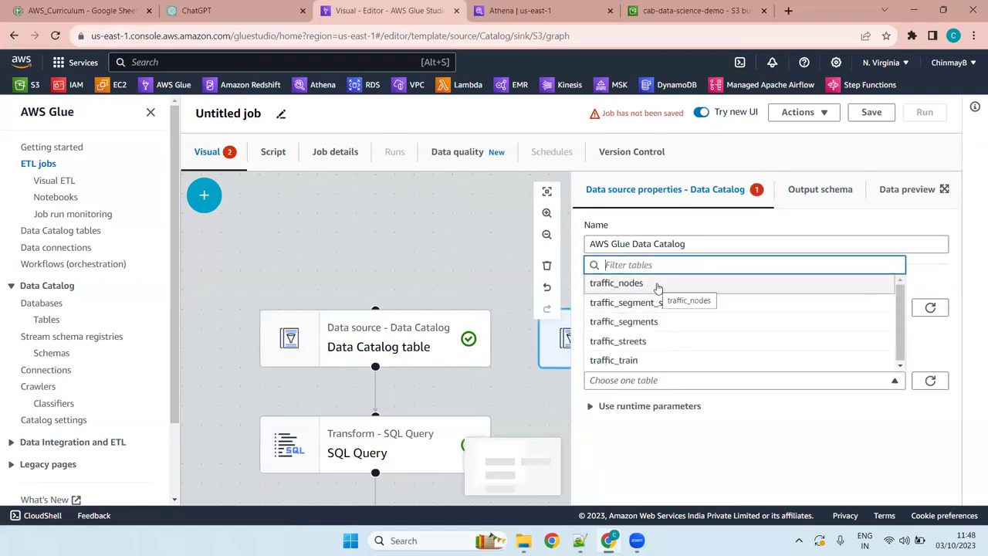
{"action": "left_click", "coordinate": [673, 342]}
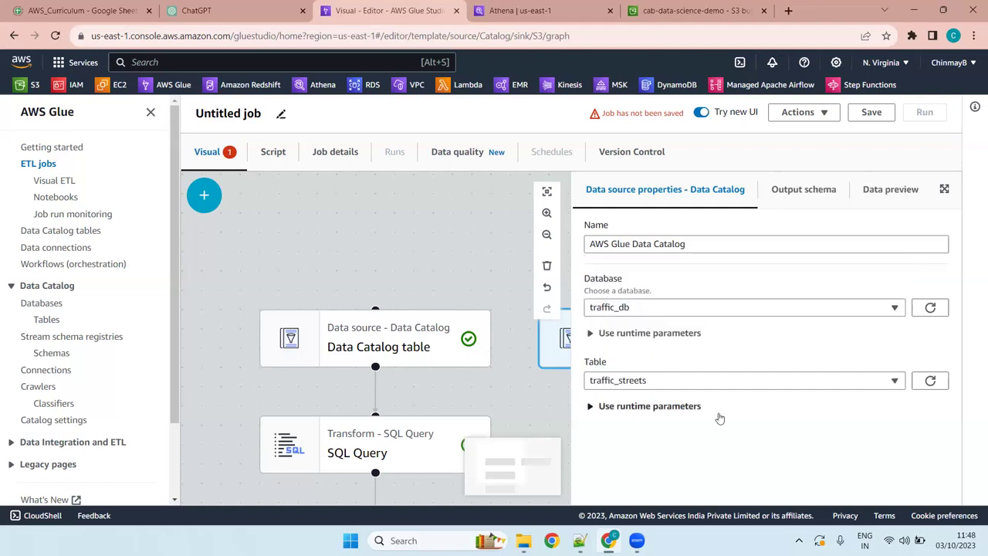
- Compare the output schemas of the two catalog sources and view the parent node choices of the SQL Query transform
{"action": "left_click", "coordinate": [816, 191]}
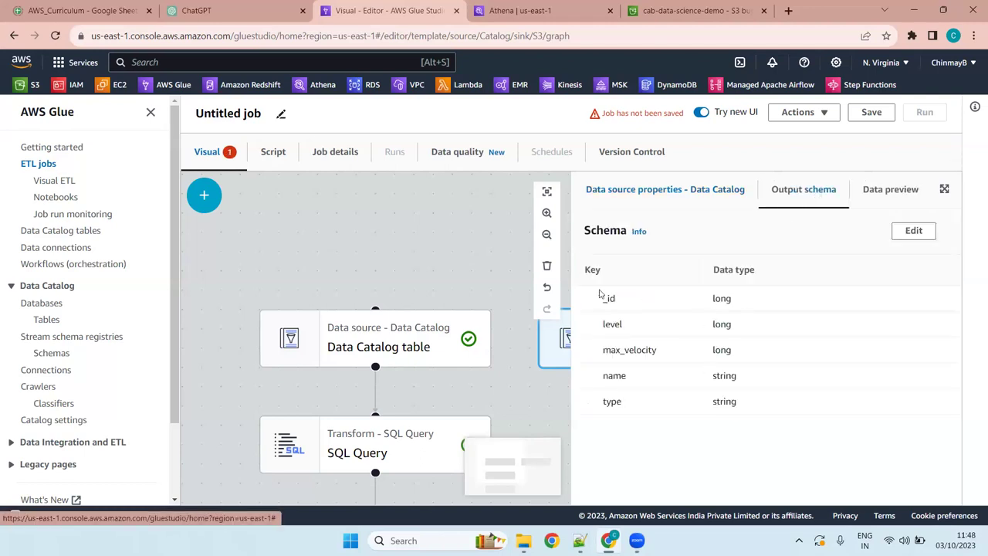
{"action": "left_click", "coordinate": [691, 185]}
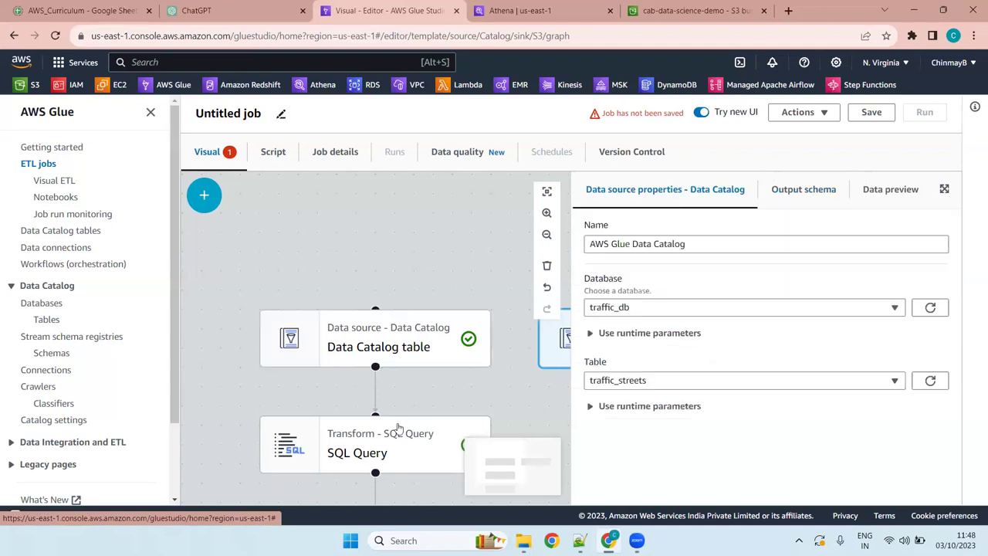
{"action": "left_click", "coordinate": [401, 352]}
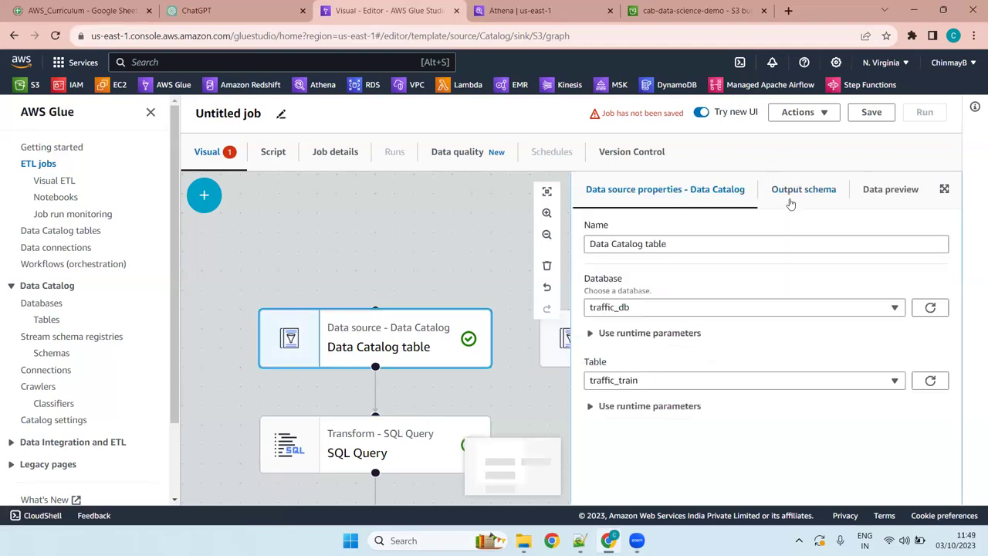
{"action": "scroll", "coordinate": [552, 412], "scroll_direction": "down", "scroll_amount": 5}
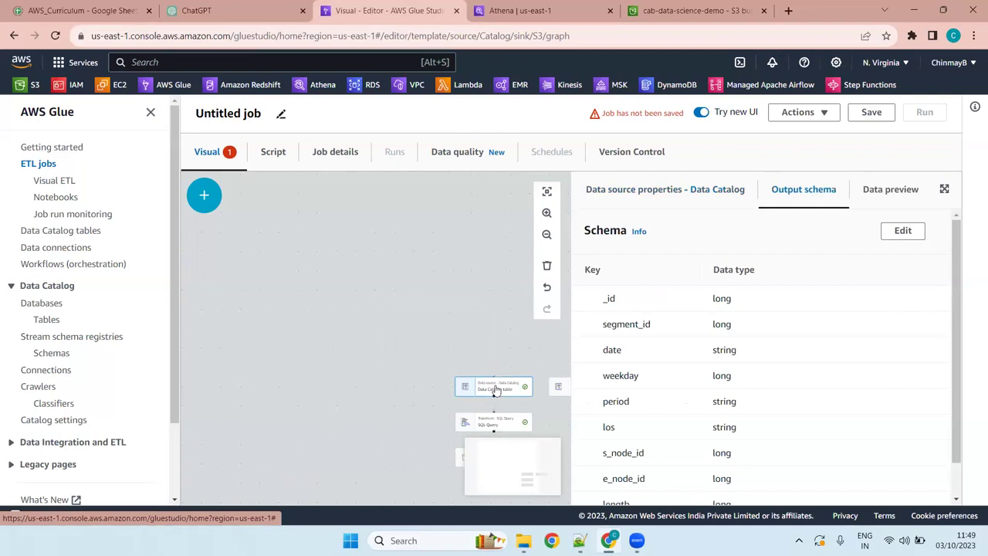
{"action": "left_click", "coordinate": [547, 190]}
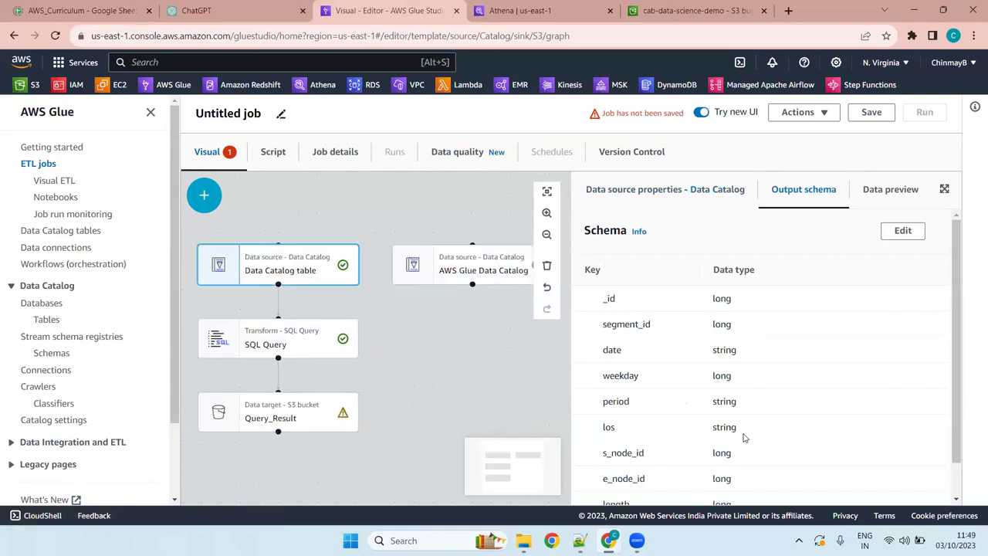
{"action": "scroll", "coordinate": [694, 455], "scroll_direction": "down", "scroll_amount": 1}
{"action": "left_click", "coordinate": [677, 193]}
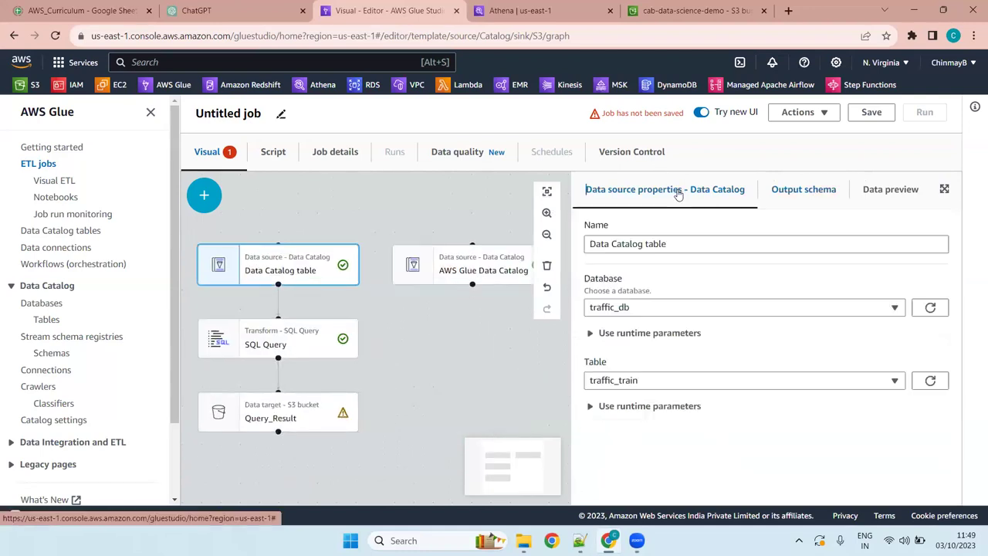
{"action": "left_click", "coordinate": [328, 347]}
{"action": "left_click", "coordinate": [783, 297]}
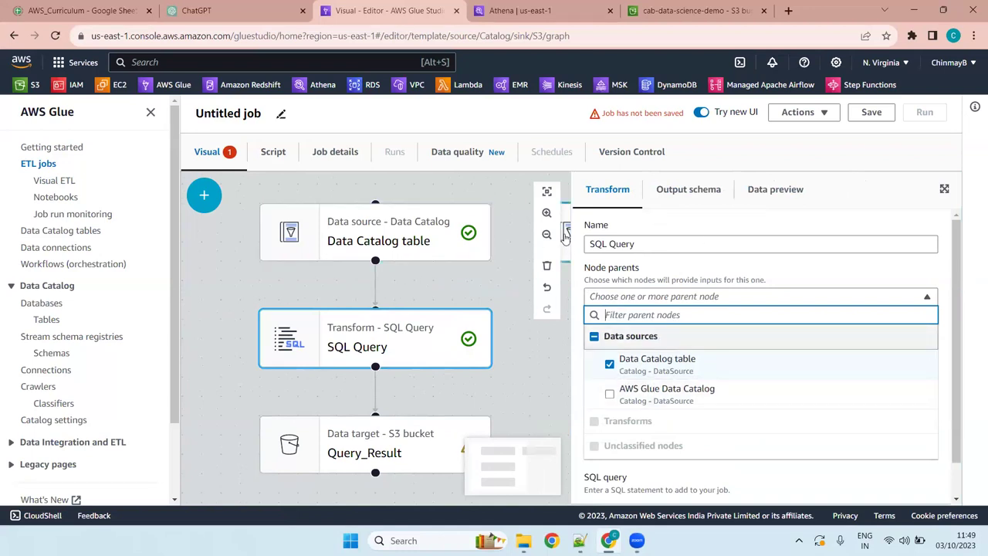
- Rename the data source node that reads traffic_train as train_table
{"action": "left_click", "coordinate": [417, 226]}
{"action": "triple_click", "coordinate": [677, 245]}
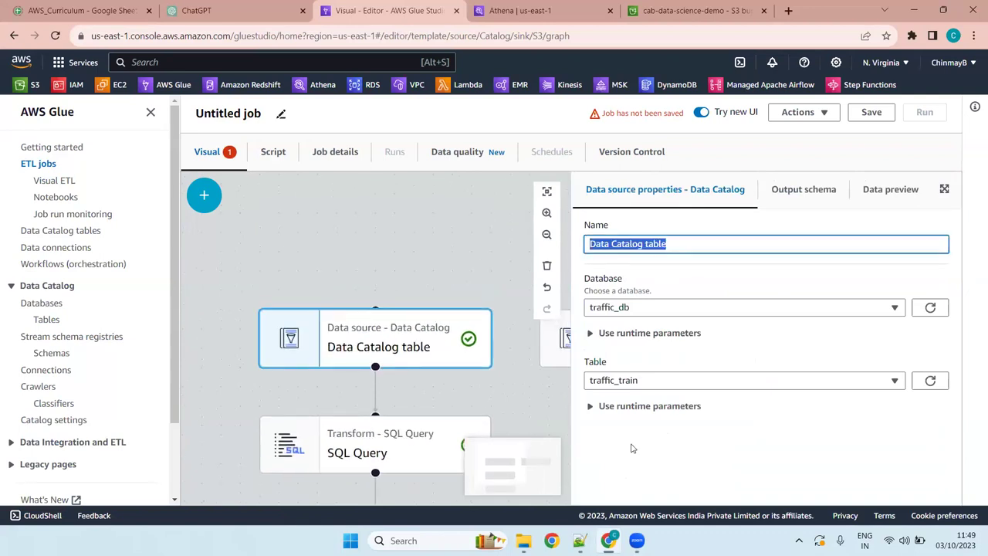
{"action": "type", "text": "train"}
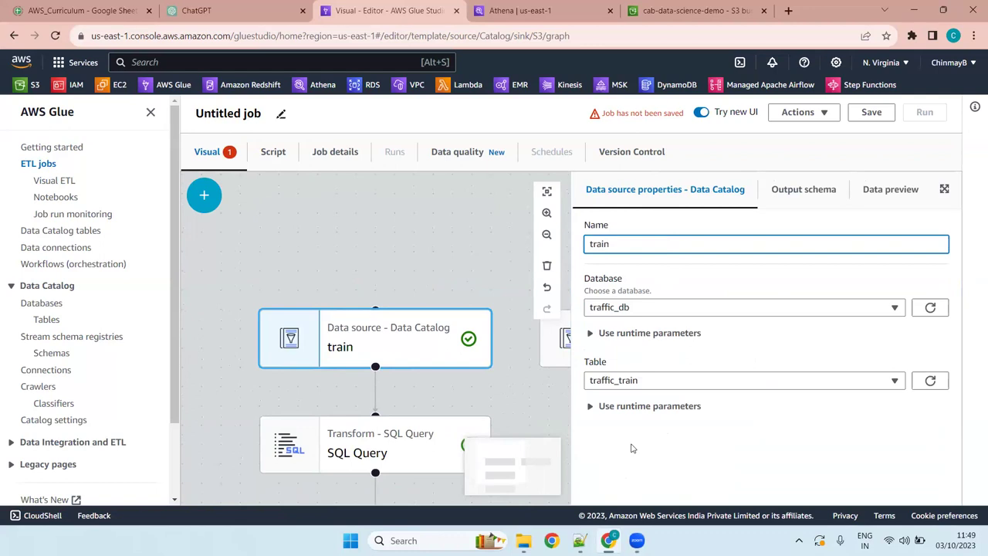
{"action": "type", "text": "_table"}
- Rename the data source node that reads traffic_streets as street_table
{"action": "left_click", "coordinate": [560, 342]}
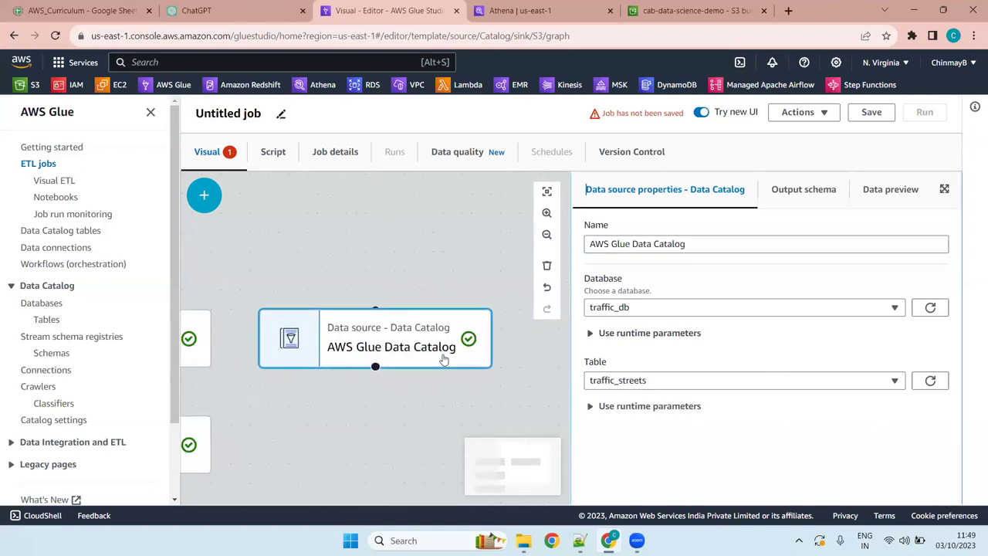
{"action": "left_click_drag", "start_coordinate": [687, 243], "coordinate": [507, 247]}
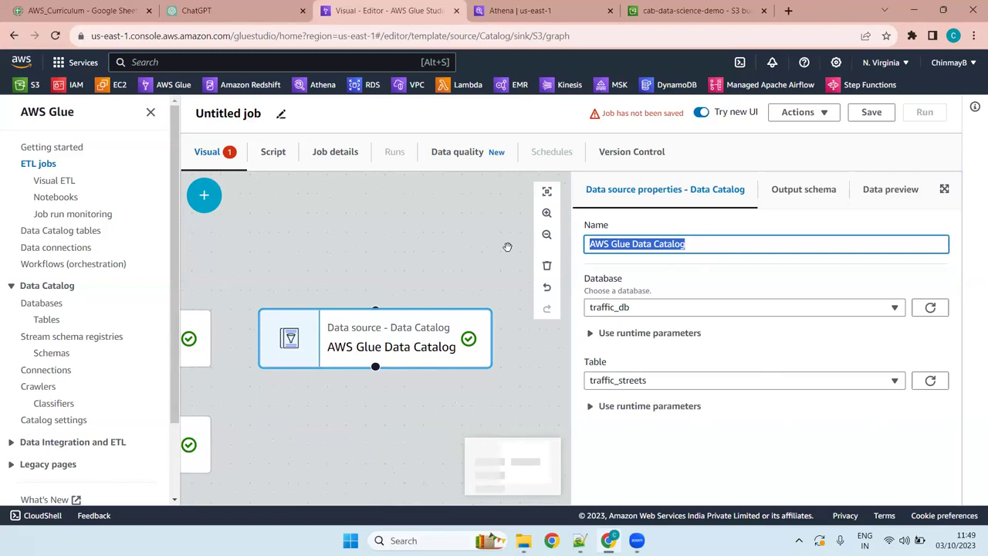
{"action": "type", "text": "street"}
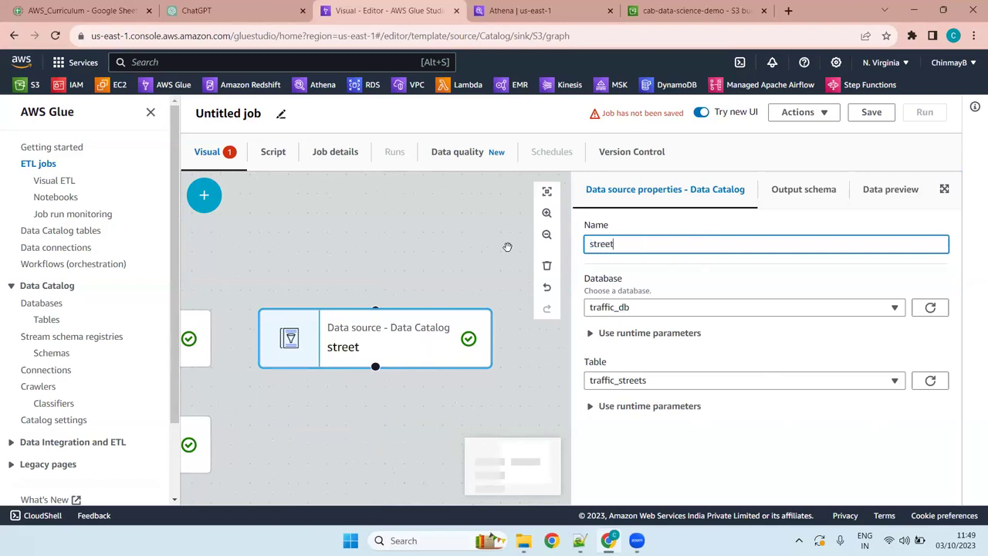
{"action": "type", "text": "le"}
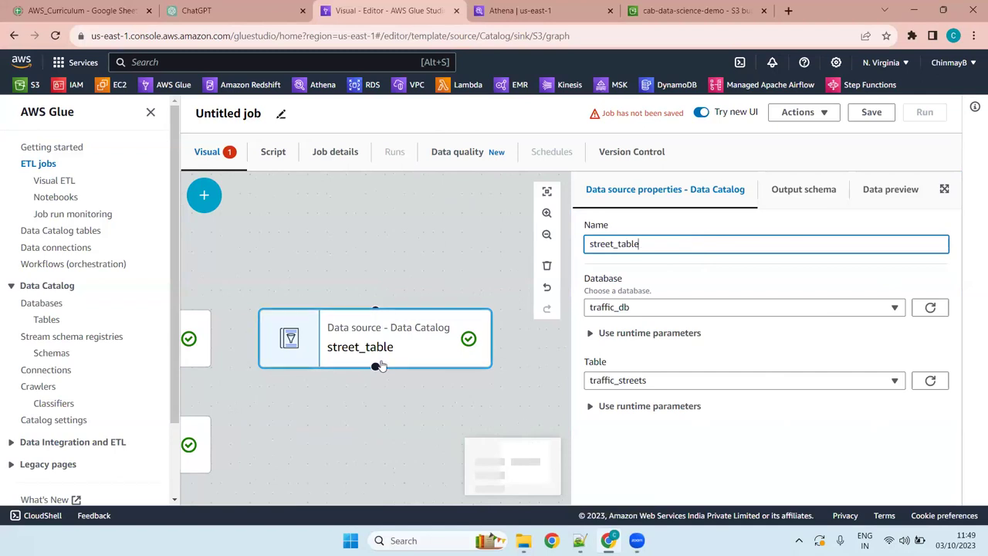
- Add street_table as a second parent node of the SQL Query transform alongside train_table
{"action": "left_click", "coordinate": [193, 436]}
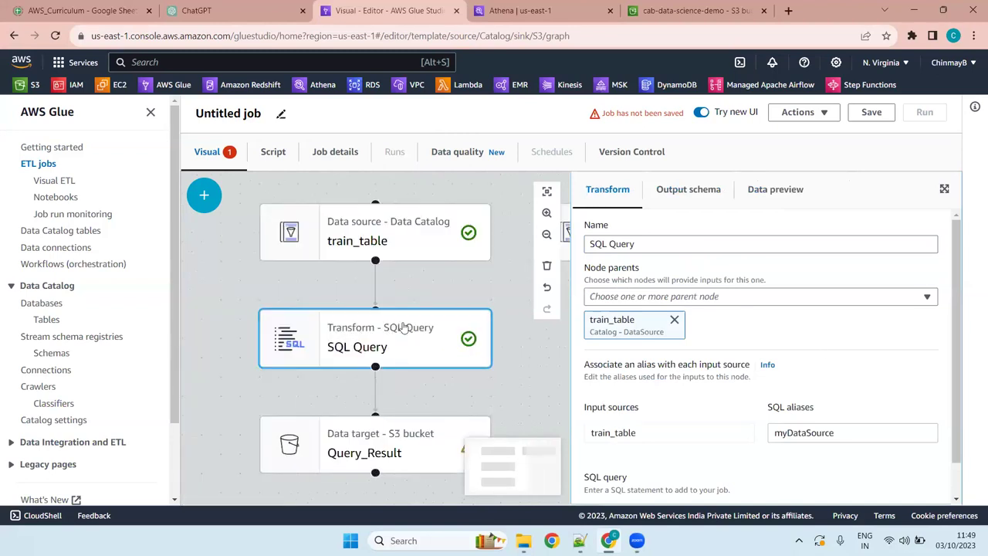
{"action": "left_click", "coordinate": [831, 302]}
{"action": "left_click", "coordinate": [686, 400]}
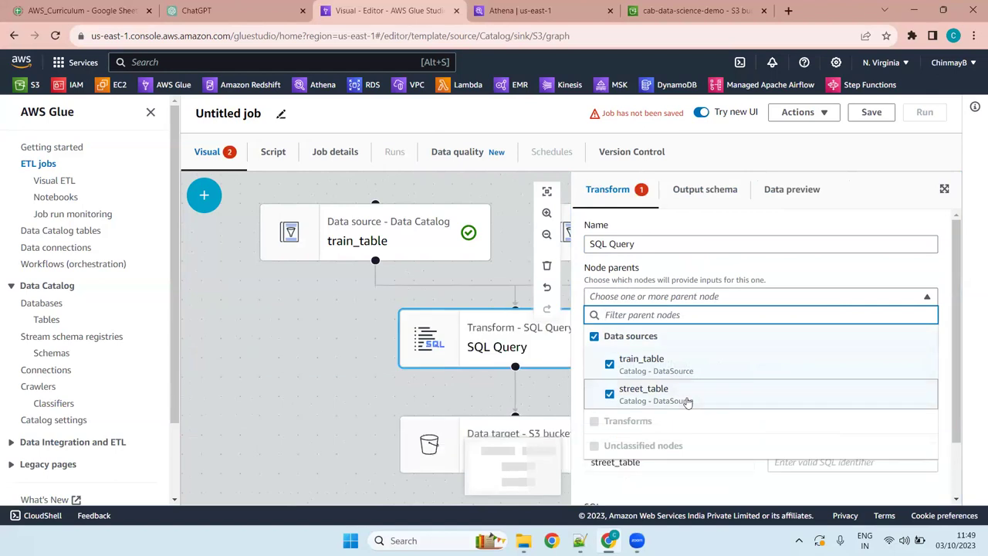
{"action": "left_click", "coordinate": [331, 318]}
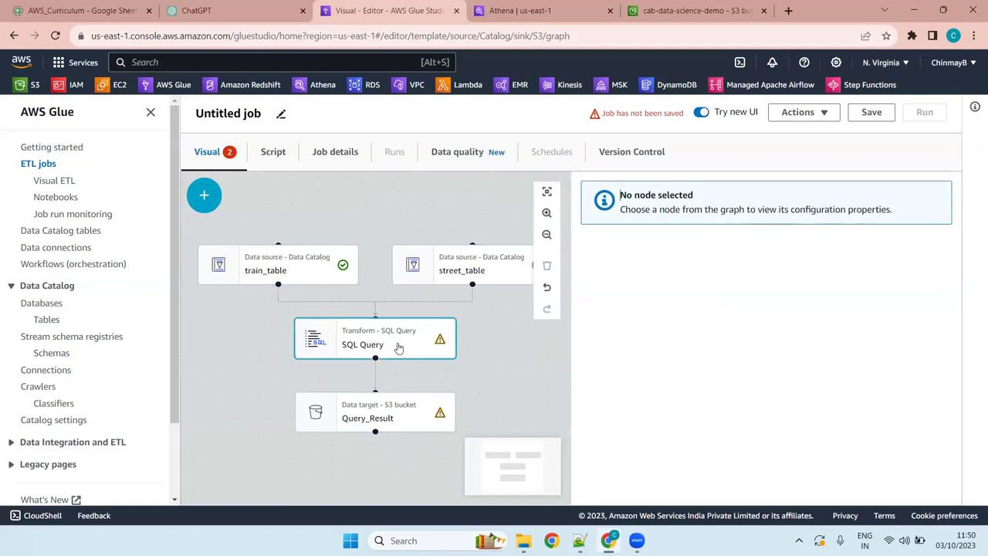
- Review the properties of the Query_Result S3 target, then reopen the SQL Query transform's settings
{"action": "left_click", "coordinate": [389, 423]}
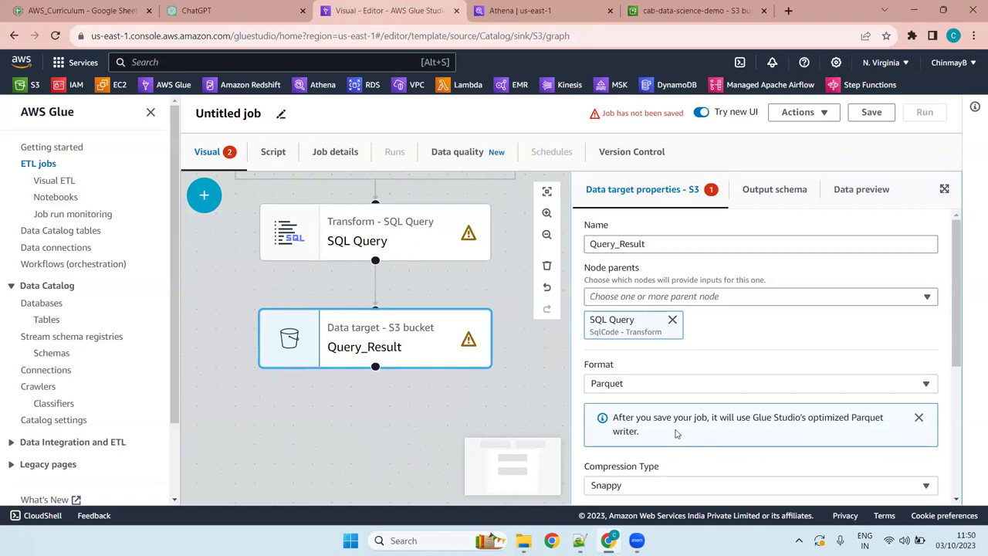
{"action": "scroll", "coordinate": [675, 432], "scroll_direction": "down", "scroll_amount": 3}
{"action": "scroll", "coordinate": [655, 414], "scroll_direction": "up", "scroll_amount": 4}
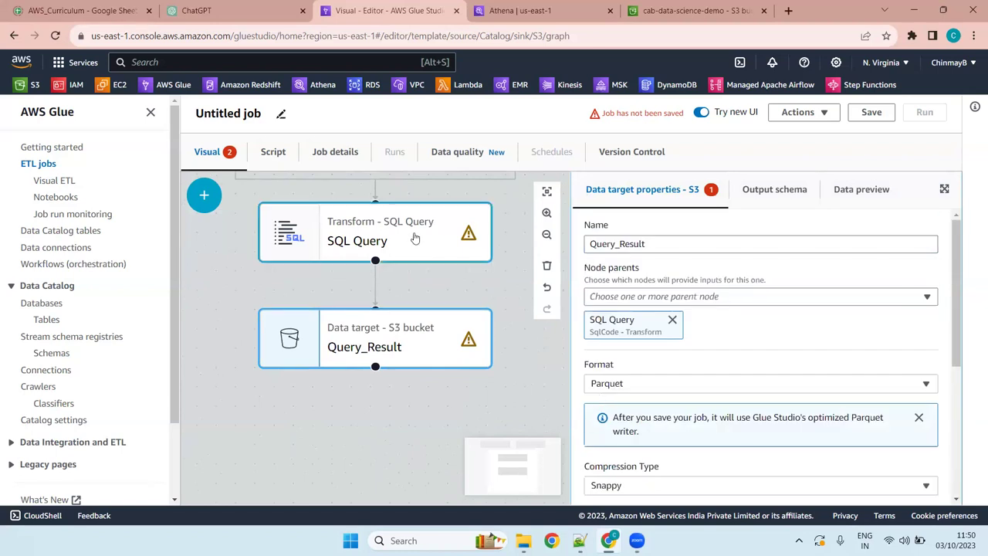
{"action": "left_click", "coordinate": [414, 238]}
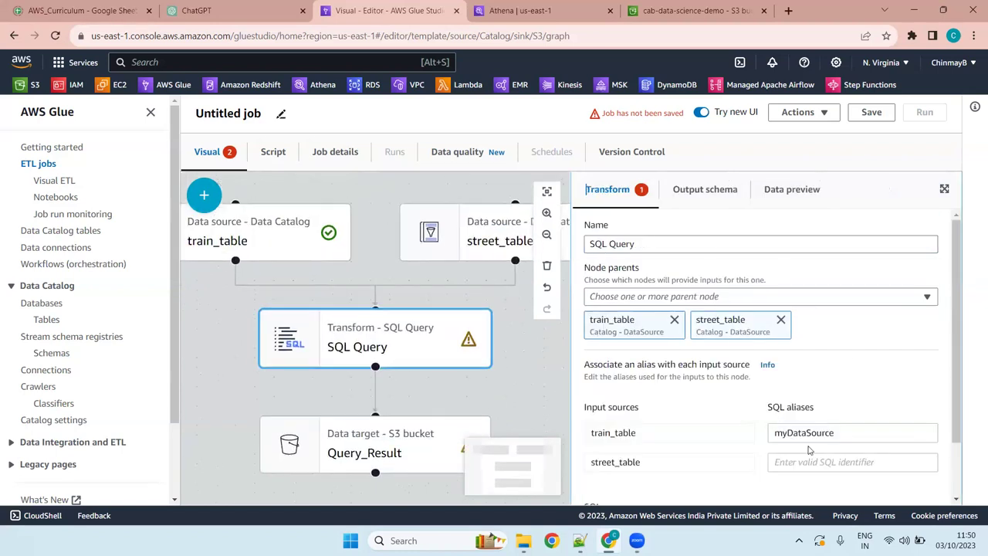
- Set the SQL aliases of the SQL Query transform to train for train_table and street for street_table
{"action": "left_click", "coordinate": [809, 460]}
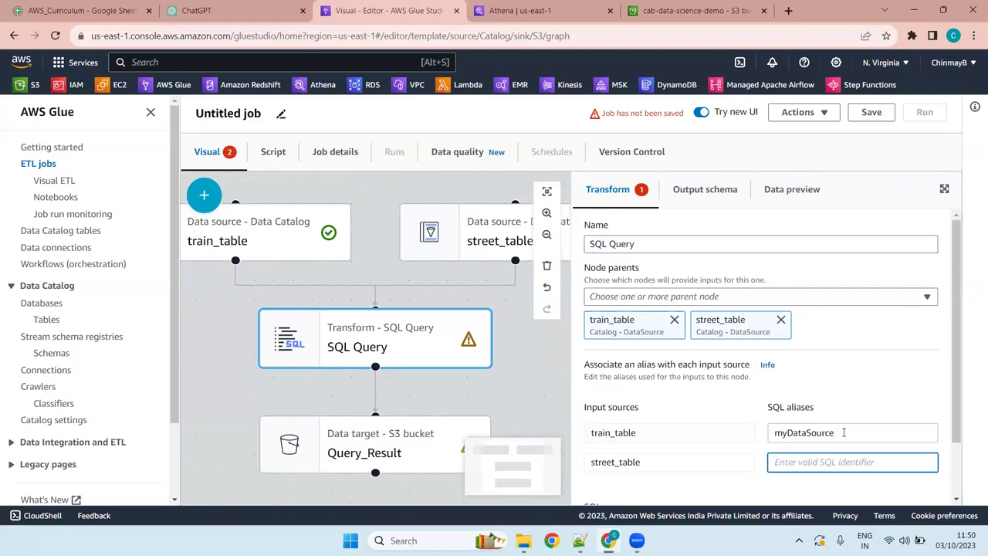
{"action": "left_click_drag", "start_coordinate": [843, 432], "coordinate": [737, 432]}
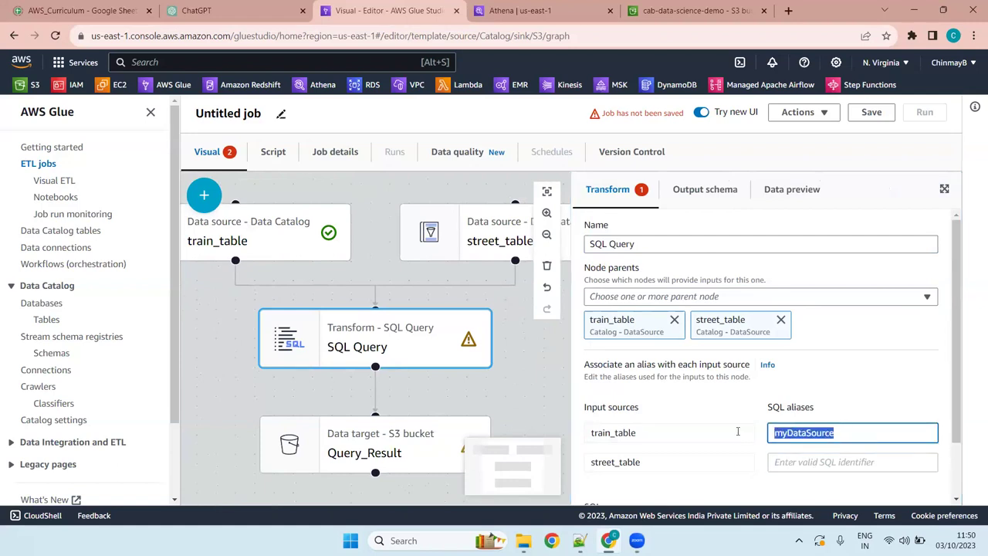
{"action": "left_click", "coordinate": [633, 433]}
{"action": "left_click_drag", "start_coordinate": [632, 433], "coordinate": [584, 435]}
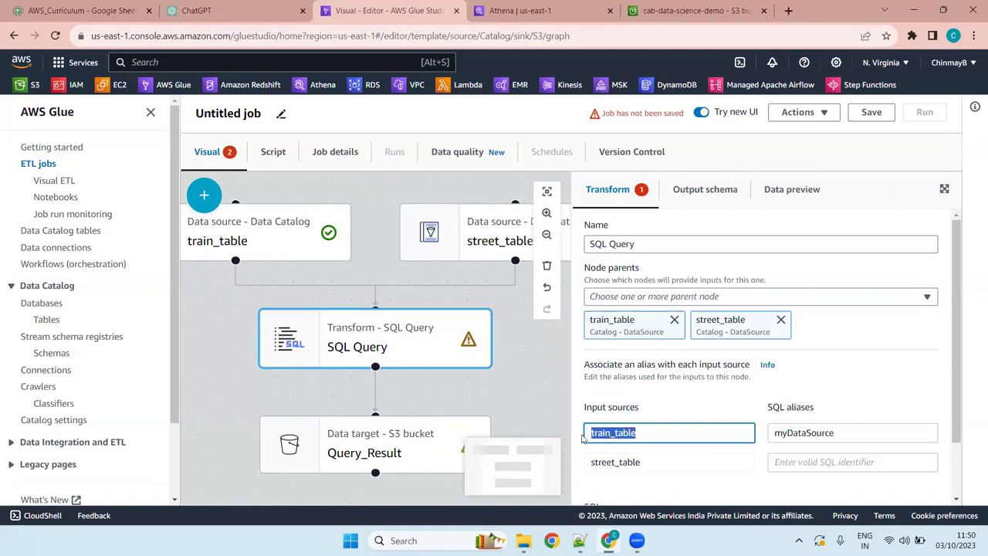
{"action": "left_click", "coordinate": [807, 434]}
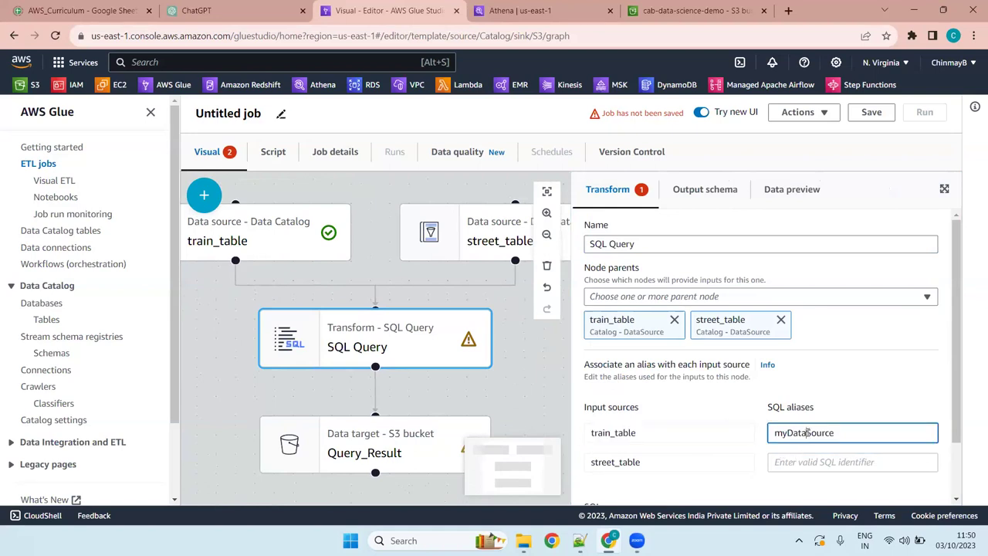
{"action": "double_click", "coordinate": [832, 432]}
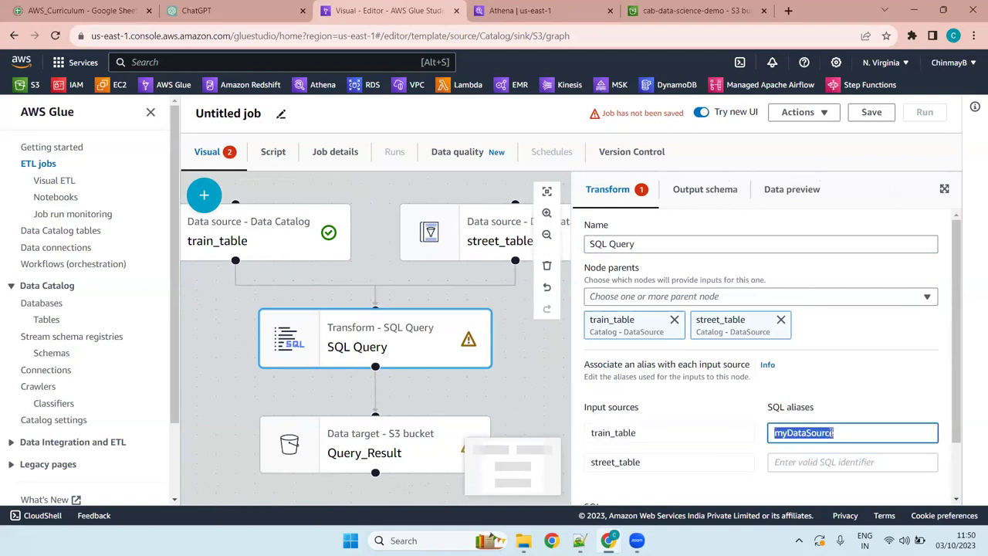
{"action": "type", "text": "train"}
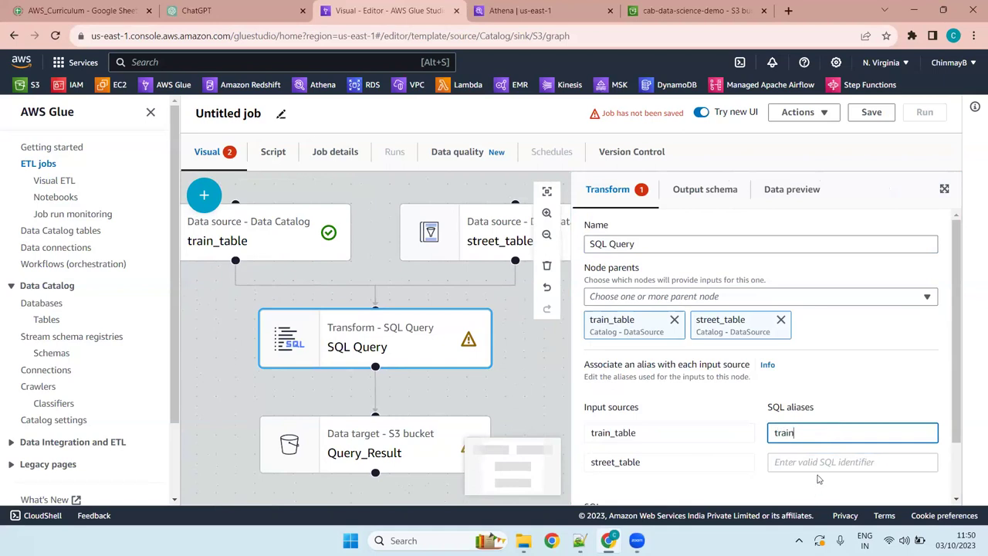
{"action": "left_click", "coordinate": [831, 459]}
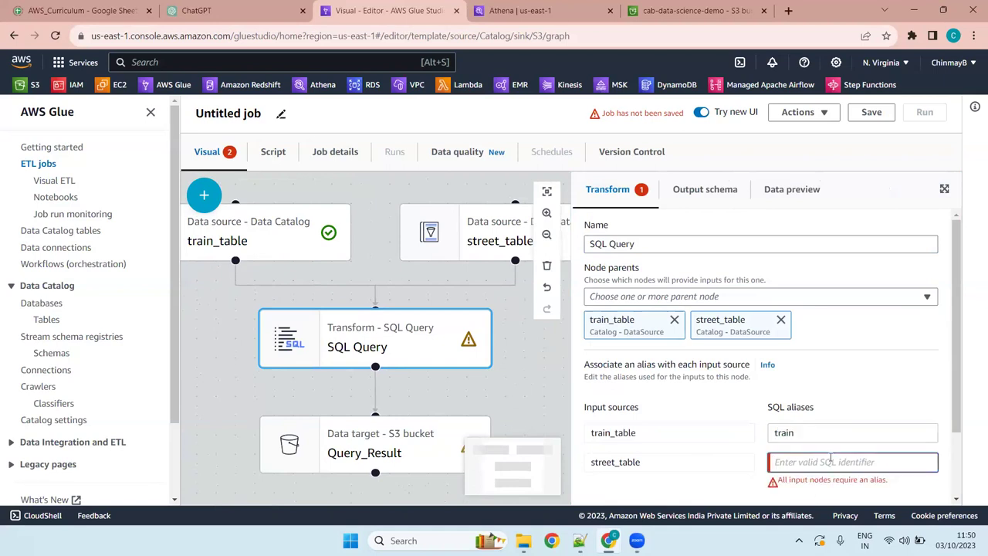
{"action": "type", "text": "street"}
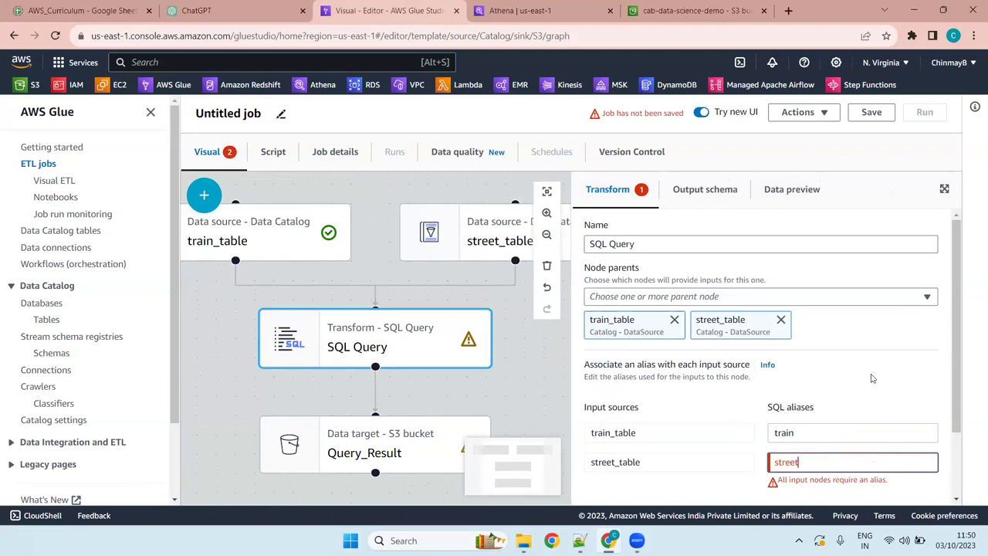
- Change the SQL query to "select * from train"
{"action": "scroll", "coordinate": [787, 411], "scroll_direction": "down", "scroll_amount": 1}
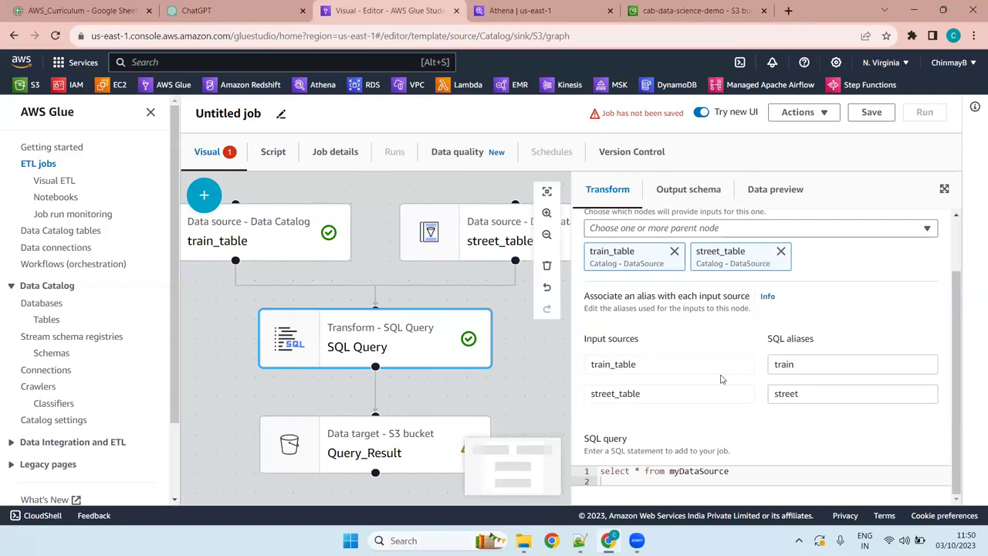
{"action": "left_click", "coordinate": [718, 471]}
{"action": "double_click", "coordinate": [697, 471]}
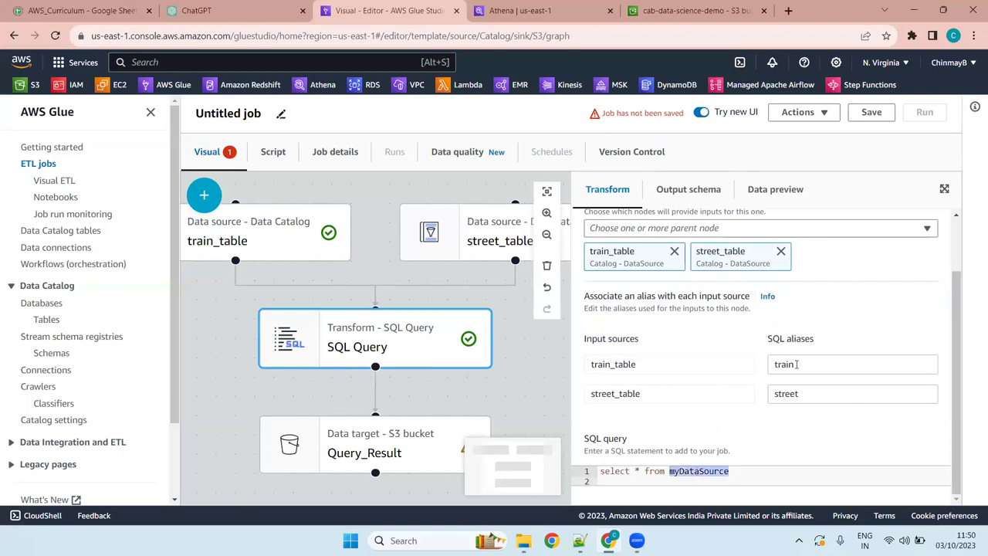
{"action": "key", "text": "BackSpace"}
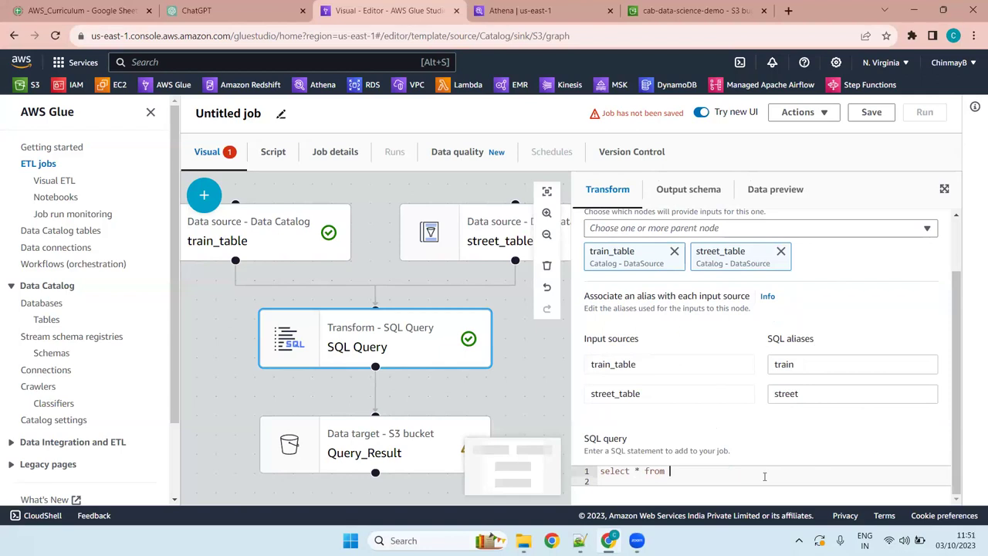
{"action": "key", "text": "ctrl+Left"}
{"action": "key", "text": "BackSpace"}
{"action": "key", "text": "BackSpace"}
{"action": "type", "text": "* from train"}
- Try to extend the query with a union of street, remove it, and append "join street" instead
{"action": "left_click", "coordinate": [546, 192]}
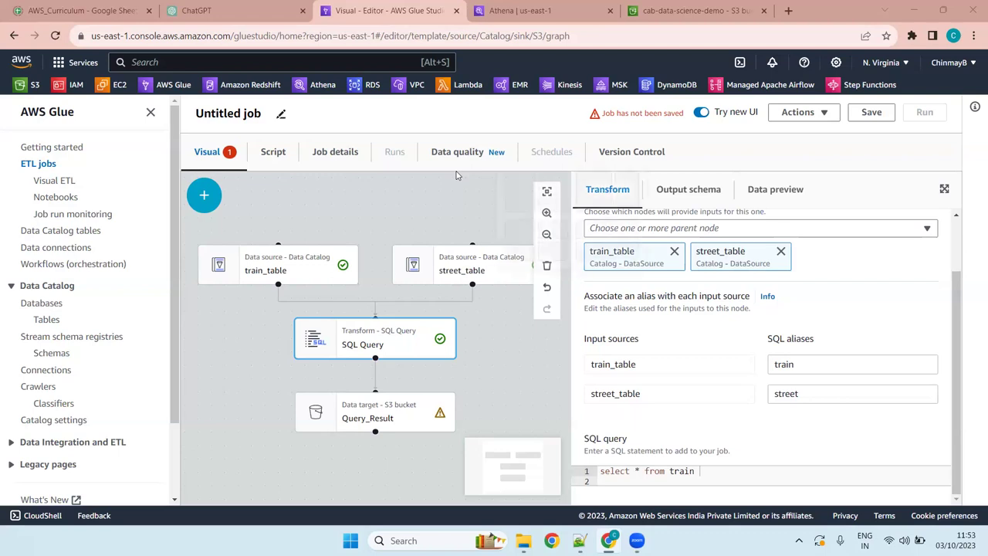
{"action": "key", "text": "super+z"}
{"action": "key", "text": "Escape"}
{"action": "type", "text": "unin"}
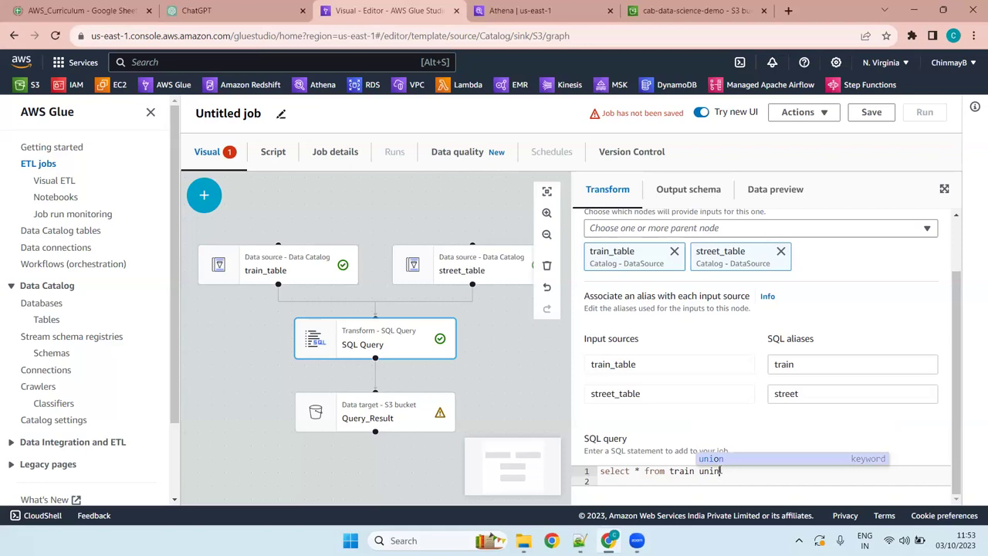
{"action": "key", "text": "BackSpace"}
{"action": "type", "text": "on"}
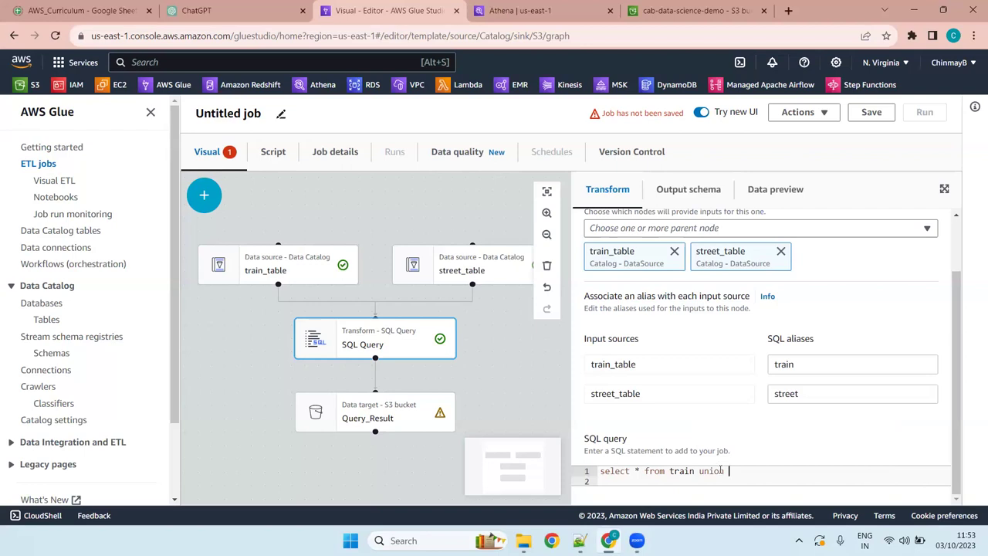
{"action": "type", "text": "street"}
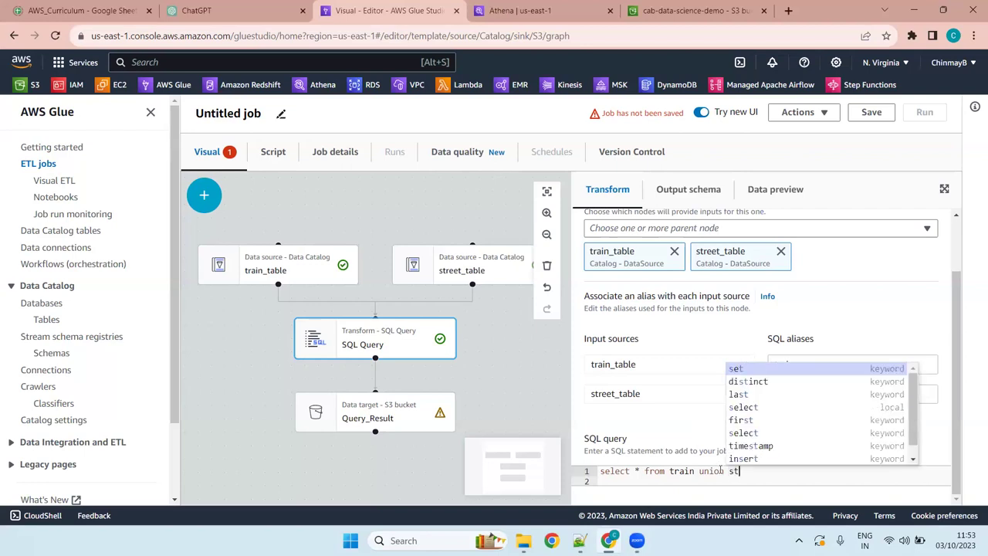
{"action": "key", "text": "BackSpace"}
{"action": "key", "text": "BackSpace"}
{"action": "key", "text": "BackSpace"}
{"action": "key", "text": "BackSpace"}
{"action": "key", "text": "BackSpace"}
{"action": "key", "text": "BackSpace"}
{"action": "key", "text": "BackSpace"}
{"action": "key", "text": "BackSpace"}
{"action": "key", "text": "BackSpace"}
{"action": "key", "text": "BackSpace"}
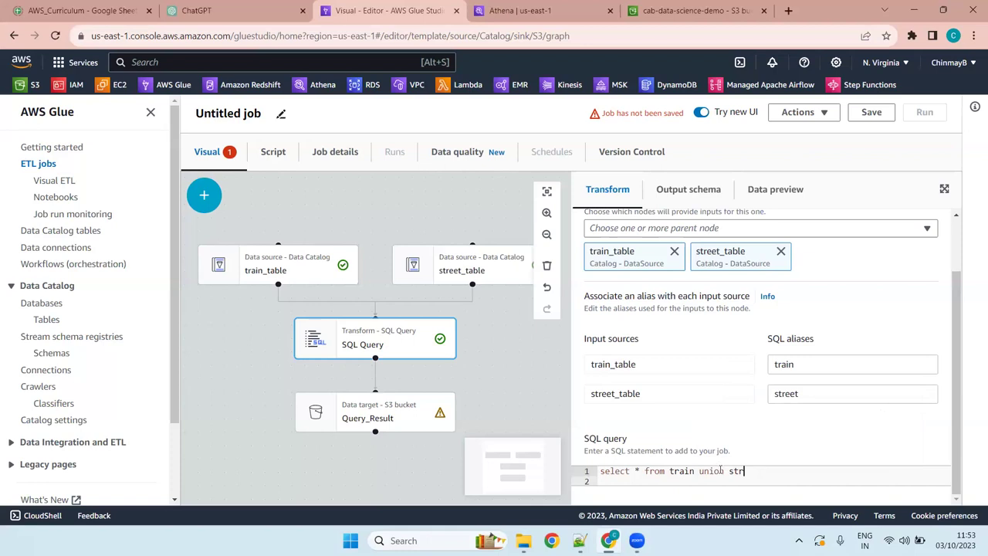
{"action": "key", "text": "BackSpace"}
{"action": "key", "text": "BackSpace"}
{"action": "type", "text": "u"}
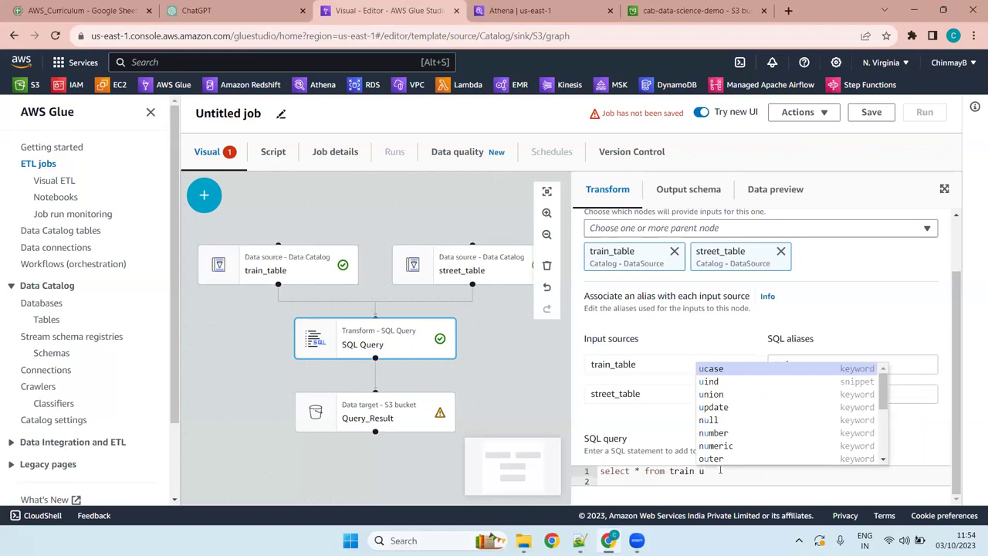
{"action": "key", "text": "BackSpace"}
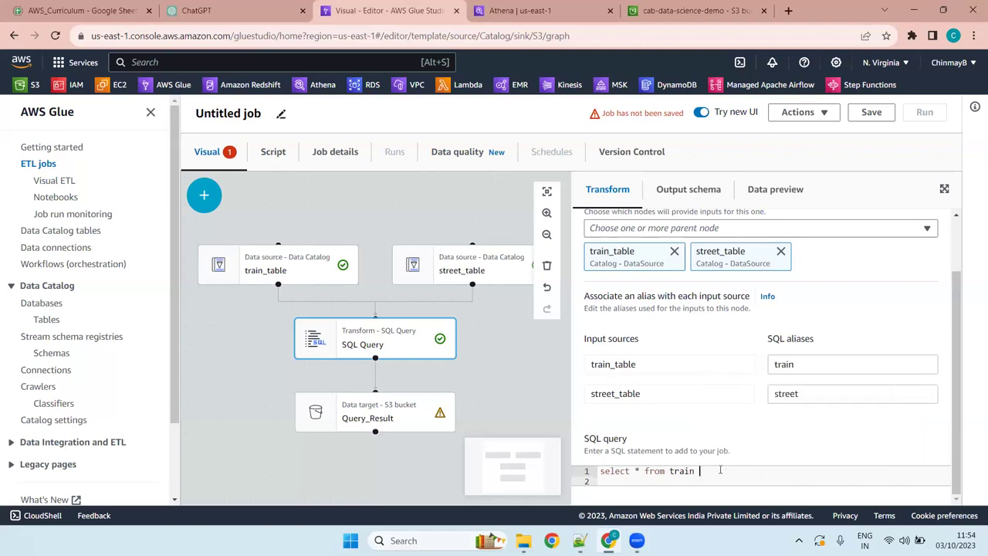
{"action": "type", "text": "join street"}
- Replace everything after select in the SQL query with "s.name as street_name,avg()"
{"action": "key", "text": "BackSpace"}
{"action": "key", "text": "BackSpace"}
{"action": "key", "text": "BackSpace"}
{"action": "key", "text": "BackSpace"}
{"action": "key", "text": "BackSpace"}
{"action": "key", "text": "BackSpace"}
{"action": "key", "text": "BackSpace"}
{"action": "key", "text": "BackSpace"}
{"action": "key", "text": "BackSpace"}
{"action": "key", "text": "BackSpace"}
{"action": "key", "text": "BackSpace"}
{"action": "key", "text": "BackSpace"}
{"action": "key", "text": "BackSpace"}
{"action": "key", "text": "BackSpace"}
{"action": "key", "text": "BackSpace"}
{"action": "key", "text": "BackSpace"}
{"action": "key", "text": "BackSpace"}
{"action": "key", "text": "BackSpace"}
{"action": "key", "text": "BackSpace"}
{"action": "key", "text": "BackSpace"}
{"action": "type", "text": "s.name"}
{"action": "type", "text": ","}
{"action": "key", "text": "BackSpace"}
{"action": "type", "text": "as sr"}
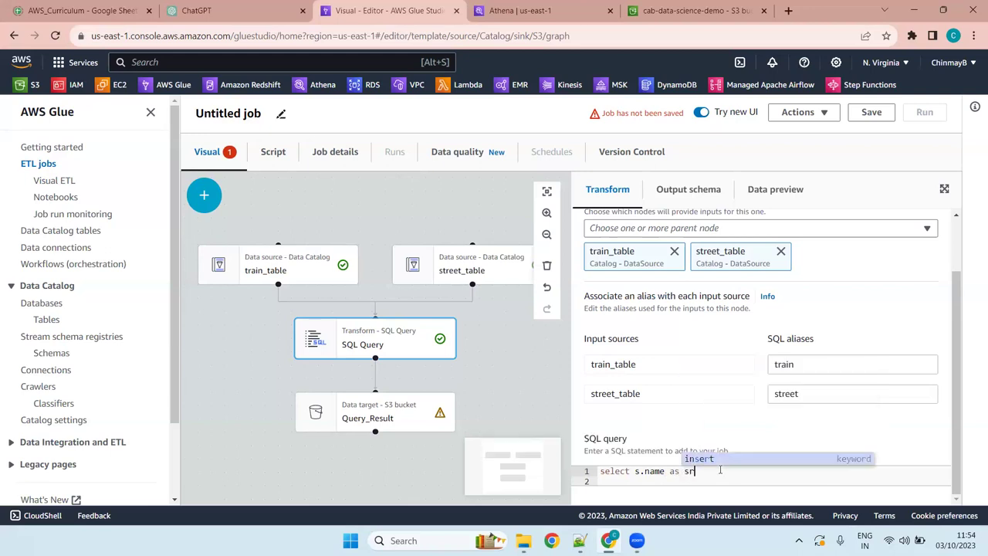
{"action": "key", "text": "BackSpace"}
{"action": "type", "text": "tr"}
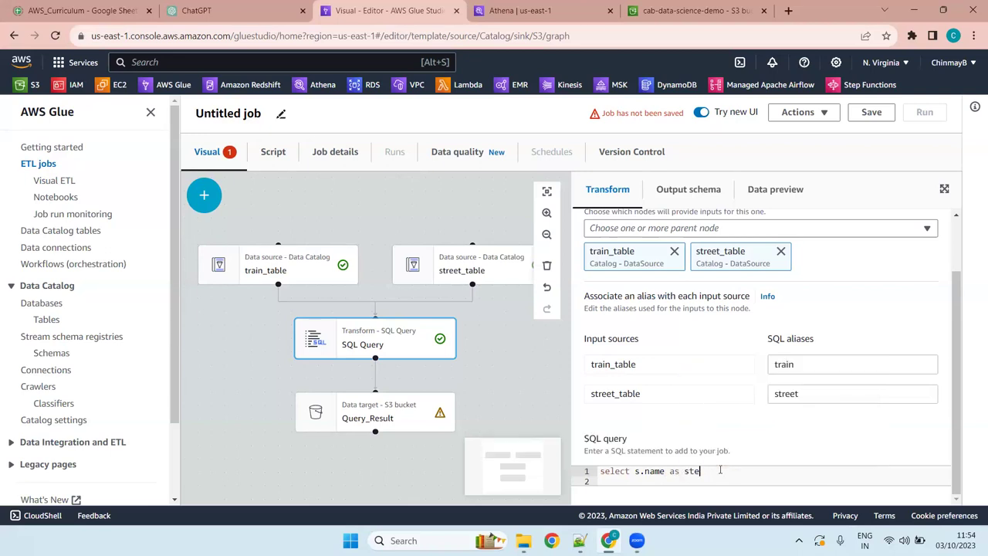
{"action": "type", "text": "eet_name,avg"}
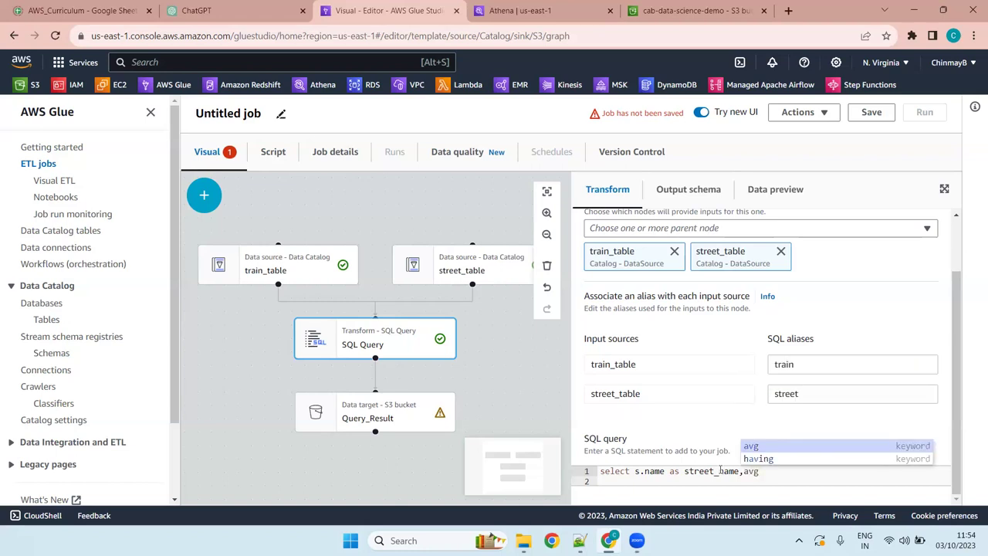
{"action": "type", "text": "()"}
{"action": "key", "text": "Left"}
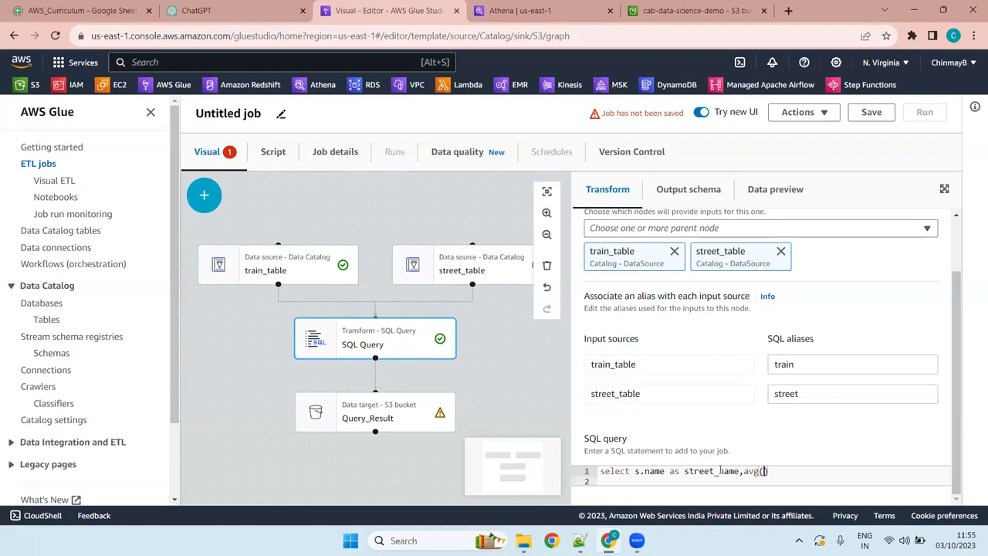
{"action": "left_click", "coordinate": [640, 471]}
{"action": "type", "text": "t"}
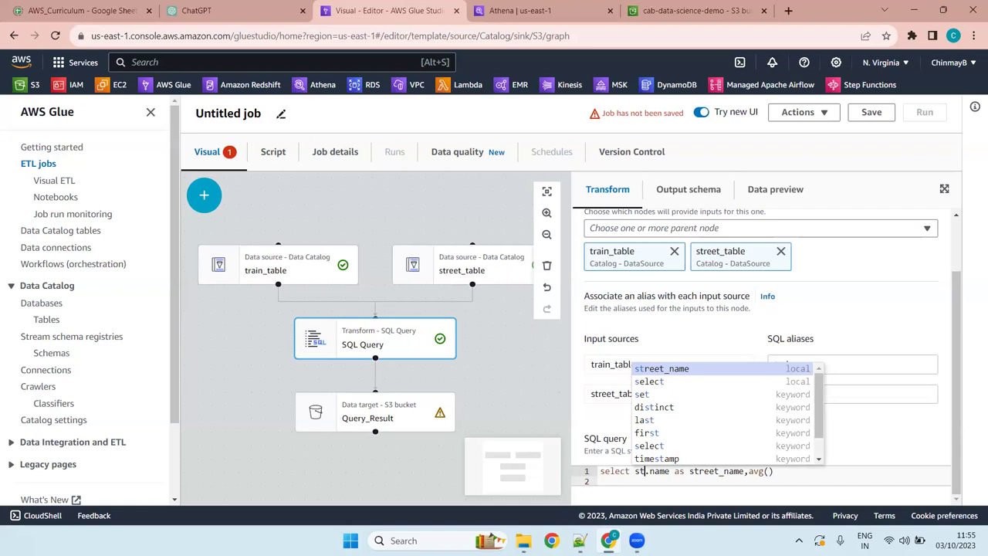
{"action": "key", "text": "BackSpace"}
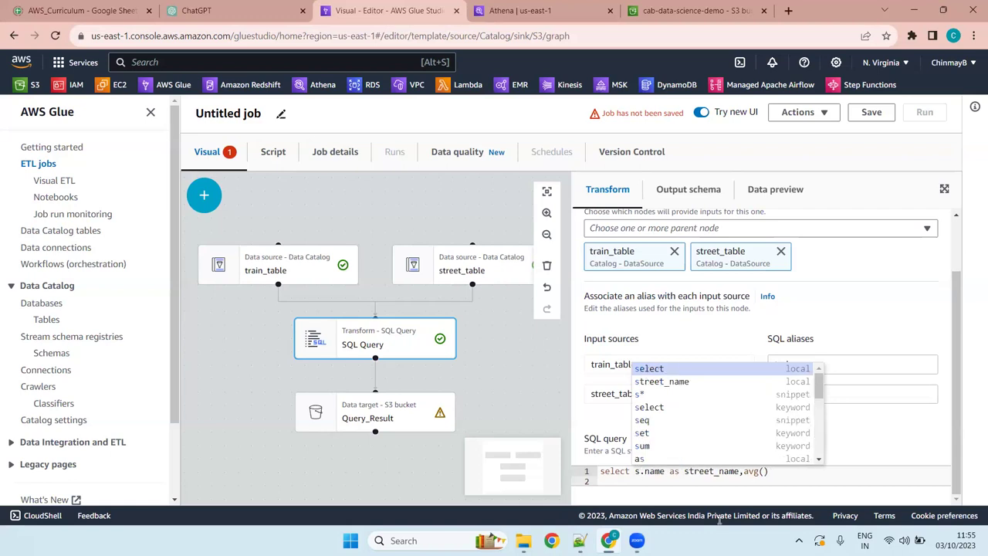
{"action": "key", "text": "Escape"}
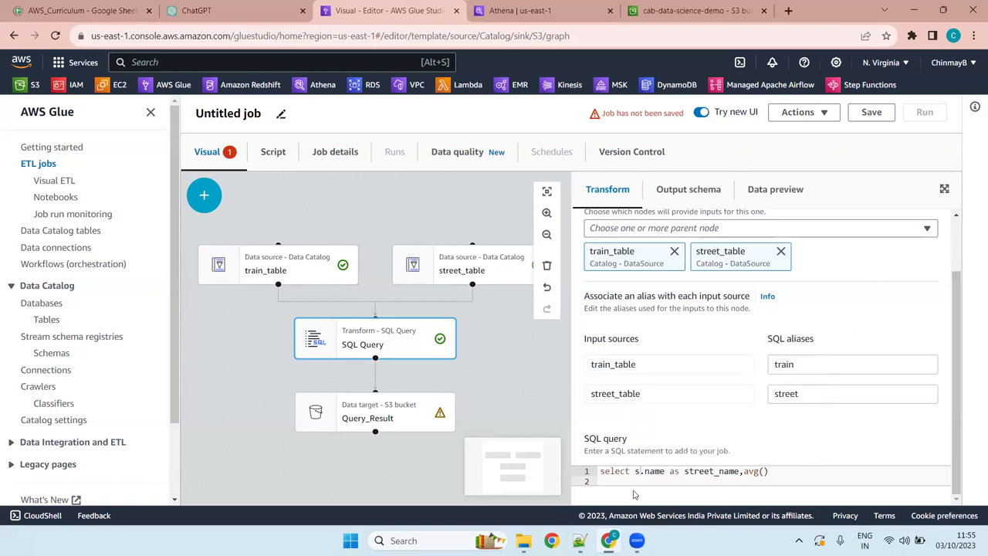
- Make the query average t.length and alias the averaged column as avg_length
{"action": "left_click", "coordinate": [788, 471]}
{"action": "key", "text": "Left"}
{"action": "type", "text": "t."}
{"action": "type", "text": "veloci"}
{"action": "key", "text": "BackSpace"}
{"action": "key", "text": "BackSpace"}
{"action": "key", "text": "BackSpace"}
{"action": "key", "text": "BackSpace"}
{"action": "key", "text": "BackSpace"}
{"action": "key", "text": "BackSpace"}
{"action": "type", "text": "lengt"}
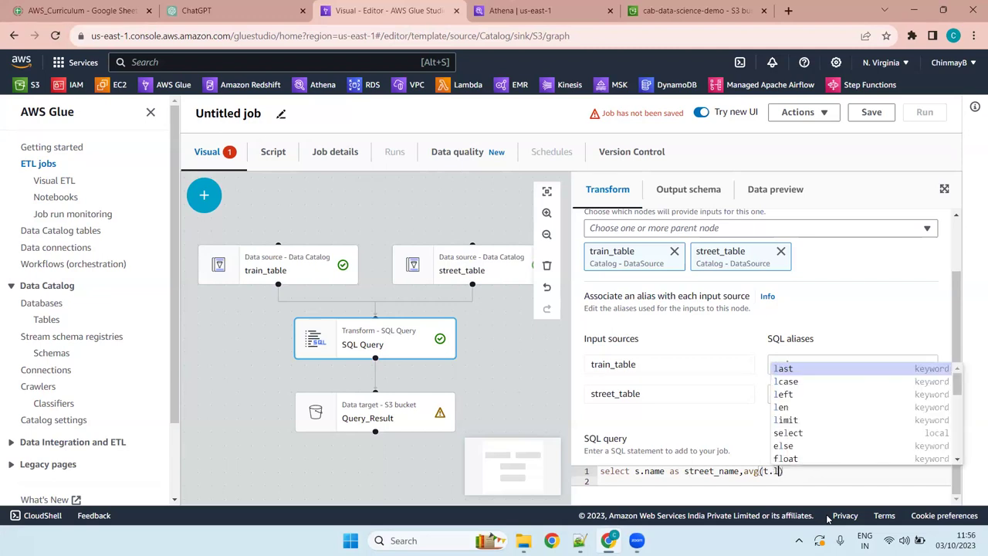
{"action": "type", "text": "h"}
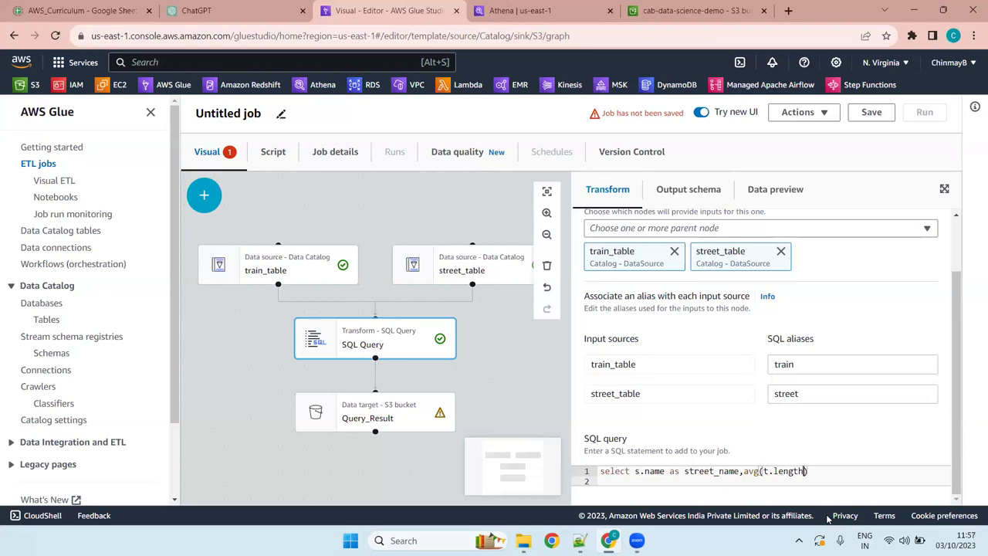
{"action": "type", "text": "as "}
{"action": "type", "text": "avg"}
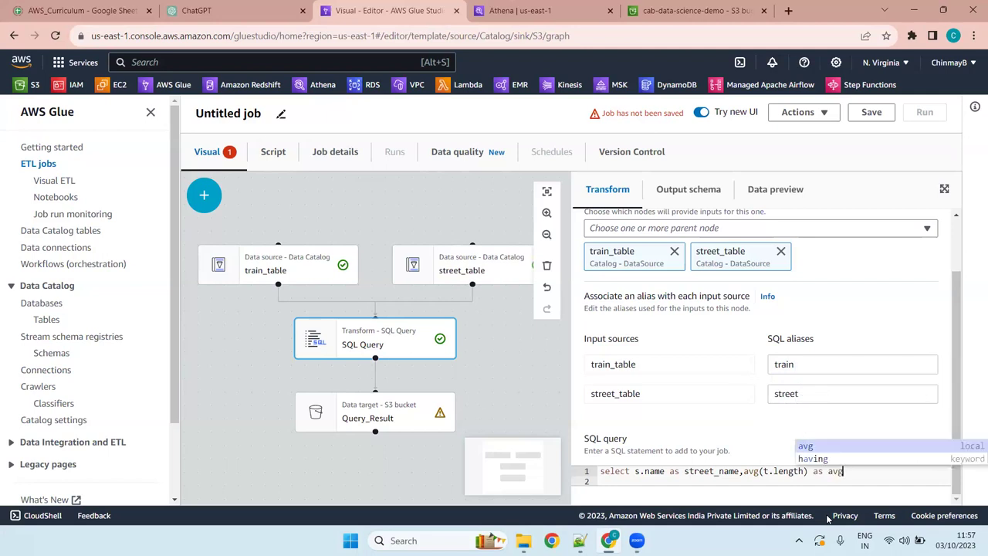
{"action": "type", "text": "_len"}
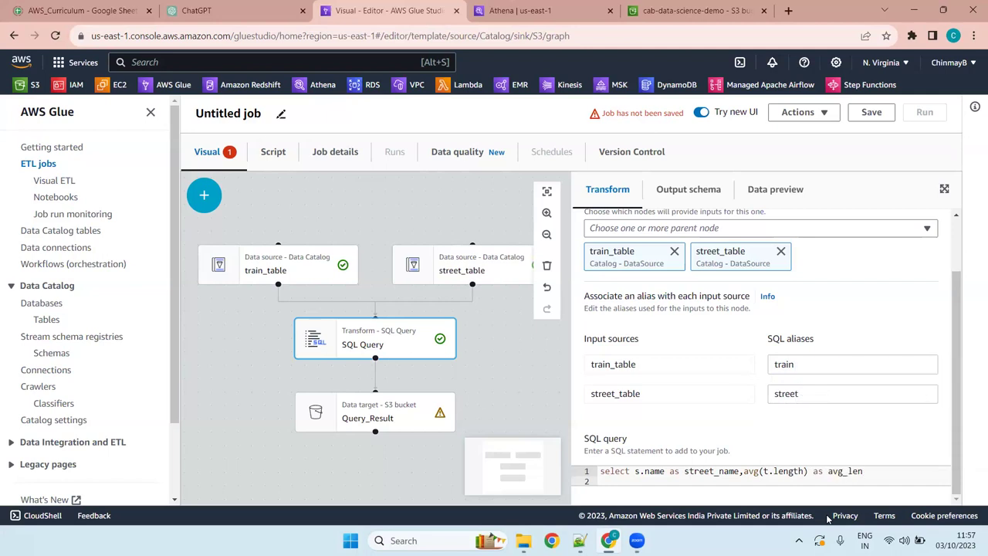
{"action": "type", "text": "gth"}
- Continue the SQL query with "from street s" and start a second line reading "join train t on"
{"action": "type", "text": " from stre"}
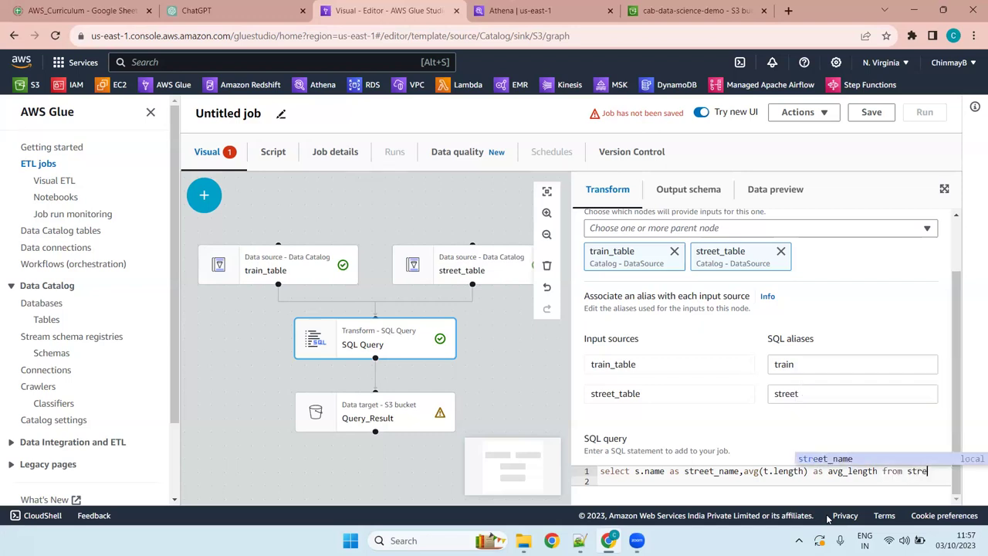
{"action": "type", "text": "et s"}
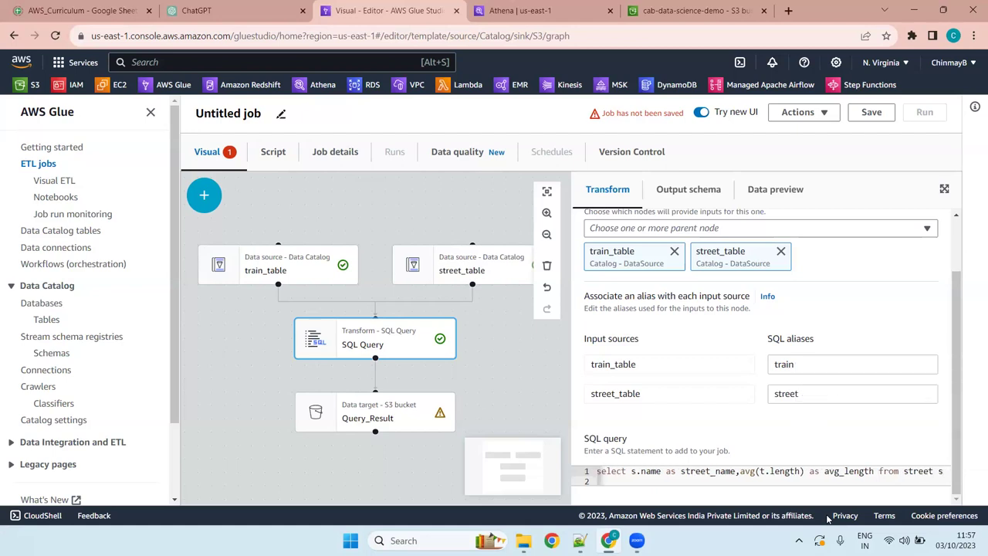
{"action": "key", "text": "Return"}
{"action": "type", "text": "j"}
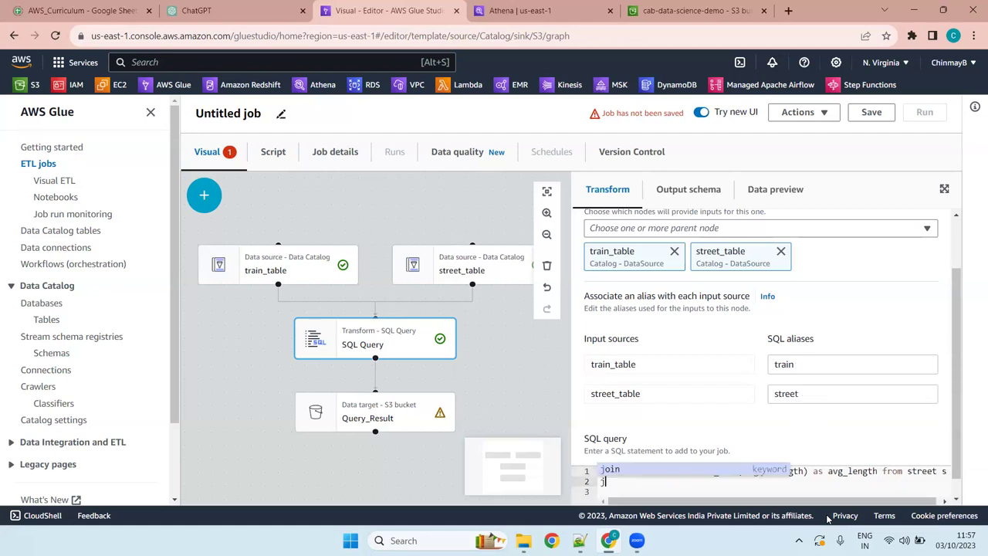
{"action": "type", "text": "oin tra"}
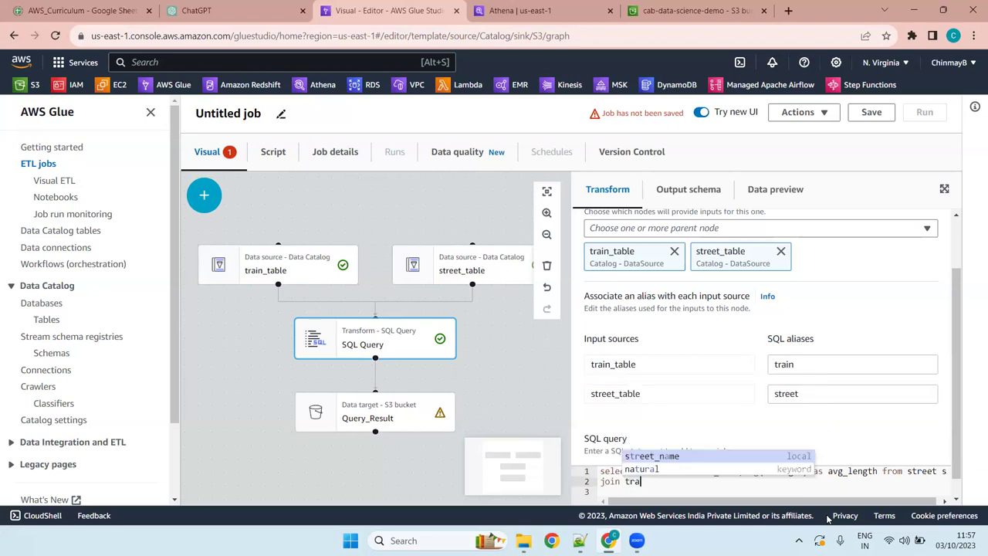
{"action": "type", "text": "in t o"}
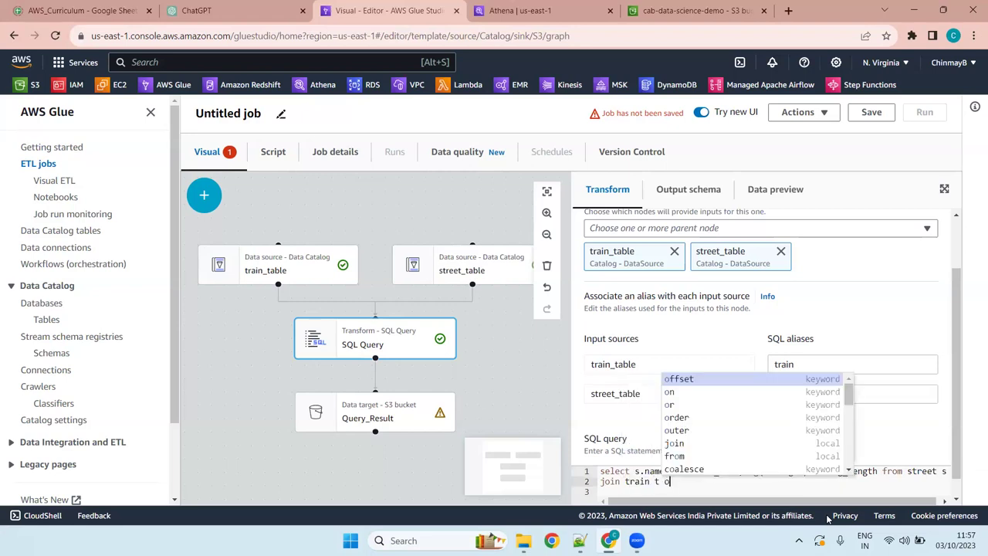
{"action": "type", "text": "n"}
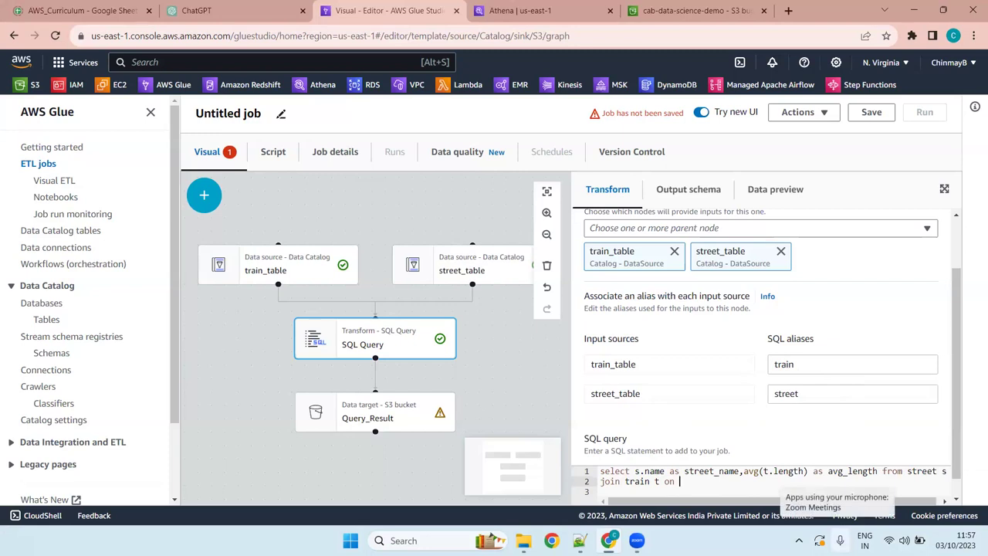
- Complete the join condition in the SQL query as "s._id=t.street_id"
{"action": "type", "text": "s.id"}
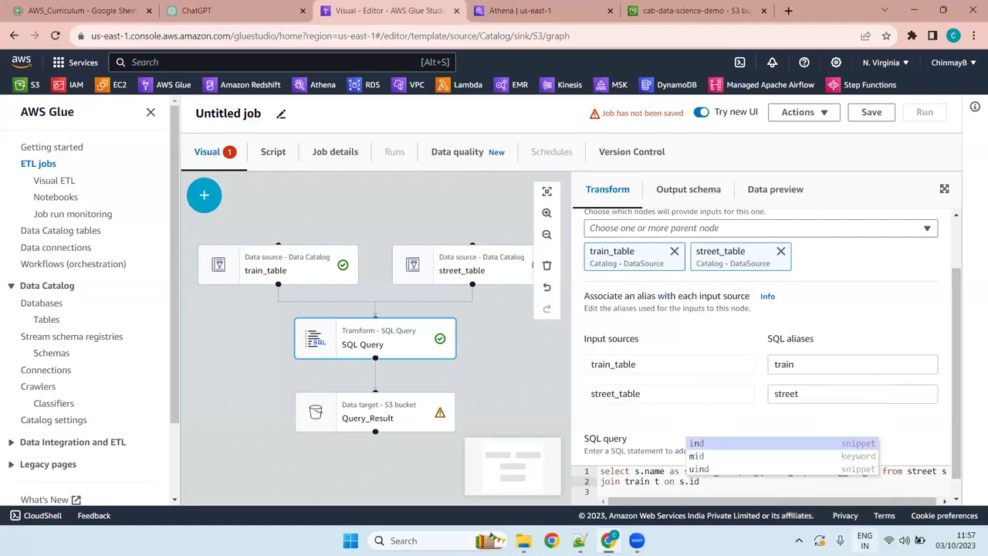
{"action": "key", "text": "super+space"}
{"action": "key", "text": "Escape"}
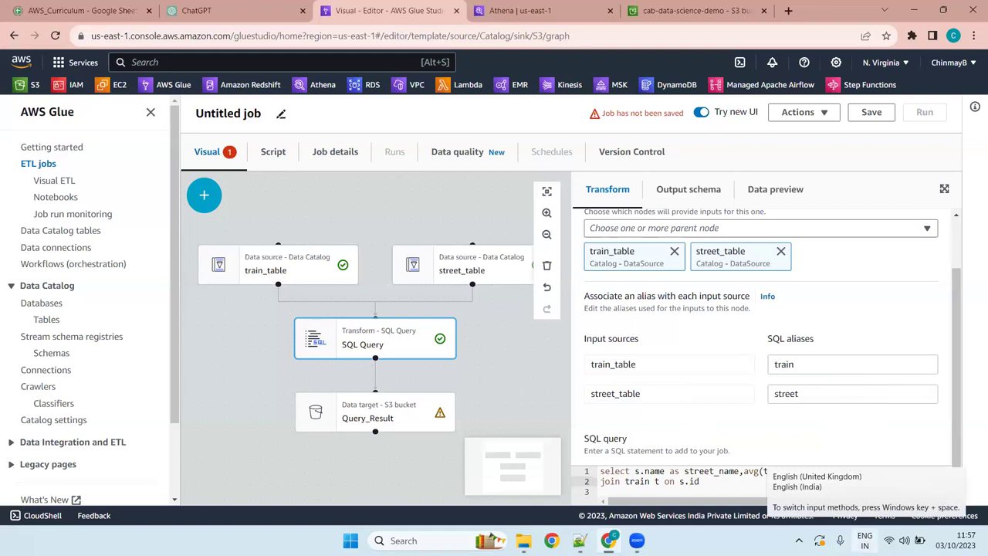
{"action": "left_click", "coordinate": [690, 481]}
{"action": "type", "text": "_"}
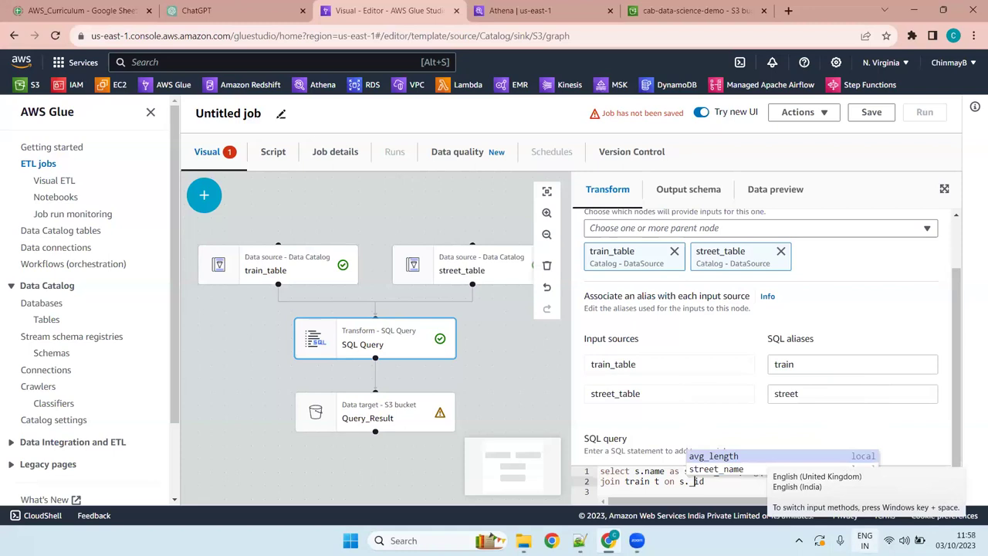
{"action": "left_click", "coordinate": [700, 481]}
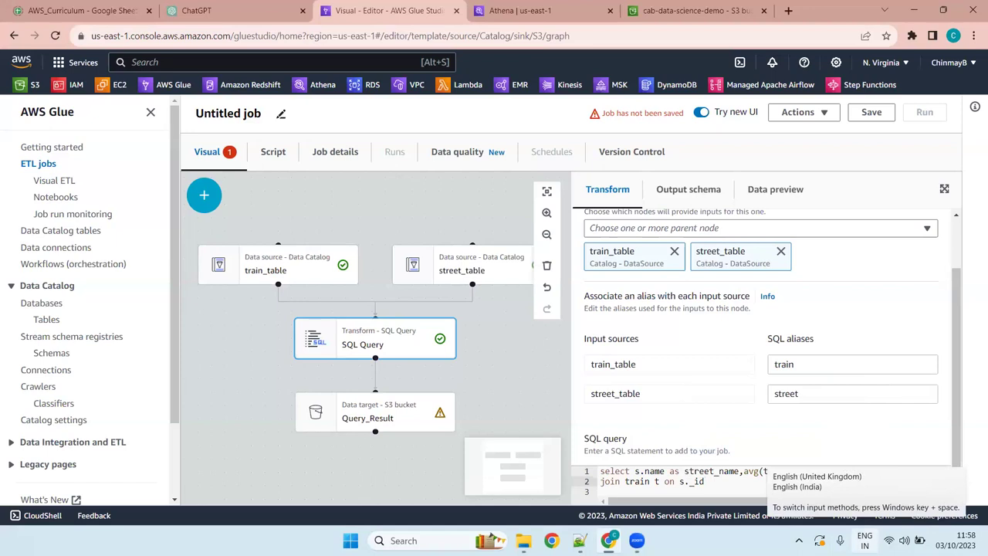
{"action": "type", "text": "=t"}
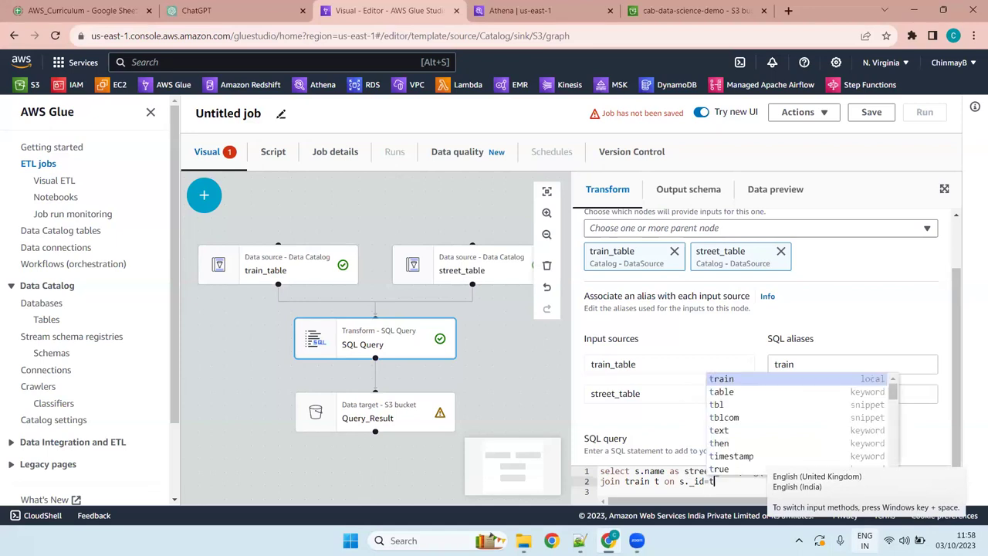
{"action": "type", "text": ".street"}
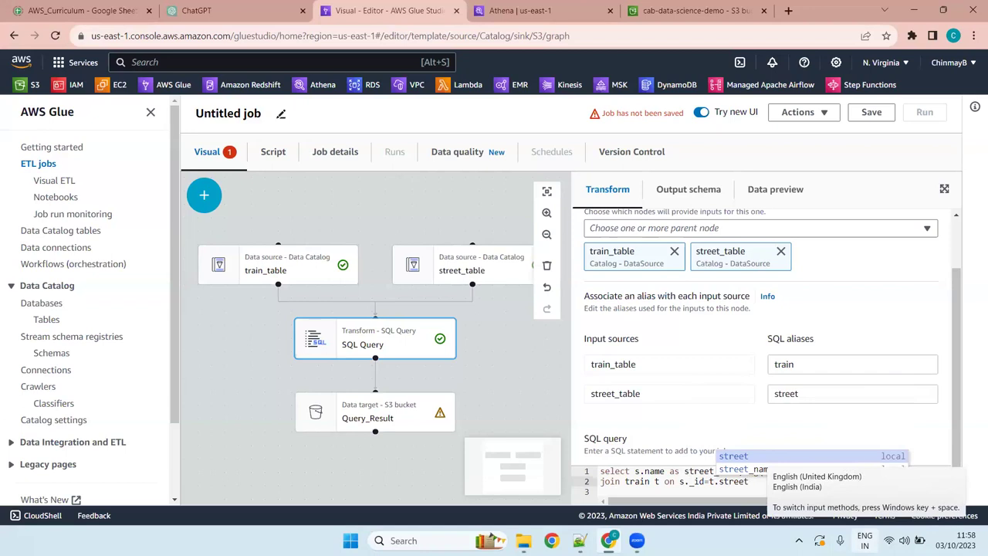
{"action": "type", "text": "_id"}
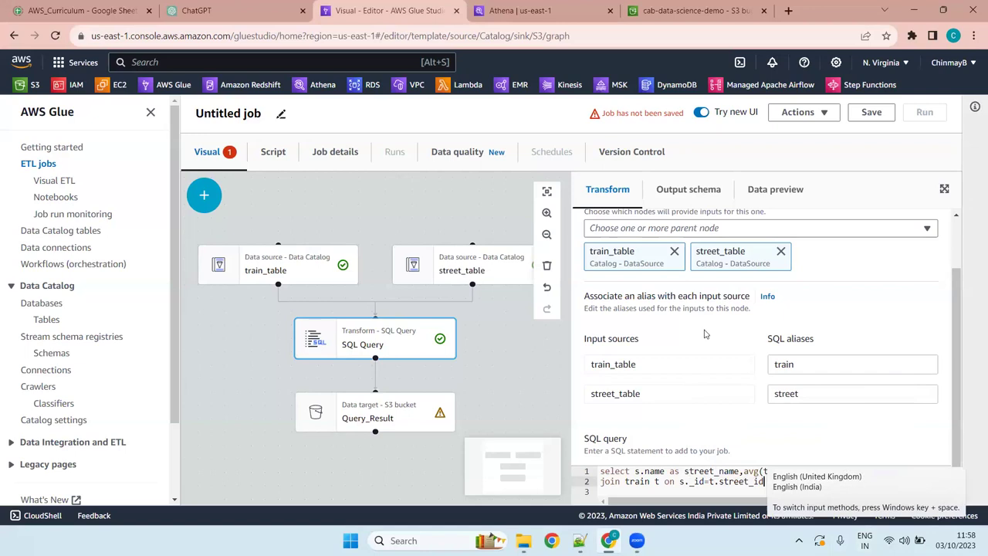
- End the SQL query with "group by s.name;" after the join condition
{"action": "left_click", "coordinate": [769, 480]}
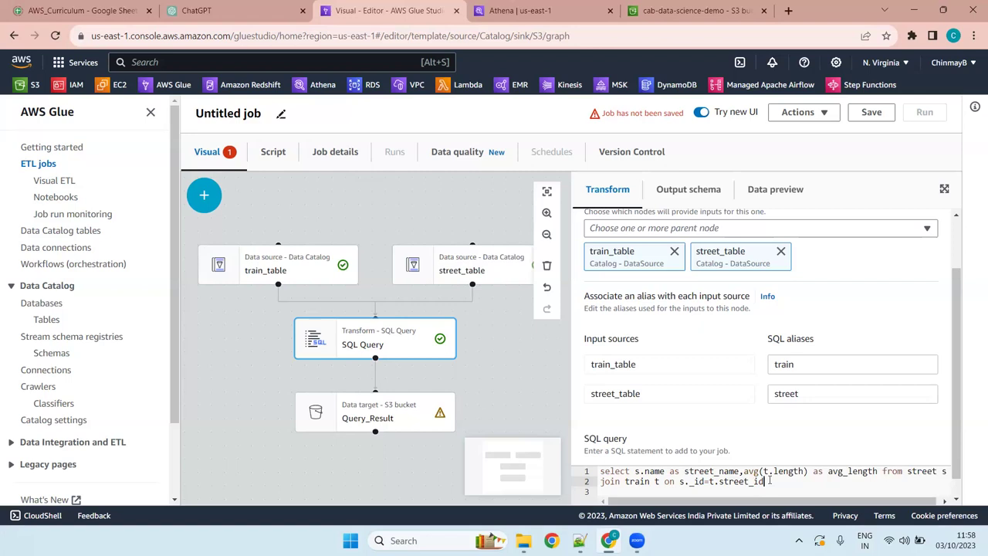
{"action": "type", "text": "gro"}
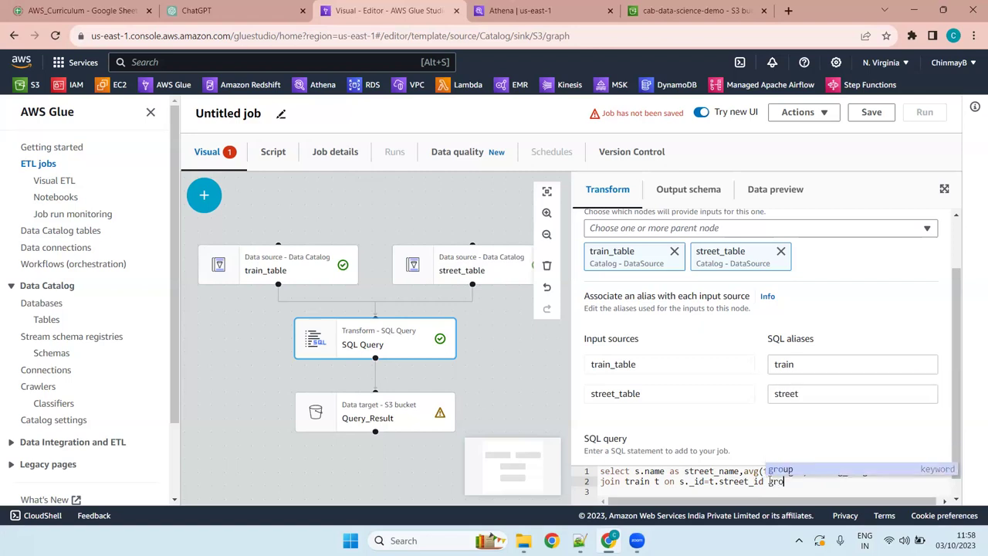
{"action": "type", "text": "up by"}
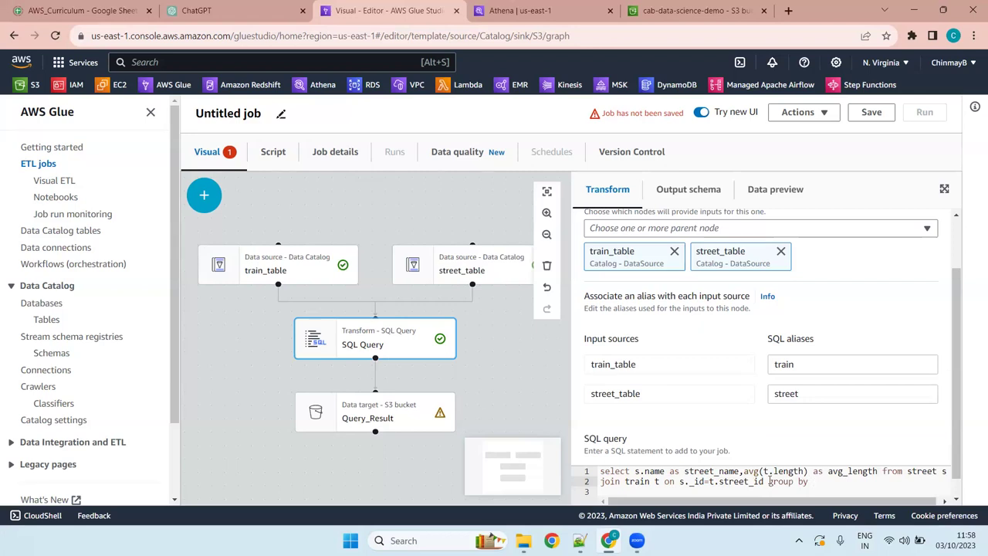
{"action": "type", "text": "s.name"}
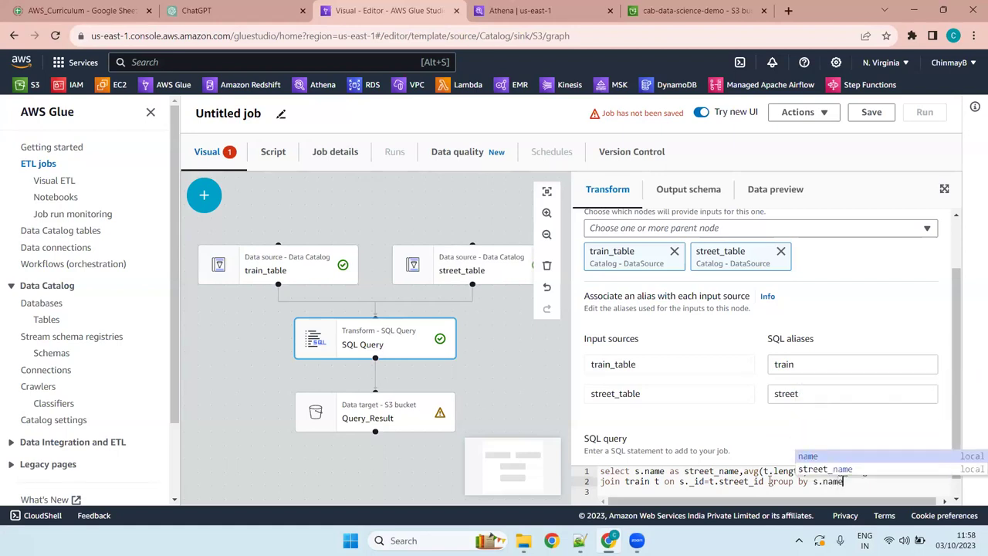
{"action": "type", "text": ";"}
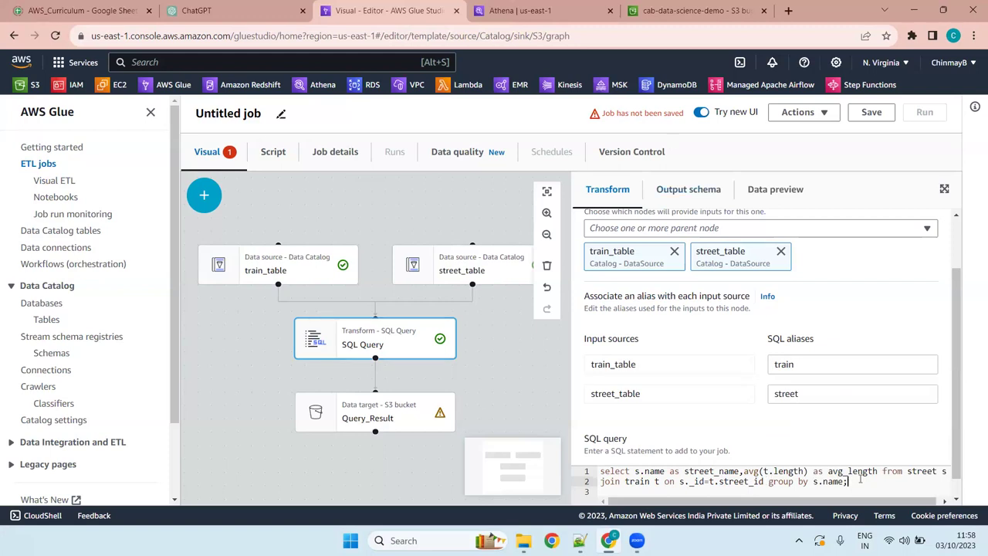
{"action": "key", "text": "ctrl+a"}
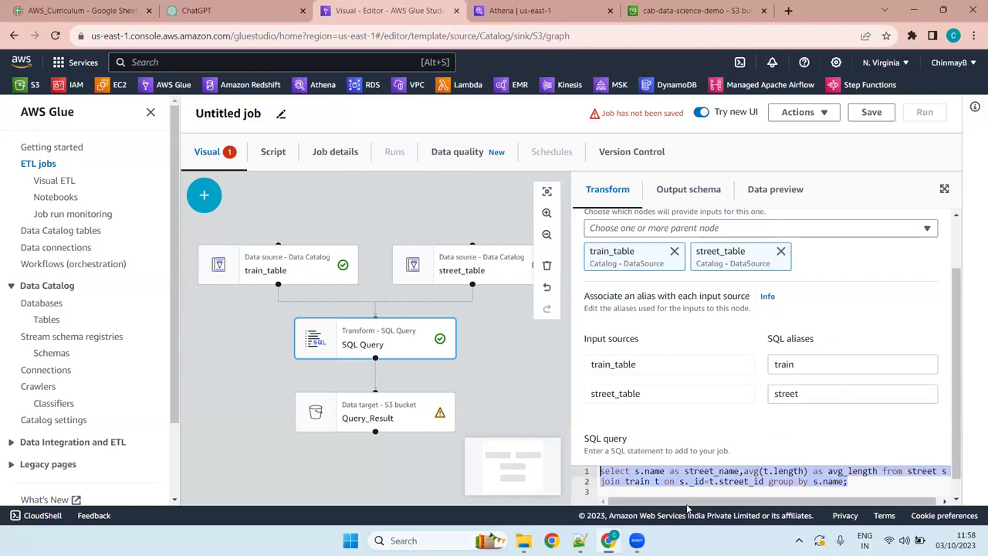
{"action": "left_click_drag", "start_coordinate": [689, 502], "coordinate": [658, 514]}
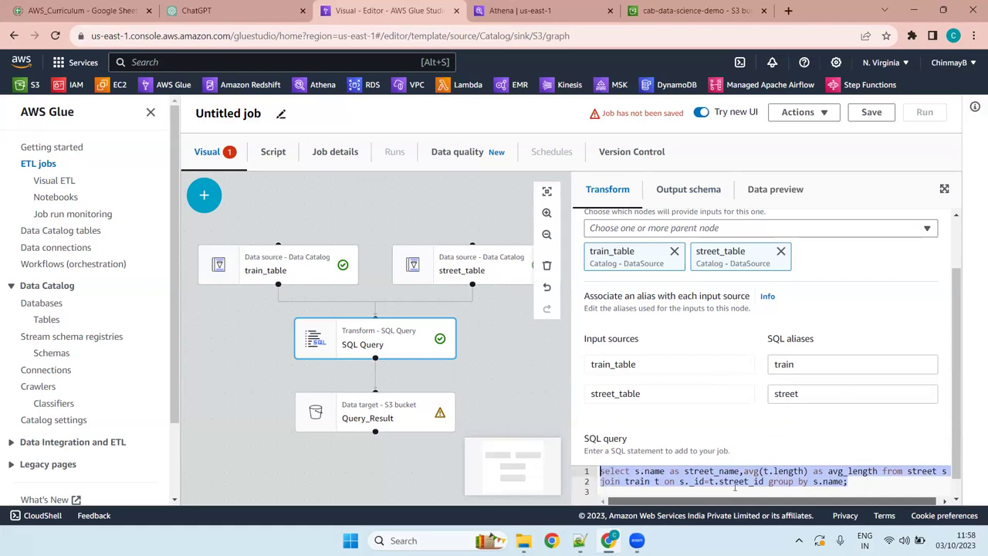
{"action": "left_click", "coordinate": [863, 483]}
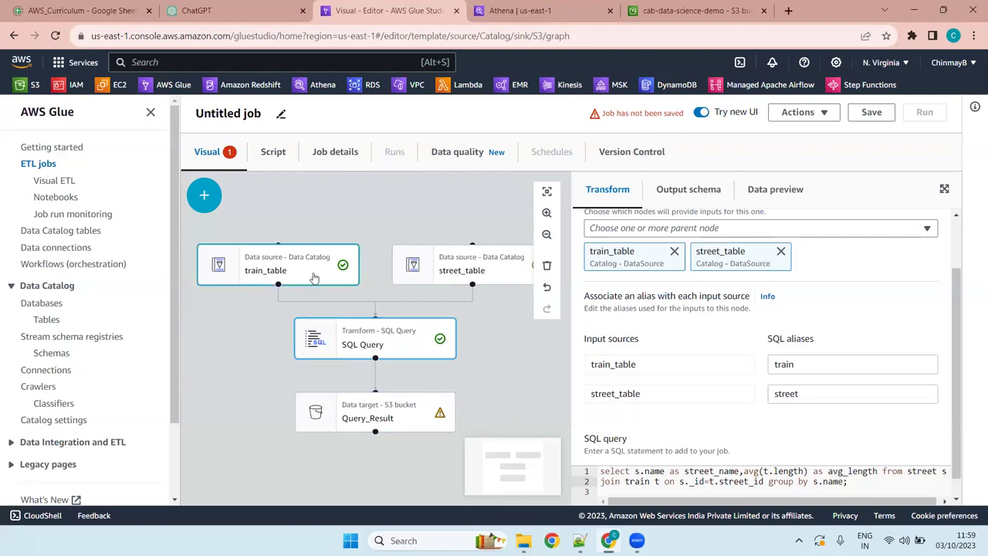
- Browse for the Query_Result node's S3 target location, opening Target_data in the cab-data-science-demo bucket and reloading its object list
{"action": "left_click", "coordinate": [332, 417]}
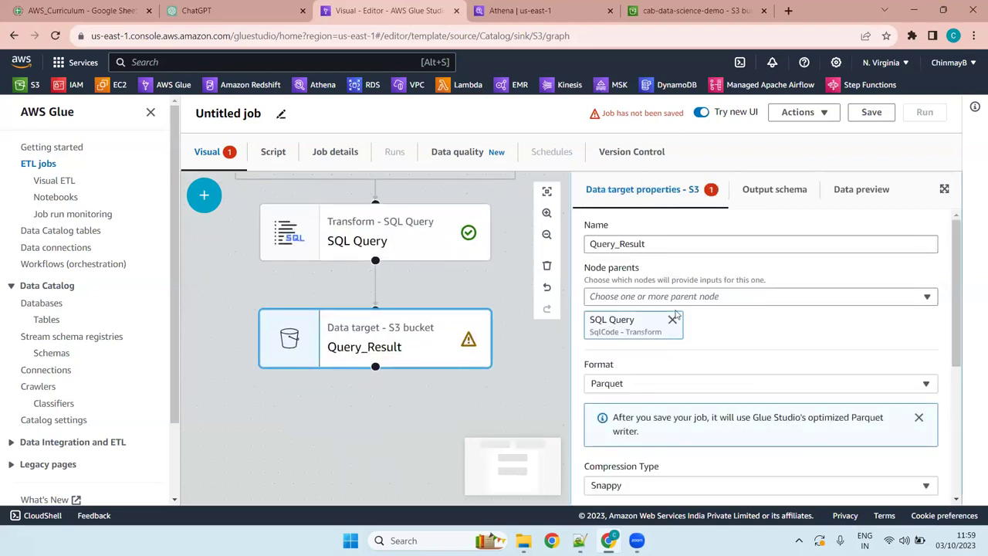
{"action": "scroll", "coordinate": [678, 319], "scroll_direction": "down", "scroll_amount": 3}
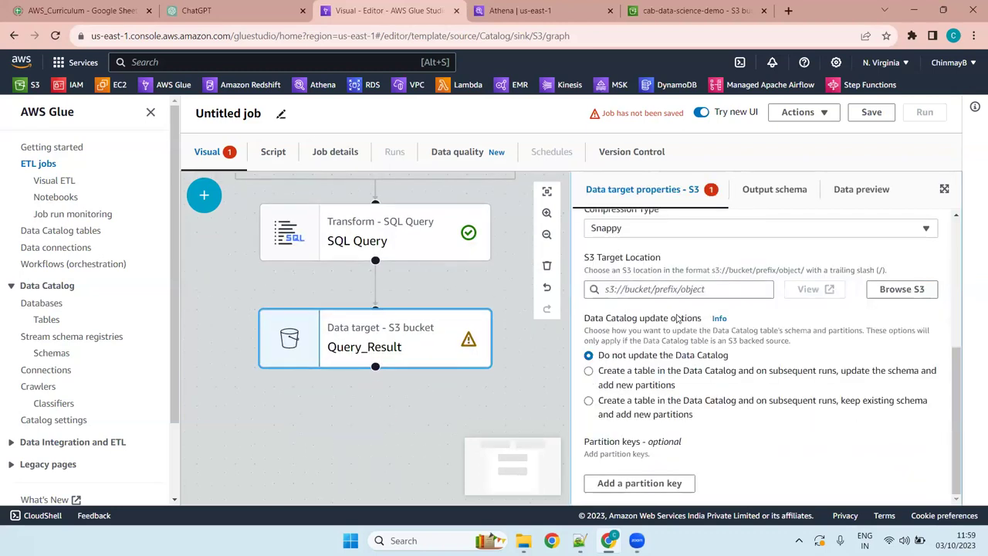
{"action": "left_click", "coordinate": [895, 290]}
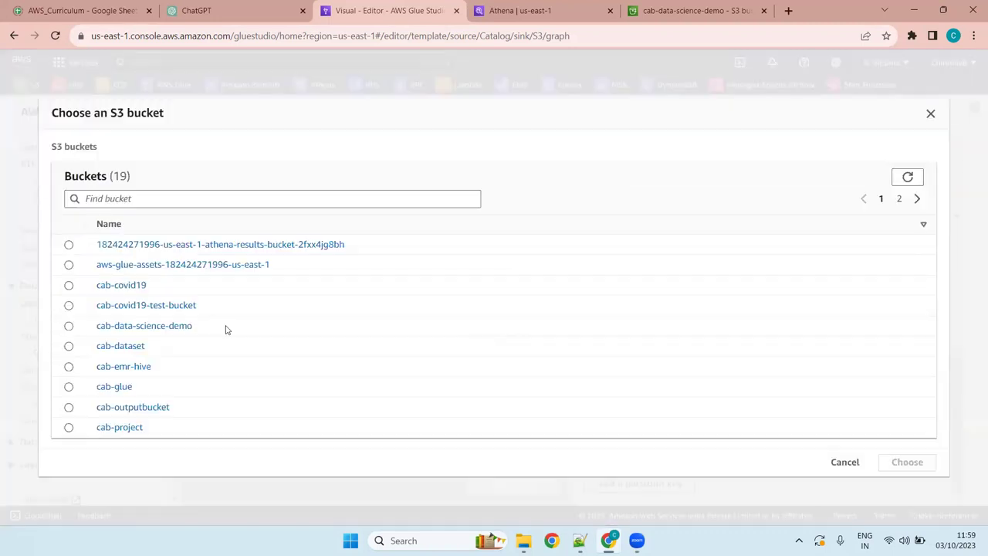
{"action": "left_click", "coordinate": [161, 328]}
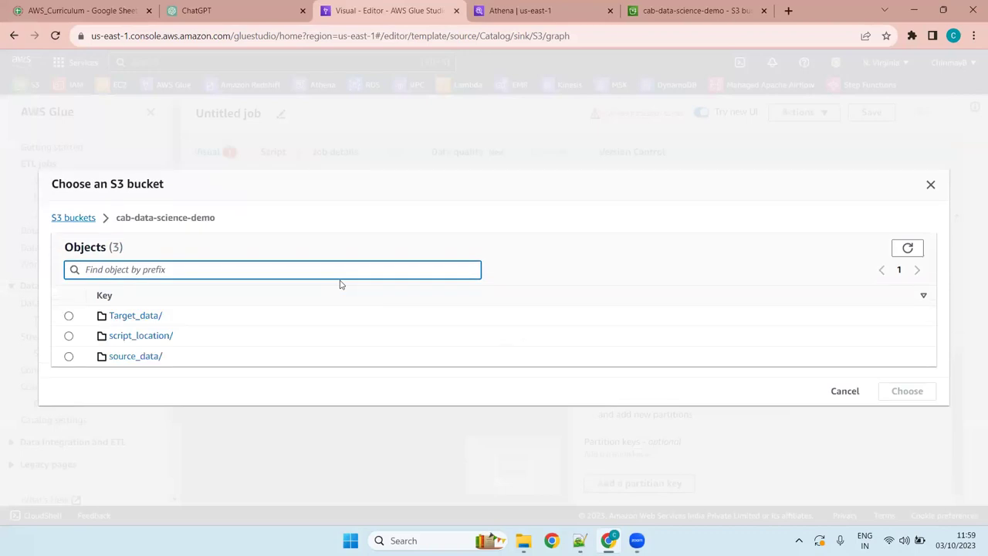
{"action": "left_click", "coordinate": [128, 315]}
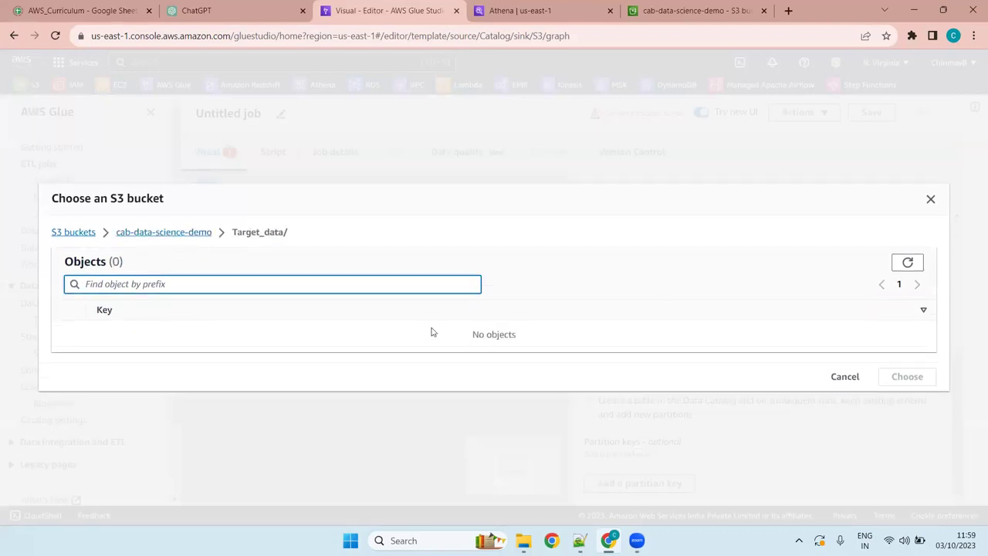
{"action": "left_click", "coordinate": [907, 263]}
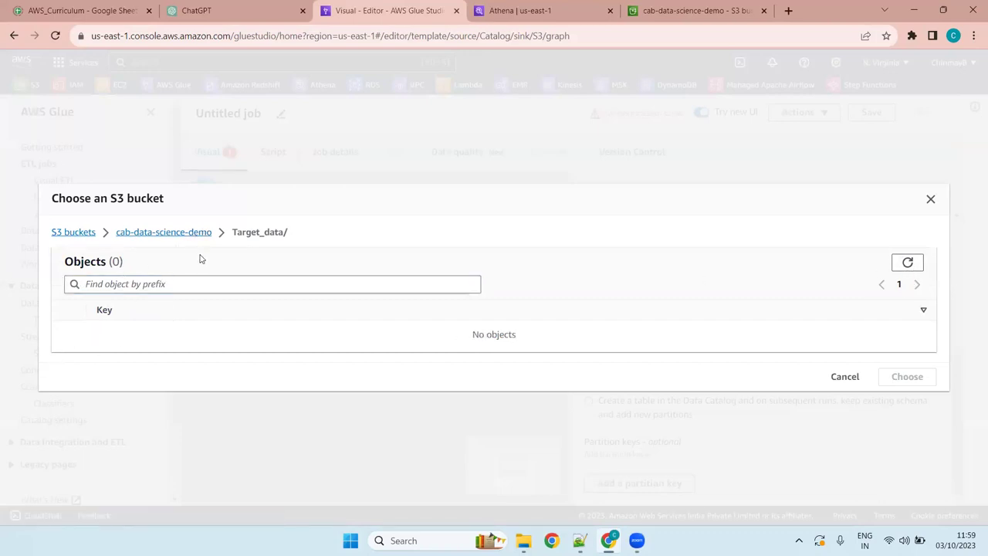
- Switch to the S3 console and open the Target_data folder of the cab-data-science-demo bucket
{"action": "left_click", "coordinate": [693, 10]}
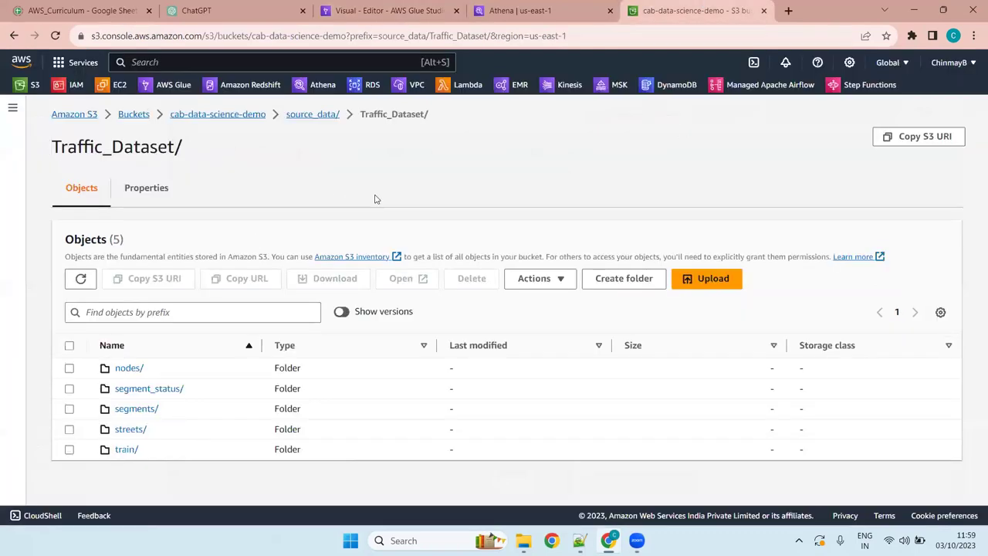
{"action": "left_click", "coordinate": [218, 115]}
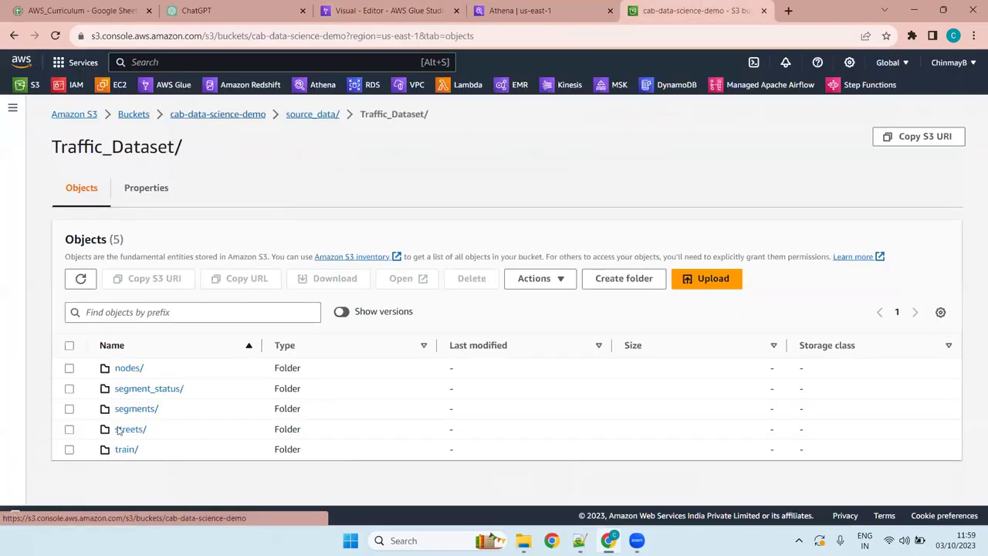
{"action": "left_click", "coordinate": [143, 411]}
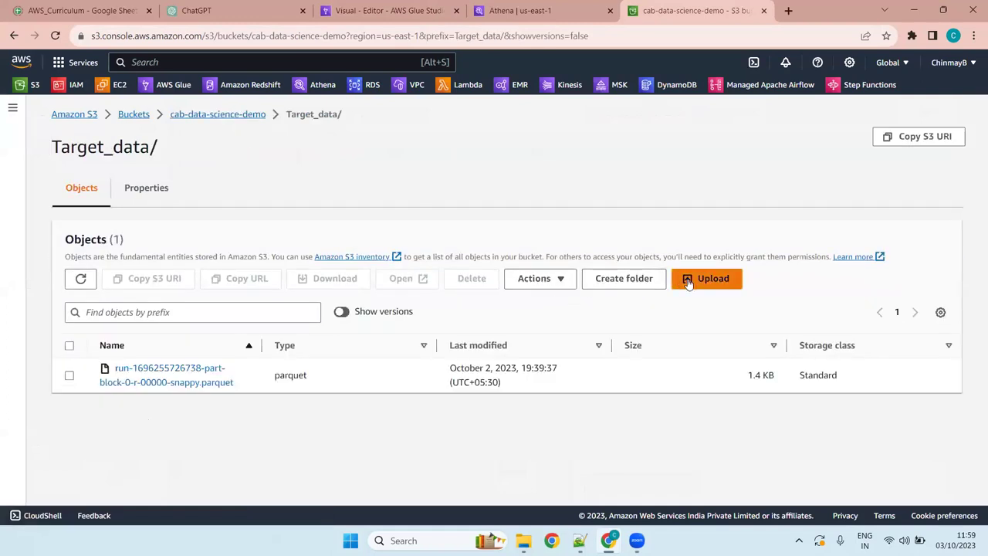
- Create a folder named traffic_db_output inside Target_data
{"action": "left_click", "coordinate": [624, 279]}
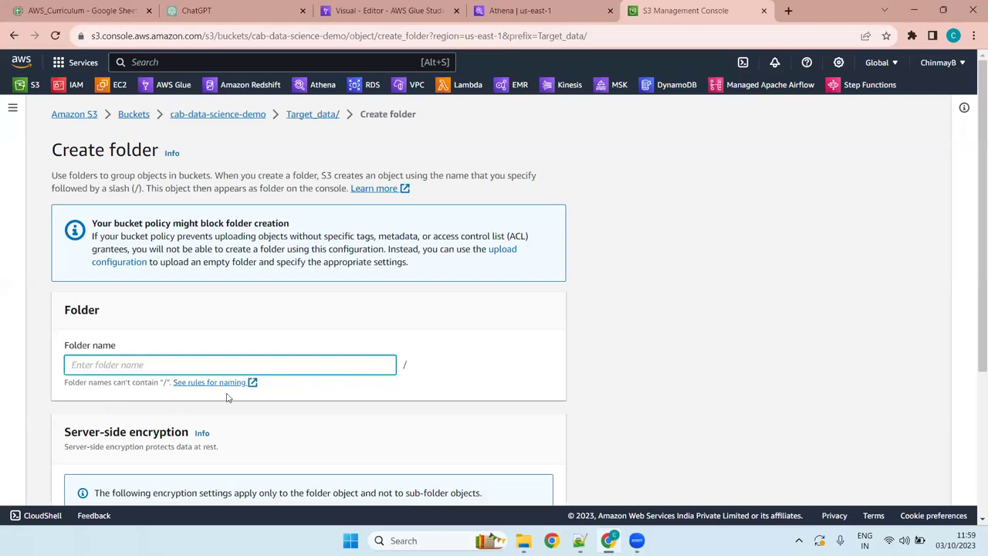
{"action": "type", "text": "traffic"}
{"action": "type", "text": "_output"}
{"action": "key", "text": "Left"}
{"action": "key", "text": "Left"}
{"action": "key", "text": "Left"}
{"action": "key", "text": "Left"}
{"action": "key", "text": "Left"}
{"action": "key", "text": "Left"}
{"action": "key", "text": "Left"}
{"action": "key", "text": "Left"}
{"action": "key", "text": "Left"}
{"action": "key", "text": "Left"}
{"action": "type", "text": "_db"}
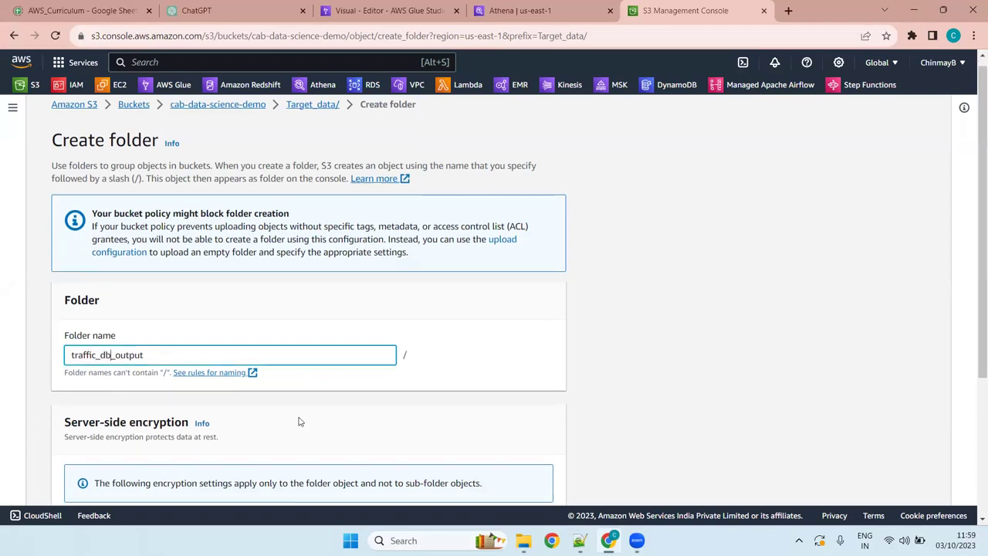
{"action": "scroll", "coordinate": [227, 397], "scroll_direction": "down", "scroll_amount": 3}
{"action": "left_click", "coordinate": [527, 481]}
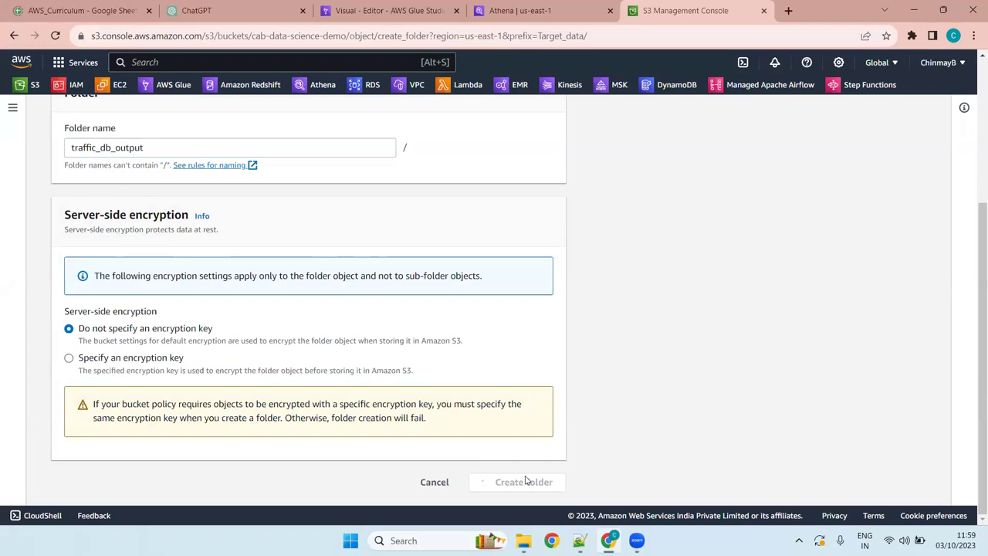
- Back in AWS Glue Studio, choose Target_data/traffic_db_output/ as Query_Result's S3 target location and dismiss the Parquet writer notice
{"action": "left_click", "coordinate": [396, 8]}
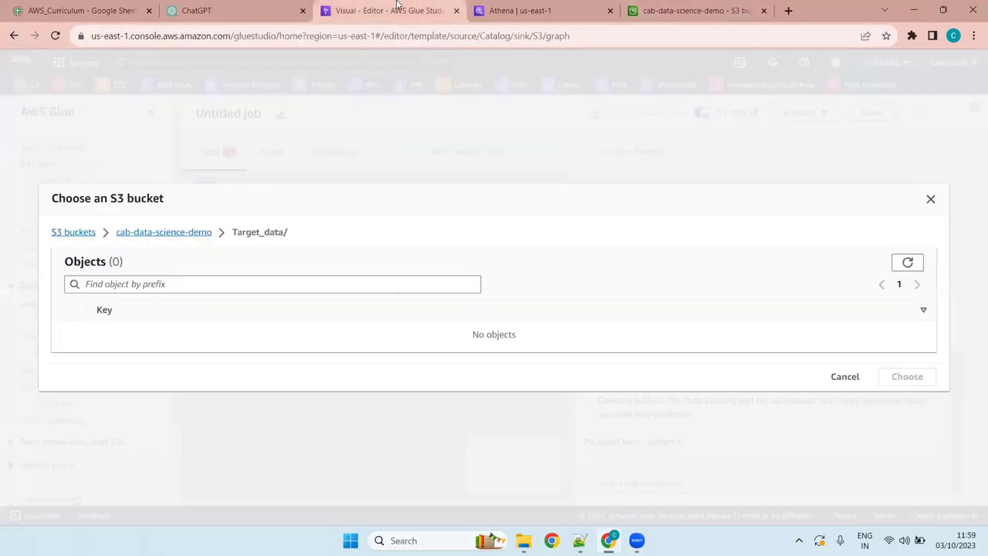
{"action": "left_click", "coordinate": [909, 264]}
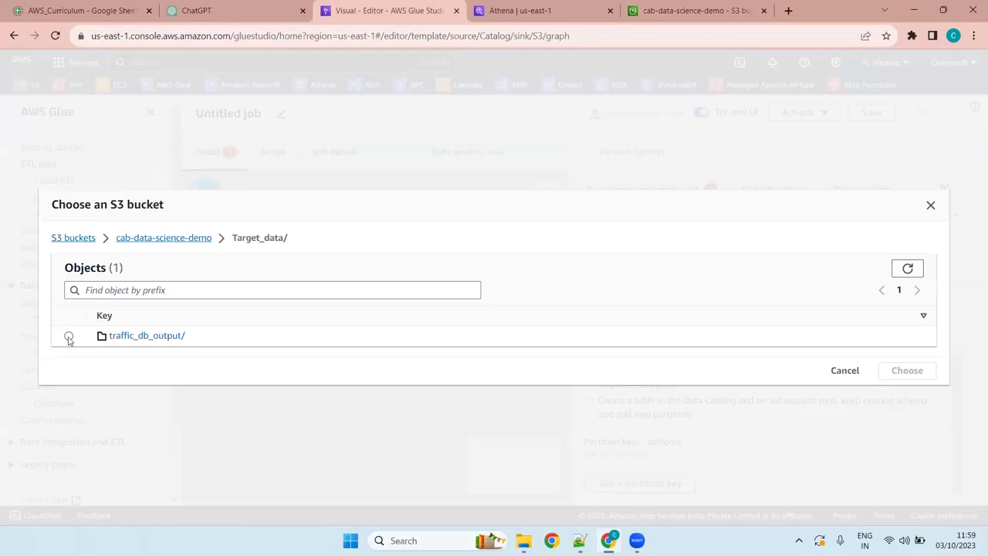
{"action": "left_click", "coordinate": [69, 336]}
{"action": "left_click", "coordinate": [907, 370]}
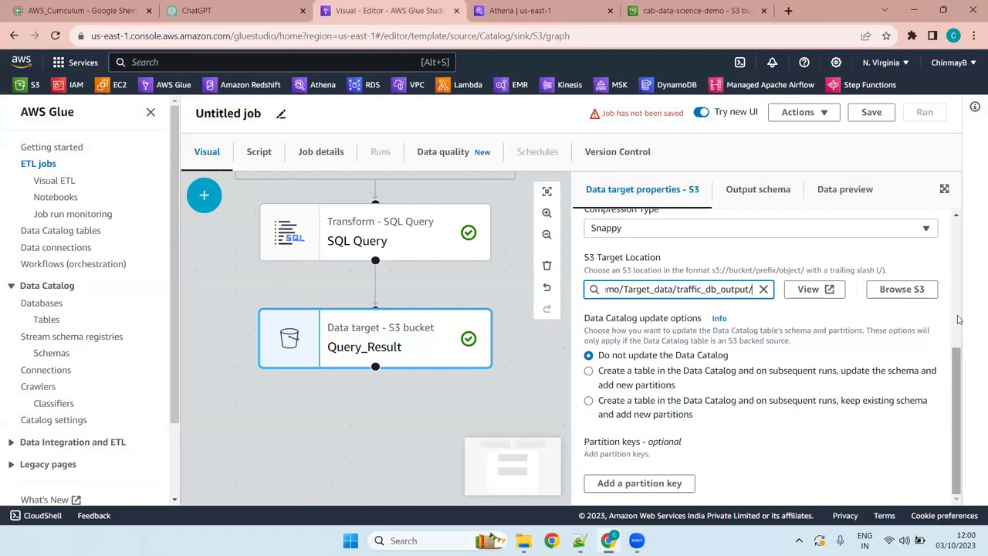
{"action": "scroll", "coordinate": [958, 319], "scroll_direction": "up", "scroll_amount": 3}
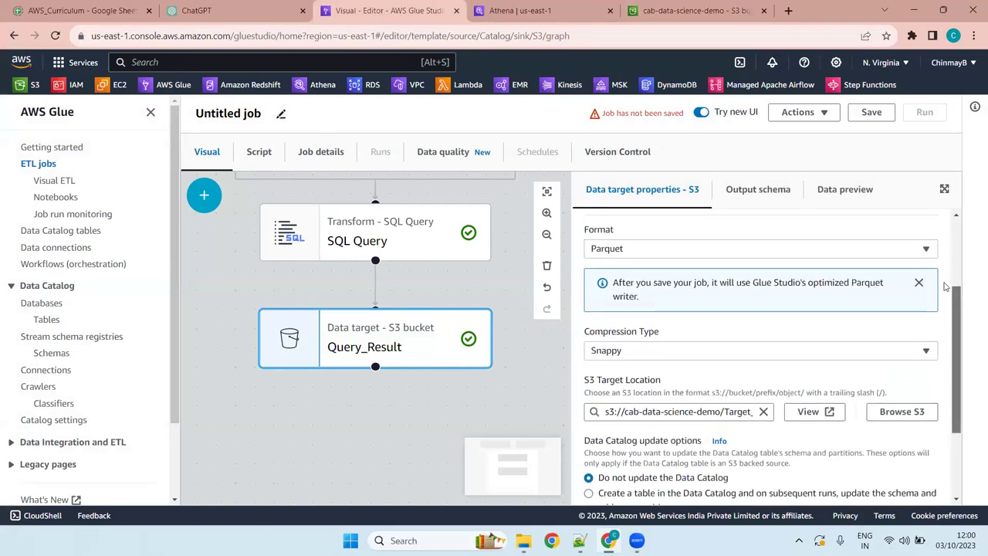
{"action": "left_click", "coordinate": [918, 282]}
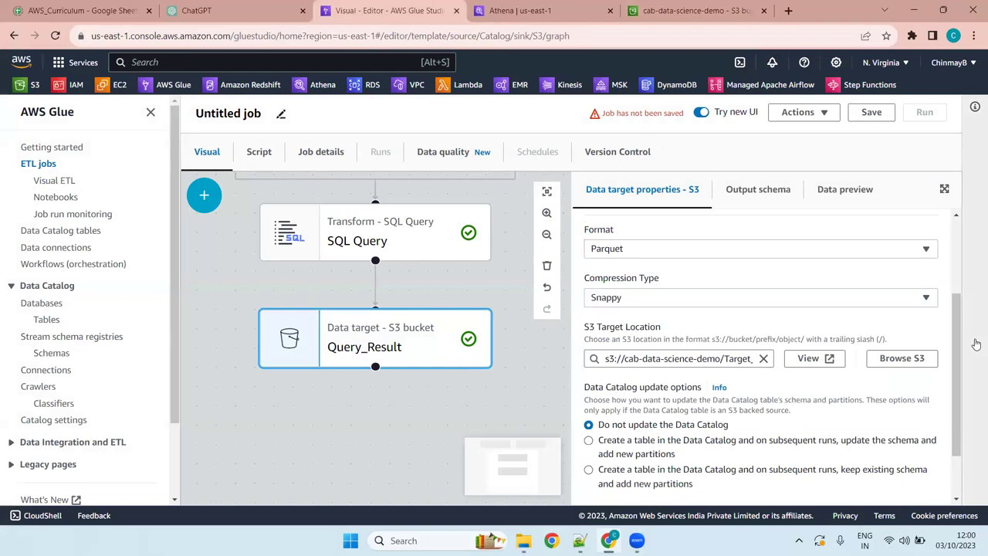
- Review the Query_Result node's output schemas for both Output 1 and Output 2
{"action": "left_click", "coordinate": [780, 191]}
{"action": "scroll", "coordinate": [756, 345], "scroll_direction": "down", "scroll_amount": 1}
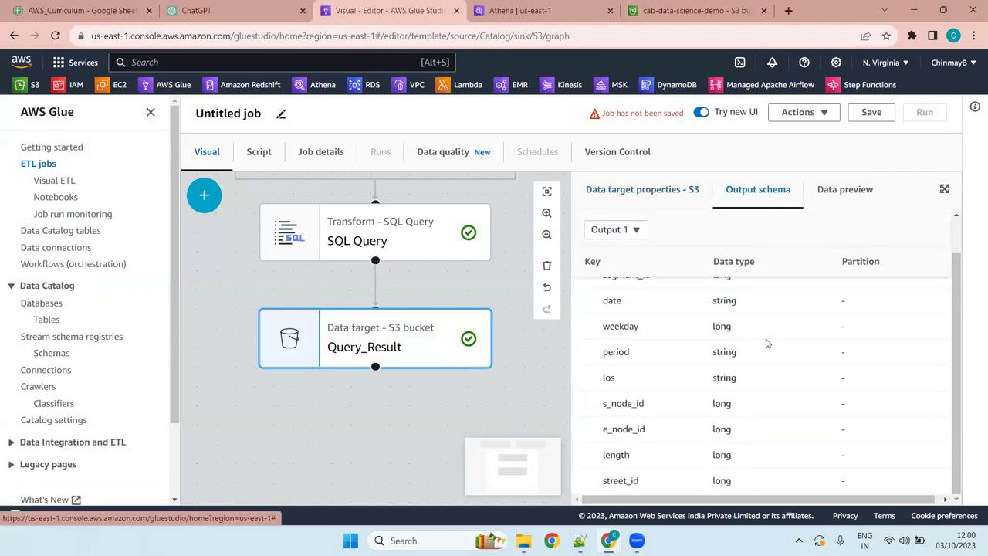
{"action": "scroll", "coordinate": [767, 343], "scroll_direction": "up", "scroll_amount": 1}
{"action": "left_click", "coordinate": [623, 230]}
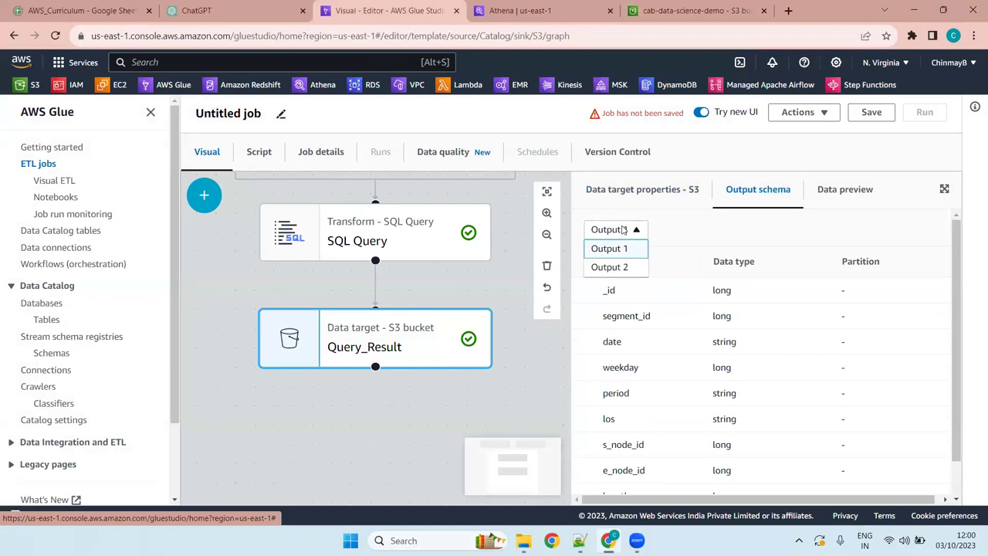
{"action": "left_click", "coordinate": [627, 268]}
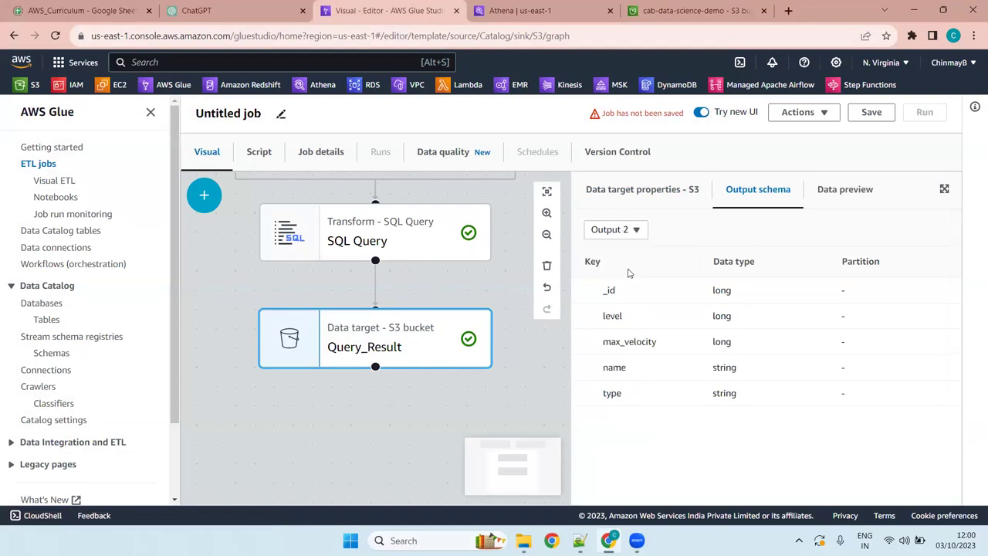
{"action": "left_click", "coordinate": [635, 232]}
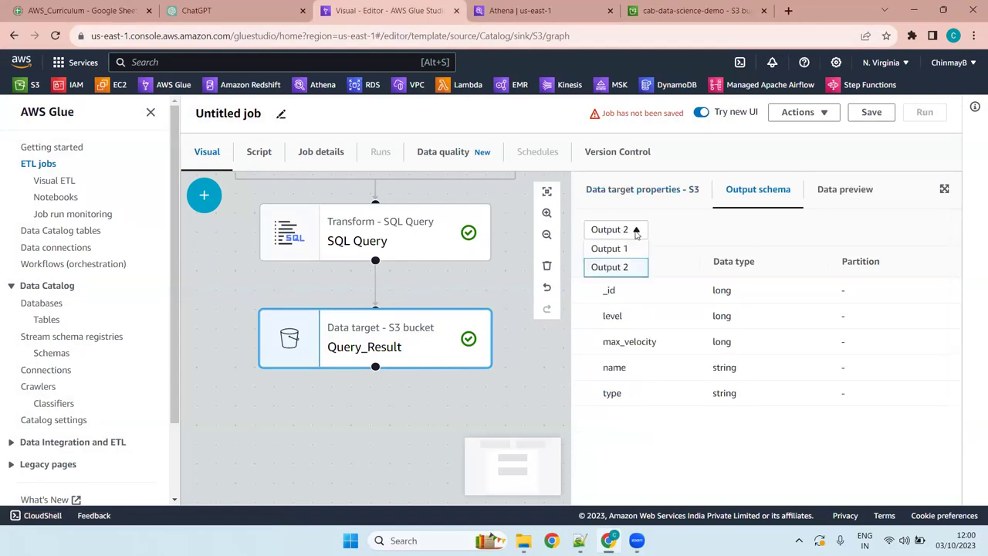
{"action": "left_click", "coordinate": [625, 249]}
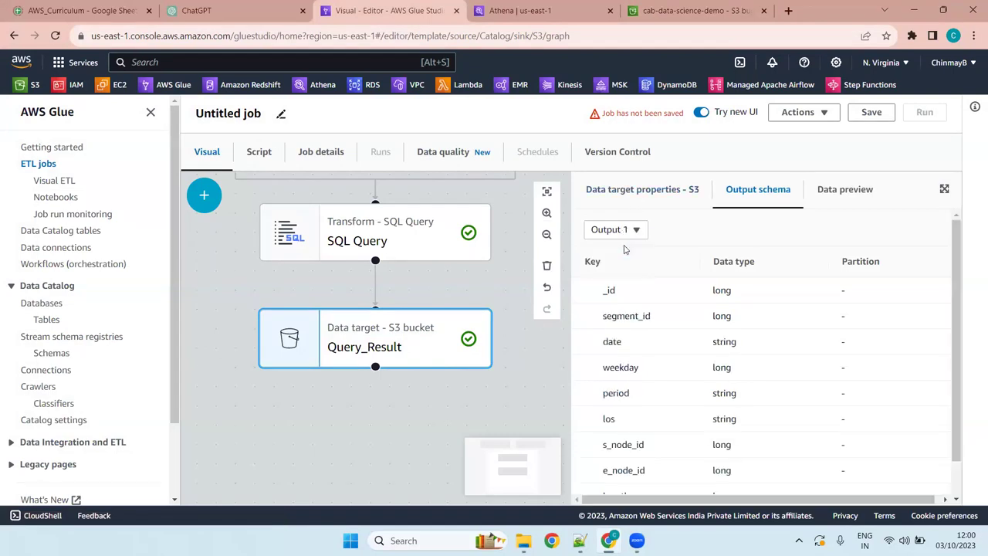
- Examine the format and compression type options in the Query_Result target properties without changing them
{"action": "left_click", "coordinate": [645, 191]}
{"action": "left_click_drag", "start_coordinate": [955, 248], "coordinate": [973, 264]}
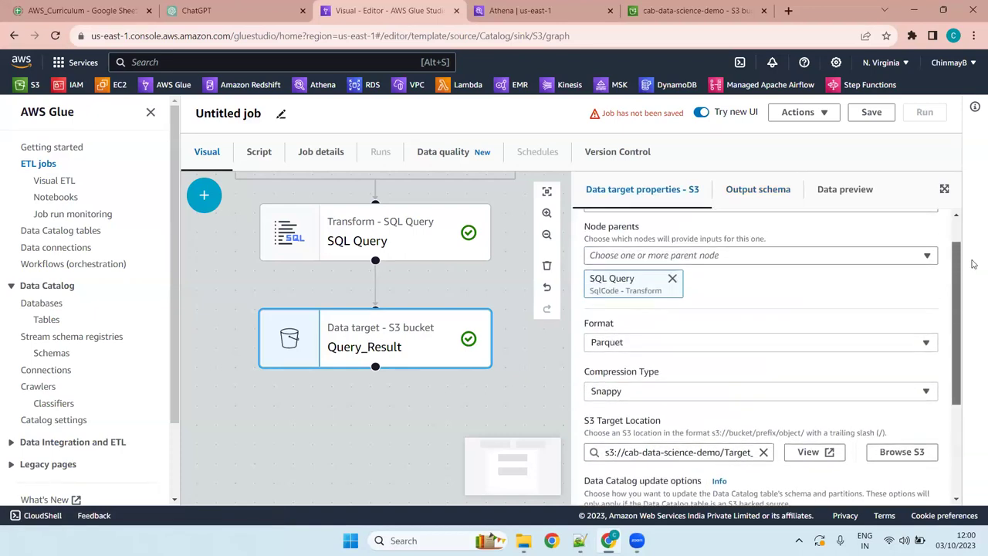
{"action": "left_click", "coordinate": [764, 399]}
{"action": "left_click", "coordinate": [767, 393]}
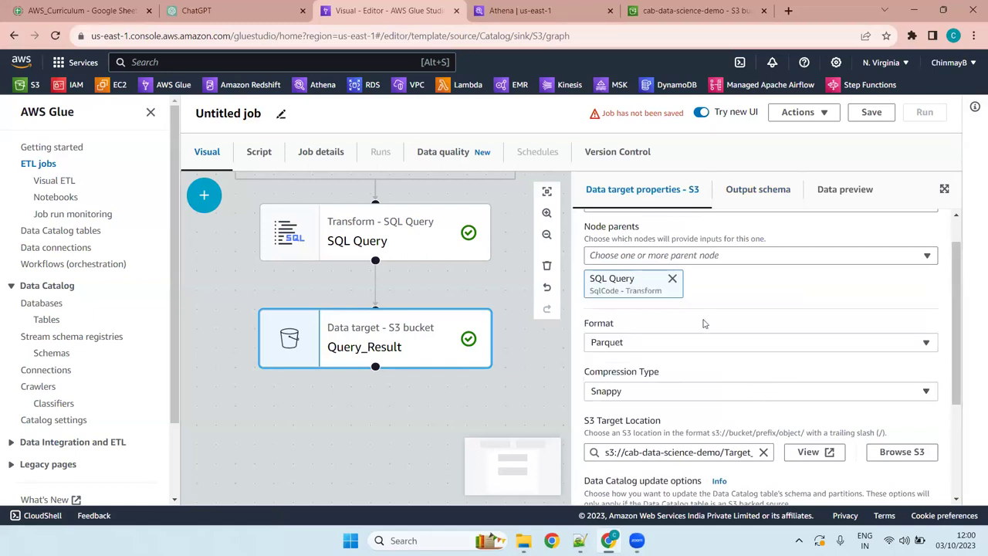
{"action": "left_click", "coordinate": [700, 347]}
{"action": "left_click", "coordinate": [700, 347]}
{"action": "left_click", "coordinate": [700, 346]}
{"action": "left_click", "coordinate": [700, 349]}
{"action": "left_click", "coordinate": [713, 401]}
{"action": "left_click", "coordinate": [713, 400]}
{"action": "left_click", "coordinate": [713, 401]}
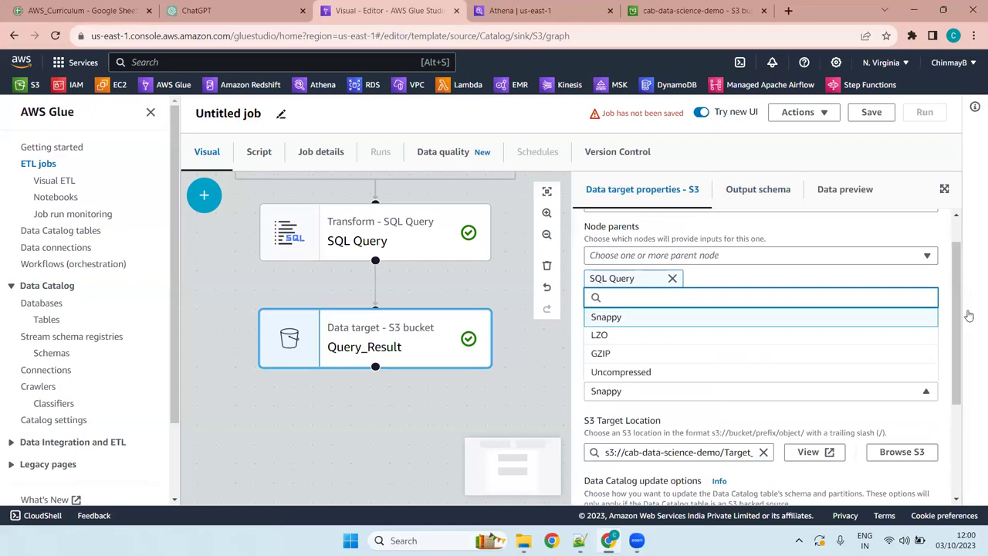
{"action": "left_click_drag", "start_coordinate": [959, 309], "coordinate": [956, 224]}
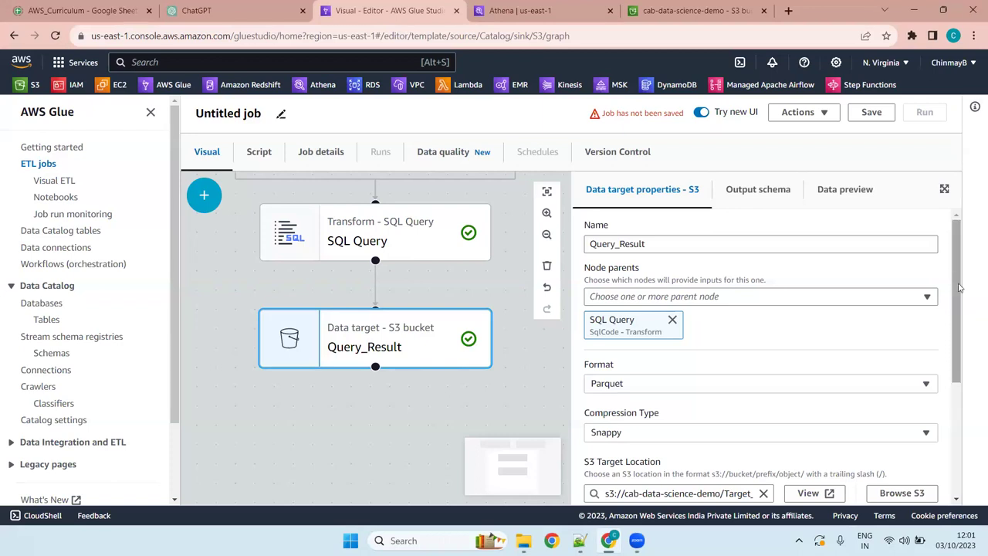
- Review the Query_Result node's remaining target settings down to the partition keys, and fit the whole job graph in view
{"action": "left_click_drag", "start_coordinate": [958, 302], "coordinate": [973, 434]}
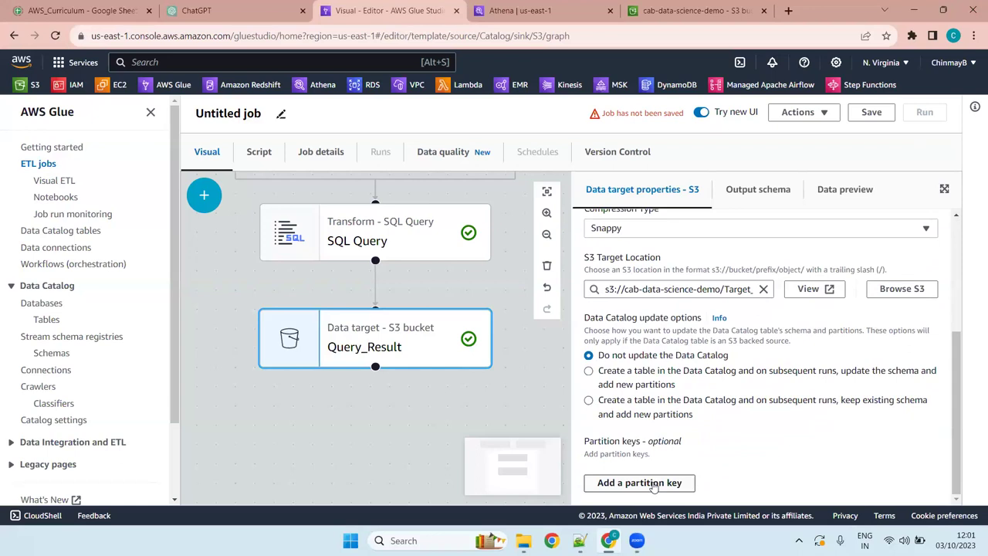
{"action": "scroll", "coordinate": [654, 485], "scroll_direction": "up", "scroll_amount": 3}
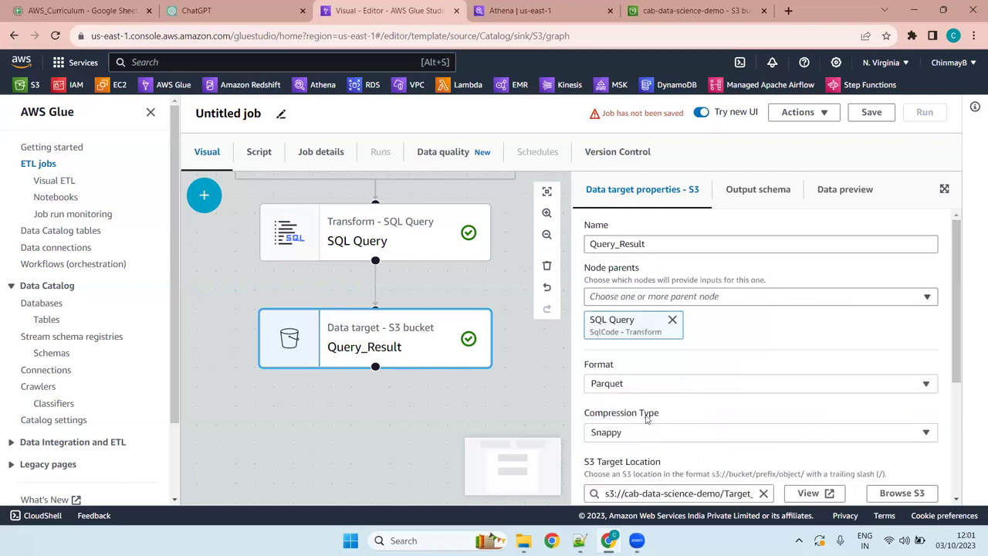
{"action": "scroll", "coordinate": [745, 423], "scroll_direction": "down", "scroll_amount": 3}
{"action": "scroll", "coordinate": [746, 424], "scroll_direction": "up", "scroll_amount": 3}
{"action": "scroll", "coordinate": [392, 340], "scroll_direction": "up", "scroll_amount": 2}
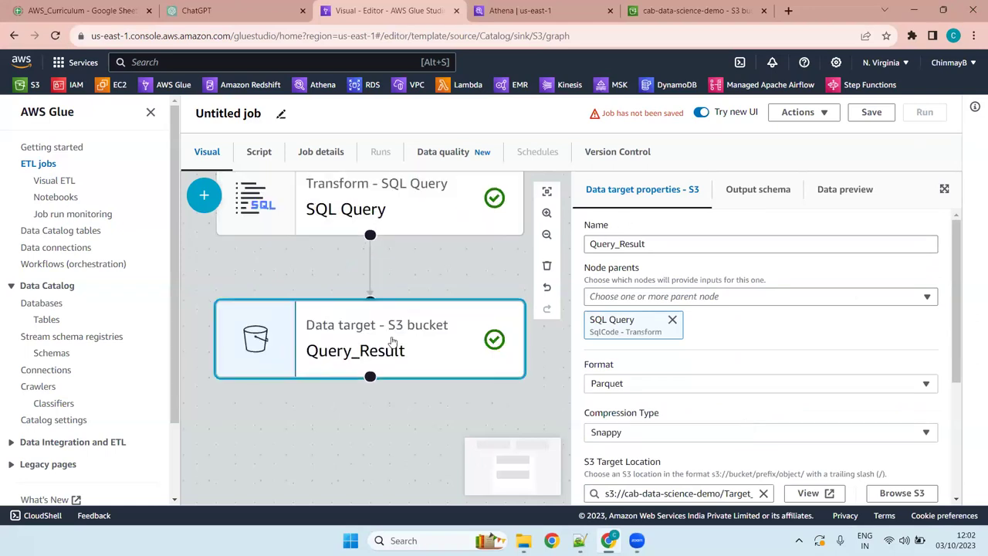
{"action": "scroll", "coordinate": [392, 341], "scroll_direction": "down", "scroll_amount": 4}
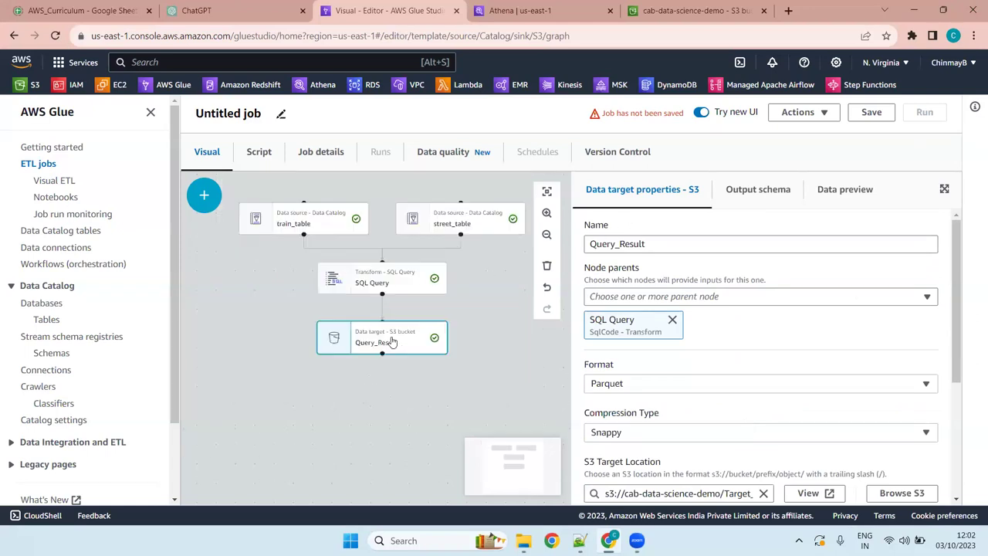
{"action": "left_click", "coordinate": [547, 193]}
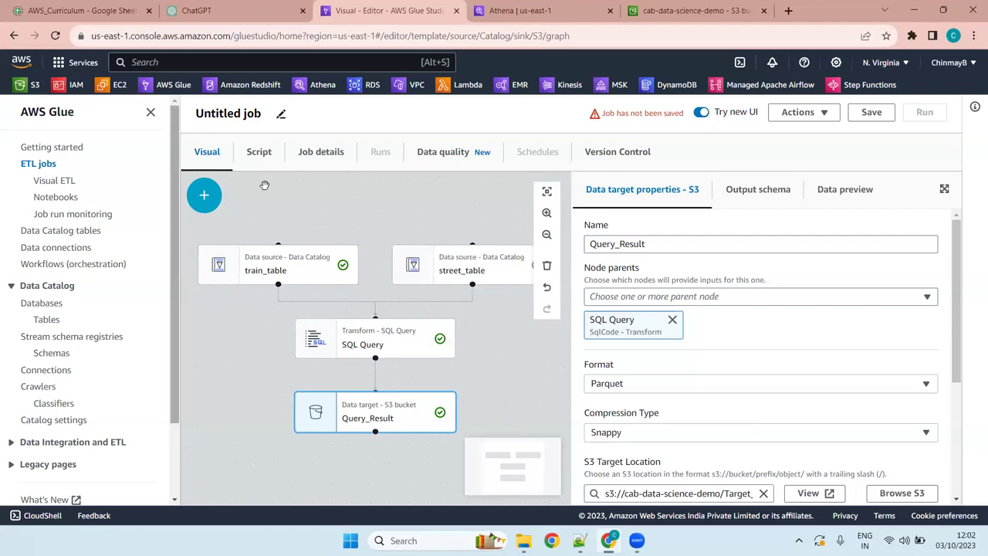
- Open the job's generated script and go through its import statements line by line
{"action": "left_click", "coordinate": [260, 154]}
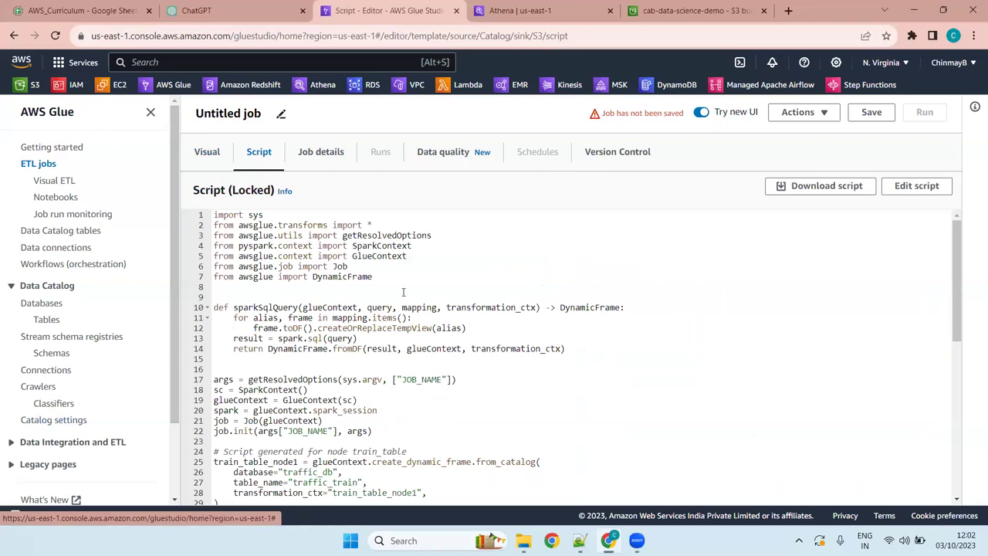
{"action": "left_click_drag", "start_coordinate": [424, 279], "coordinate": [193, 215]}
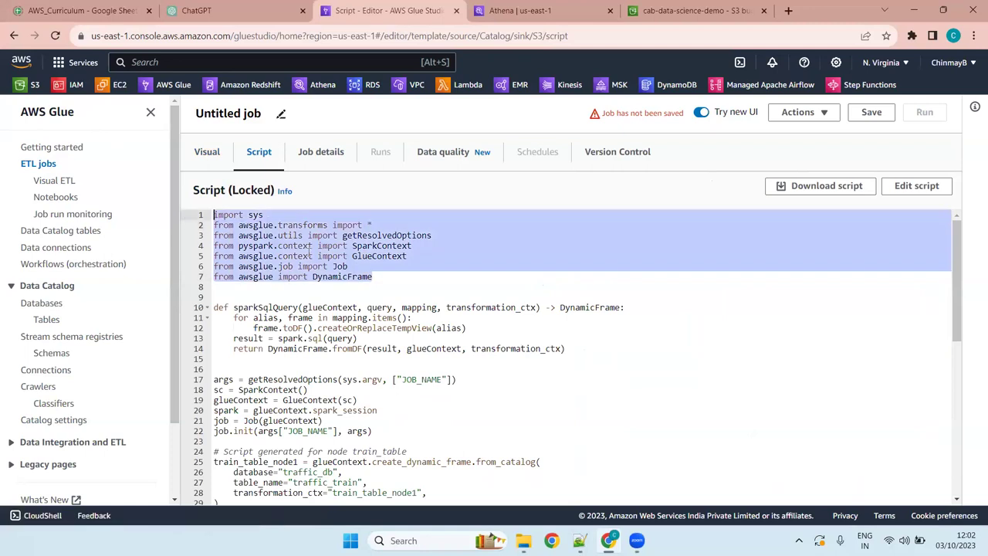
{"action": "left_click", "coordinate": [358, 265]}
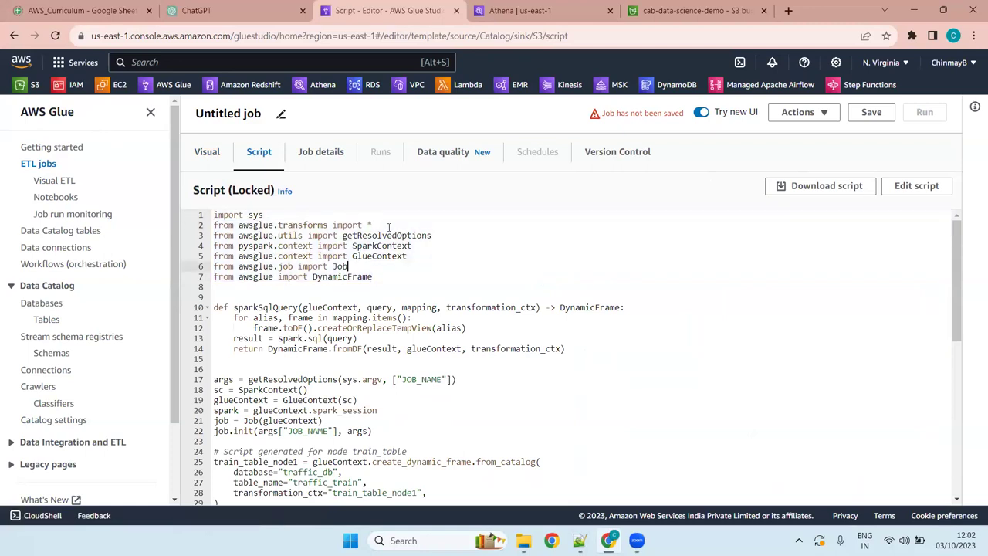
{"action": "left_click", "coordinate": [324, 224]}
{"action": "key", "text": "Right"}
{"action": "key", "text": "Right"}
{"action": "key", "text": "Down"}
{"action": "key", "text": "Left"}
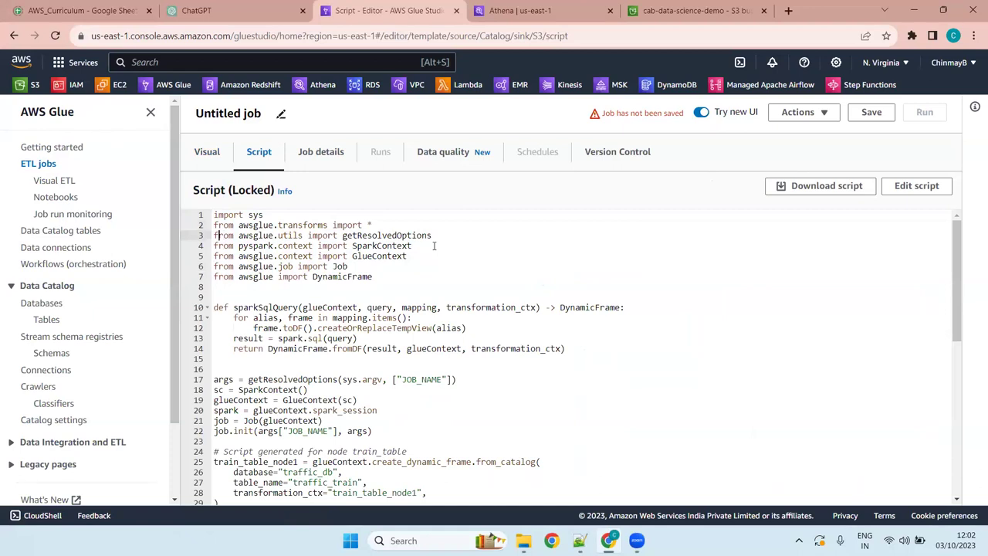
{"action": "key", "text": "Down"}
{"action": "key", "text": "Down"}
{"action": "key", "text": "Right"}
{"action": "key", "text": "Right"}
{"action": "key", "text": "Right"}
{"action": "key", "text": "Right"}
{"action": "key", "text": "Right"}
{"action": "key", "text": "Right"}
{"action": "key", "text": "Right"}
{"action": "key", "text": "Right"}
{"action": "key", "text": "Right"}
{"action": "key", "text": "Right"}
{"action": "key", "text": "Right"}
{"action": "key", "text": "Right"}
{"action": "key", "text": "Down"}
{"action": "key", "text": "Home"}
{"action": "key", "text": "Left"}
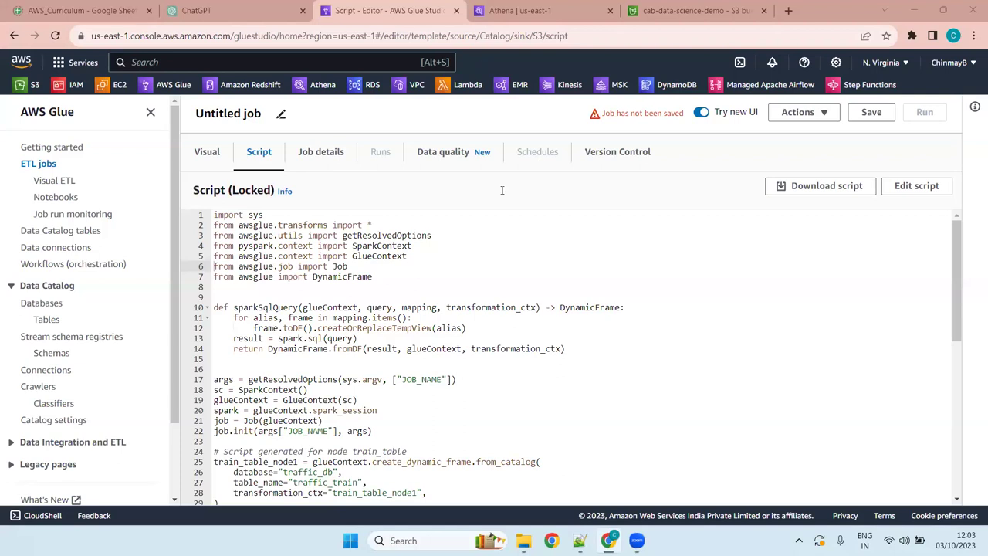
- Examine the DynamicFrame import in the script by highlighting it and its other uses
{"action": "left_click", "coordinate": [374, 267]}
{"action": "left_click_drag", "start_coordinate": [375, 276], "coordinate": [210, 283]}
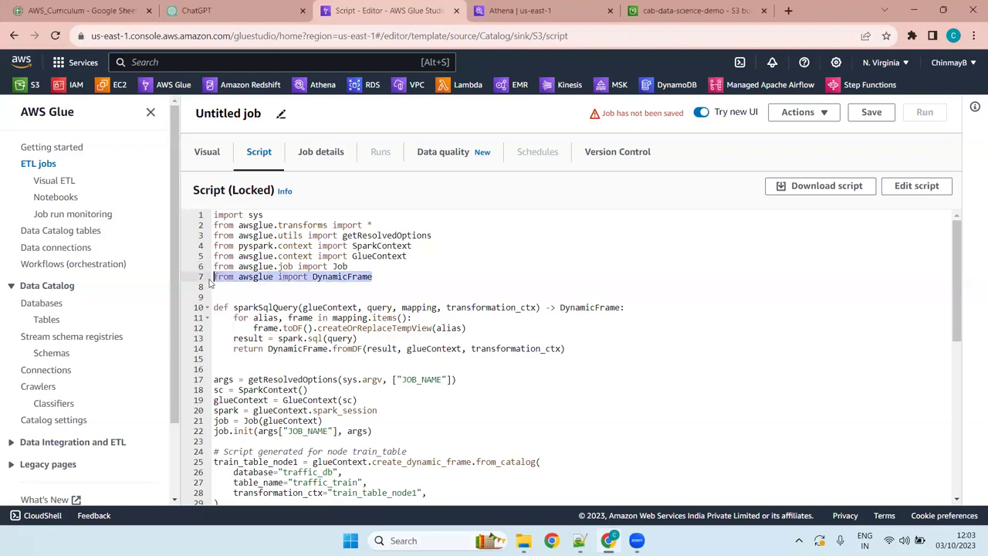
{"action": "left_click_drag", "start_coordinate": [377, 278], "coordinate": [311, 277]}
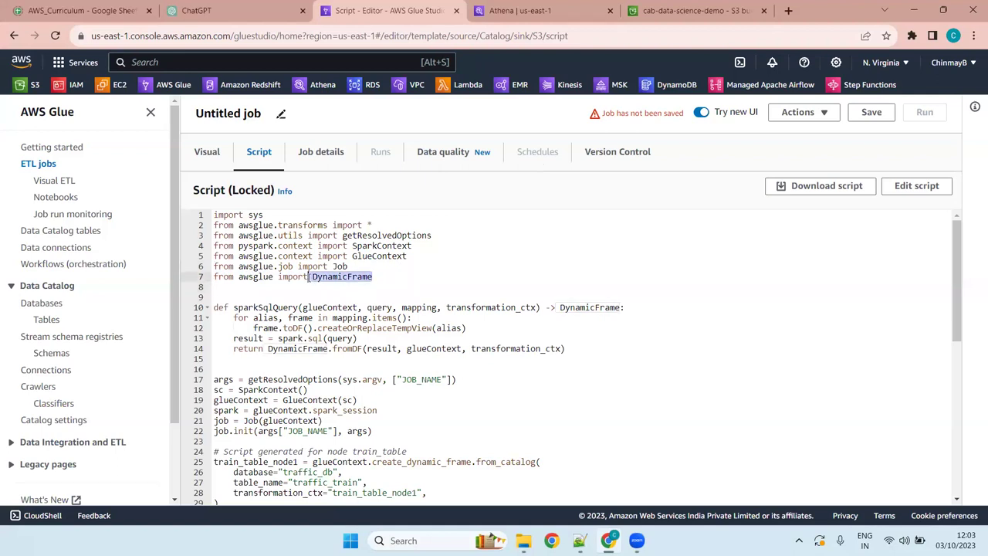
{"action": "left_click", "coordinate": [442, 308]}
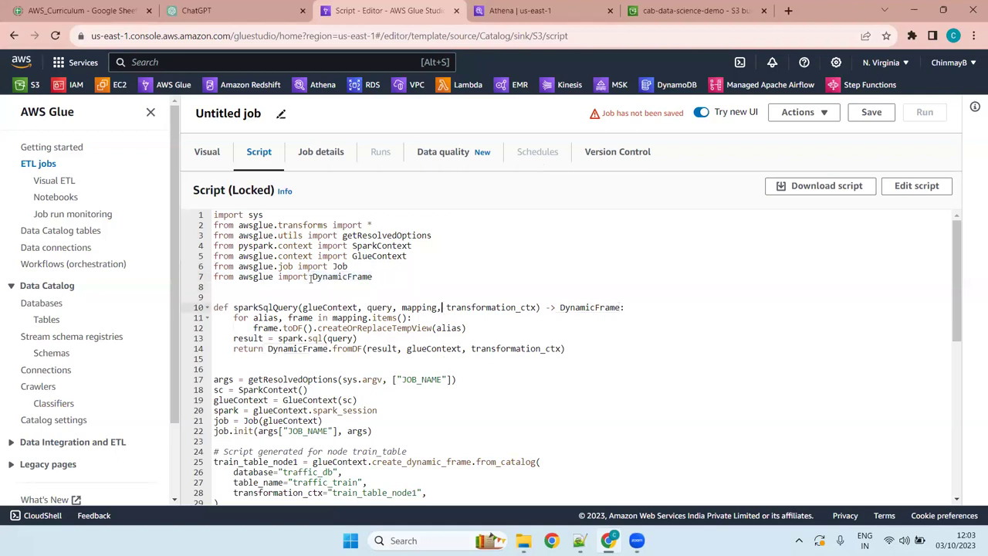
{"action": "double_click", "coordinate": [342, 277]}
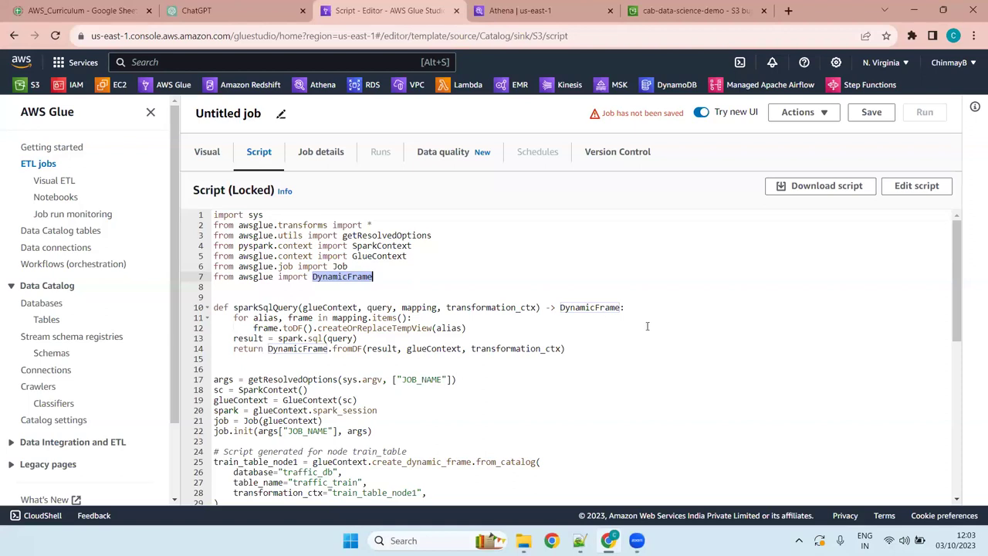
- Examine the sparkSqlQuery function definition and the generated code for the train_table and street_table source nodes
{"action": "scroll", "coordinate": [351, 325], "scroll_direction": "down", "scroll_amount": 5}
{"action": "scroll", "coordinate": [352, 325], "scroll_direction": "up", "scroll_amount": 5}
{"action": "scroll", "coordinate": [334, 246], "scroll_direction": "down", "scroll_amount": 5}
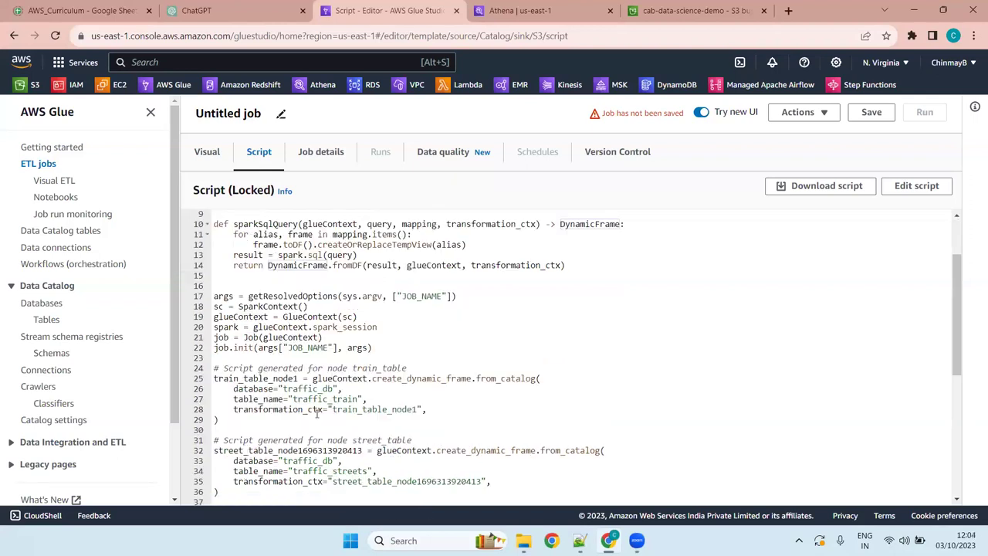
{"action": "scroll", "coordinate": [571, 347], "scroll_direction": "up", "scroll_amount": 5}
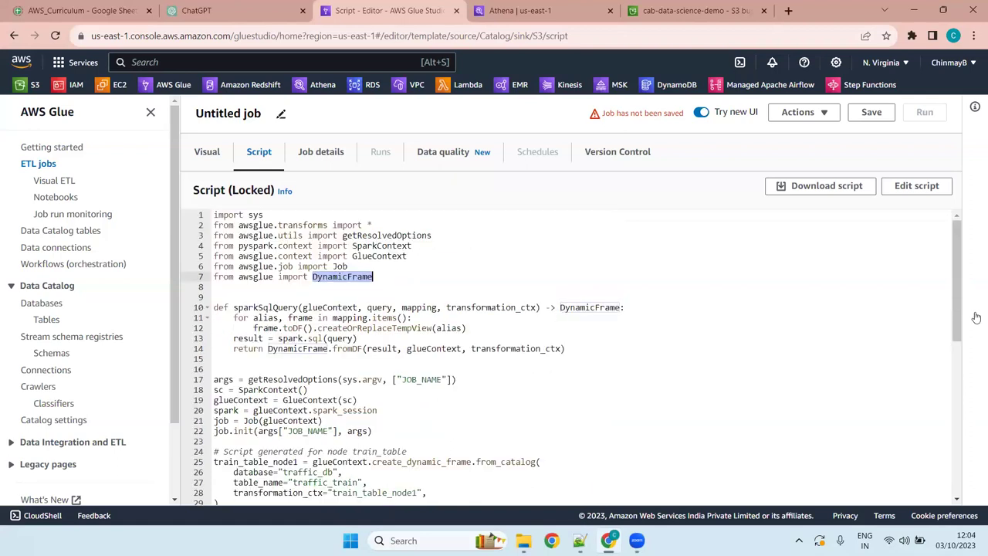
{"action": "mouse_move", "coordinate": [963, 278]}
{"action": "left_mouse_down"}
{"action": "mouse_move", "coordinate": [961, 292]}
{"action": "mouse_move", "coordinate": [959, 268]}
{"action": "left_mouse_up"}
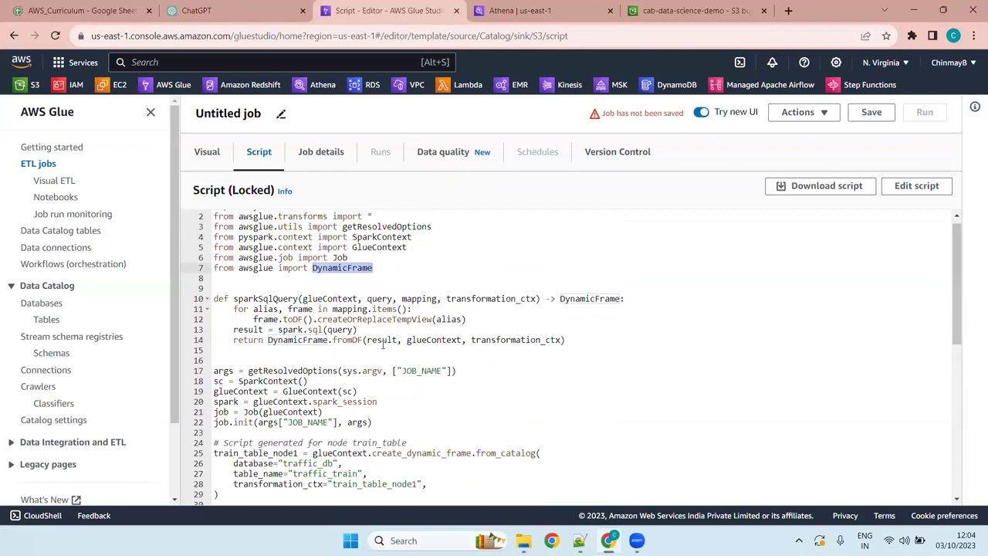
{"action": "left_click", "coordinate": [241, 298]}
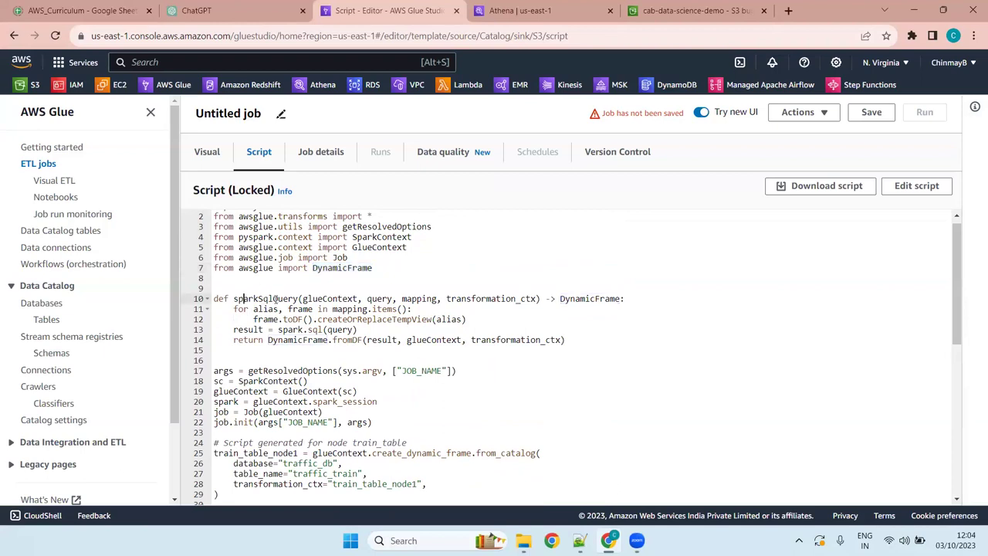
{"action": "double_click", "coordinate": [275, 298]}
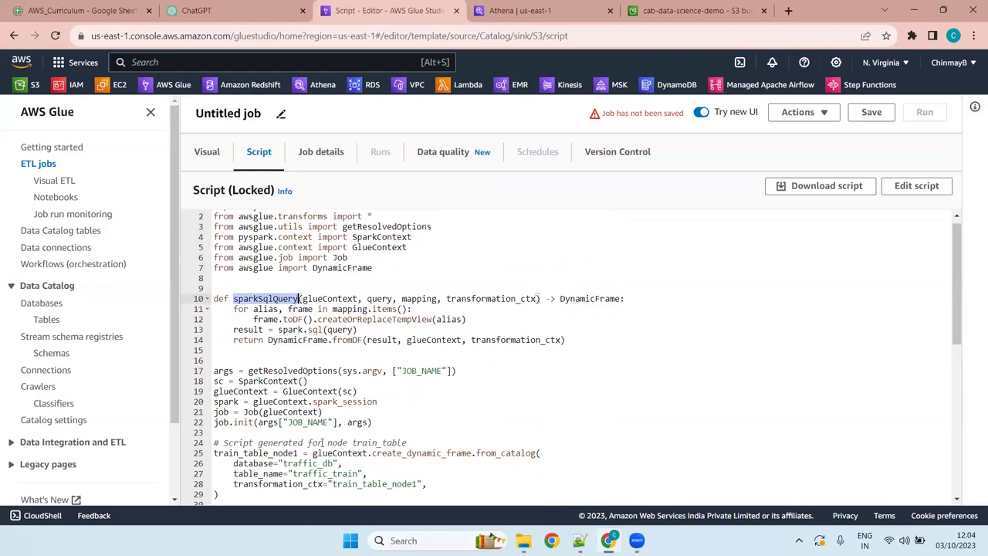
{"action": "left_click_drag", "start_coordinate": [959, 282], "coordinate": [965, 325]}
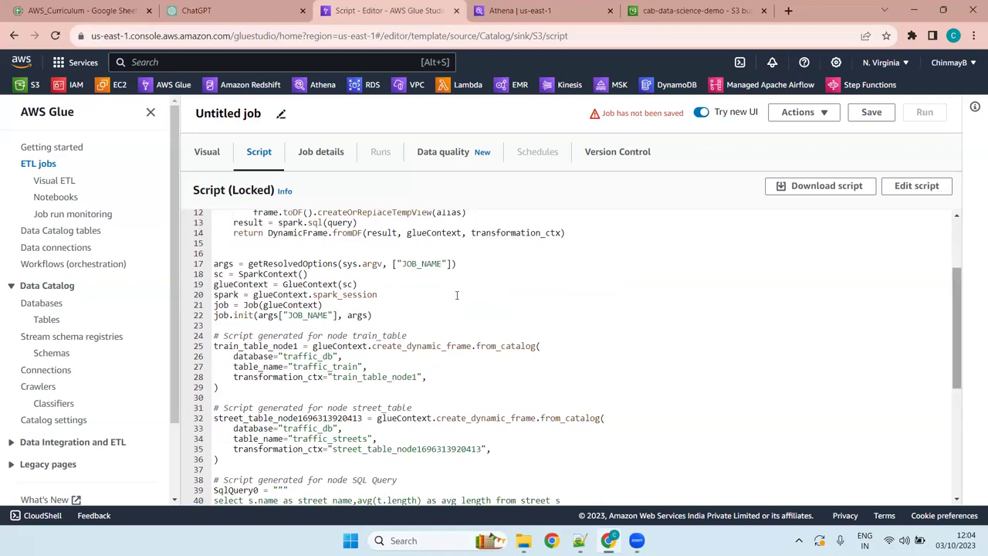
{"action": "scroll", "coordinate": [456, 296], "scroll_direction": "up", "scroll_amount": 3}
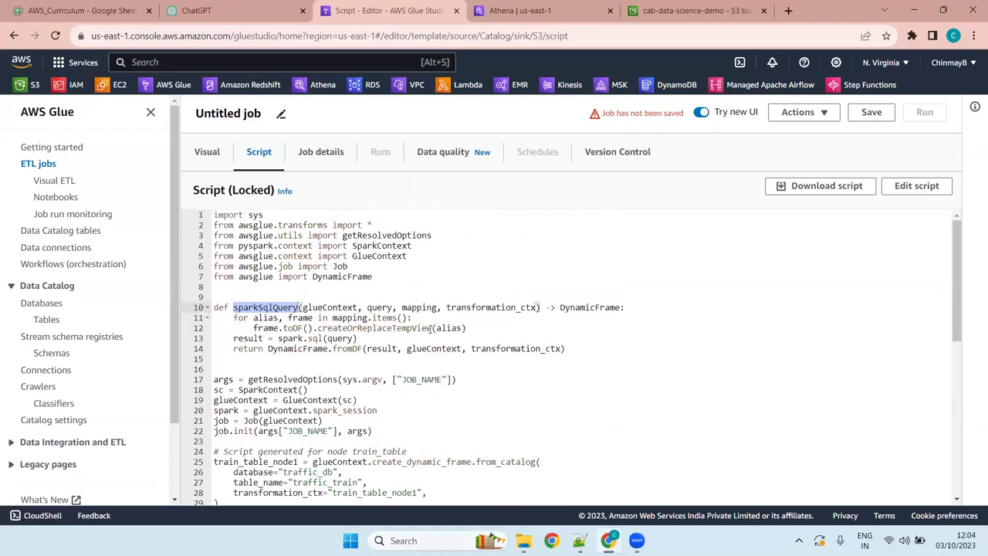
- Review the script from the sparkSqlQuery definition through the job argument, SparkContext and GlueContext initialization lines
{"action": "left_click", "coordinate": [262, 308]}
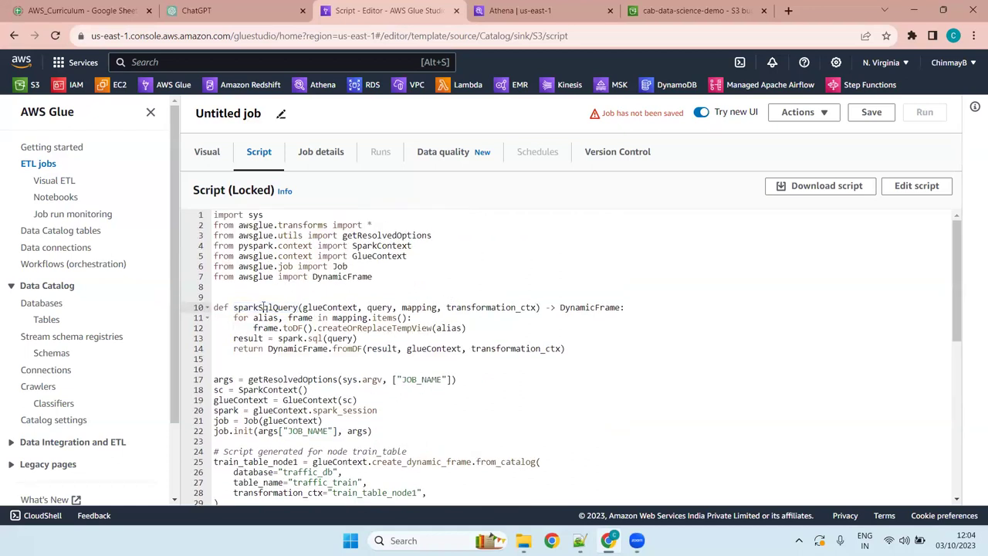
{"action": "left_click_drag", "start_coordinate": [956, 265], "coordinate": [957, 323]}
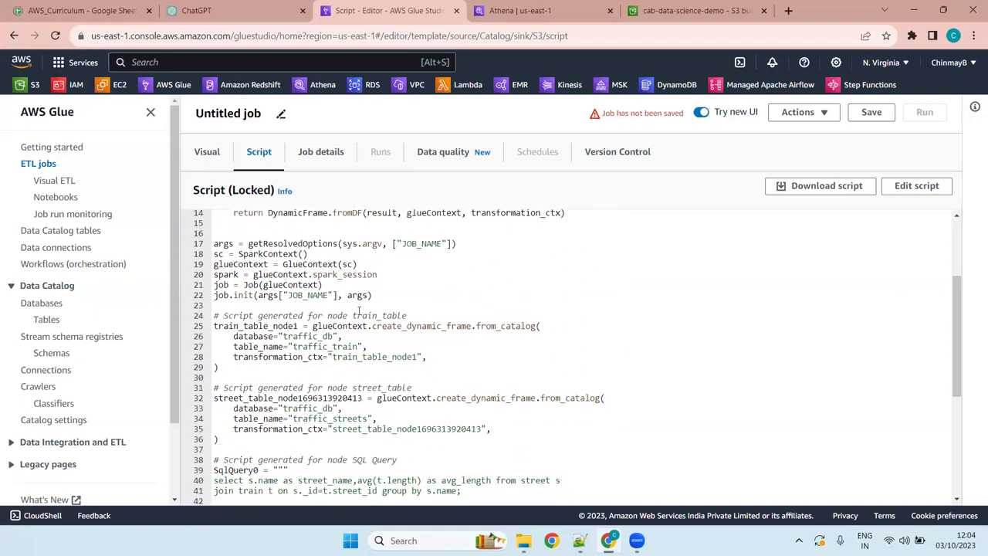
{"action": "scroll", "coordinate": [373, 302], "scroll_direction": "up", "scroll_amount": 3}
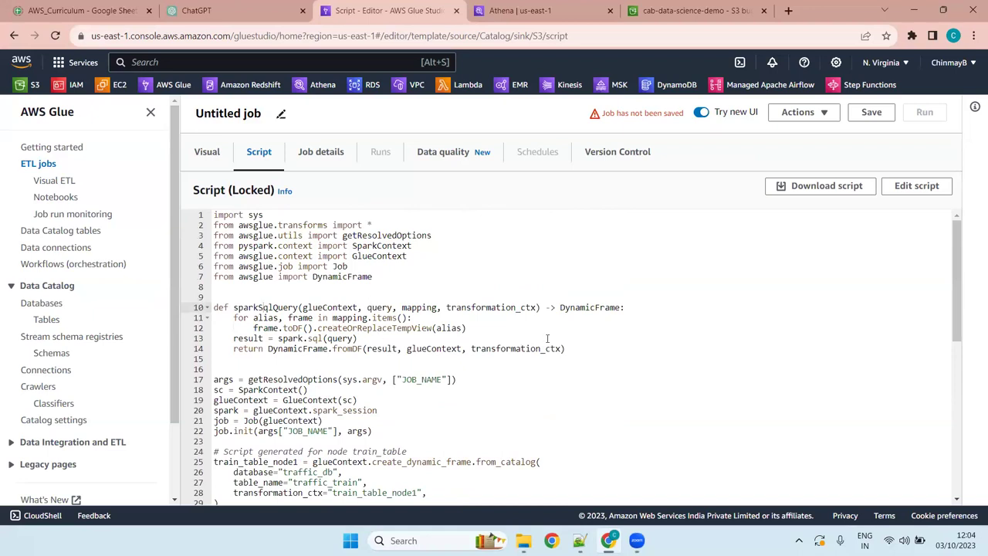
{"action": "scroll", "coordinate": [954, 288], "scroll_direction": "down", "scroll_amount": 3}
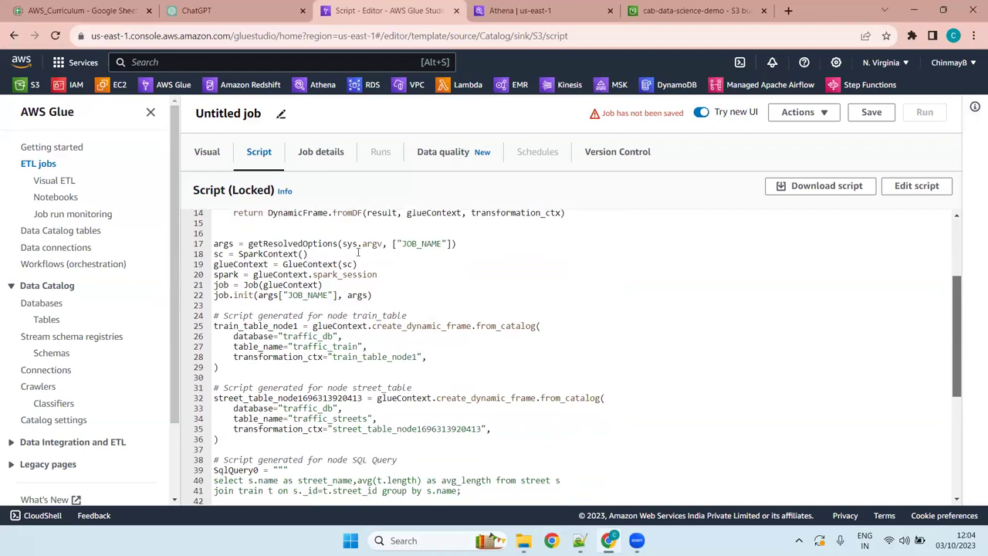
{"action": "left_click", "coordinate": [322, 257]}
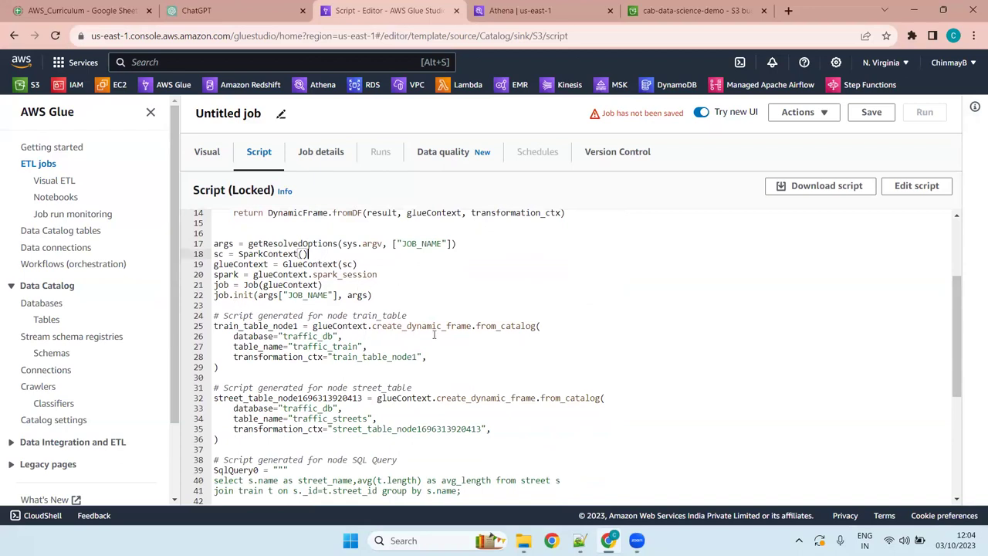
- Examine the train_table source code by highlighting its from_catalog call, the database and table arguments, and the train_table_node1 variable
{"action": "left_click", "coordinate": [498, 325]}
{"action": "double_click", "coordinate": [498, 325]}
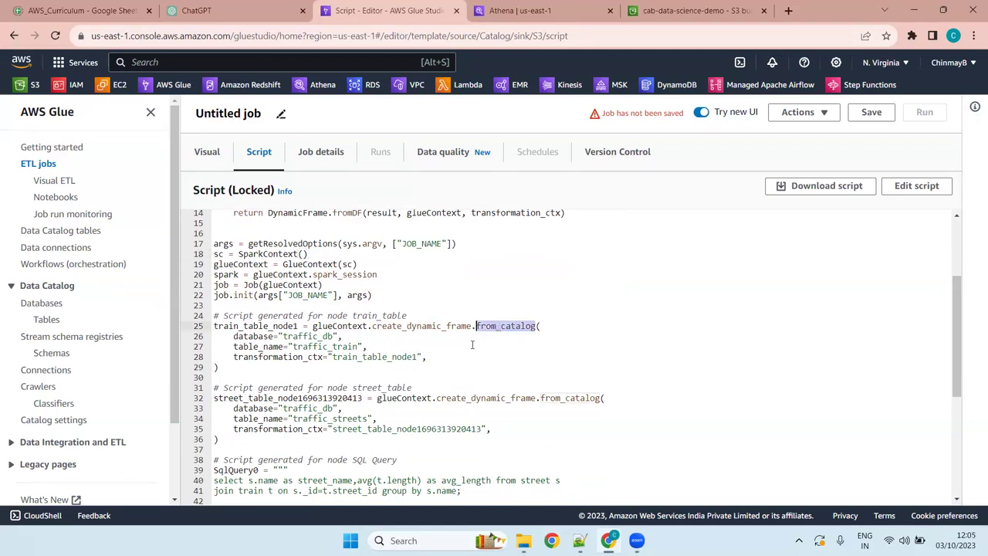
{"action": "left_click", "coordinate": [447, 326]}
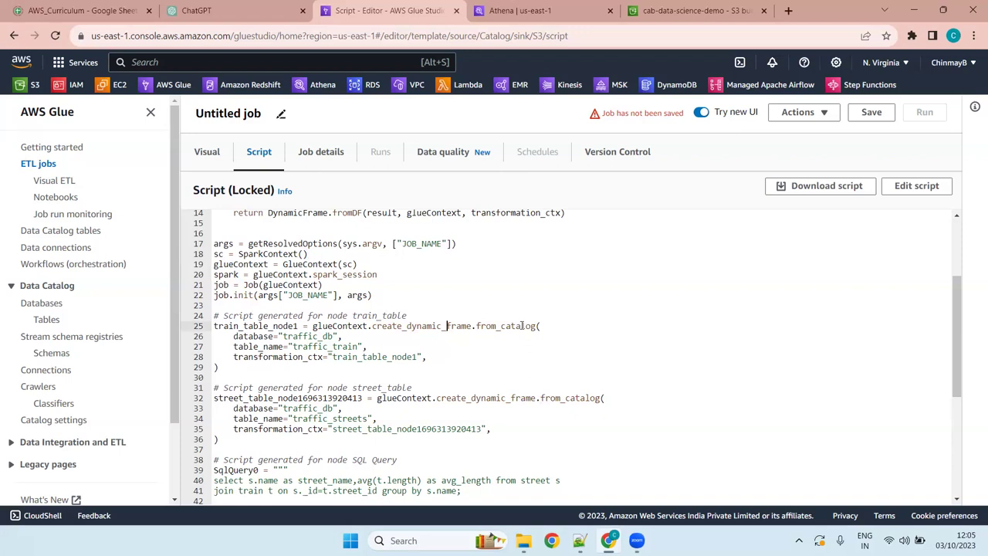
{"action": "double_click", "coordinate": [513, 325]}
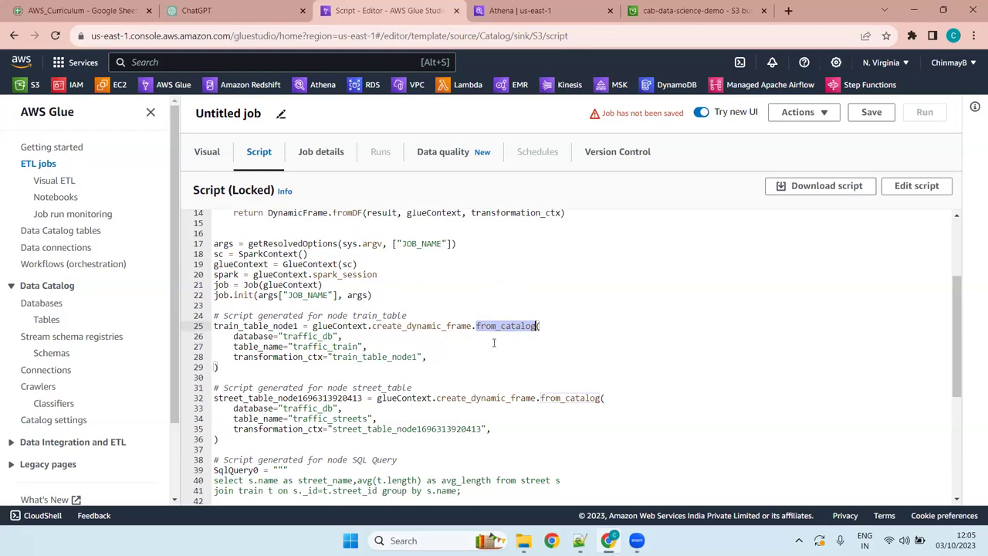
{"action": "left_click", "coordinate": [515, 326]}
{"action": "double_click", "coordinate": [516, 326]}
{"action": "left_click", "coordinate": [497, 326]}
{"action": "left_click_drag", "start_coordinate": [439, 354], "coordinate": [203, 337]}
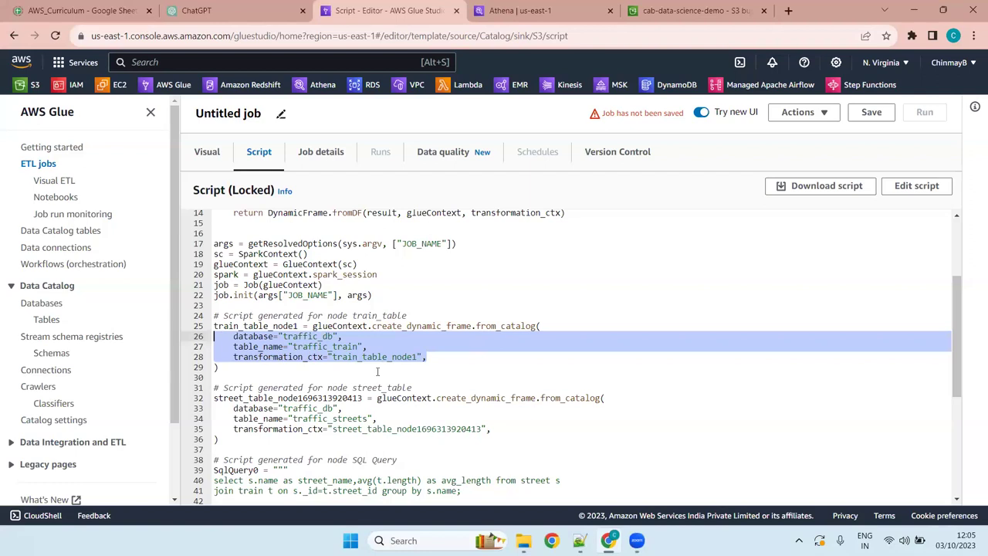
{"action": "left_click_drag", "start_coordinate": [297, 326], "coordinate": [208, 326]}
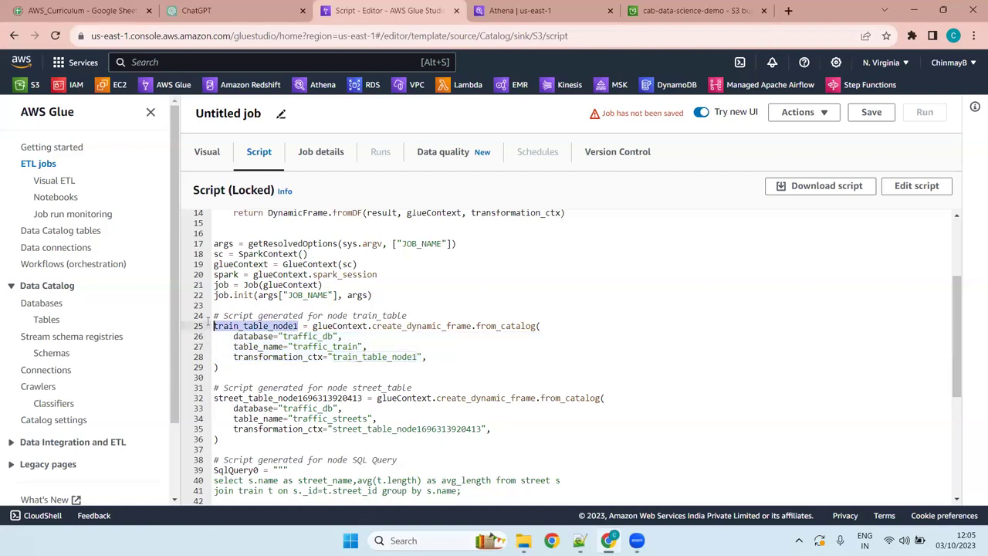
- Examine the SQL Query node's code by highlighting the SqlQuery0 statement and the sparkSqlQuery call with its arguments
{"action": "left_click_drag", "start_coordinate": [957, 332], "coordinate": [952, 365]}
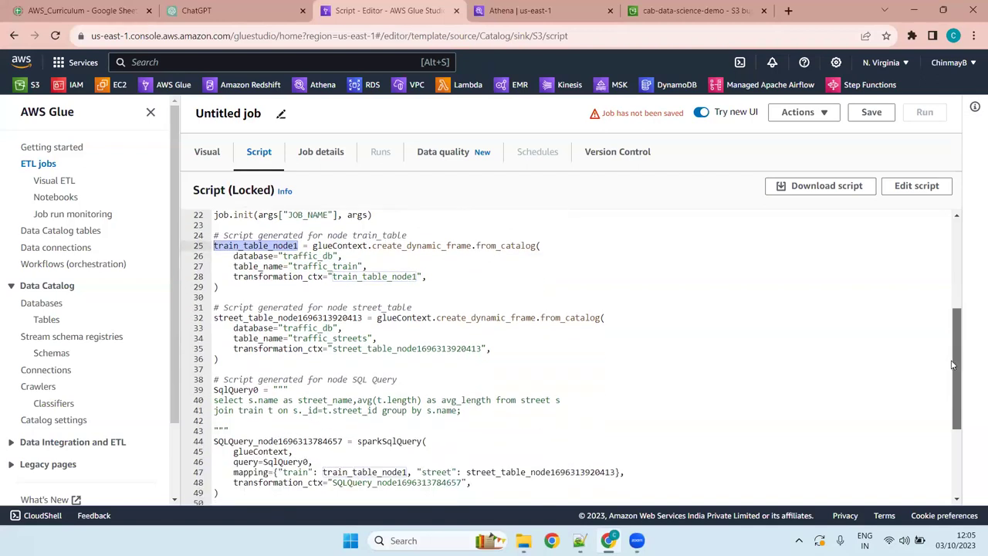
{"action": "left_click_drag", "start_coordinate": [952, 365], "coordinate": [951, 375]}
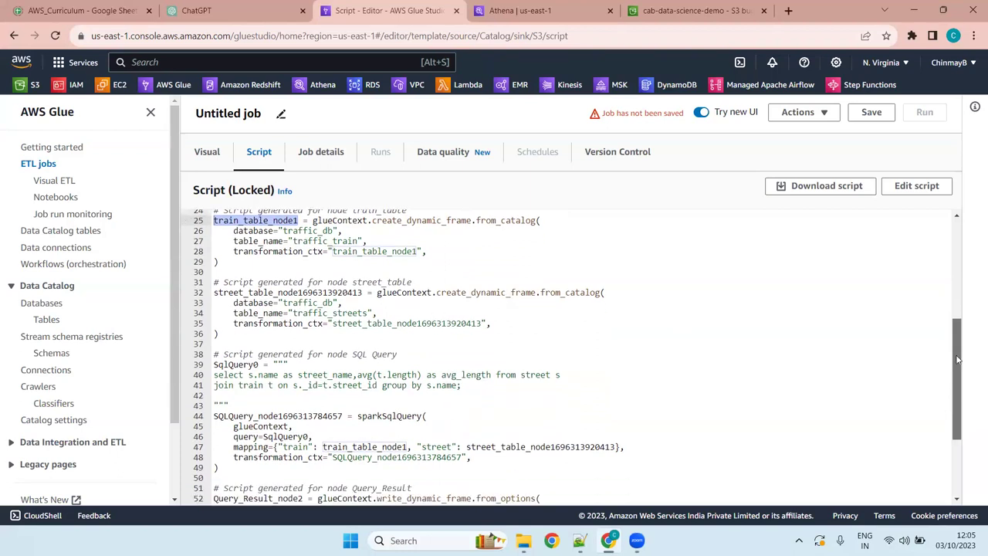
{"action": "scroll", "coordinate": [964, 386], "scroll_direction": "down", "scroll_amount": 2}
{"action": "scroll", "coordinate": [964, 404], "scroll_direction": "down", "scroll_amount": 1}
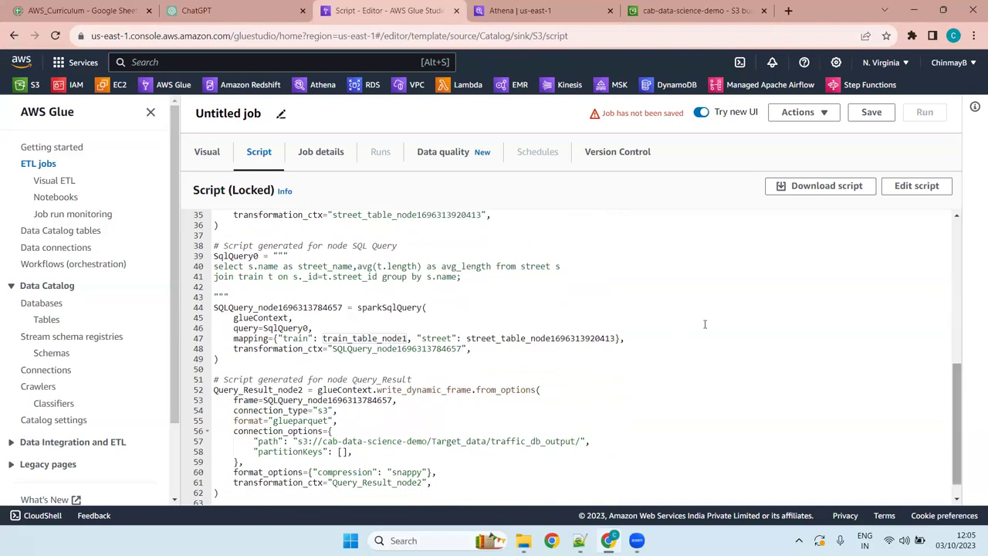
{"action": "left_click_drag", "start_coordinate": [185, 285], "coordinate": [186, 244]}
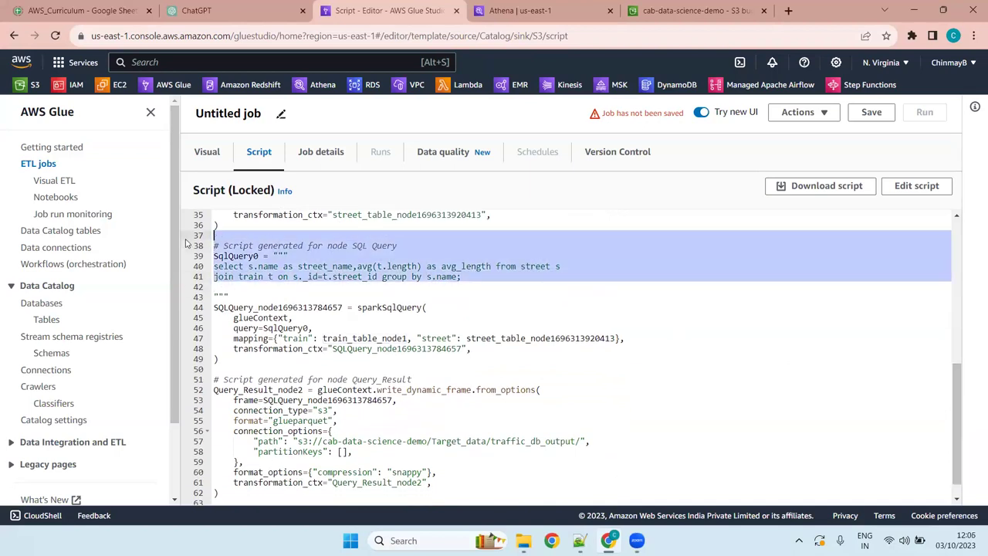
{"action": "left_click", "coordinate": [284, 307]}
{"action": "left_click", "coordinate": [284, 338]}
{"action": "left_click", "coordinate": [392, 308]}
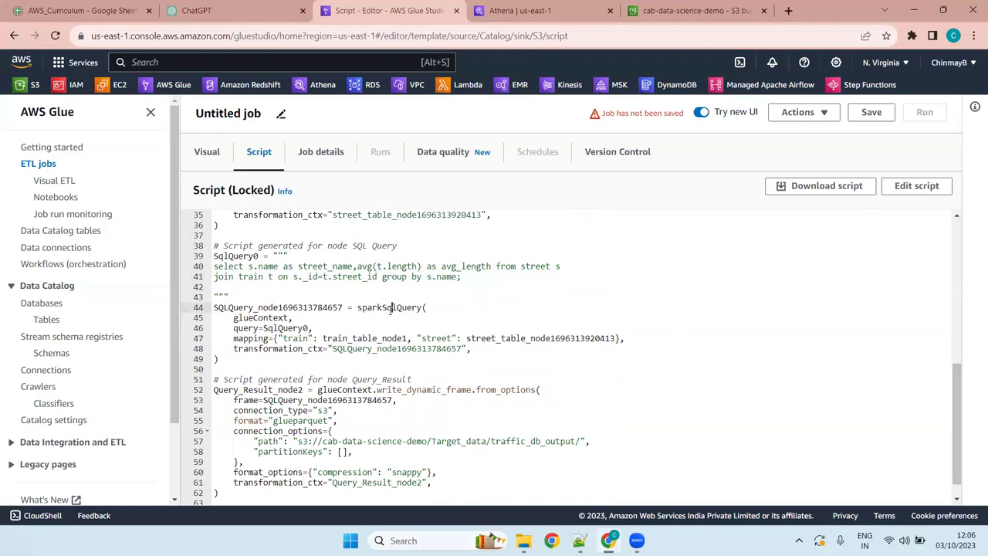
{"action": "double_click", "coordinate": [398, 307]}
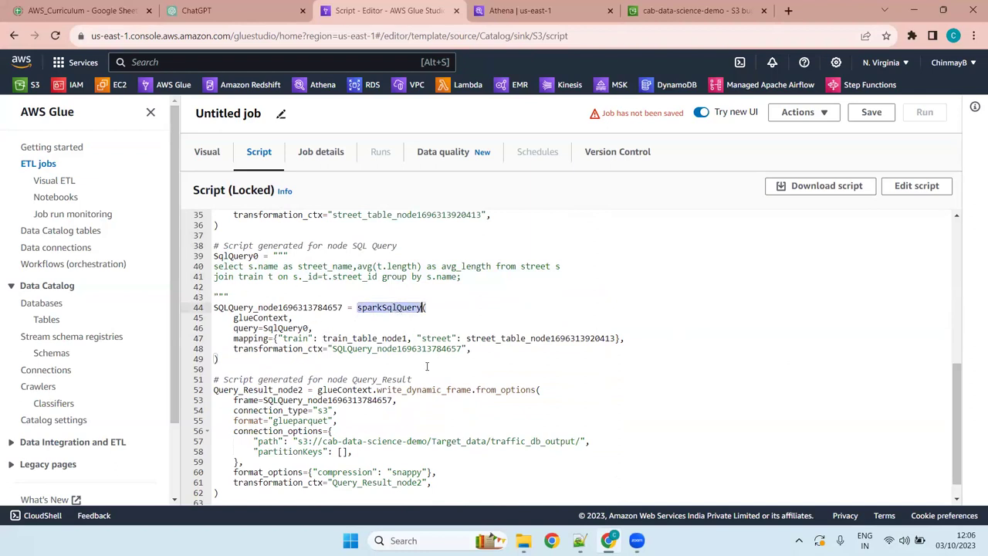
{"action": "left_click_drag", "start_coordinate": [486, 358], "coordinate": [214, 307]}
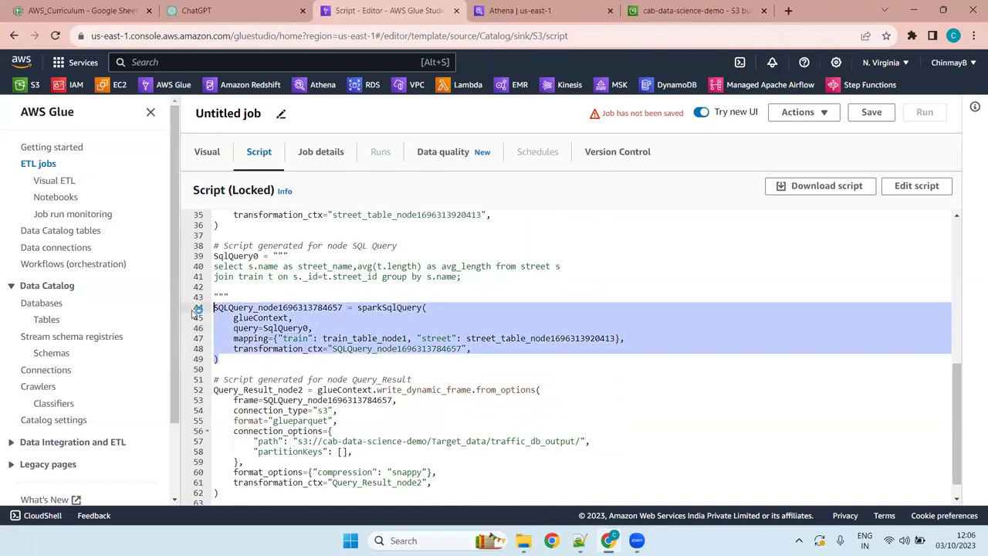
- Examine the Query_Result node's write_dynamic_frame code, highlighting its S3 output path and reading on to job.commit()
{"action": "scroll", "coordinate": [494, 325], "scroll_direction": "down", "scroll_amount": 1}
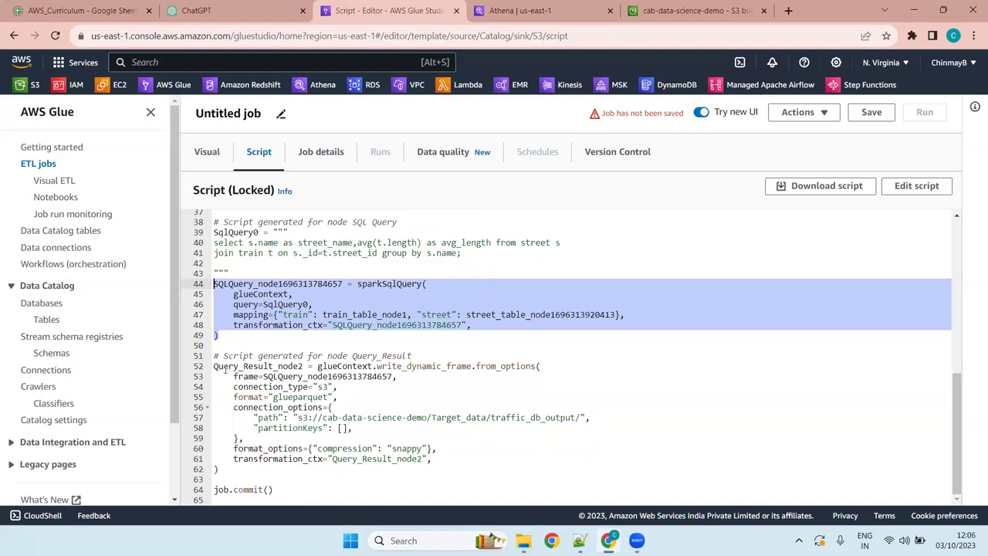
{"action": "left_click", "coordinate": [273, 366]}
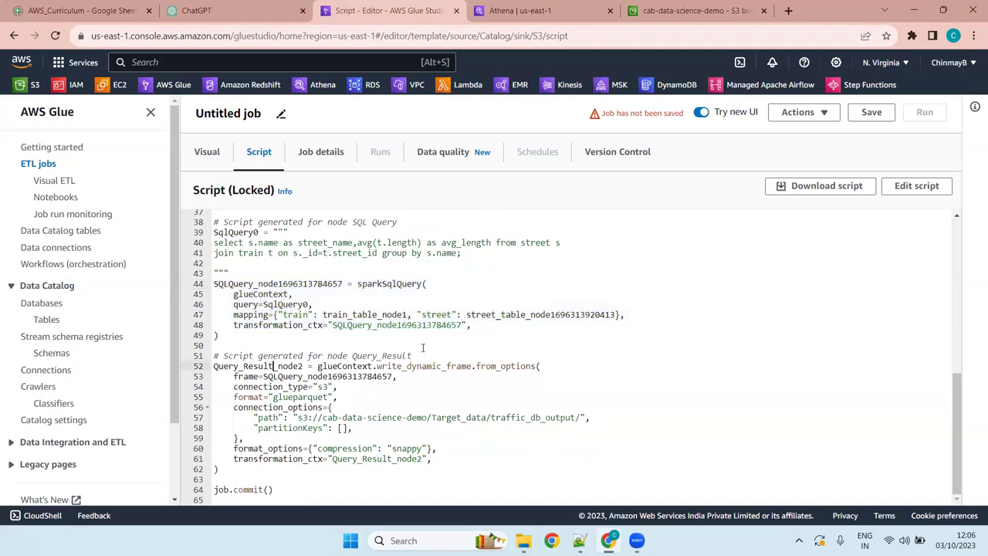
{"action": "left_click", "coordinate": [189, 355]}
{"action": "left_click", "coordinate": [490, 378]}
{"action": "left_click_drag", "start_coordinate": [606, 420], "coordinate": [238, 421]}
{"action": "left_click", "coordinate": [381, 448]}
{"action": "left_click", "coordinate": [333, 478]}
{"action": "left_click", "coordinate": [336, 495]}
- Look over the whole generated script again from the imports to job.commit(), dismissing the Net Protector security notification
{"action": "scroll", "coordinate": [411, 447], "scroll_direction": "up", "scroll_amount": 5}
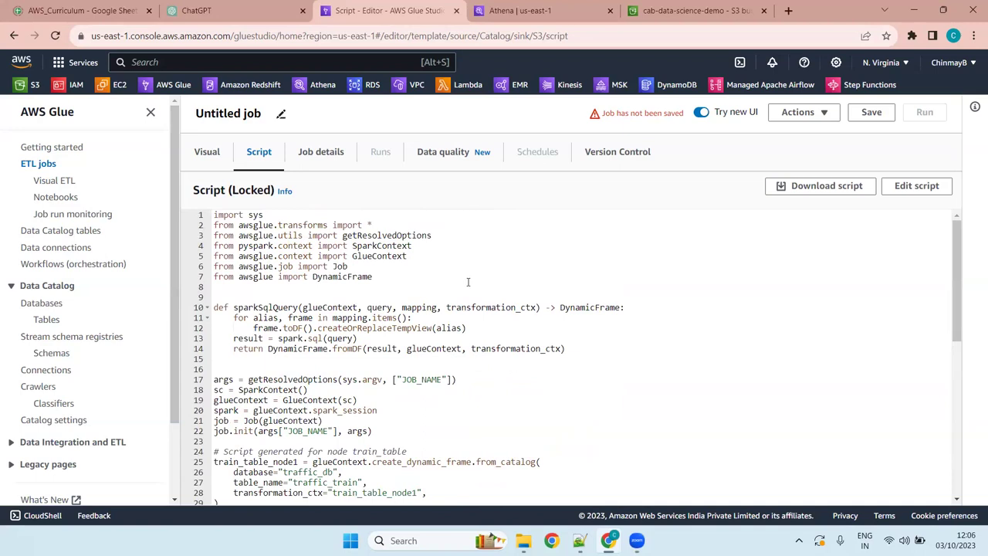
{"action": "left_click", "coordinate": [646, 310]}
{"action": "scroll", "coordinate": [435, 366], "scroll_direction": "down", "scroll_amount": 5}
{"action": "scroll", "coordinate": [378, 390], "scroll_direction": "up", "scroll_amount": 5}
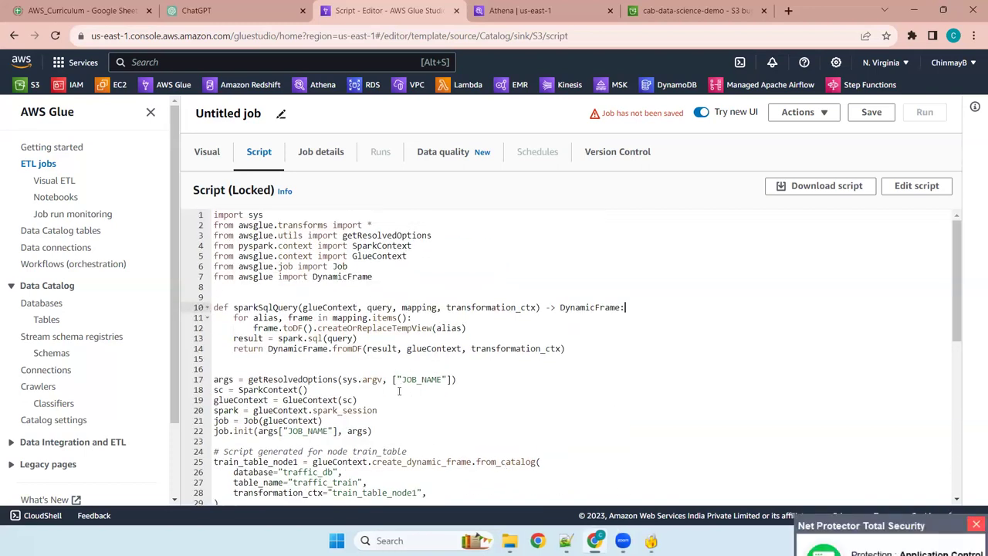
{"action": "scroll", "coordinate": [400, 392], "scroll_direction": "down", "scroll_amount": 5}
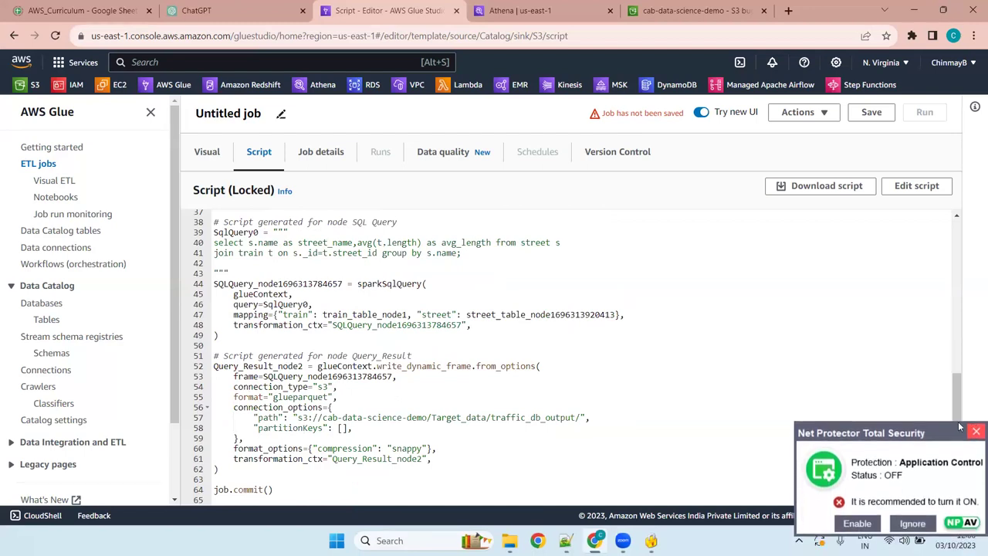
{"action": "left_click", "coordinate": [975, 417]}
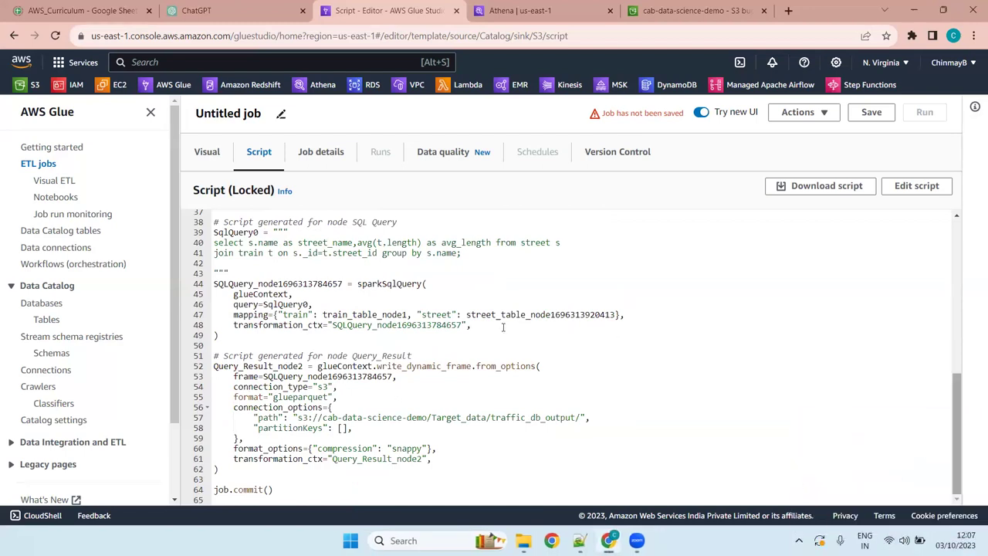
{"action": "left_click", "coordinate": [284, 475]}
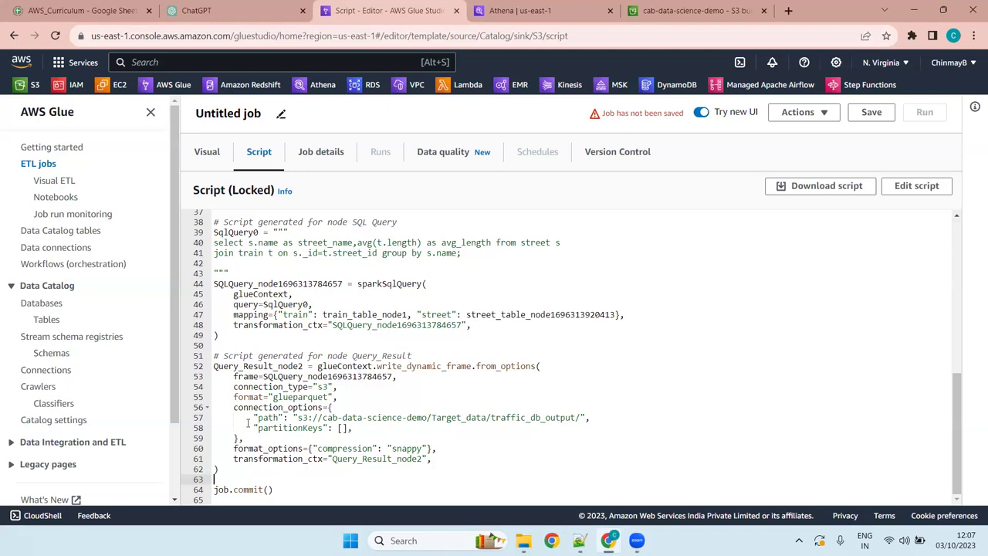
{"action": "scroll", "coordinate": [404, 318], "scroll_direction": "up", "scroll_amount": 10}
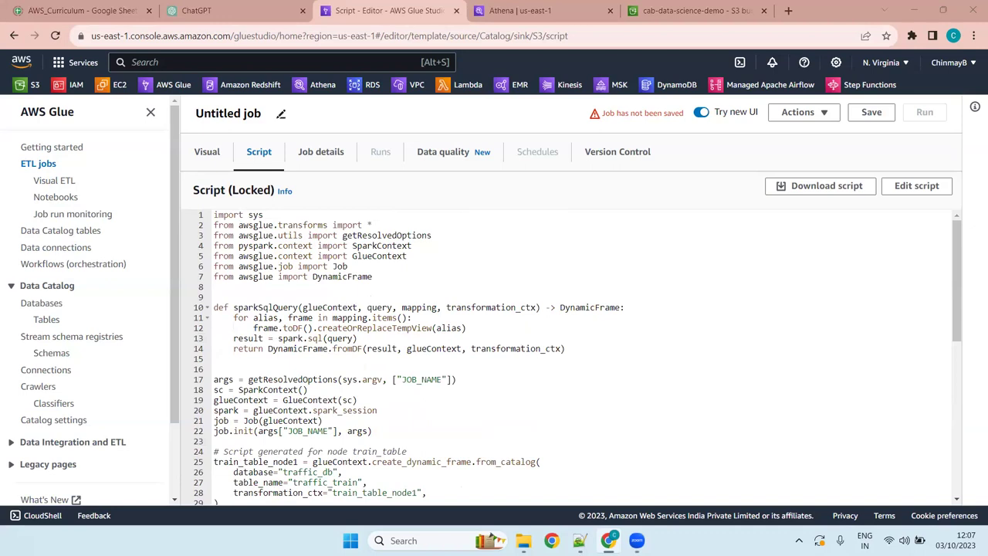
{"action": "key", "text": "super+z"}
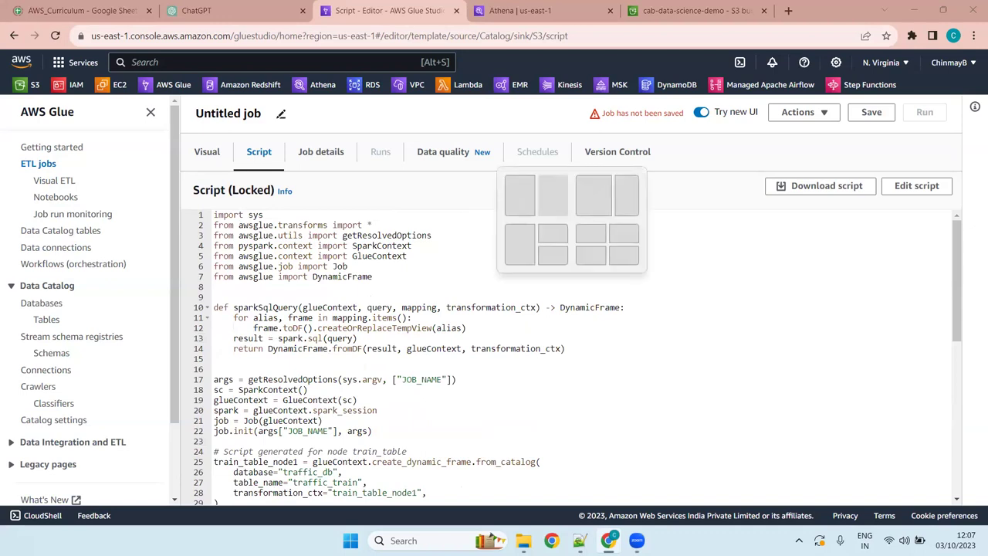
{"action": "key", "text": "Escape"}
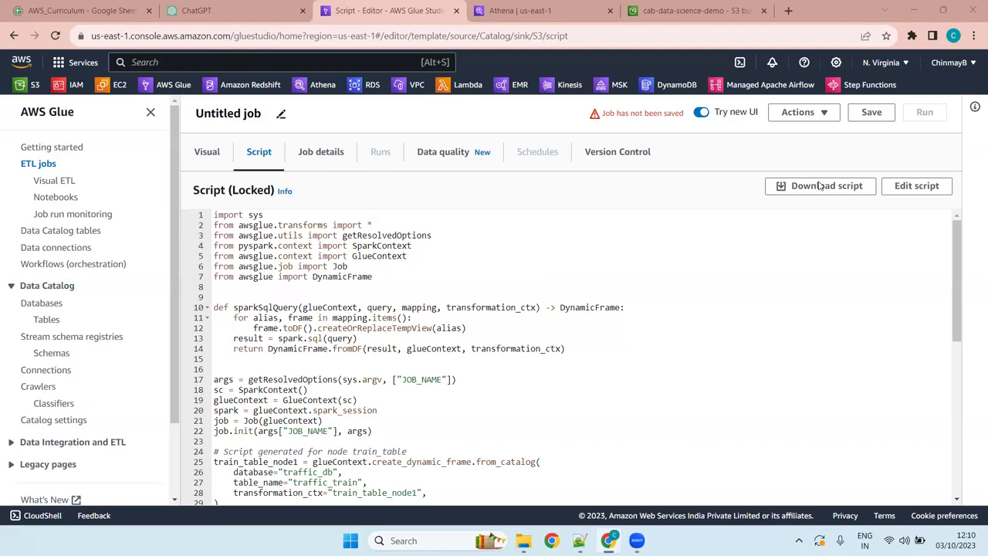
{"action": "key", "text": "super+z"}
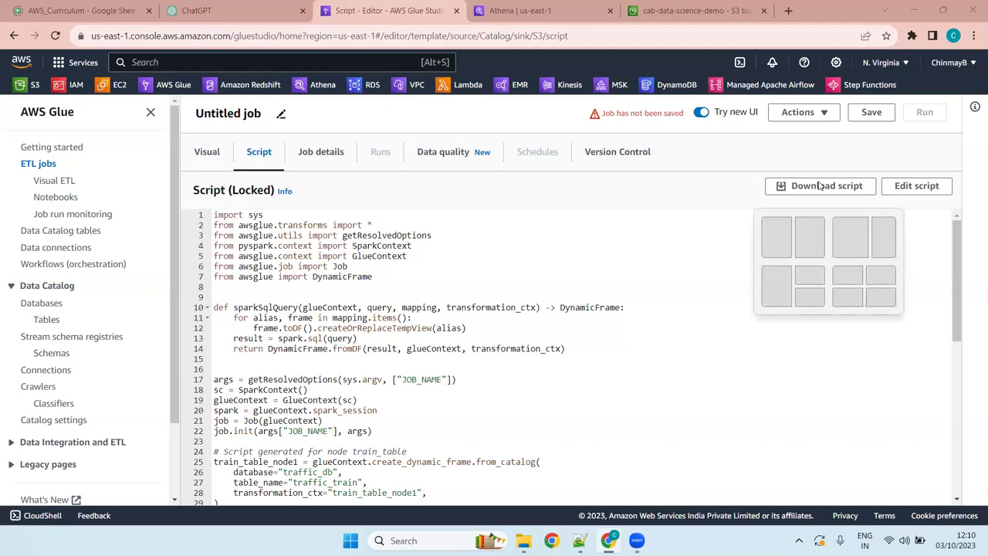
{"action": "left_click", "coordinate": [335, 285]}
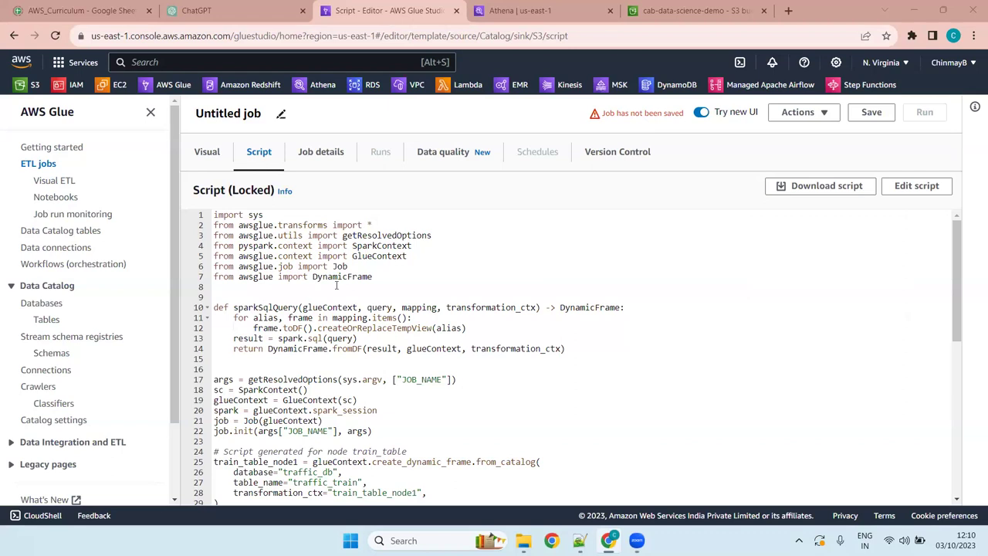
- Highlight the script's import block, lines 1 to 7, to review it, and clear the selection
{"action": "left_click", "coordinate": [379, 276]}
{"action": "key", "text": "super+z"}
{"action": "key", "text": "Escape"}
{"action": "left_click", "coordinate": [159, 216], "text": "shift"}
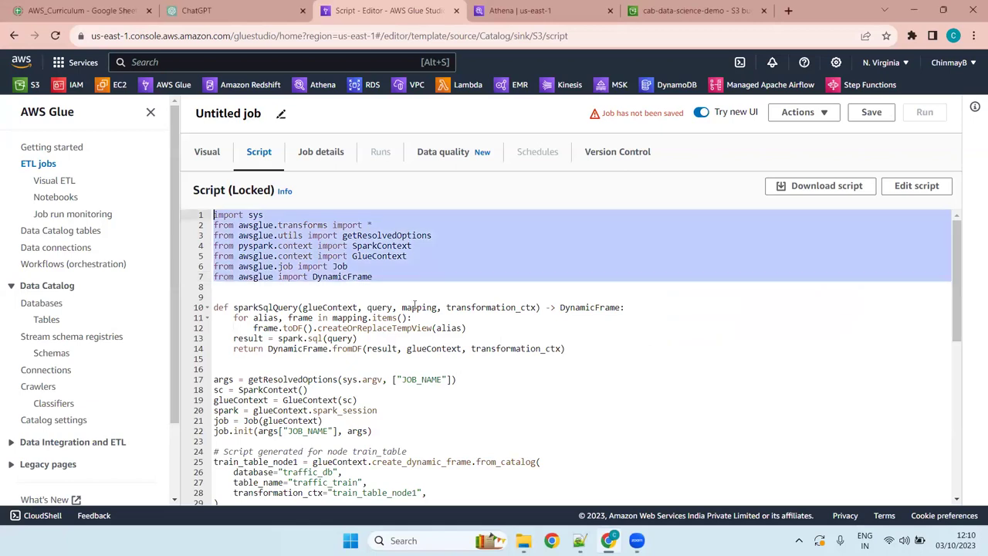
{"action": "left_click", "coordinate": [399, 280]}
{"action": "left_click_drag", "start_coordinate": [399, 279], "coordinate": [238, 219]}
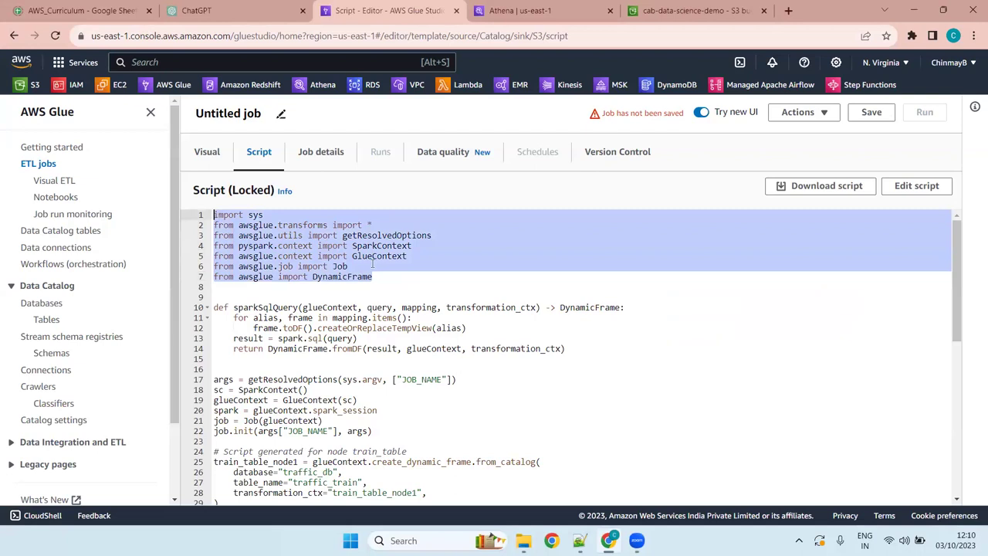
{"action": "left_click", "coordinate": [566, 285]}
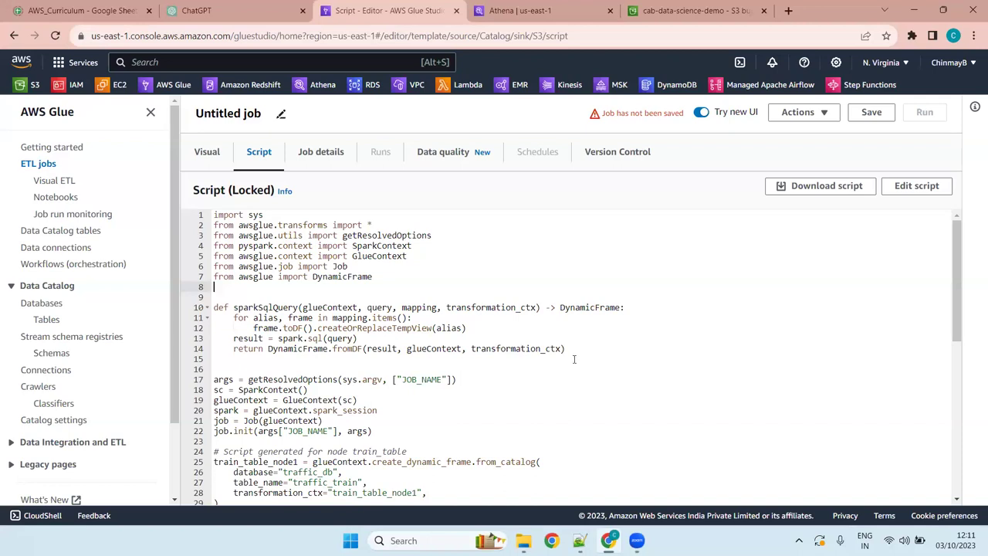
- Highlight the complete sparkSqlQuery function, lines 10 to 14, to review its body and return statement
{"action": "left_click_drag", "start_coordinate": [570, 348], "coordinate": [213, 307]}
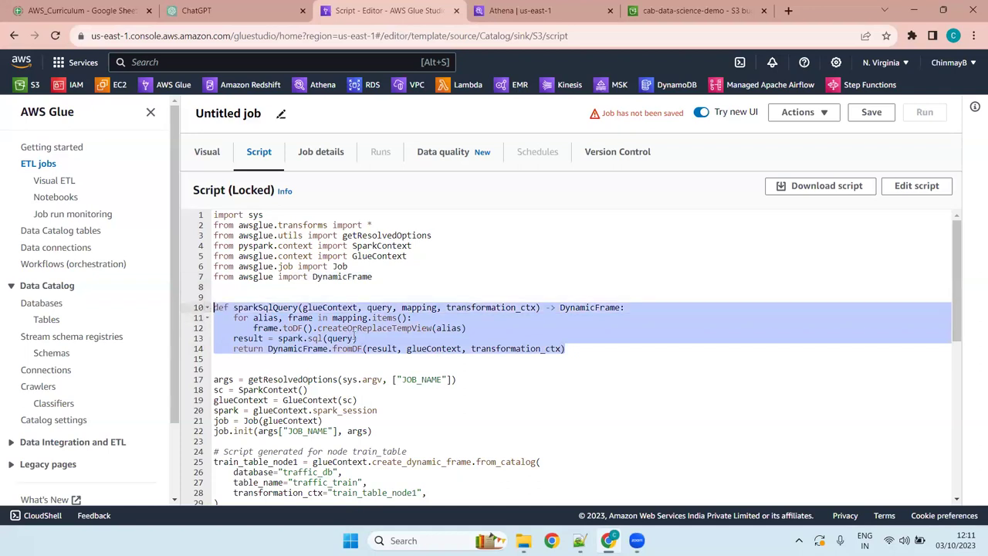
{"action": "left_click", "coordinate": [355, 338]}
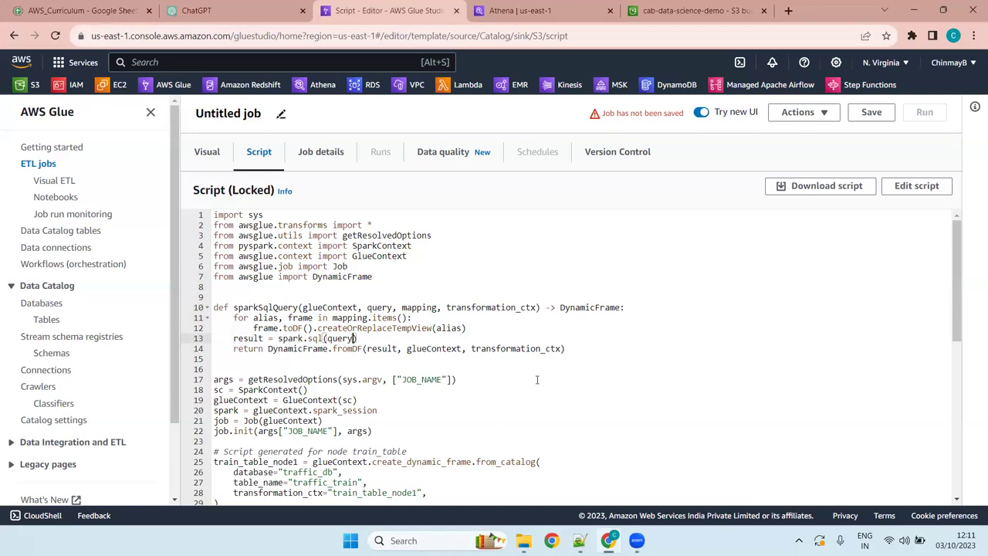
{"action": "left_click_drag", "start_coordinate": [587, 352], "coordinate": [213, 308]}
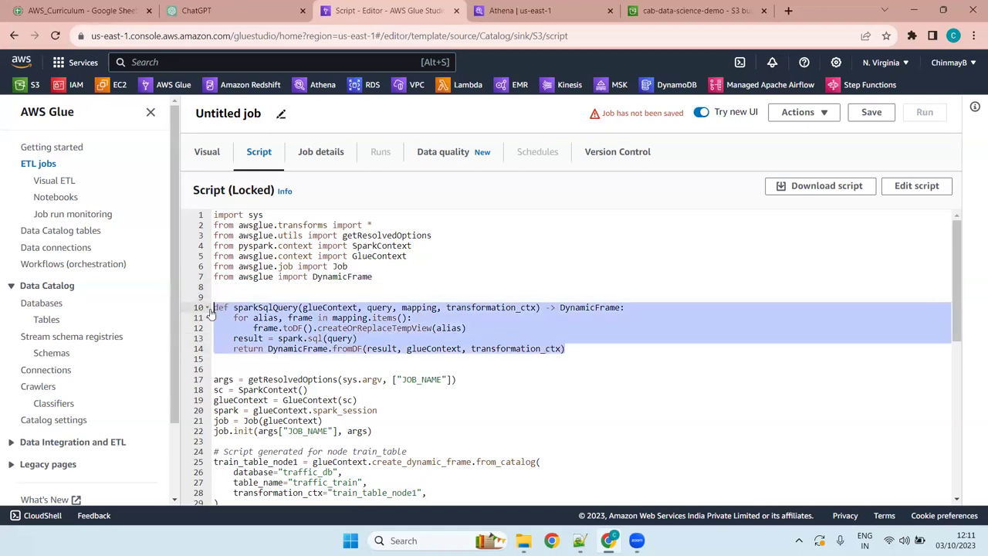
- Clear the function highlight and review the argument, context and job initialization code in lines 17 to 22
{"action": "left_click", "coordinate": [328, 385]}
{"action": "left_click", "coordinate": [411, 416]}
{"action": "key", "text": "Down"}
{"action": "key", "text": "Down"}
{"action": "key", "text": "Down"}
{"action": "key", "text": "Down"}
{"action": "key", "text": "Down"}
{"action": "key", "text": "Down"}
{"action": "key", "text": "Down"}
{"action": "key", "text": "Down"}
{"action": "key", "text": "Down"}
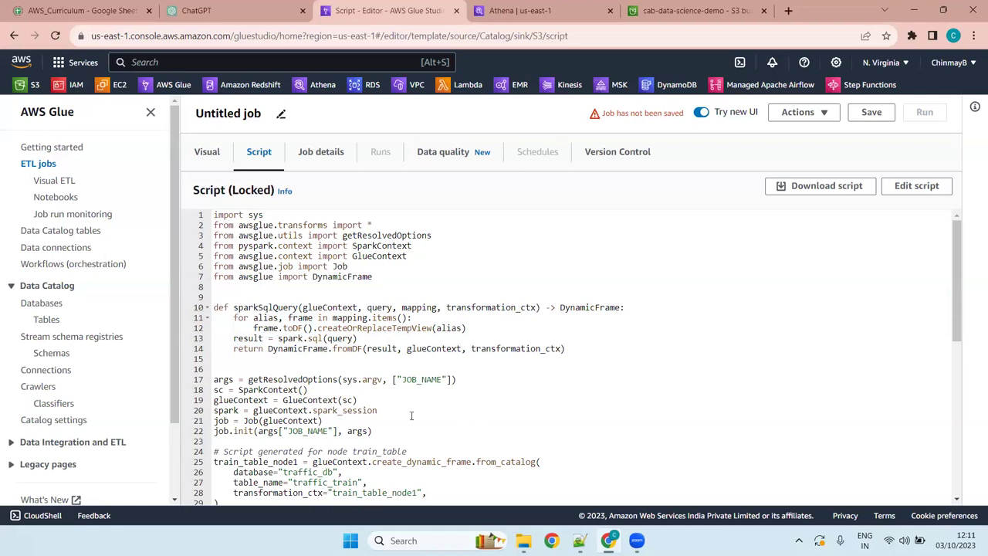
- Highlight the train_table node code in lines 25 to 28 and its from_catalog call to review how the source is read
{"action": "key", "text": "Page_Down"}
{"action": "key", "text": "Page_Up"}
{"action": "left_click_drag", "start_coordinate": [449, 493], "coordinate": [208, 461]}
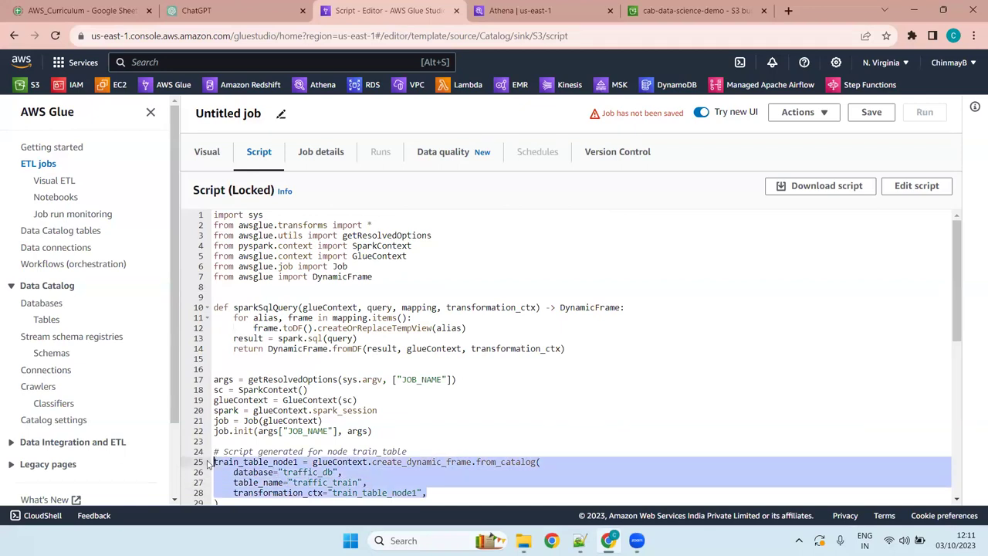
{"action": "key", "text": "Page_Down"}
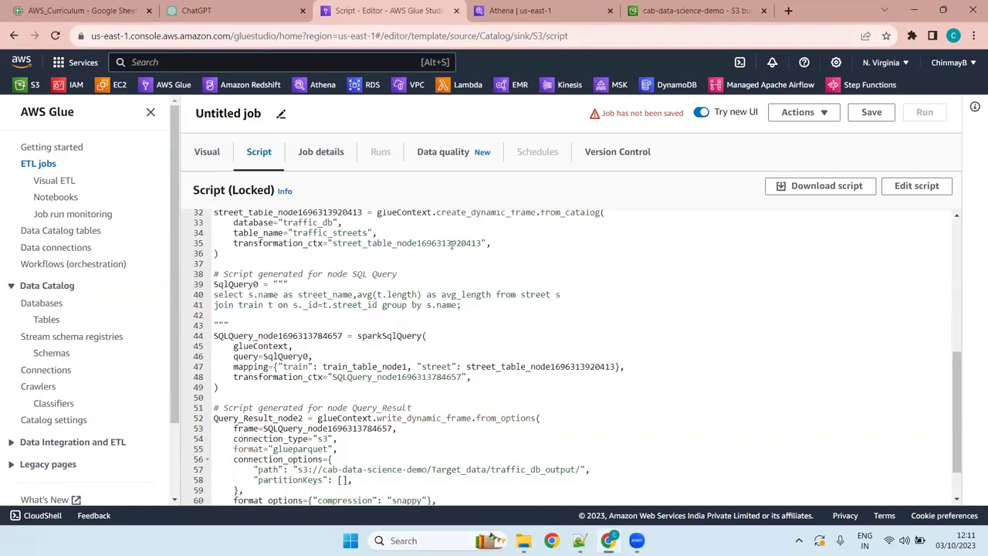
{"action": "key", "text": "Page_Up"}
{"action": "left_click", "coordinate": [500, 461]}
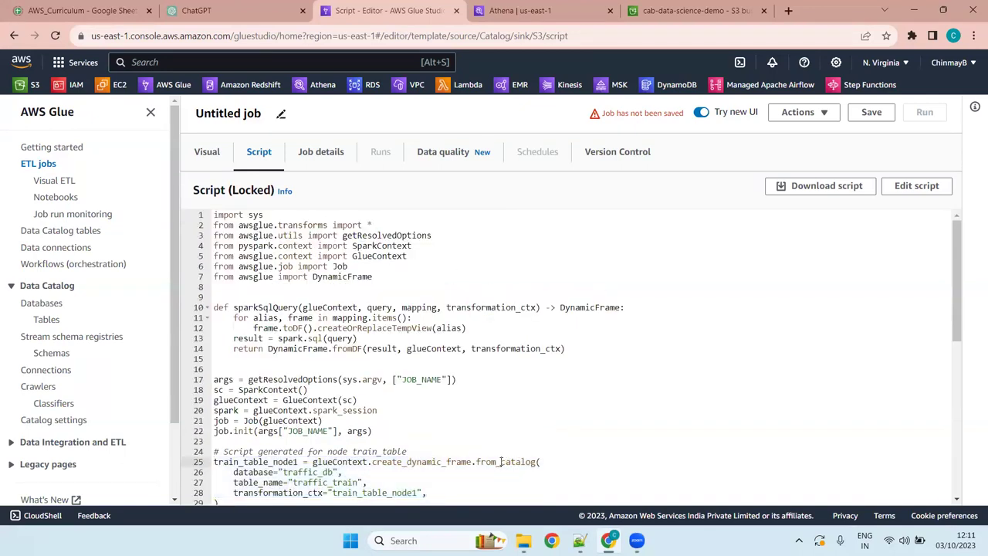
{"action": "left_click_drag", "start_coordinate": [476, 461], "coordinate": [538, 462]}
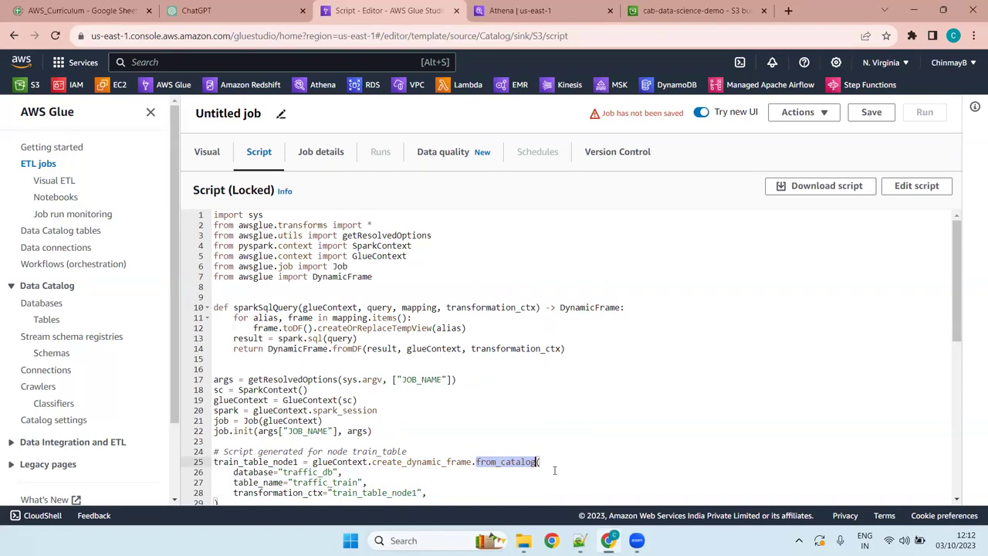
{"action": "left_click", "coordinate": [504, 461]}
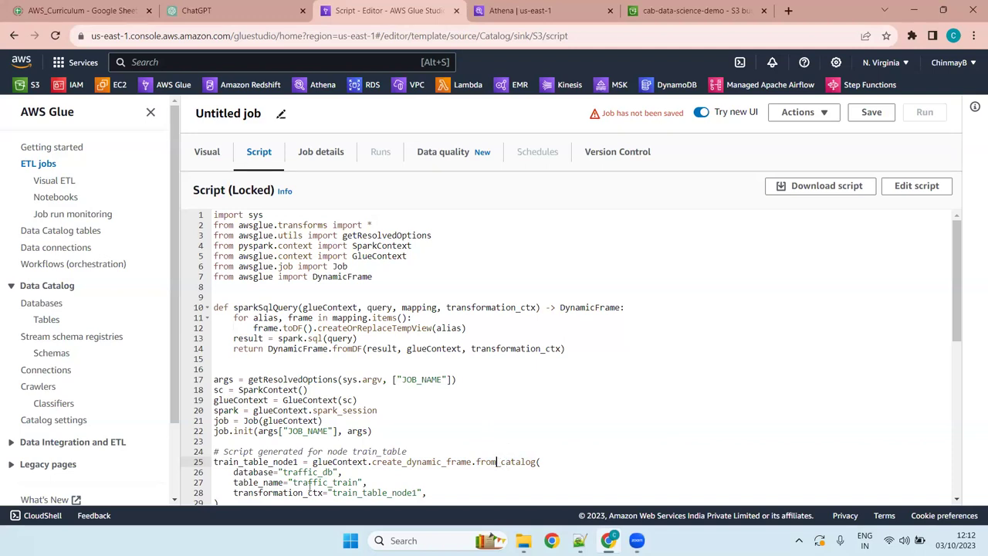
- Examine the street_table node's create_dynamic_frame.from_catalog code in lines 32 to 36
{"action": "scroll", "coordinate": [400, 389], "scroll_direction": "down", "scroll_amount": 5}
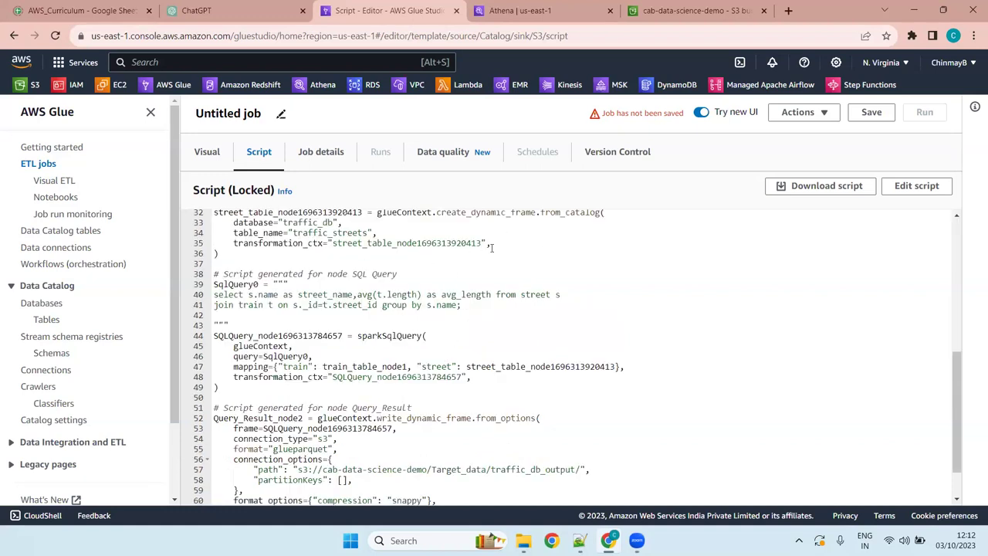
{"action": "left_click_drag", "start_coordinate": [522, 253], "coordinate": [532, 243]}
{"action": "left_click", "coordinate": [571, 212]}
- Highlight the SqlQuery0 string in lines 39 to 41 to review the join query, and clear the selection
{"action": "left_click", "coordinate": [417, 284]}
{"action": "left_click_drag", "start_coordinate": [463, 305], "coordinate": [208, 283]}
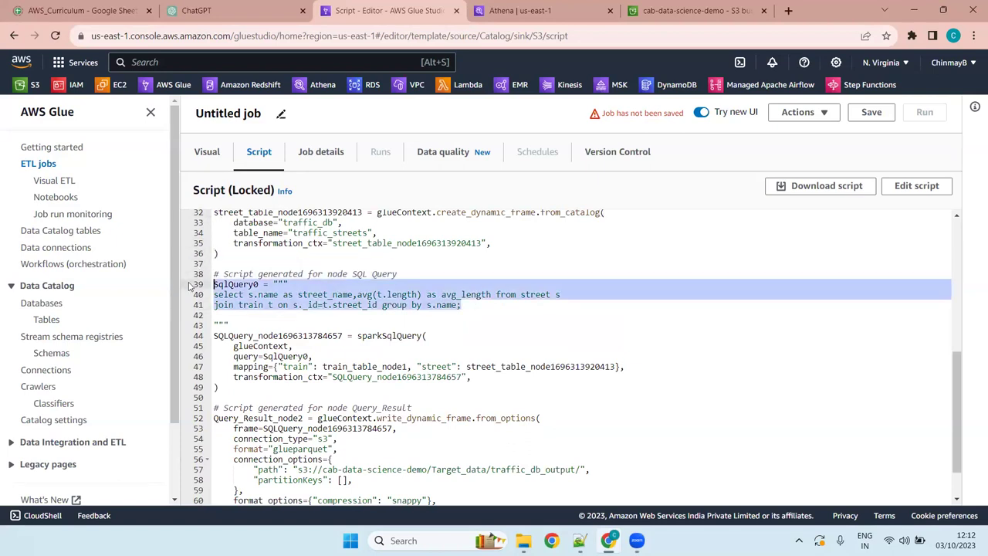
{"action": "left_click", "coordinate": [457, 295]}
{"action": "left_click_drag", "start_coordinate": [474, 310], "coordinate": [213, 284]}
{"action": "left_click", "coordinate": [214, 315]}
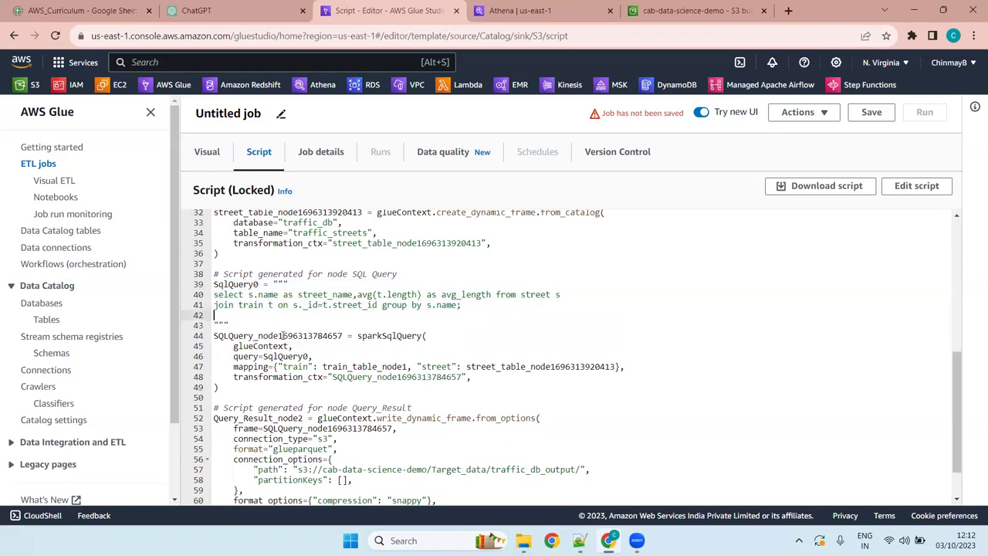
- Highlight the sparkSqlQuery call in line 44 and match it with the function's definition in line 10
{"action": "left_click", "coordinate": [378, 335]}
{"action": "double_click", "coordinate": [395, 335]}
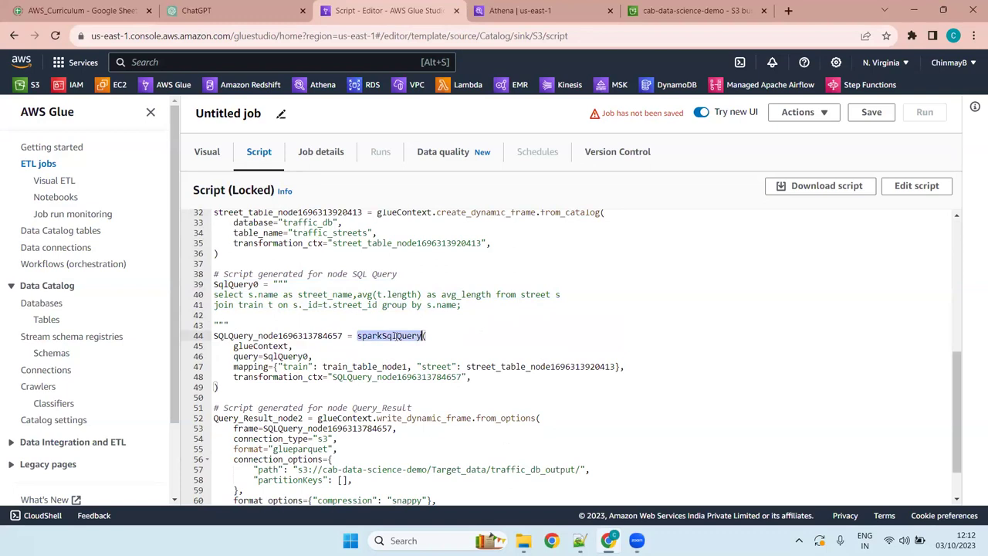
{"action": "scroll", "coordinate": [371, 336], "scroll_direction": "up", "scroll_amount": 6}
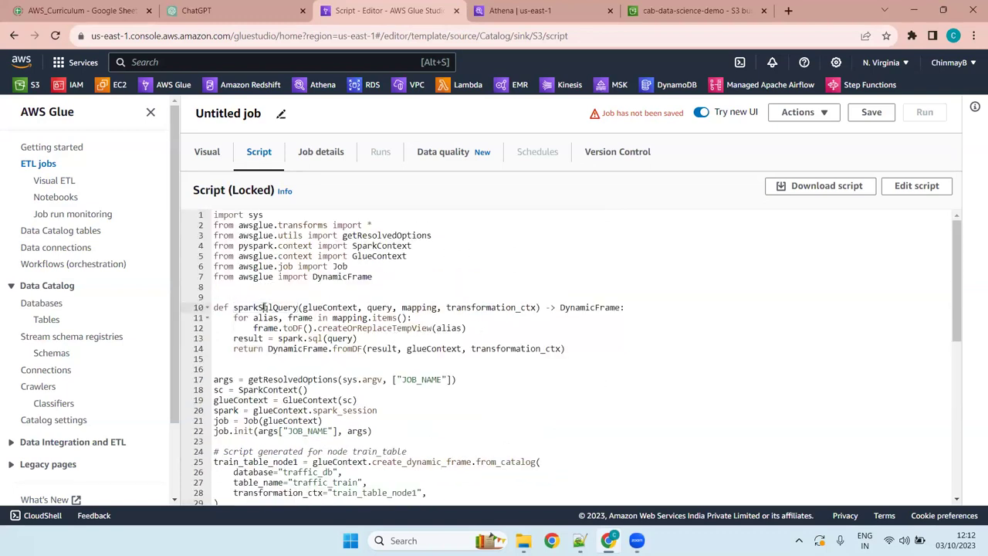
{"action": "double_click", "coordinate": [235, 307]}
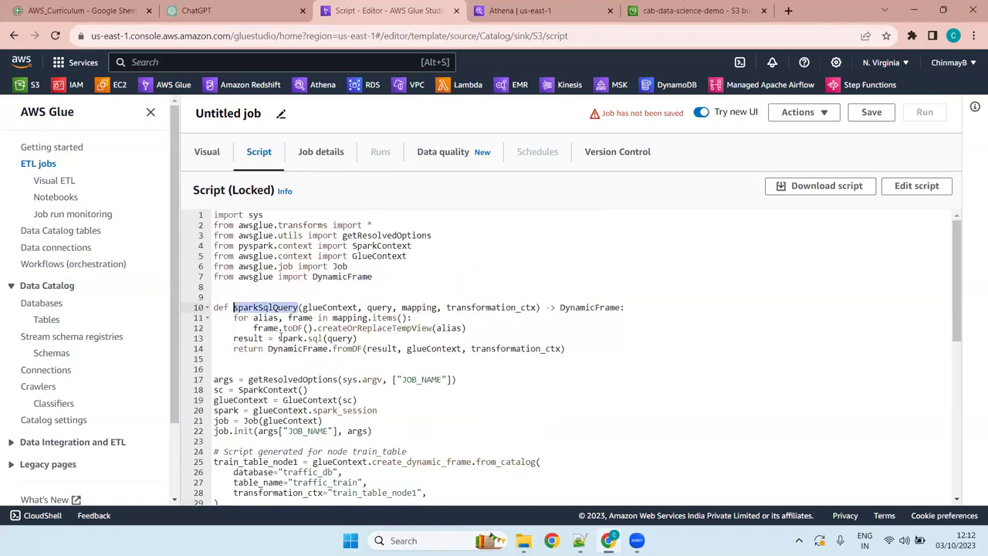
- Highlight spark.sql(query) and the result argument of DynamicFrame.fromDF to trace what the sparkSqlQuery function returns
{"action": "left_click_drag", "start_coordinate": [279, 338], "coordinate": [359, 338]}
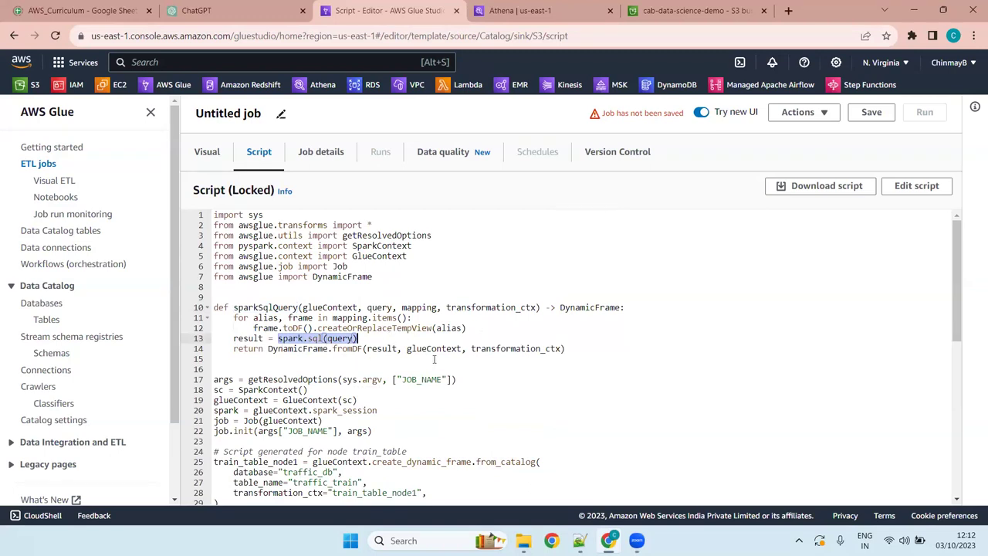
{"action": "left_click_drag", "start_coordinate": [398, 349], "coordinate": [356, 351]}
{"action": "left_click", "coordinate": [332, 348]}
{"action": "left_click", "coordinate": [363, 349]}
{"action": "double_click", "coordinate": [393, 349]}
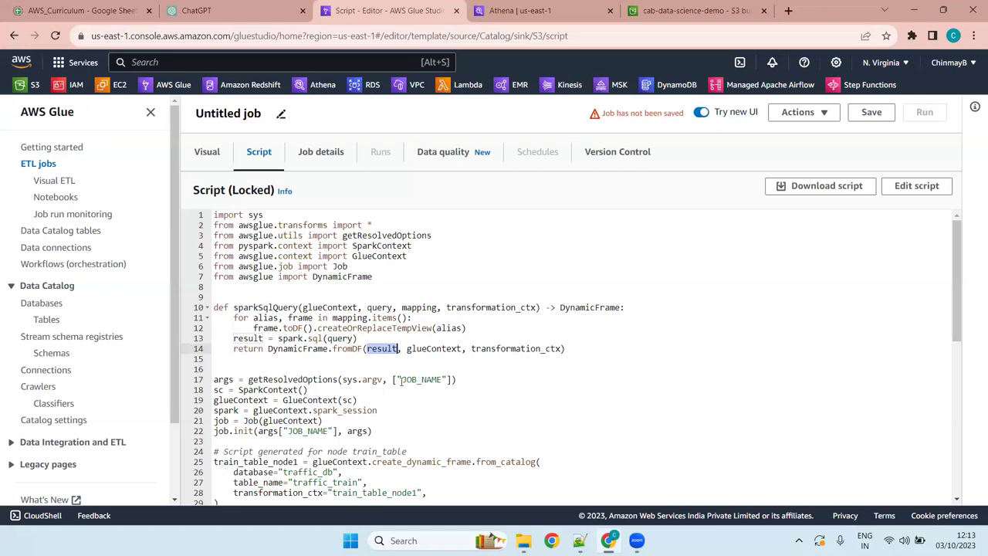
- Trace the SQL Query node's output variable from line 44 into the Query_Result node's write_dynamic_frame code
{"action": "scroll", "coordinate": [282, 312], "scroll_direction": "down", "scroll_amount": 5}
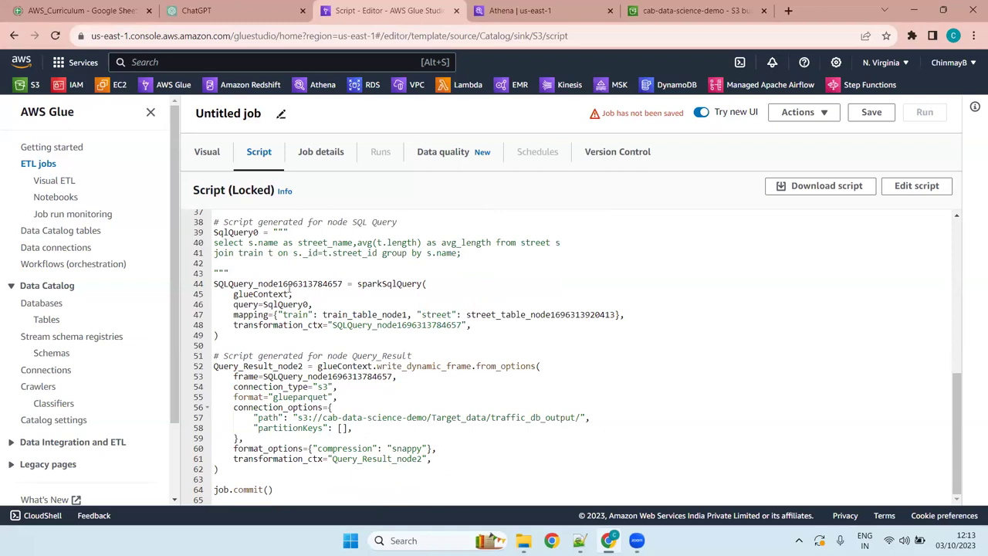
{"action": "double_click", "coordinate": [279, 284]}
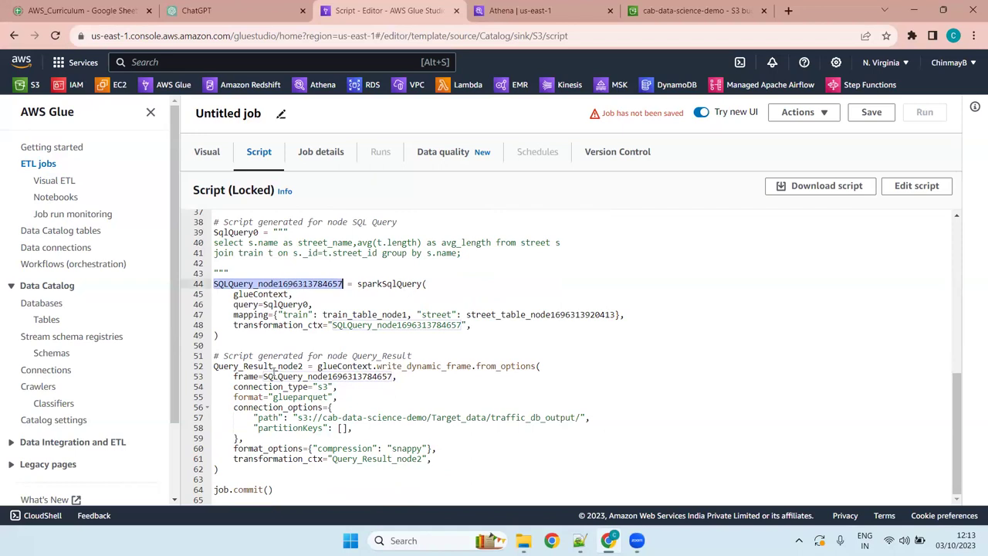
{"action": "left_click_drag", "start_coordinate": [409, 355], "coordinate": [227, 355]}
{"action": "left_click", "coordinate": [428, 375]}
{"action": "left_click", "coordinate": [436, 366]}
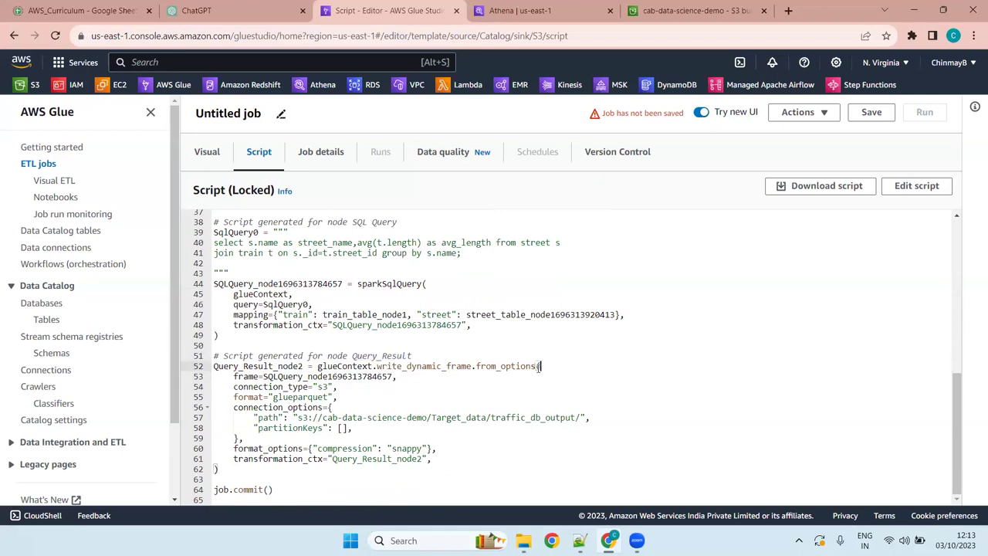
{"action": "double_click", "coordinate": [249, 284]}
{"action": "double_click", "coordinate": [297, 367]}
- Highlight the S3 output path in line 57 and read on to job.commit()
{"action": "left_click_drag", "start_coordinate": [590, 417], "coordinate": [247, 417]}
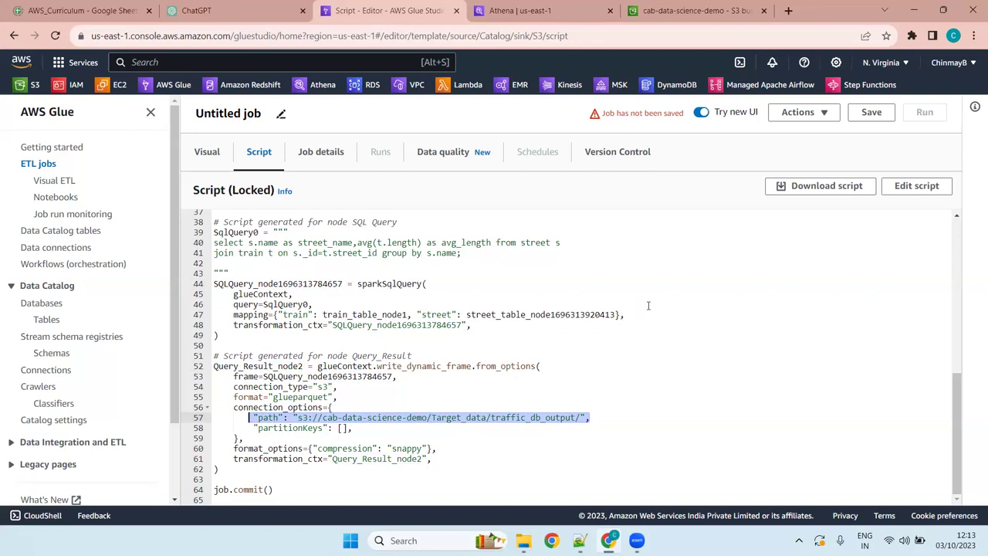
{"action": "left_click", "coordinate": [432, 460]}
{"action": "left_click", "coordinate": [435, 468]}
{"action": "left_click", "coordinate": [351, 488]}
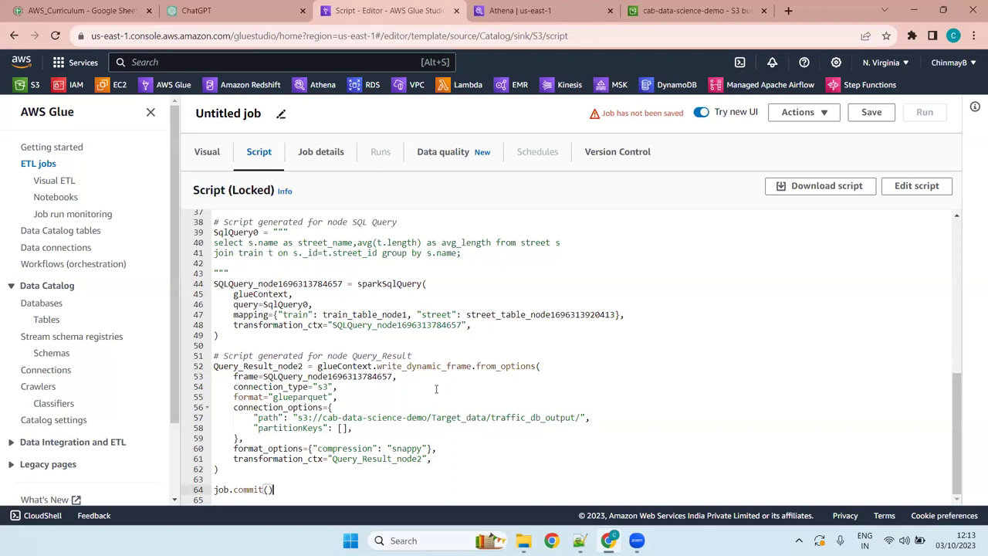
- Look over the generated script from end to end once more, returning to the DynamicFrame import in line 7
{"action": "scroll", "coordinate": [436, 388], "scroll_direction": "up", "scroll_amount": 10}
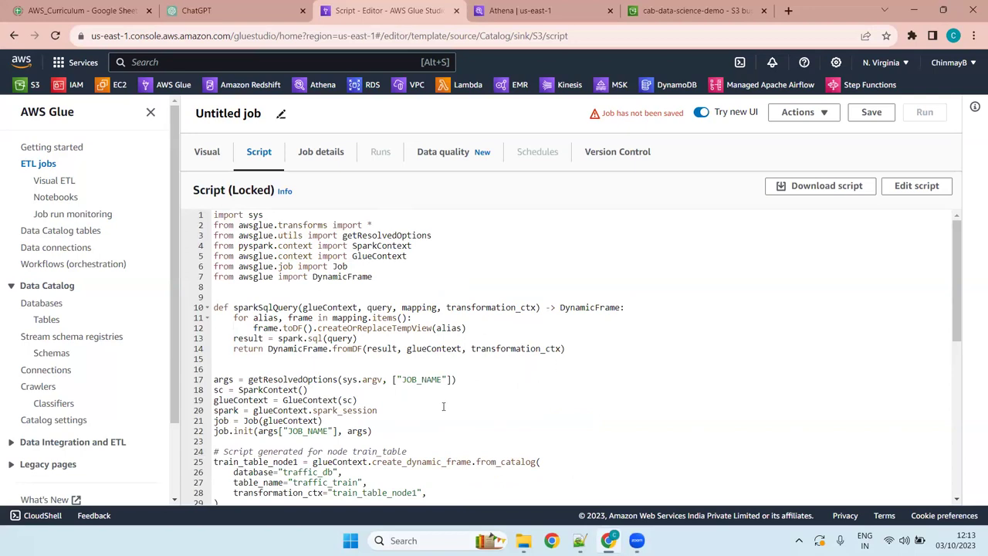
{"action": "scroll", "coordinate": [443, 405], "scroll_direction": "down", "scroll_amount": 5}
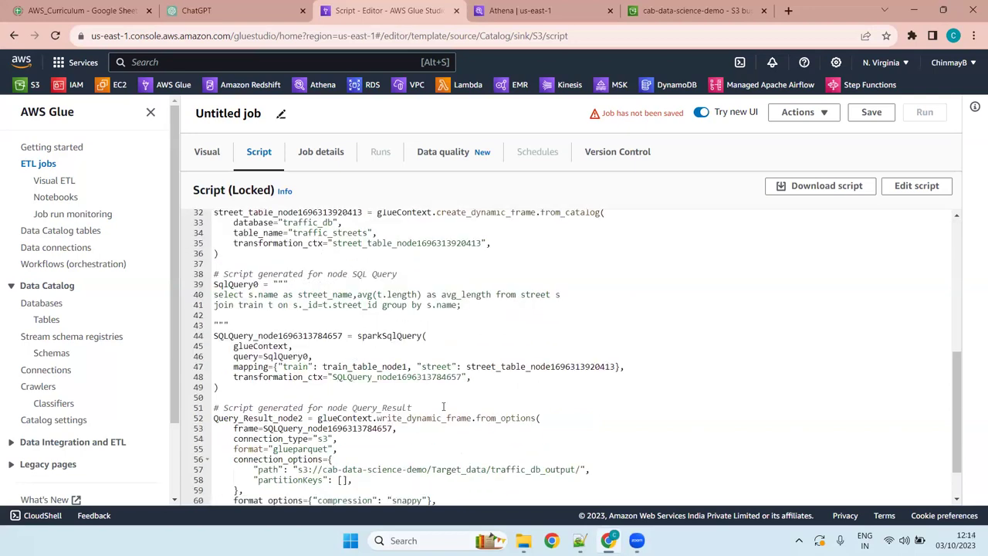
{"action": "scroll", "coordinate": [443, 405], "scroll_direction": "down", "scroll_amount": 2}
{"action": "scroll", "coordinate": [466, 376], "scroll_direction": "up", "scroll_amount": 7}
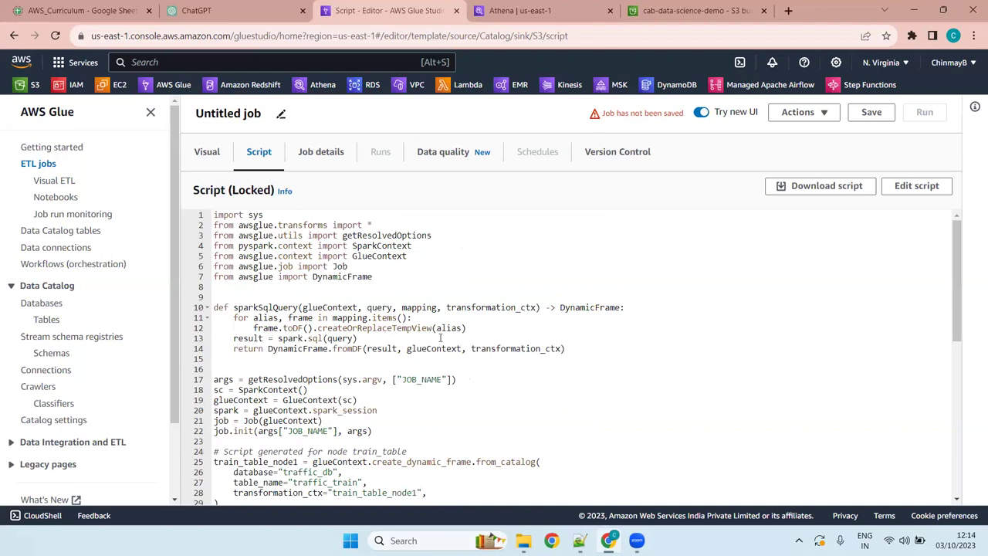
{"action": "left_click", "coordinate": [397, 282]}
{"action": "left_click", "coordinate": [342, 277]}
- Examine the glueContext.write_dynamic_frame.from_options call in line 52 part by part
{"action": "scroll", "coordinate": [421, 279], "scroll_direction": "down", "scroll_amount": 10}
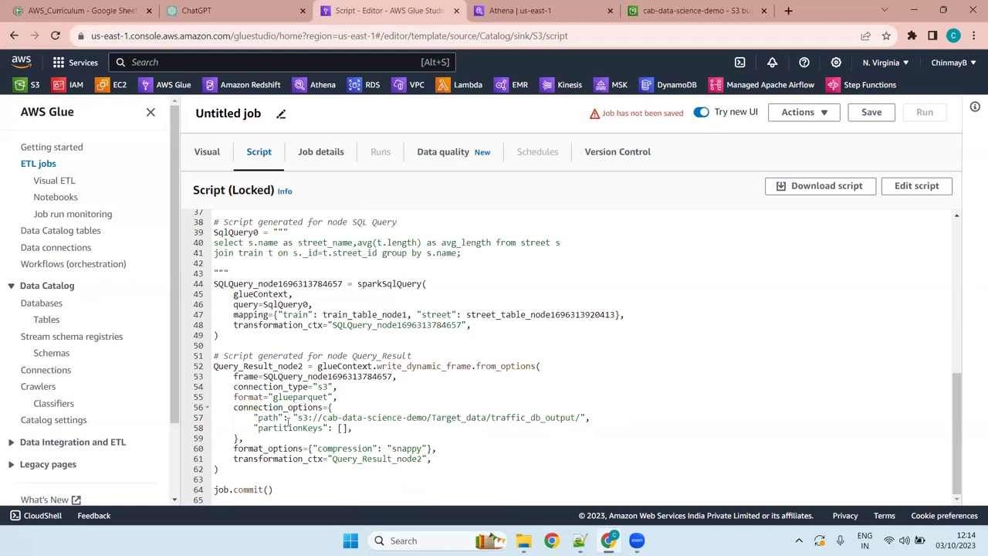
{"action": "left_click", "coordinate": [407, 366]}
{"action": "left_click", "coordinate": [480, 374]}
{"action": "left_click", "coordinate": [473, 366]}
{"action": "left_click", "coordinate": [428, 366]}
{"action": "left_click", "coordinate": [412, 365]}
{"action": "left_click", "coordinate": [432, 366]}
{"action": "left_click", "coordinate": [357, 366]}
- Rename the job as traffic_transform in the job details
{"action": "scroll", "coordinate": [346, 375], "scroll_direction": "up", "scroll_amount": 5}
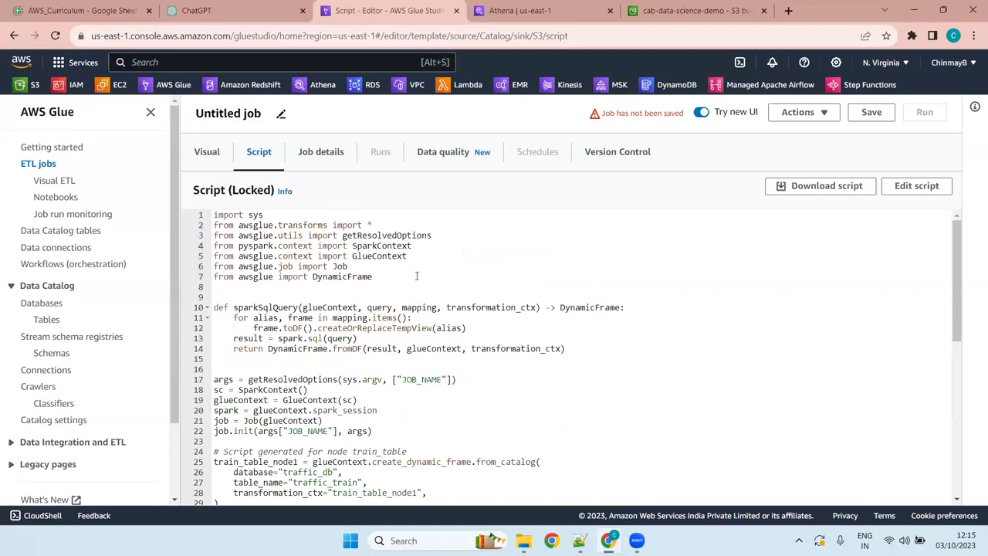
{"action": "left_click", "coordinate": [314, 153]}
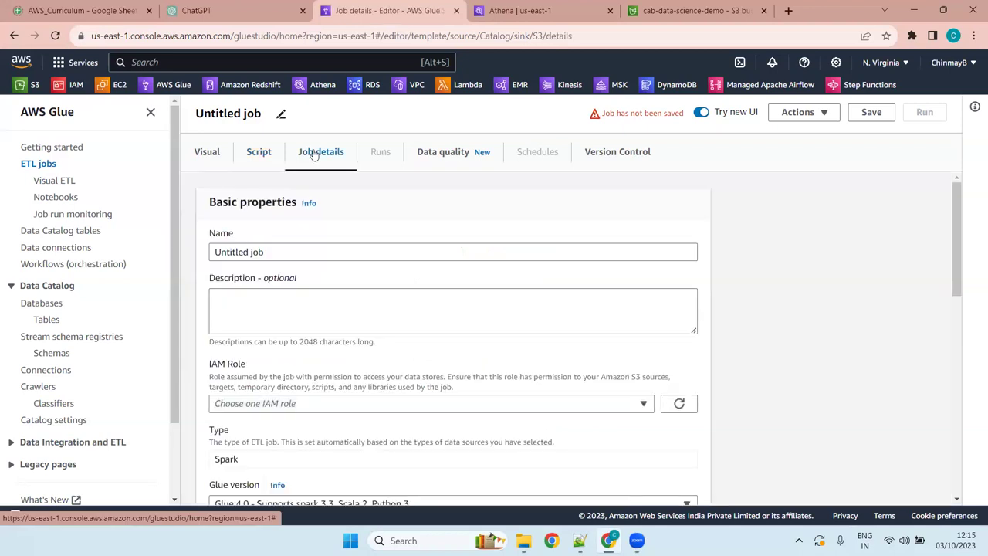
{"action": "left_click_drag", "start_coordinate": [297, 252], "coordinate": [181, 254]}
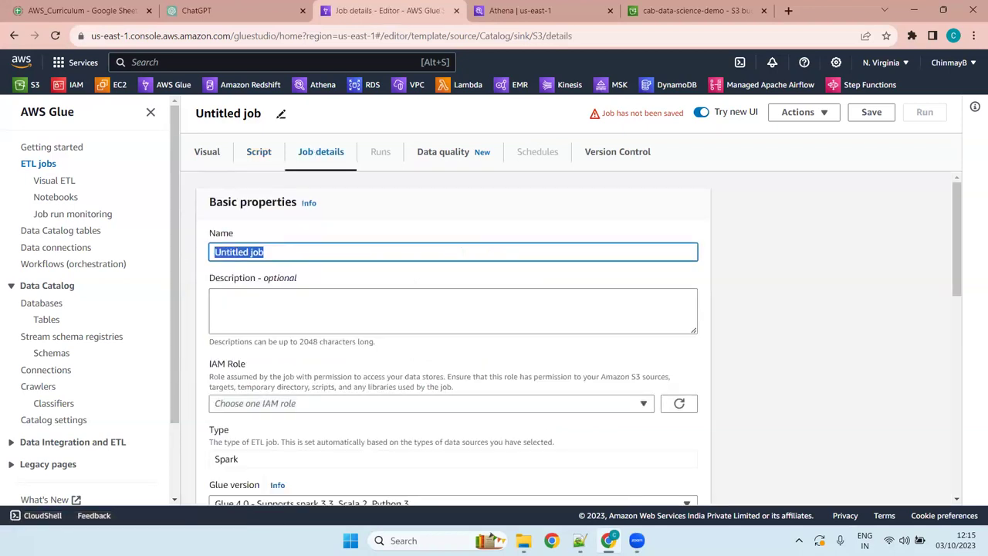
{"action": "key", "text": "BackSpace"}
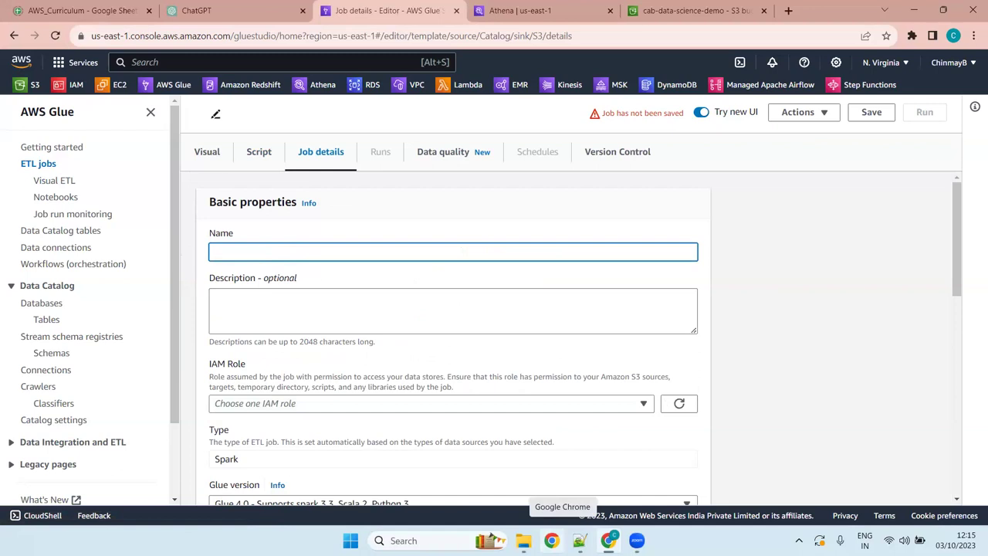
{"action": "type", "text": "traffic_transform"}
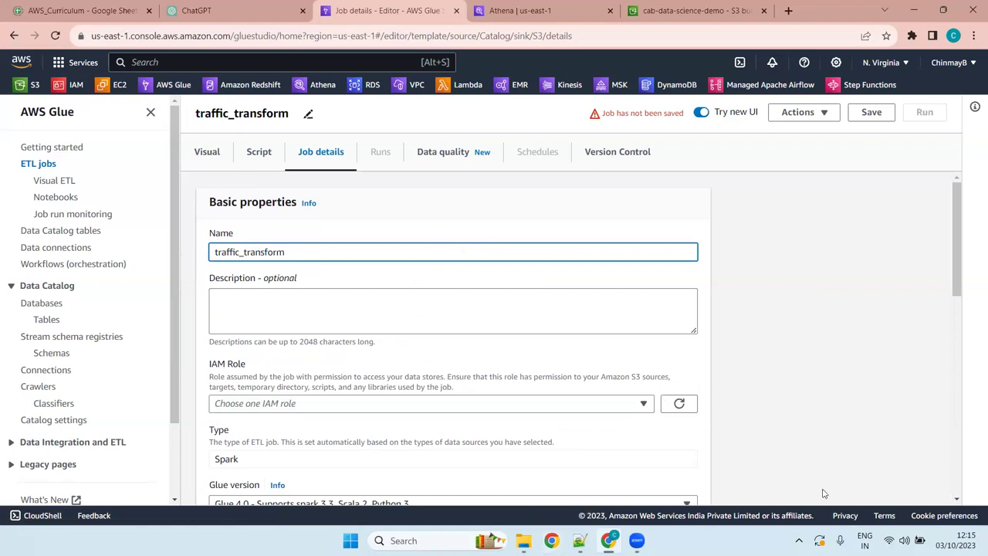
- Assign the AWSGlueServiceRole-crawlS3 IAM role to the job and set the requested number of workers to 4
{"action": "left_click", "coordinate": [375, 403]}
{"action": "left_click", "coordinate": [343, 317]}
{"action": "scroll", "coordinate": [494, 350], "scroll_direction": "down", "scroll_amount": 2}
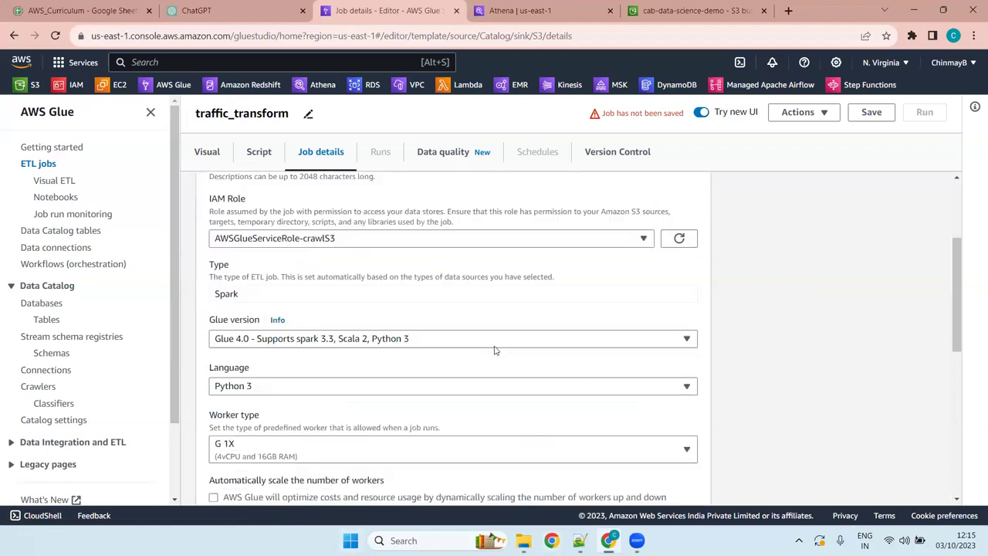
{"action": "scroll", "coordinate": [495, 349], "scroll_direction": "down", "scroll_amount": 2}
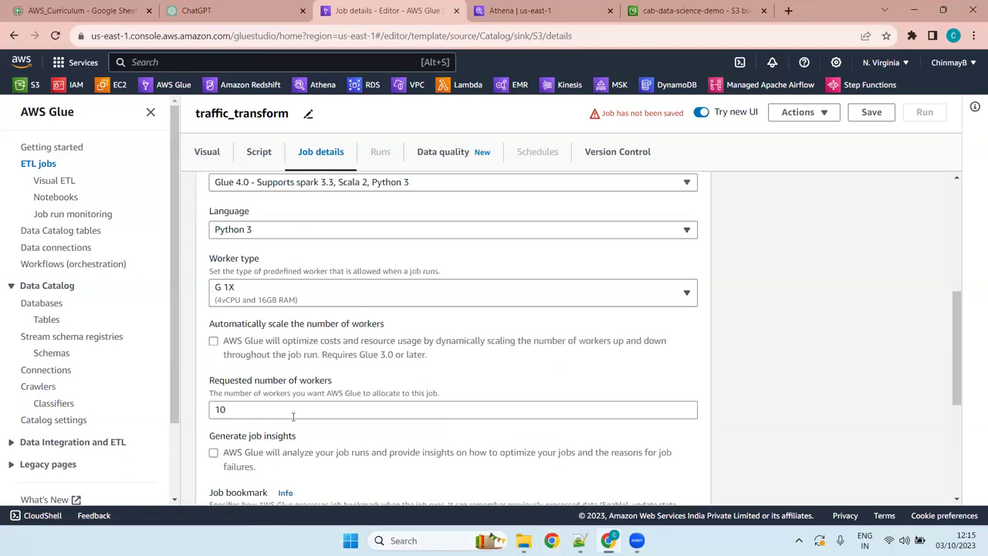
{"action": "left_click_drag", "start_coordinate": [226, 409], "coordinate": [199, 409]}
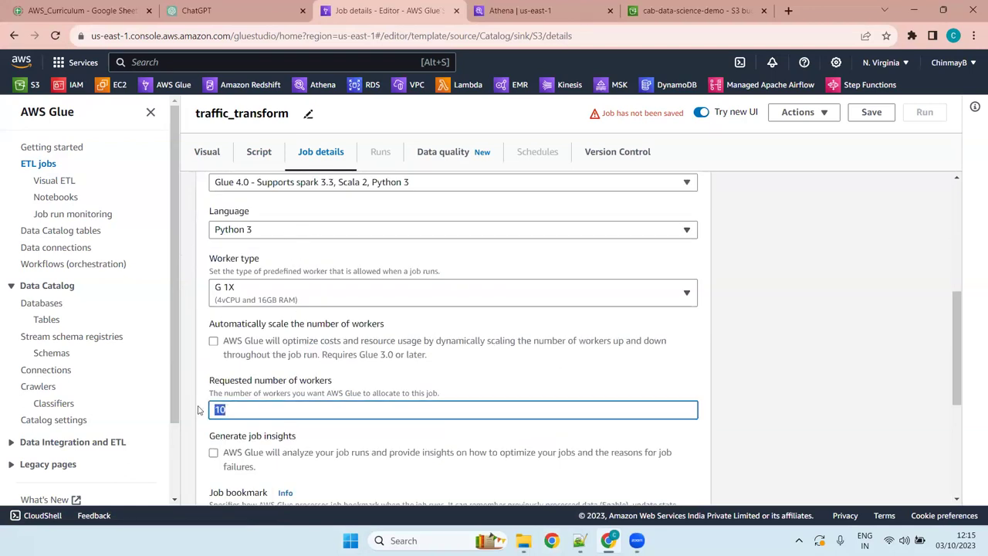
{"action": "key", "text": "BackSpace"}
{"action": "type", "text": "4"}
- Check the remaining job properties, save the traffic_transform job and run it
{"action": "left_click_drag", "start_coordinate": [959, 348], "coordinate": [954, 439]}
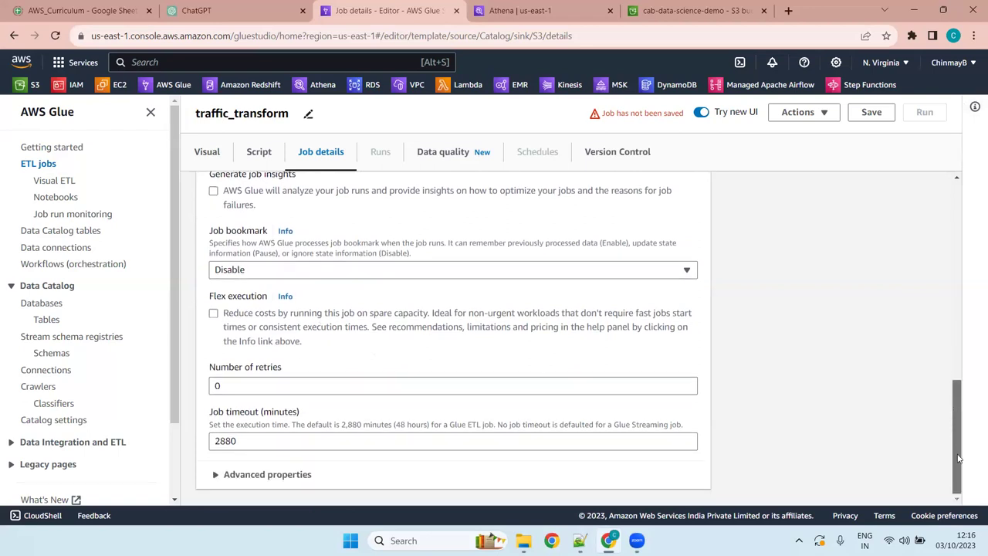
{"action": "scroll", "coordinate": [966, 403], "scroll_direction": "up", "scroll_amount": 8}
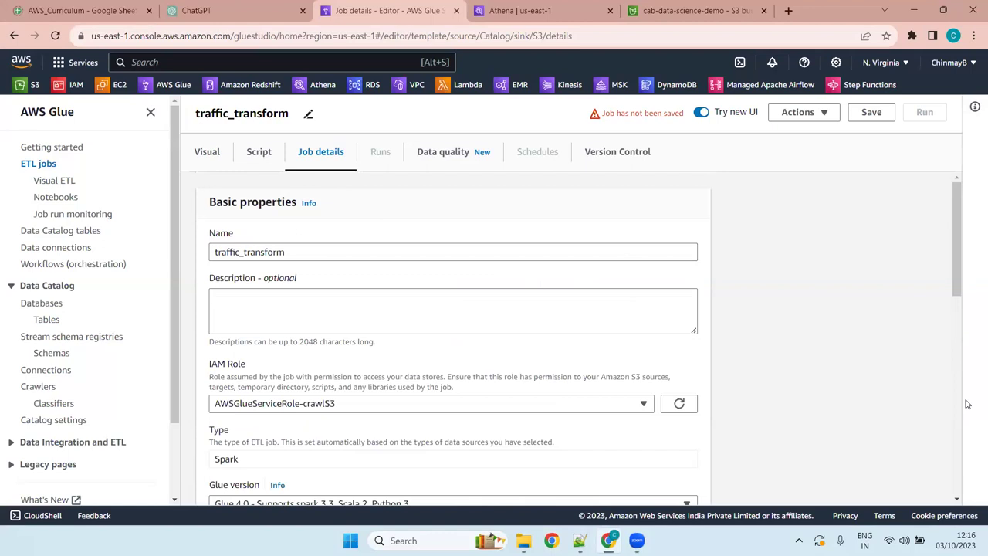
{"action": "left_click", "coordinate": [874, 112]}
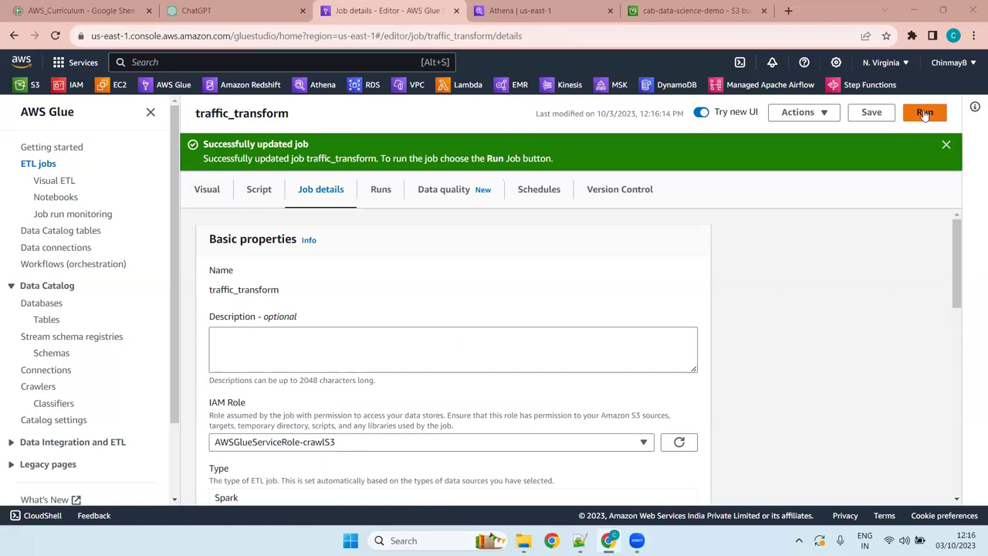
{"action": "left_click", "coordinate": [924, 113]}
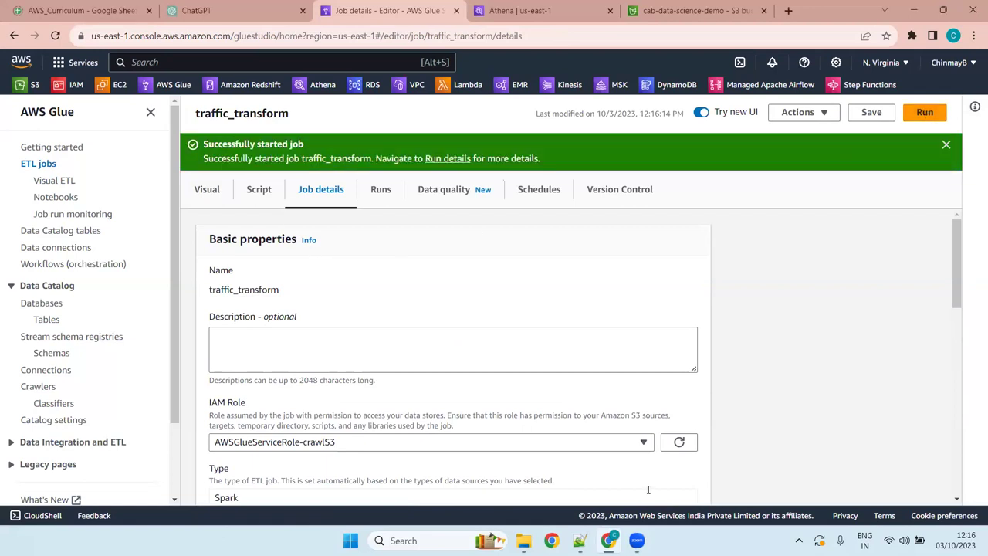
- Check the traffic_transform run in job run monitoring, refreshing the list of job runs
{"action": "left_click", "coordinate": [73, 215]}
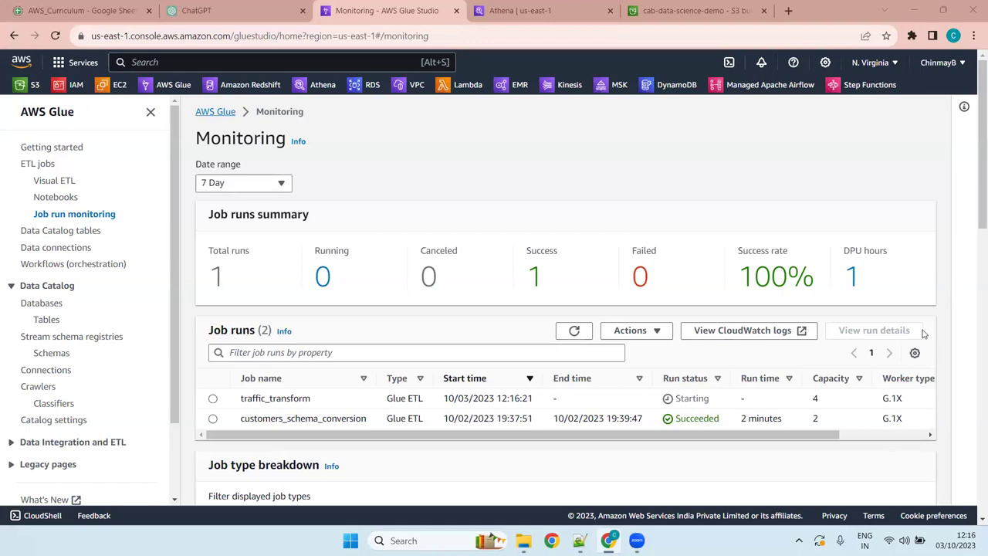
{"action": "key", "text": "super+z"}
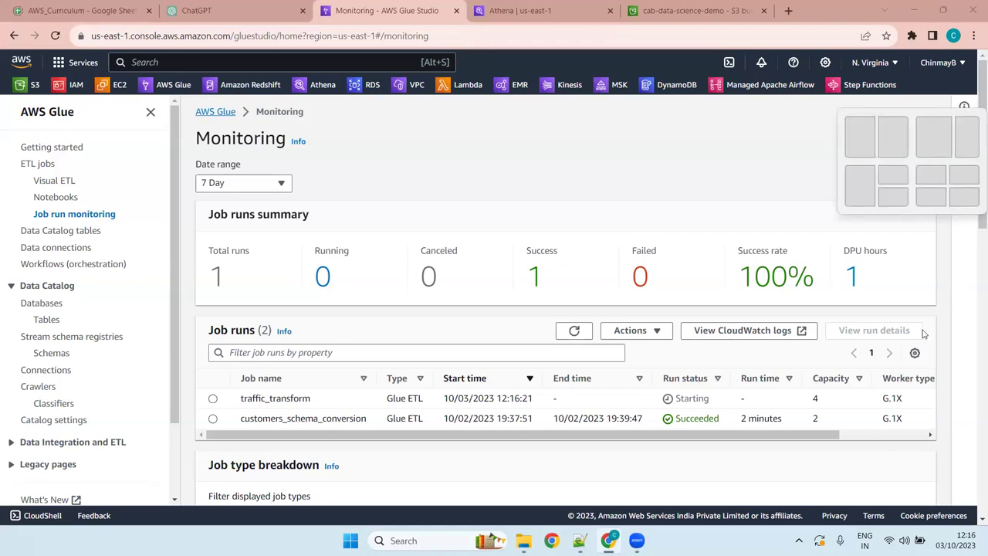
{"action": "left_click", "coordinate": [637, 130]}
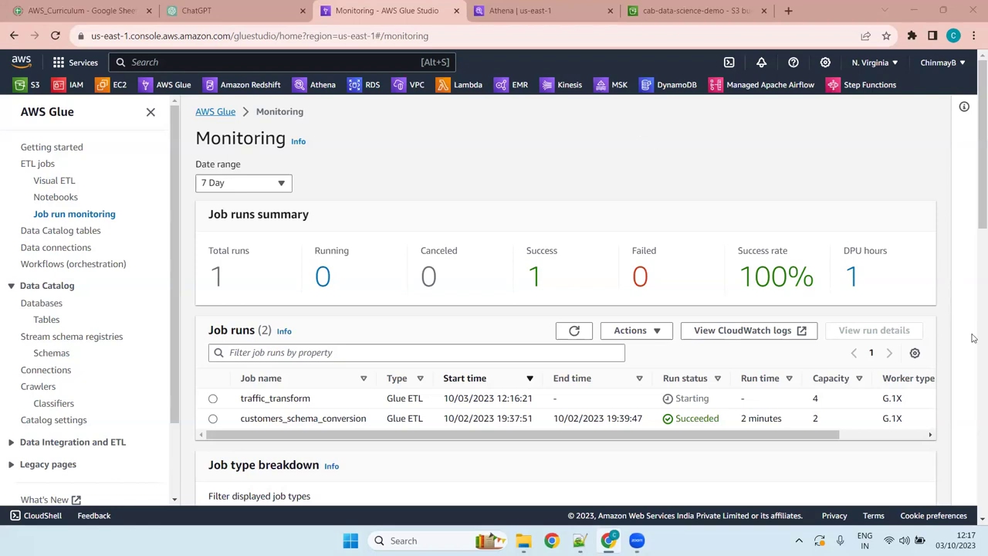
{"action": "left_click", "coordinate": [576, 331]}
{"action": "left_click", "coordinate": [575, 332]}
- Refresh the list of ETL jobs, open the traffic_transform job and show its run history
{"action": "left_click", "coordinate": [44, 165]}
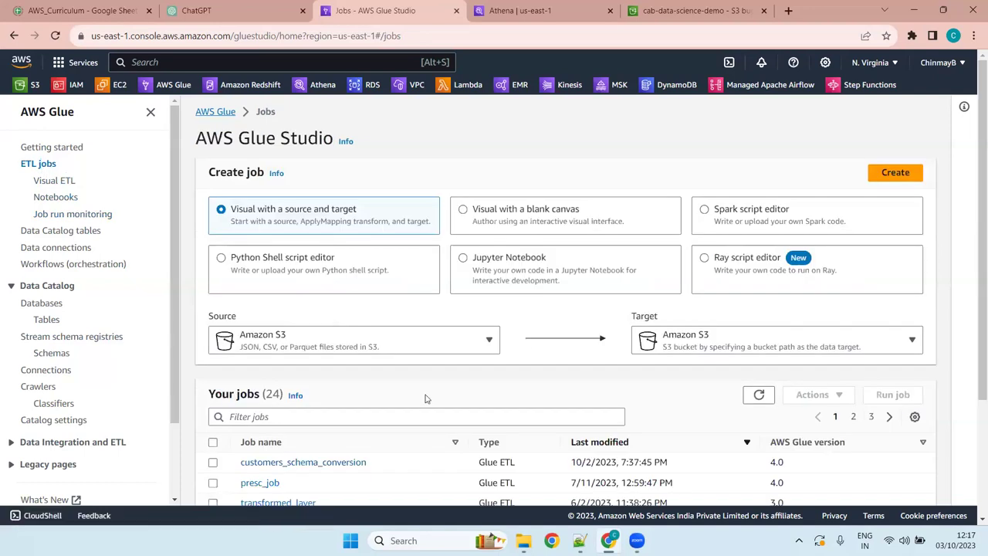
{"action": "scroll", "coordinate": [270, 464], "scroll_direction": "down", "scroll_amount": 3}
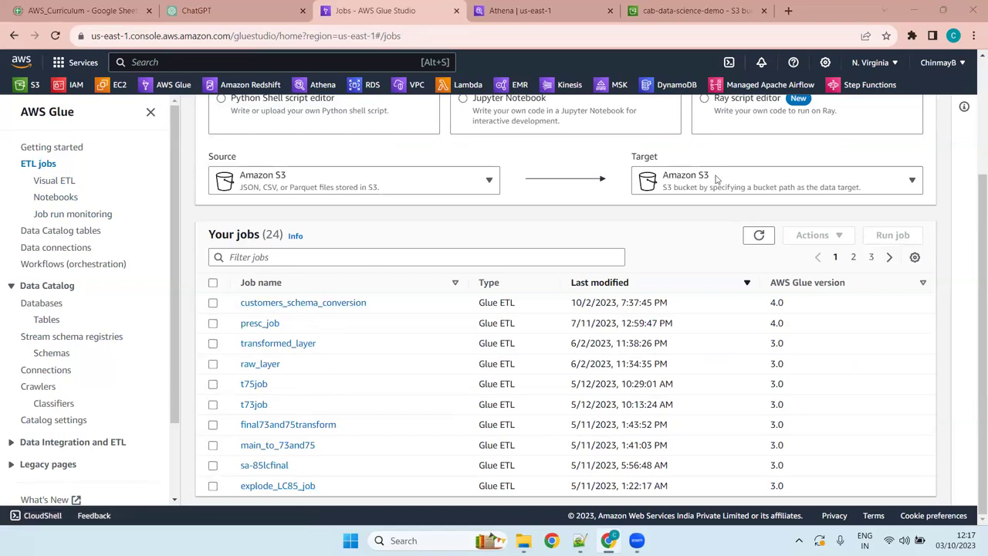
{"action": "left_click", "coordinate": [758, 235]}
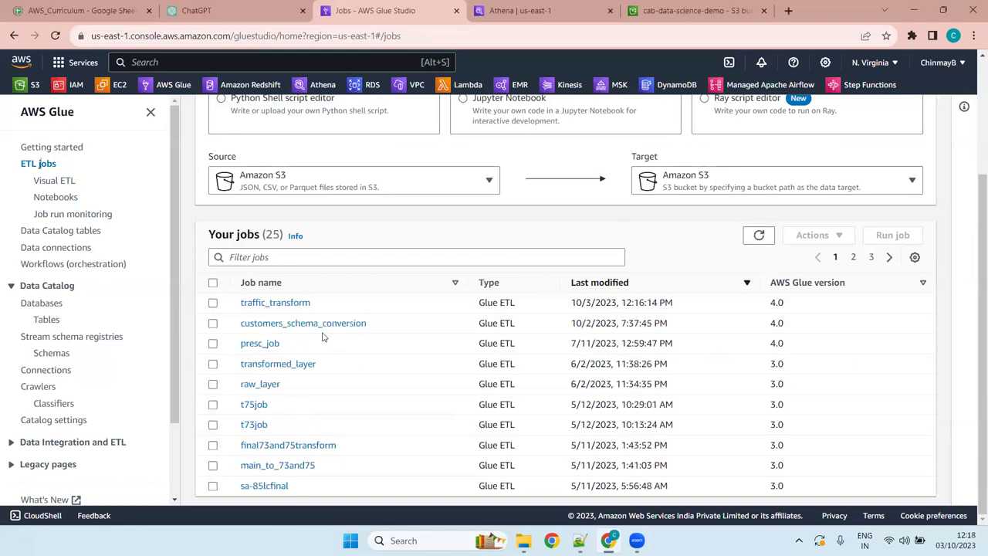
{"action": "left_click", "coordinate": [297, 306]}
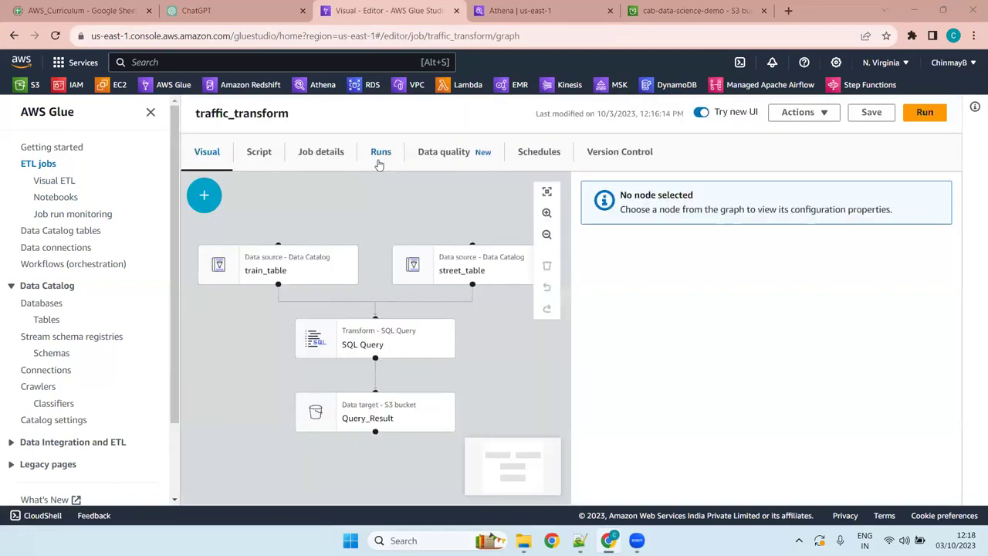
{"action": "left_click", "coordinate": [379, 154]}
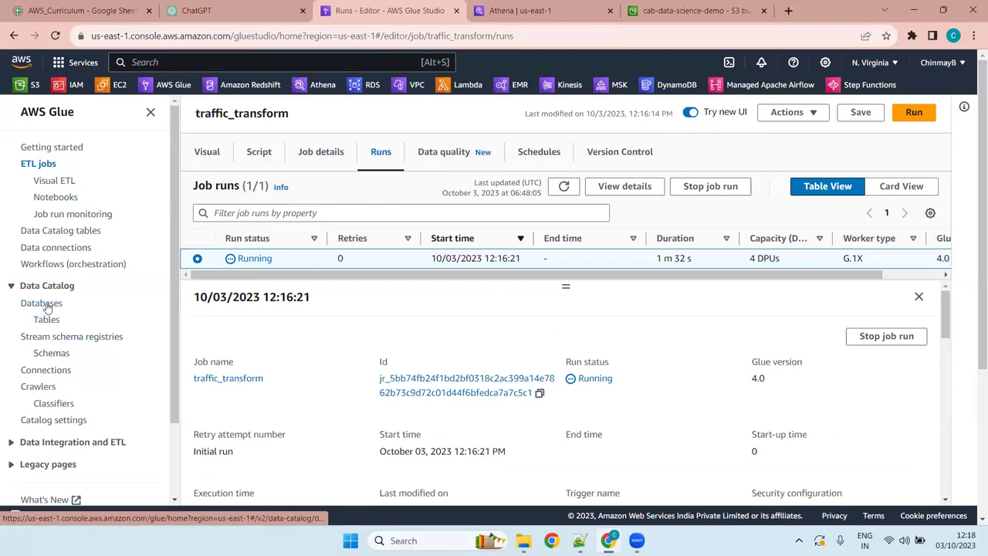
- Expand the Data Integration and ETL section of the Glue navigation and look through its entries
{"action": "left_click", "coordinate": [71, 441]}
{"action": "scroll", "coordinate": [90, 445], "scroll_direction": "down", "scroll_amount": 4}
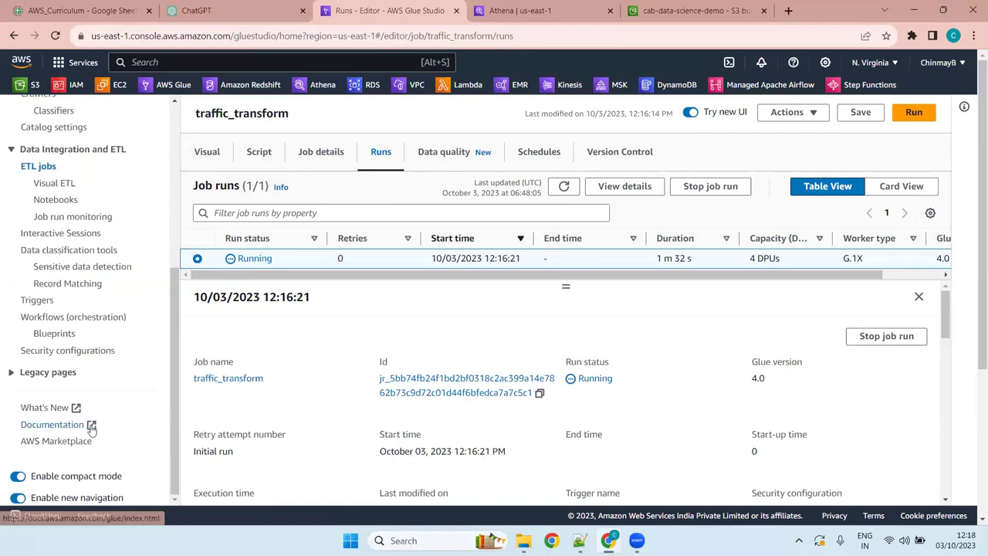
{"action": "scroll", "coordinate": [100, 308], "scroll_direction": "up", "scroll_amount": 4}
{"action": "scroll", "coordinate": [94, 232], "scroll_direction": "down", "scroll_amount": 4}
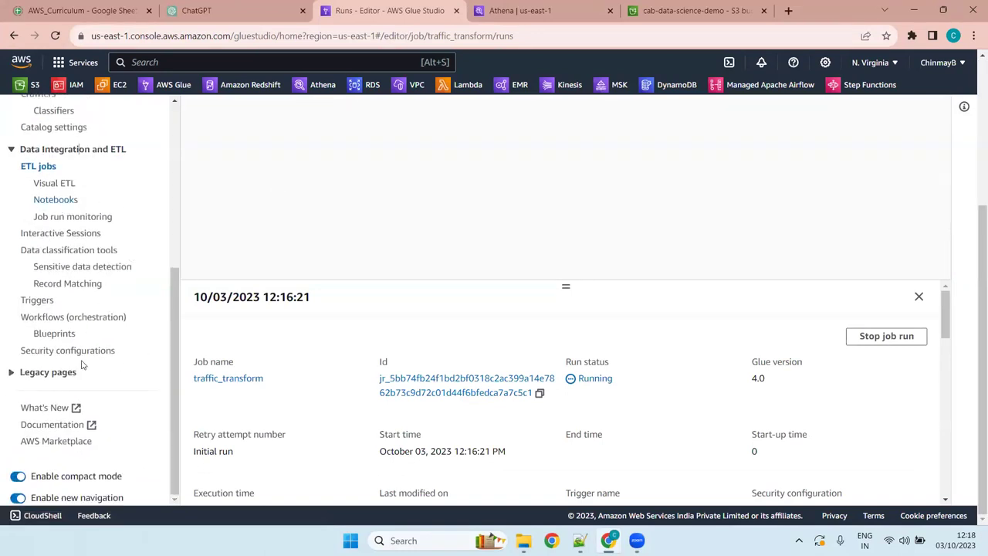
{"action": "scroll", "coordinate": [98, 379], "scroll_direction": "up", "scroll_amount": 4}
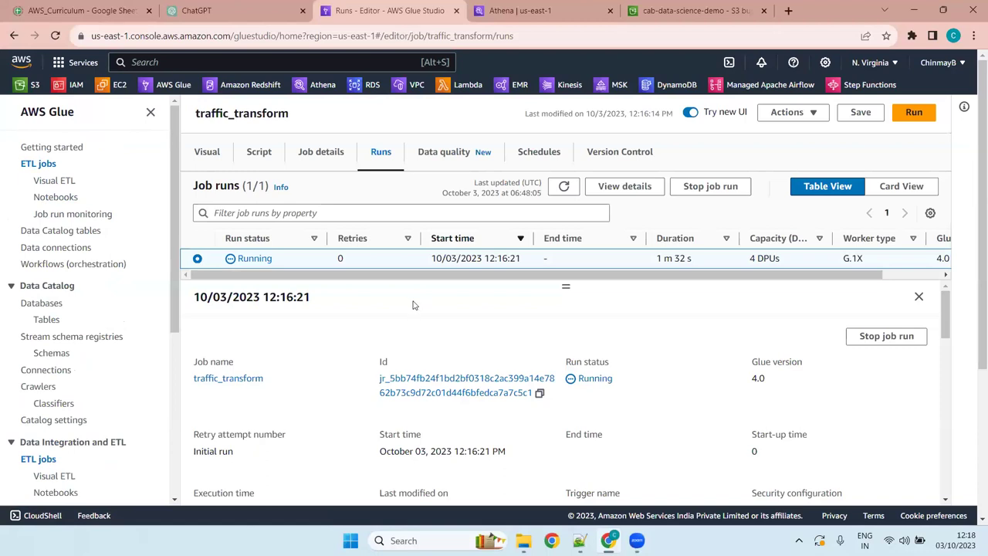
- Refresh the traffic_transform job runs and check the run's status and details
{"action": "left_click", "coordinate": [563, 187]}
{"action": "left_click", "coordinate": [563, 186]}
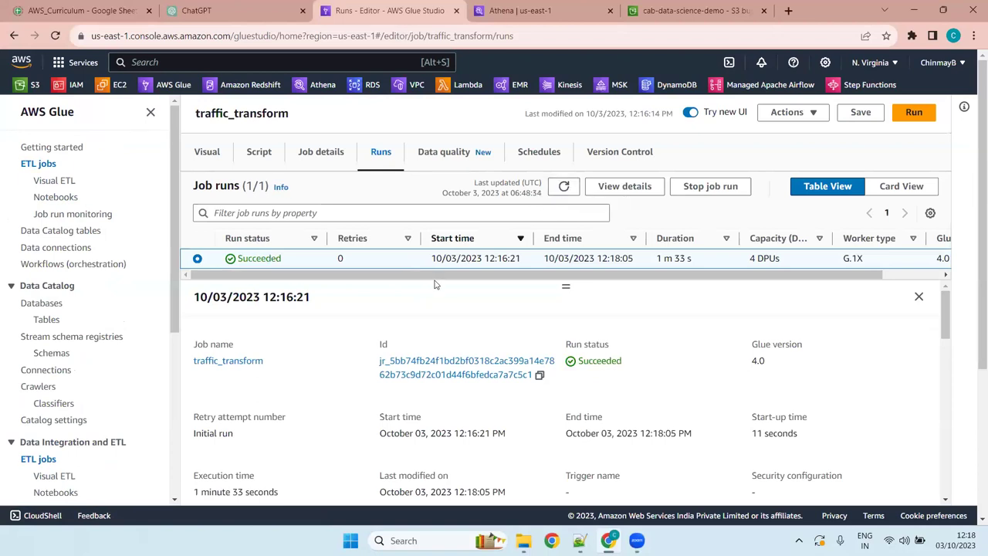
{"action": "left_click_drag", "start_coordinate": [490, 275], "coordinate": [393, 298]}
- Switch to Amazon S3, open the traffic_db_output folder in Target_data, refresh it and examine the parquet files written by the job
{"action": "left_click", "coordinate": [556, 10]}
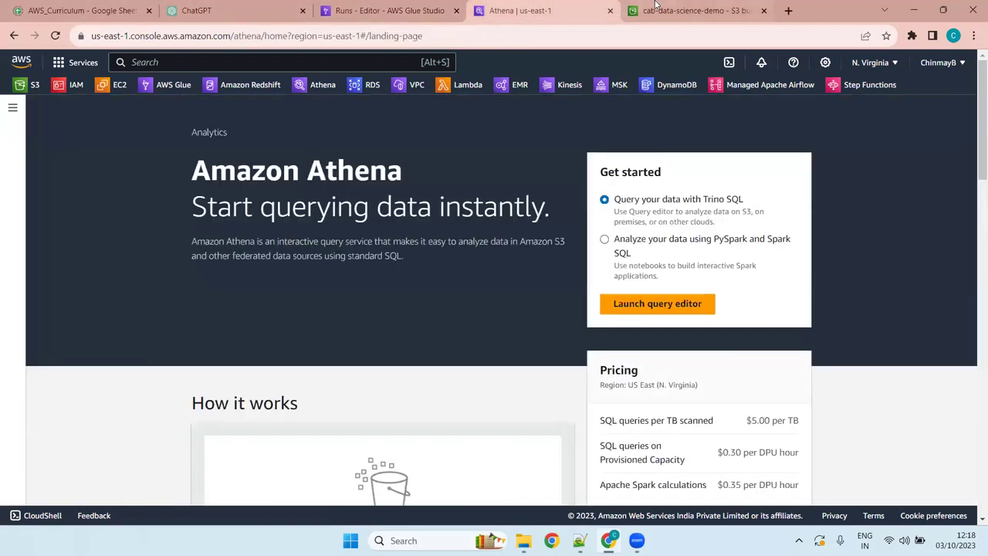
{"action": "left_click", "coordinate": [695, 10]}
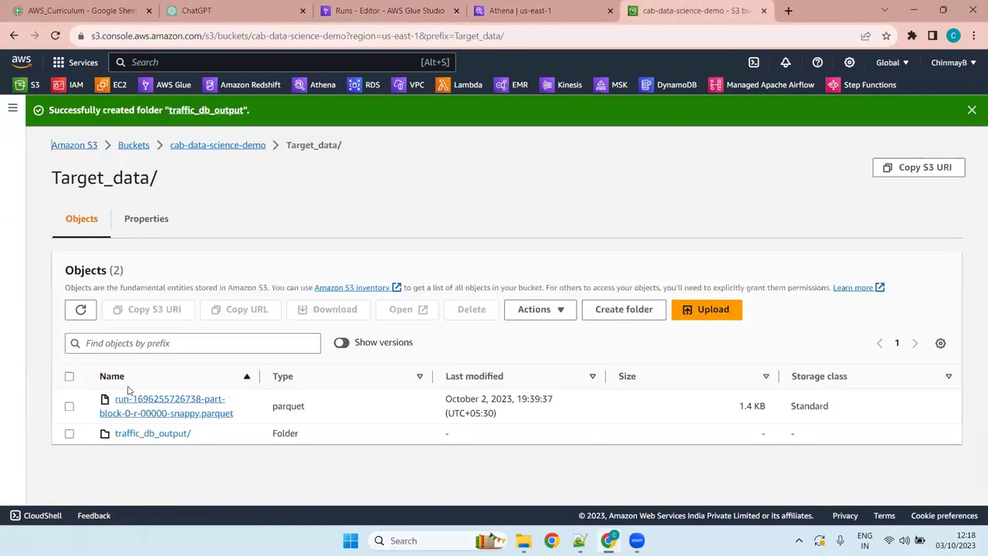
{"action": "left_click", "coordinate": [167, 433]}
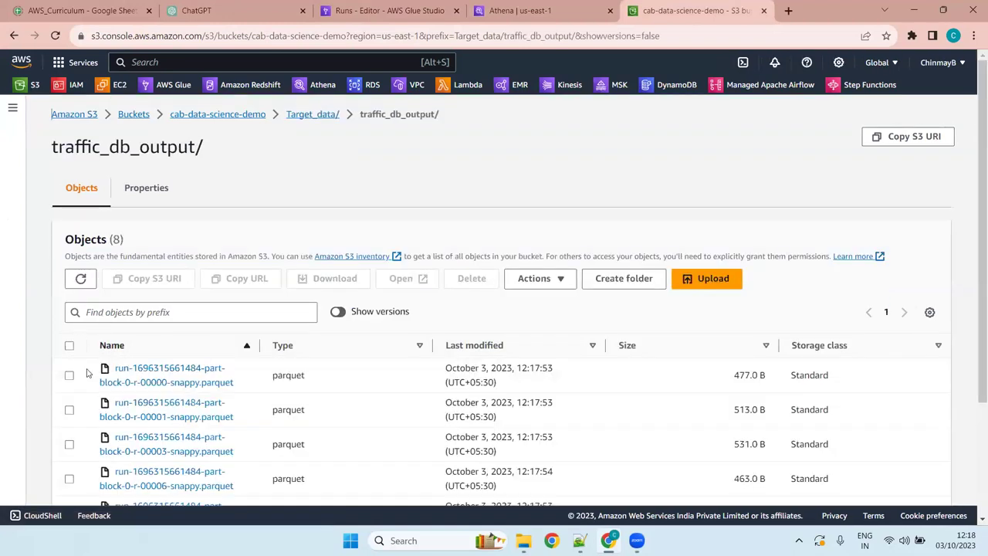
{"action": "scroll", "coordinate": [545, 387], "scroll_direction": "down", "scroll_amount": 2}
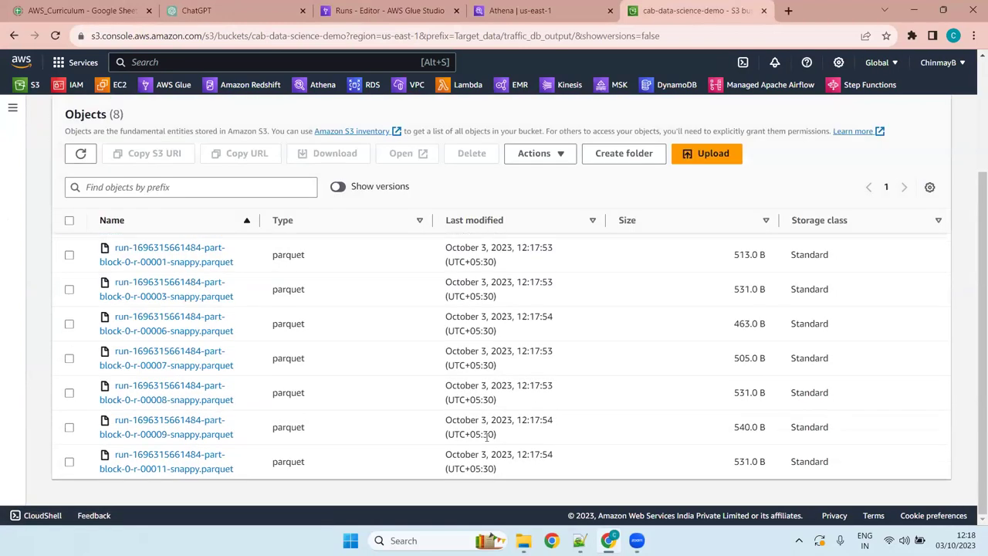
{"action": "scroll", "coordinate": [487, 436], "scroll_direction": "up", "scroll_amount": 2}
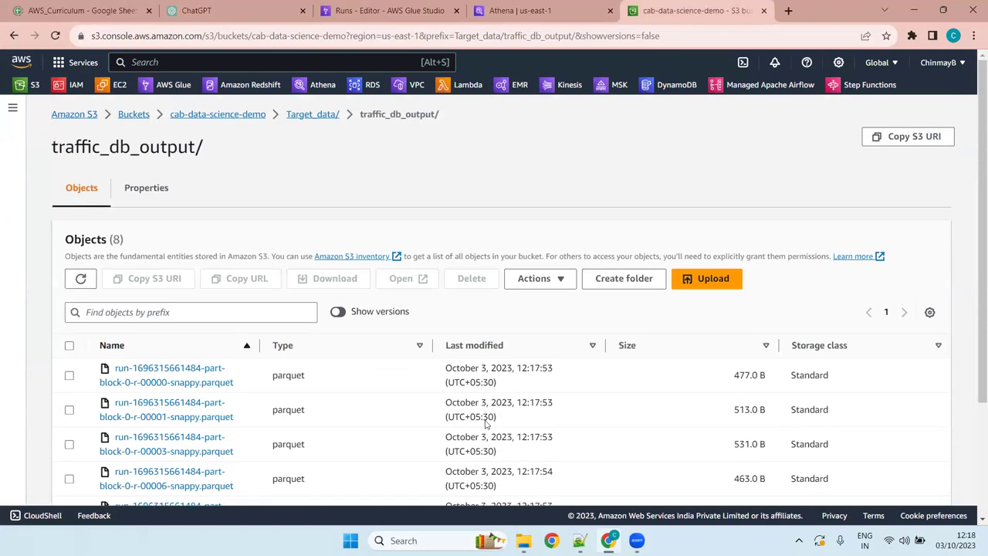
{"action": "left_click", "coordinate": [81, 278]}
{"action": "scroll", "coordinate": [357, 387], "scroll_direction": "down", "scroll_amount": 2}
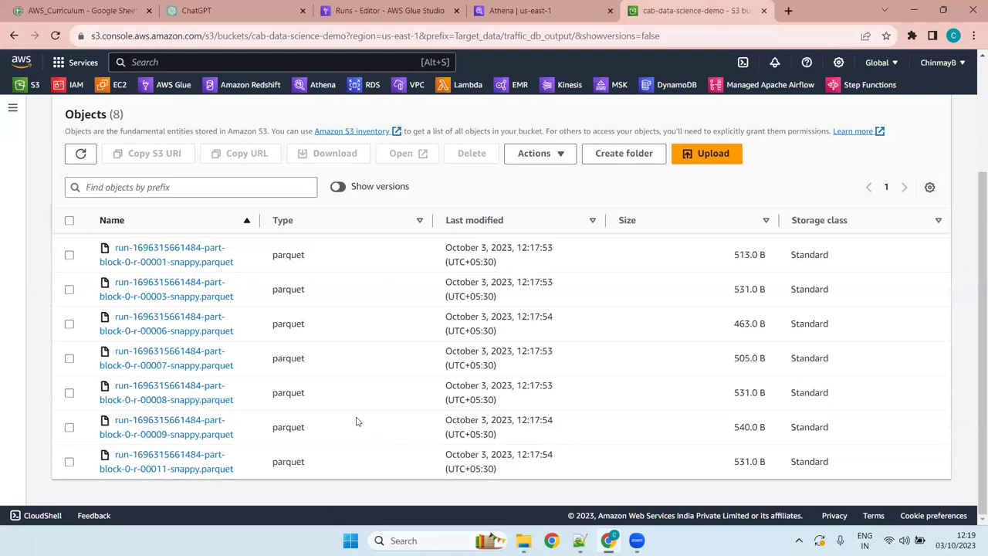
{"action": "scroll", "coordinate": [356, 420], "scroll_direction": "up", "scroll_amount": 3}
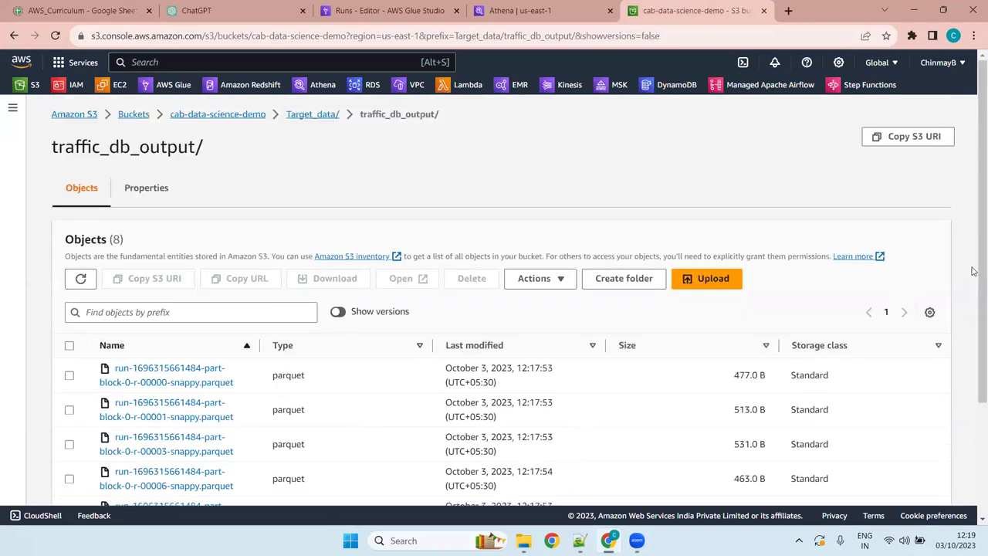
{"action": "left_click_drag", "start_coordinate": [973, 267], "coordinate": [973, 409]}
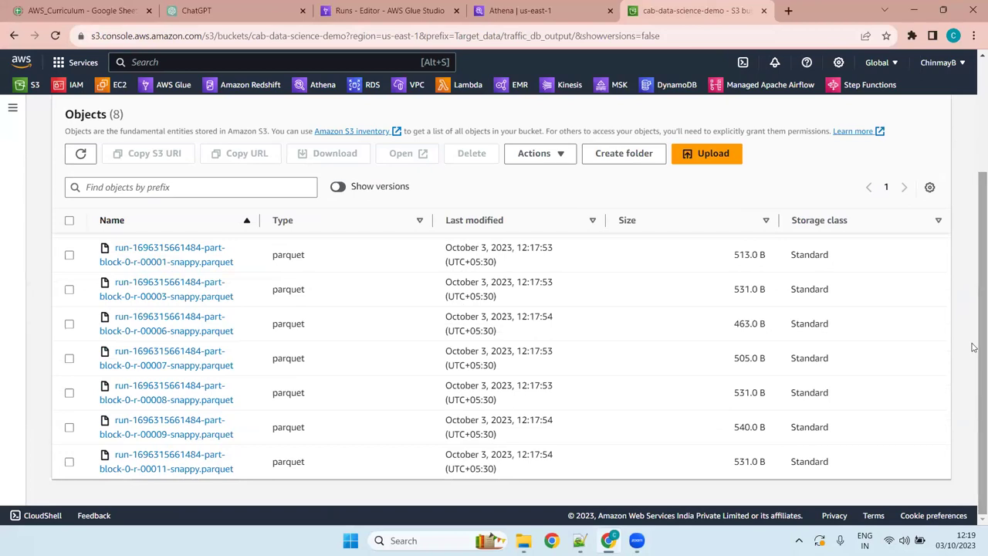
{"action": "scroll", "coordinate": [973, 350], "scroll_direction": "up", "scroll_amount": 2}
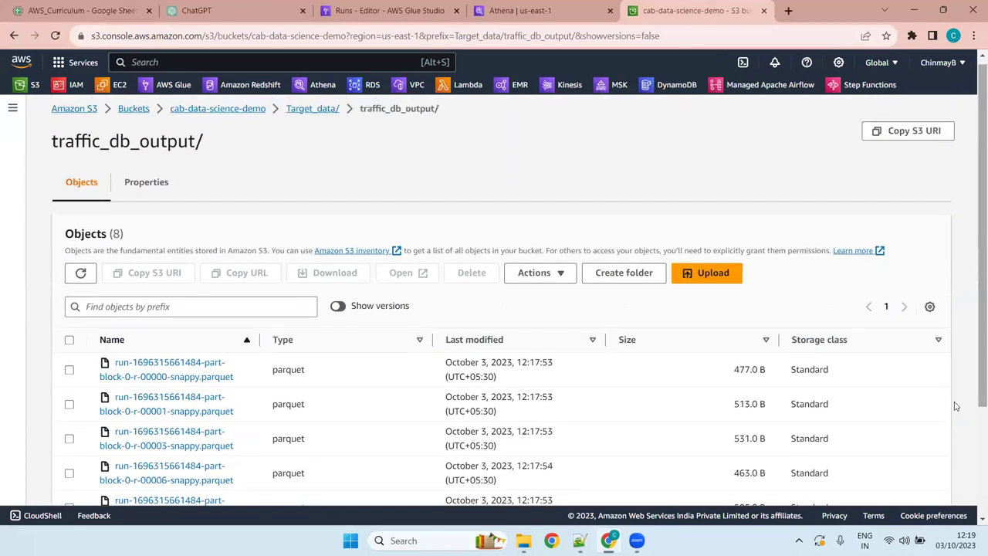
- Browse the cab-data-science-demo bucket through source_data, customers_database and customers_csv to the dataload=20230305 partition, and return to source_data
{"action": "key", "text": "super+space"}
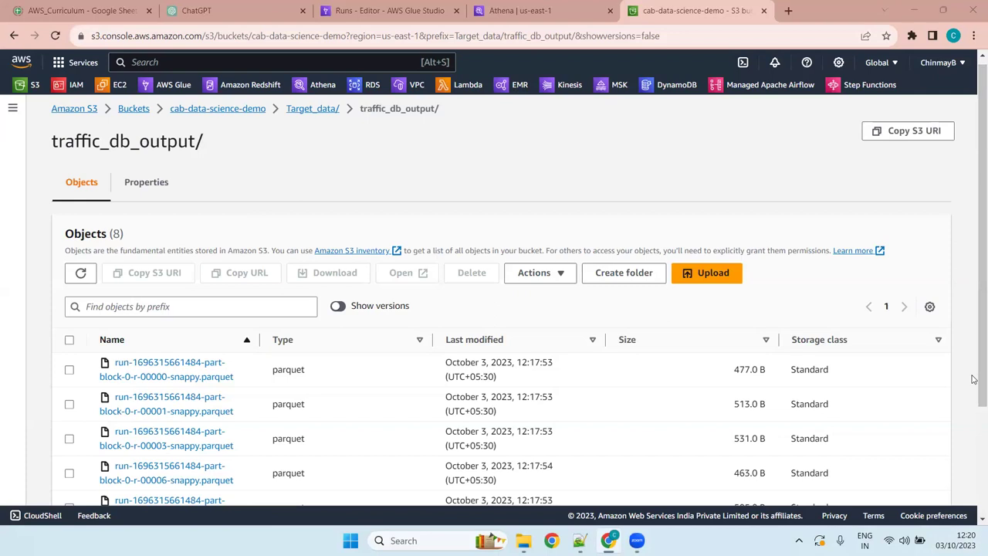
{"action": "left_click", "coordinate": [673, 5]}
{"action": "left_click", "coordinate": [231, 109]}
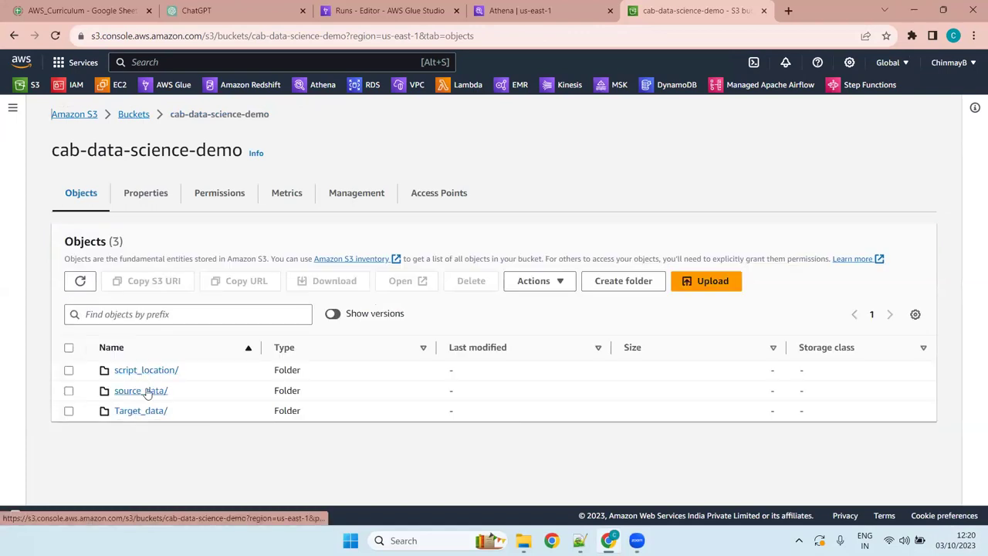
{"action": "left_click", "coordinate": [146, 392]}
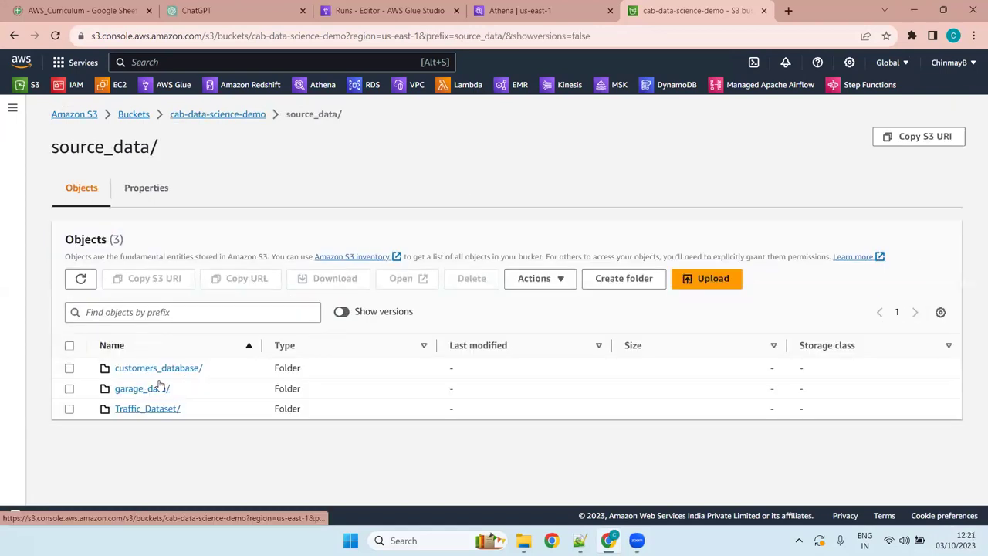
{"action": "left_click", "coordinate": [162, 368]}
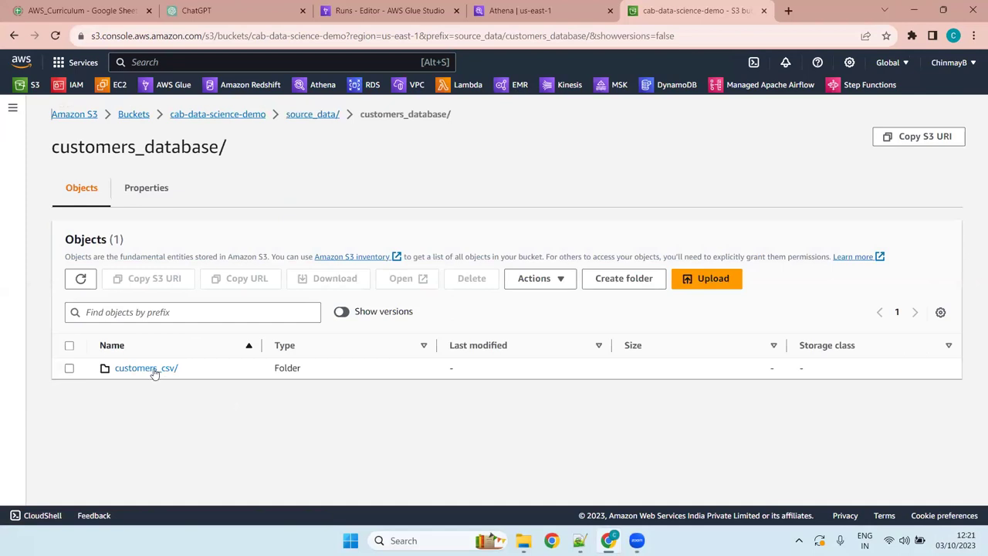
{"action": "left_click", "coordinate": [155, 369]}
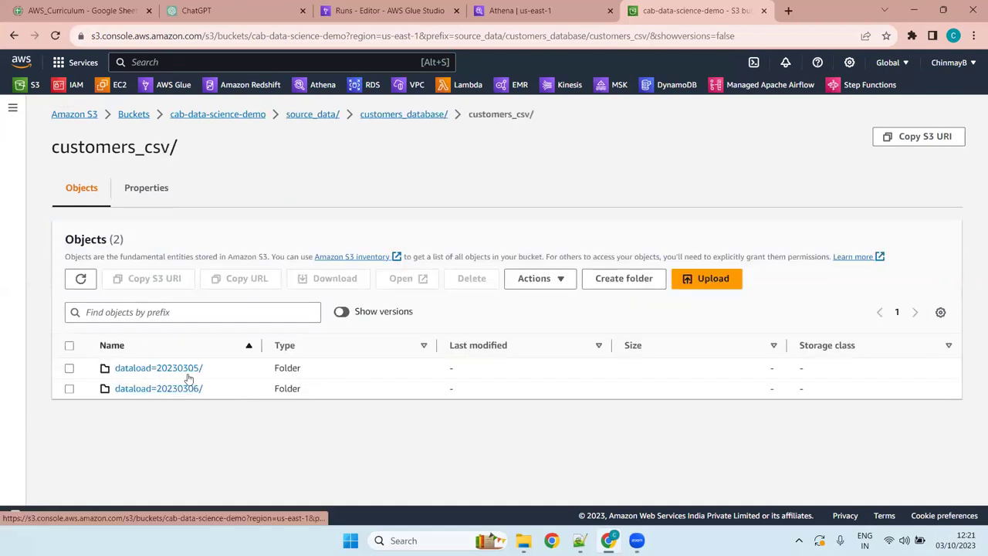
{"action": "left_click", "coordinate": [170, 368]}
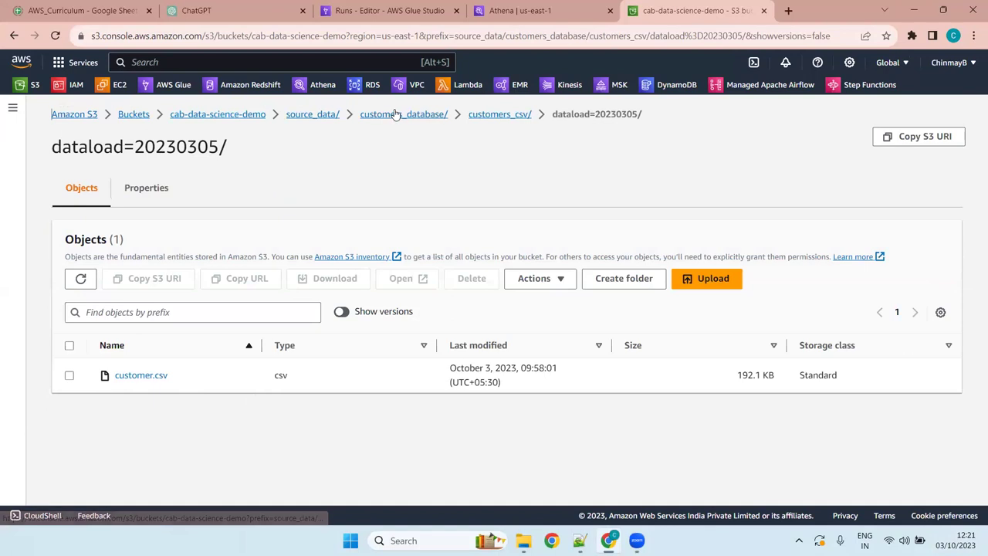
{"action": "left_click", "coordinate": [323, 117]}
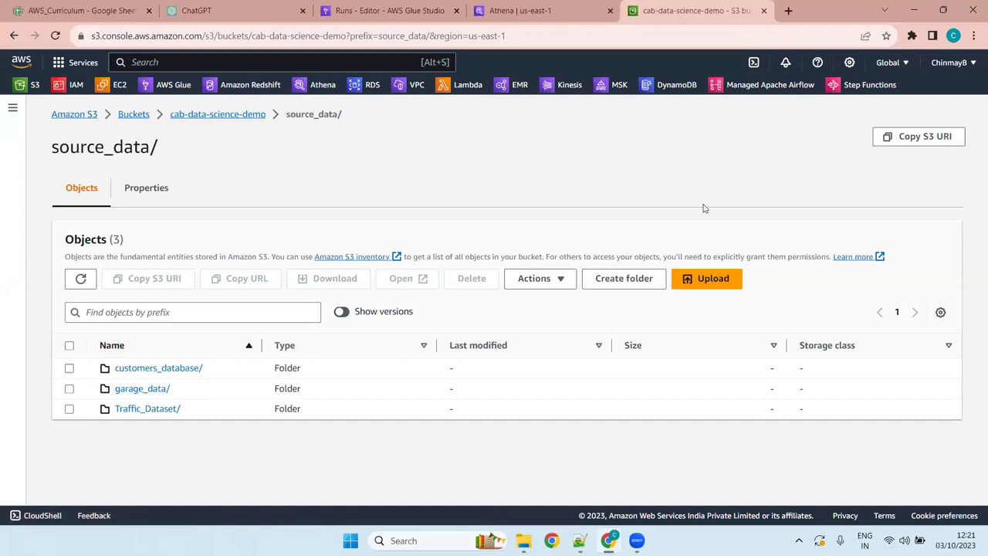
{"action": "key", "text": "super+z"}
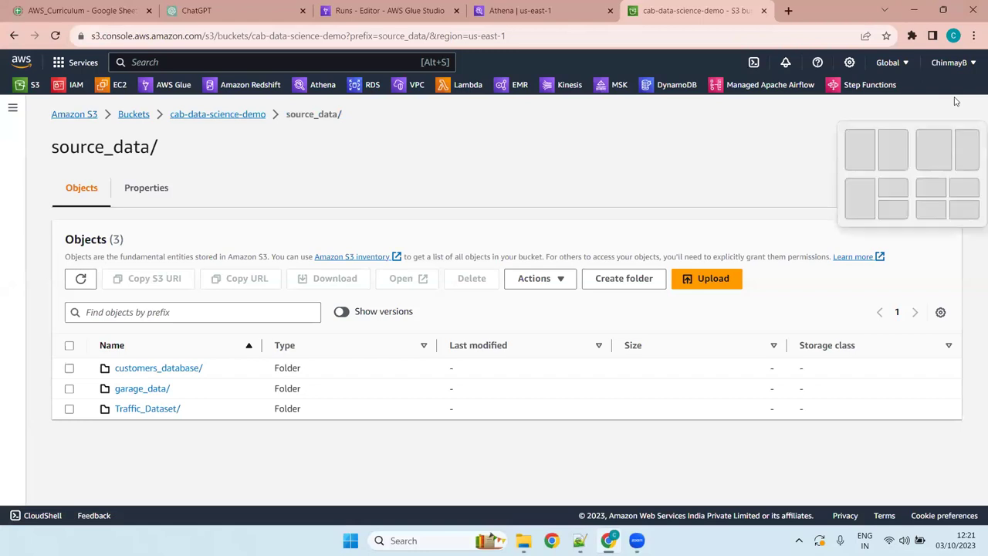
{"action": "key", "text": "Escape"}
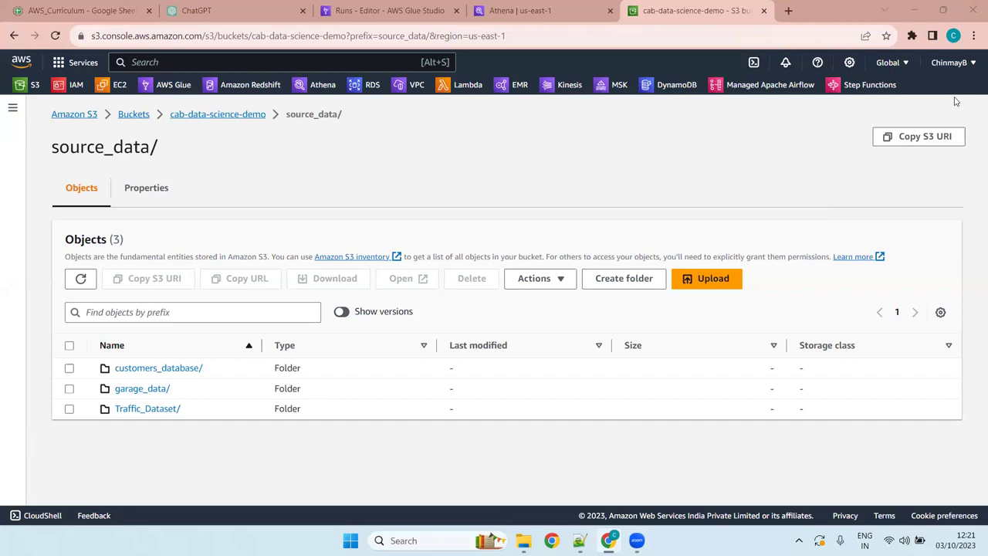
{"action": "key", "text": "super+z"}
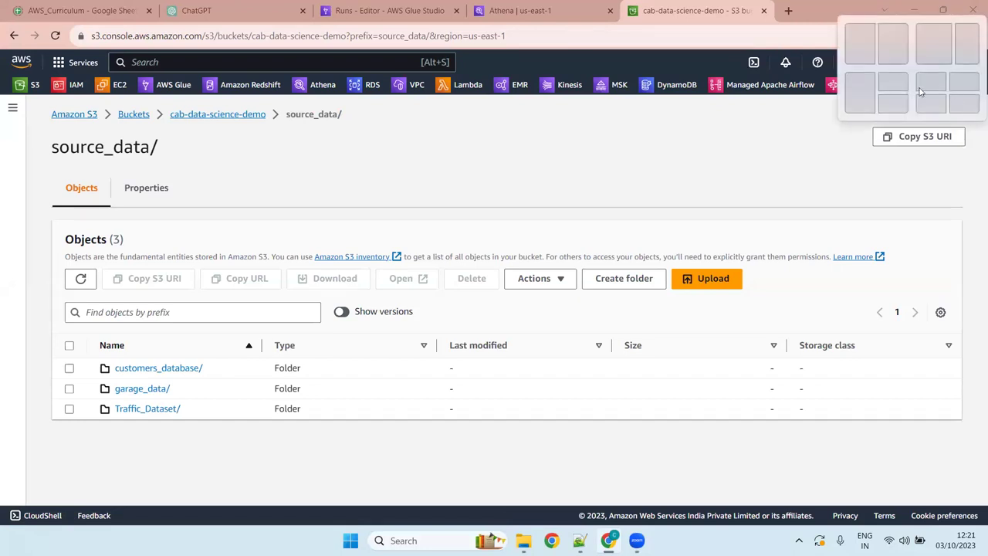
{"action": "key", "text": "Escape"}
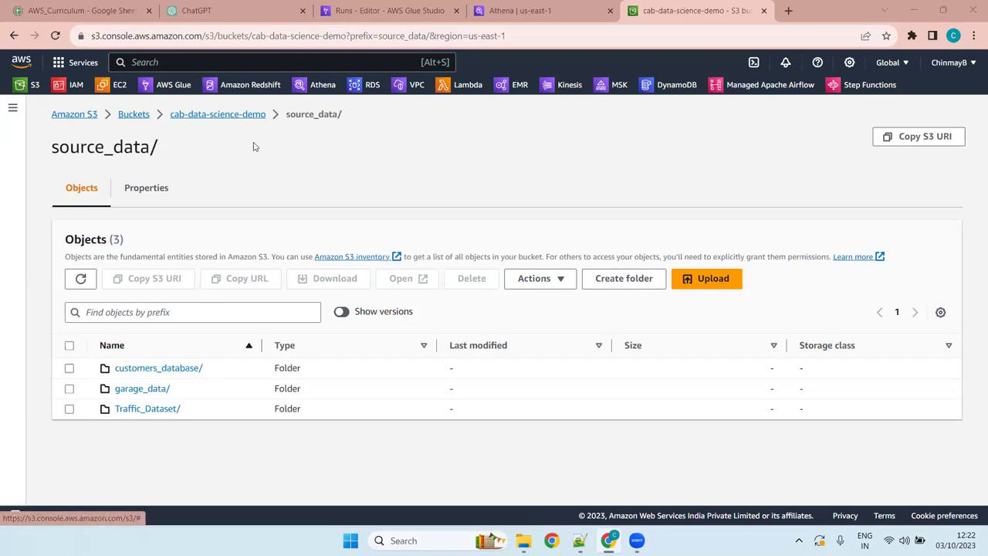
- Expand the Amazon S3 navigation and switch back to the traffic_transform job runs in AWS Glue
{"action": "left_click", "coordinate": [11, 108]}
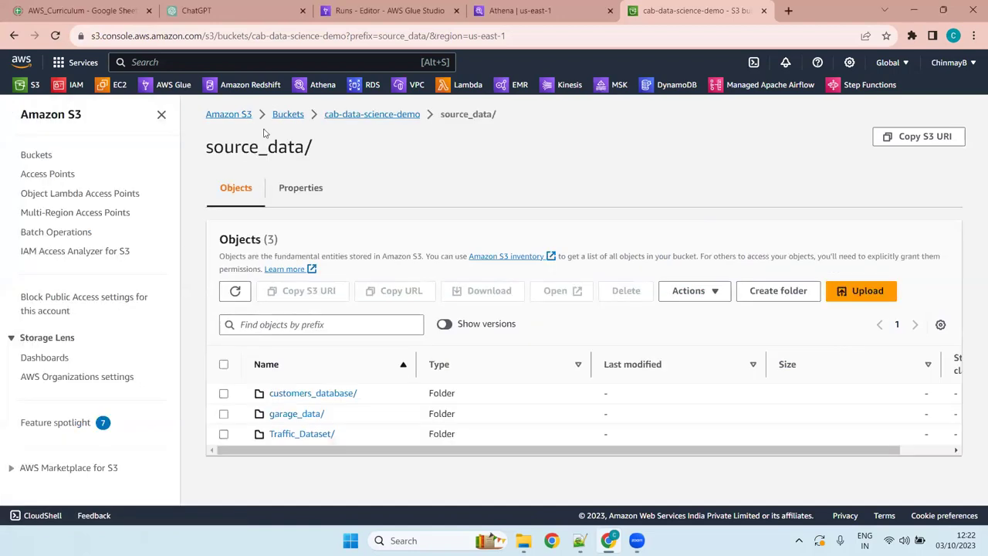
{"action": "left_click", "coordinate": [428, 10]}
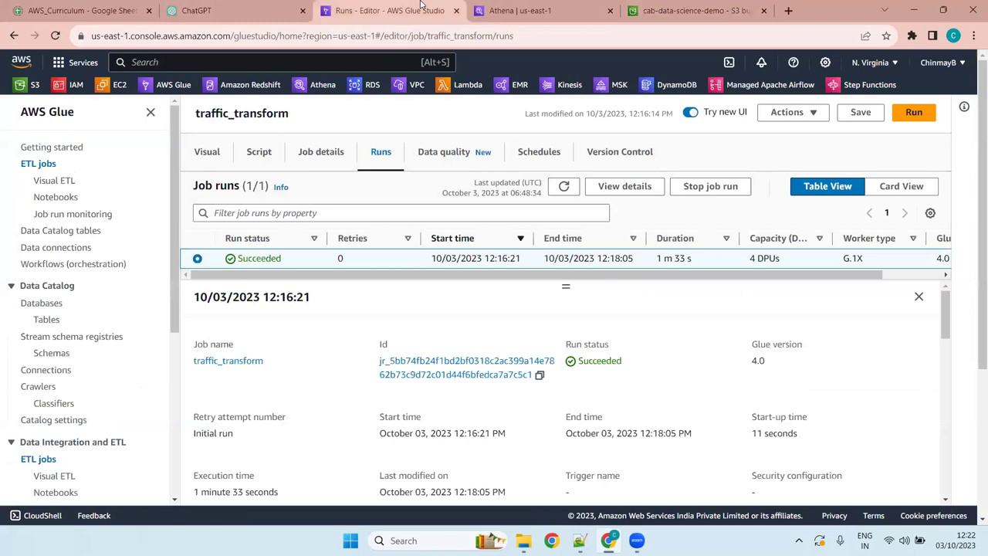